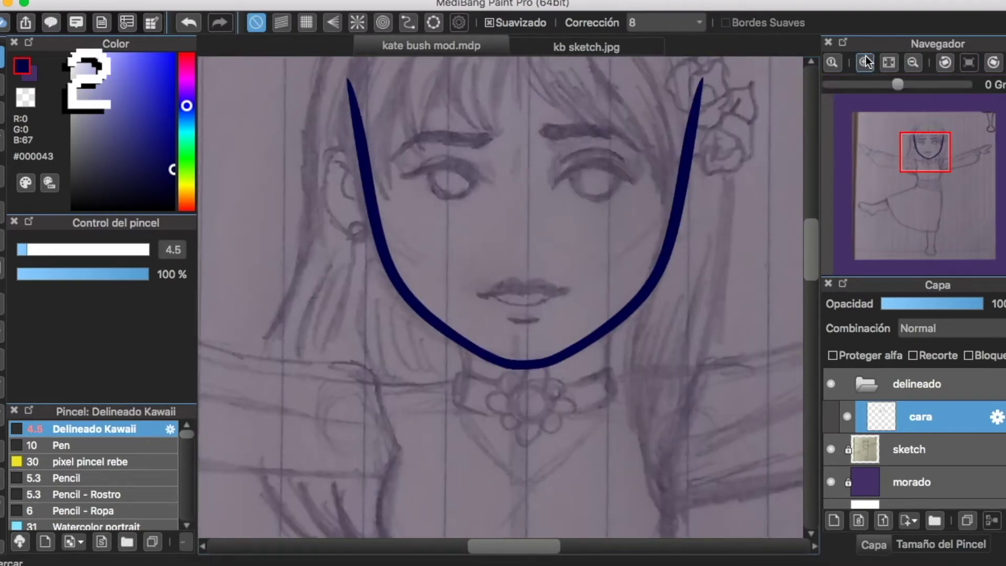
Set the brush size to 35 and draw the outer ear outline over the sketch, joined to the face line.
left_click(990, 92)
scroll(603, 105, "up", 2)
left_click_drag(660, 181, 528, 94)
left_click(170, 250)
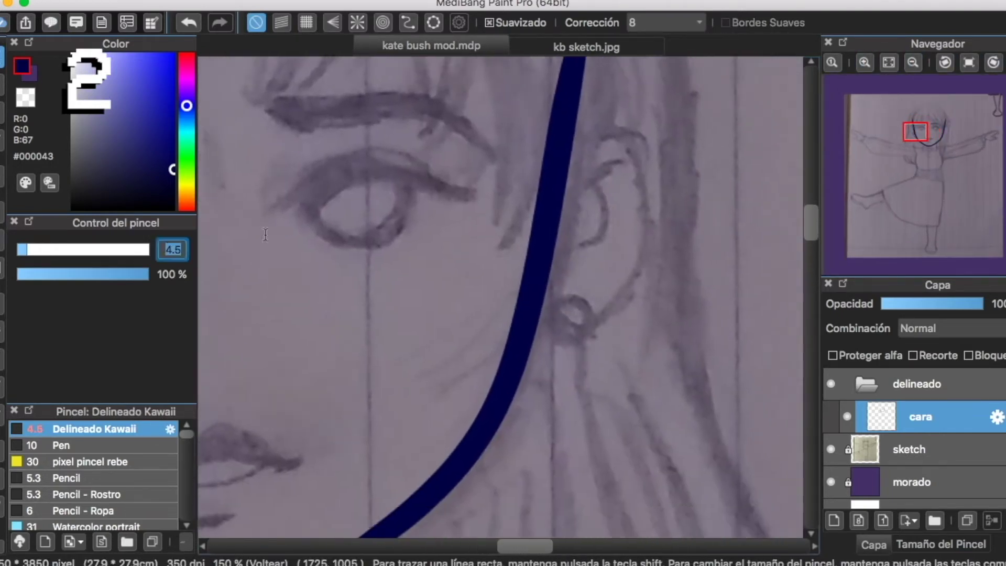
key("Return")
left_click(865, 62)
left_click_drag(636, 119, 587, 141)
mouse_move(537, 109)
left_mouse_down()
mouse_move(636, 171)
mouse_move(492, 326)
left_mouse_up()
key("super+z")
mouse_move(540, 86)
left_mouse_down()
mouse_move(613, 82)
mouse_move(495, 340)
left_mouse_up()
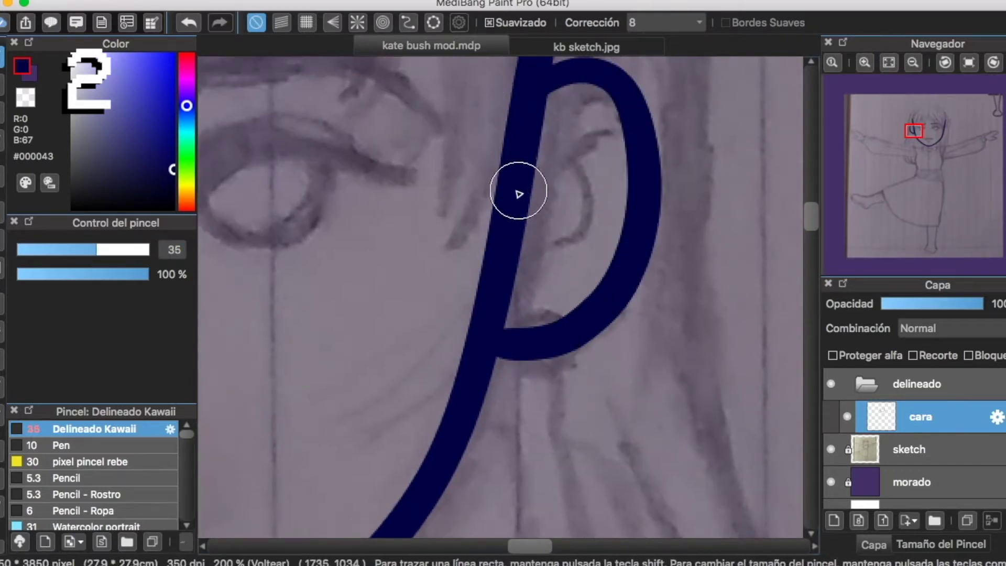
Draw the two curved inner lines of the ear over the sketch.
left_click_drag(524, 178, 607, 131)
left_click_drag(560, 156, 556, 232)
left_click(969, 62)
Draw the thick upper lash line and the eyelid crease above it on the sketch's right-hand eye.
left_click_drag(796, 155, 660, 251)
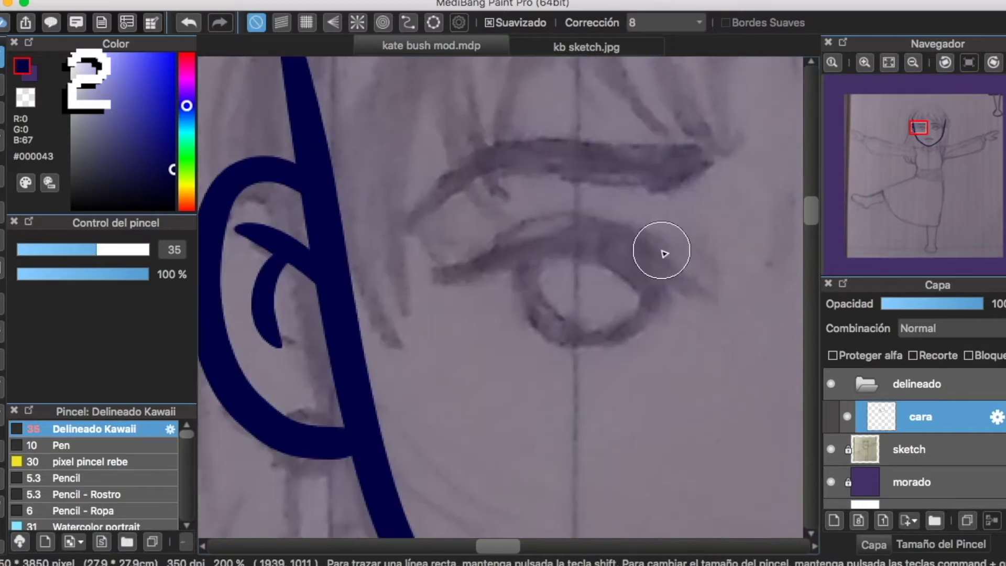
left_click_drag(785, 314, 663, 244)
scroll(661, 239, "right", 8)
scroll(661, 236, "left", 8)
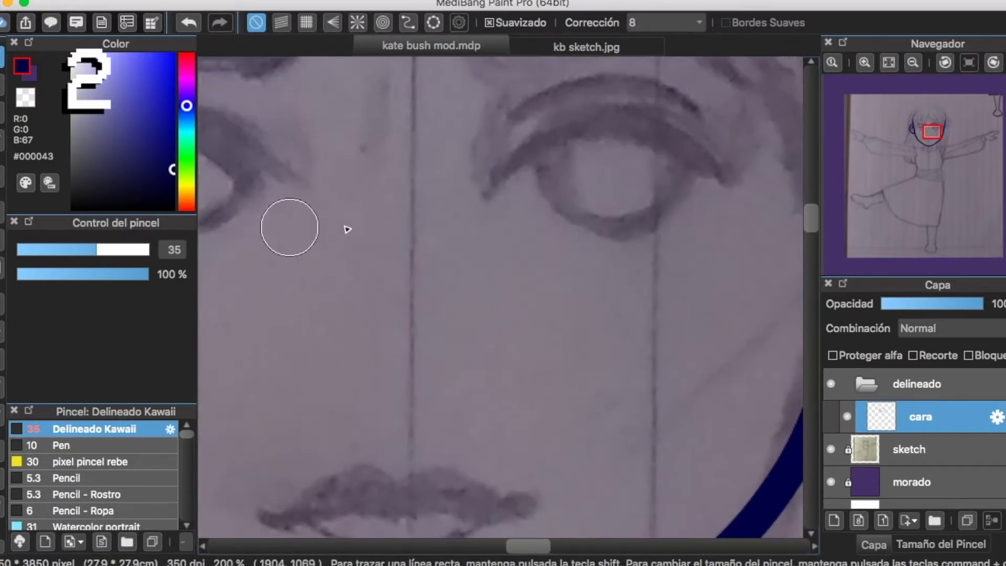
scroll(345, 229, "right", 3)
left_click(864, 63)
mouse_move(324, 160)
left_mouse_down()
mouse_move(294, 228)
mouse_move(634, 258)
left_mouse_up()
key("super+z")
left_click_drag(265, 256, 640, 258)
scroll(368, 183, "up", 3)
left_click_drag(314, 214, 586, 201)
key("super+z")
scroll(492, 209, "up", 4)
scroll(459, 209, "down", 3)
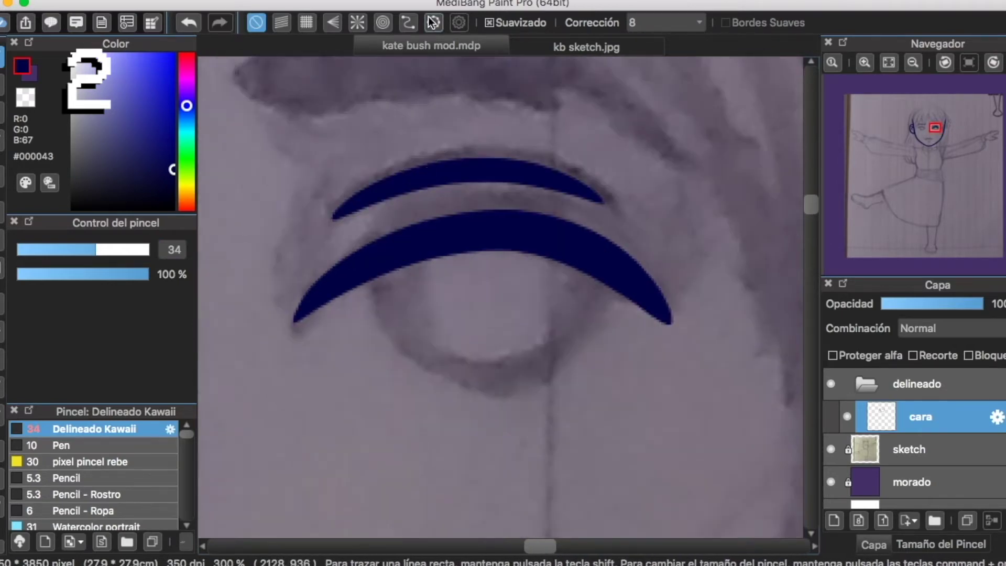
Set up an ellipse snap guide and fit it around the iris of the right-hand eye.
left_click(433, 22)
scroll(400, 238, "down", 4)
left_click_drag(345, 224, 534, 408)
left_click_drag(488, 207, 520, 40)
left_click_drag(584, 149, 597, 149)
scroll(529, 274, "up", 2)
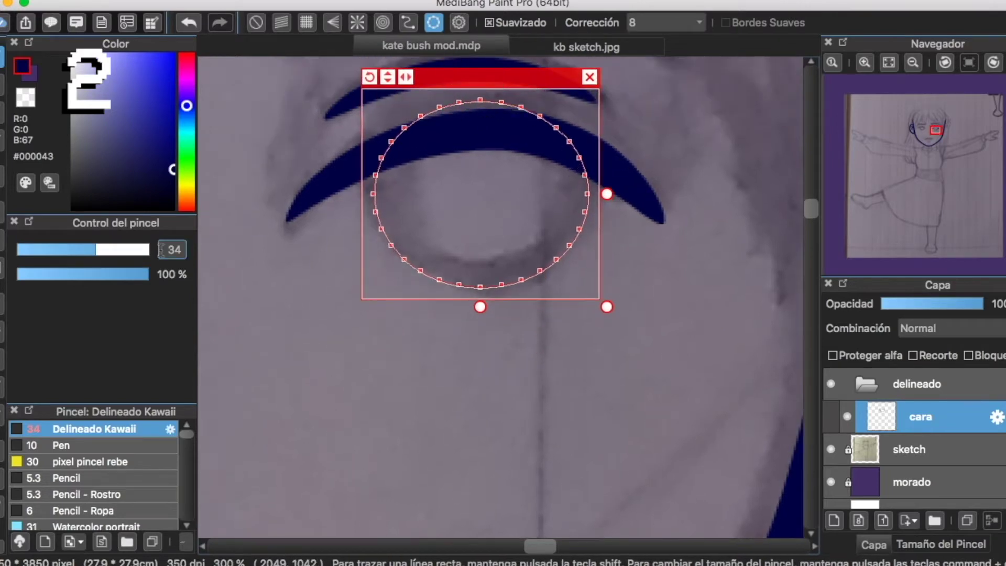
Trace the iris outline along the ellipse guide with the brush size set to 20, starting and ending at the lash line.
mouse_move(379, 169)
left_mouse_down()
mouse_move(393, 256)
mouse_move(516, 283)
mouse_move(578, 173)
left_mouse_up()
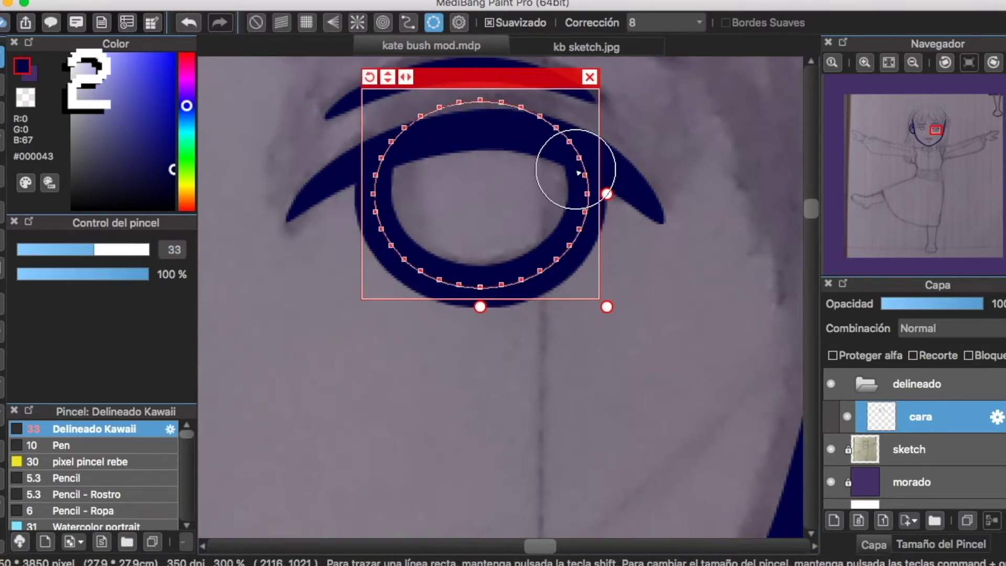
key("super+z")
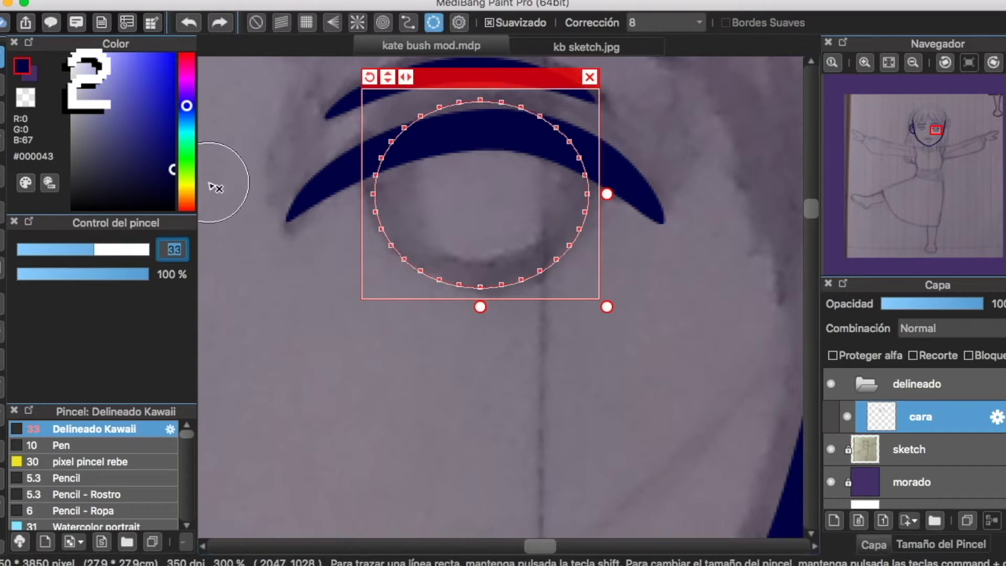
type("20")
mouse_move(381, 158)
left_mouse_down()
mouse_move(440, 282)
mouse_move(570, 208)
mouse_move(575, 153)
left_mouse_up()
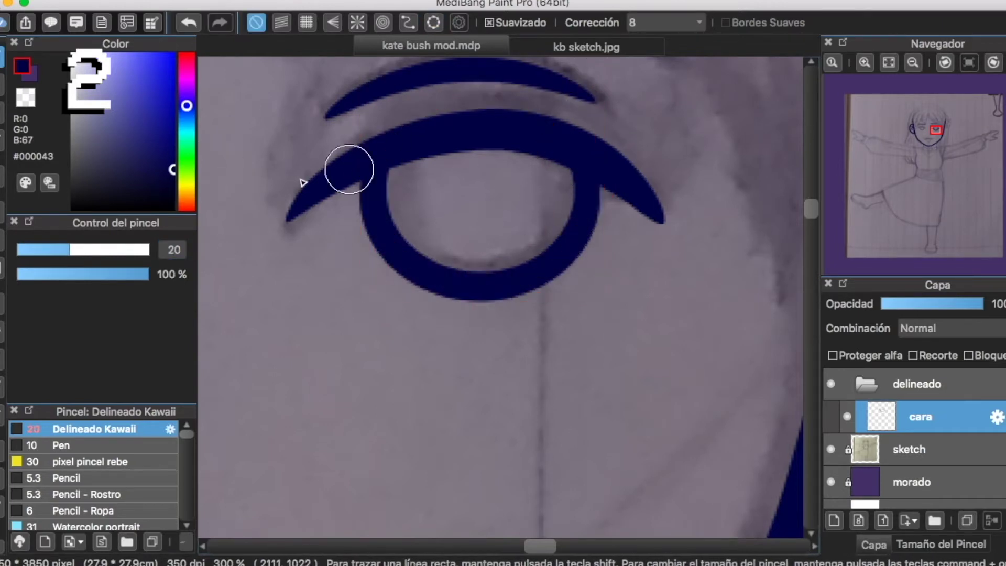
Position the mirrored eye copy over the sketch's left-hand eye and apply the transform.
scroll(436, 177, "down", 6)
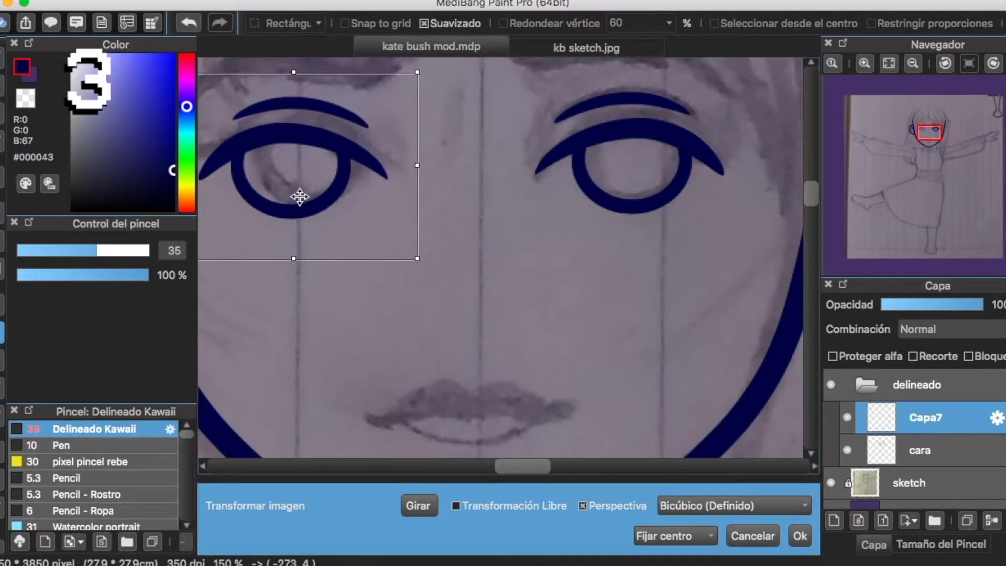
scroll(298, 197, "up", 2)
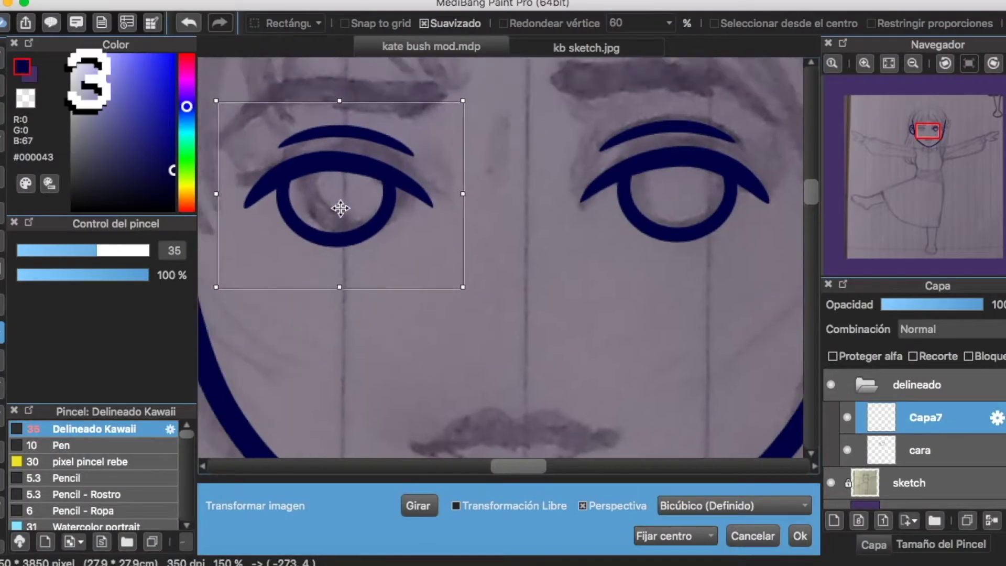
scroll(473, 234, "down", 1)
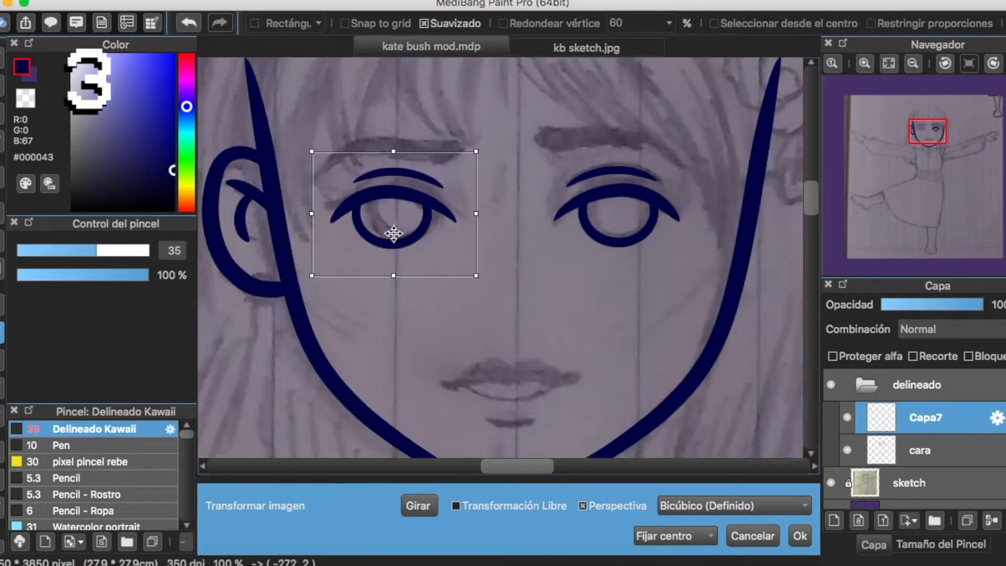
left_click_drag(394, 232, 398, 235)
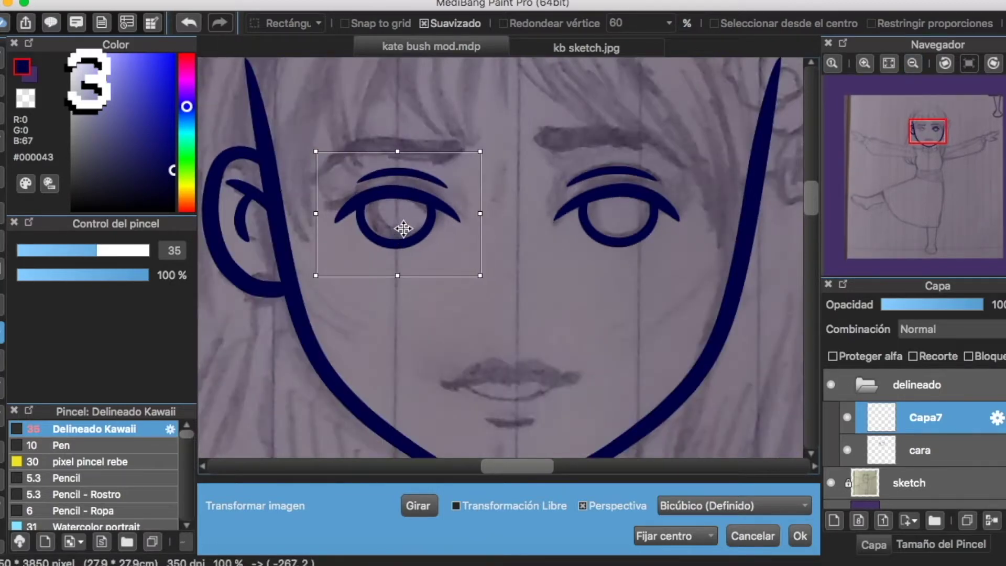
left_click(804, 534)
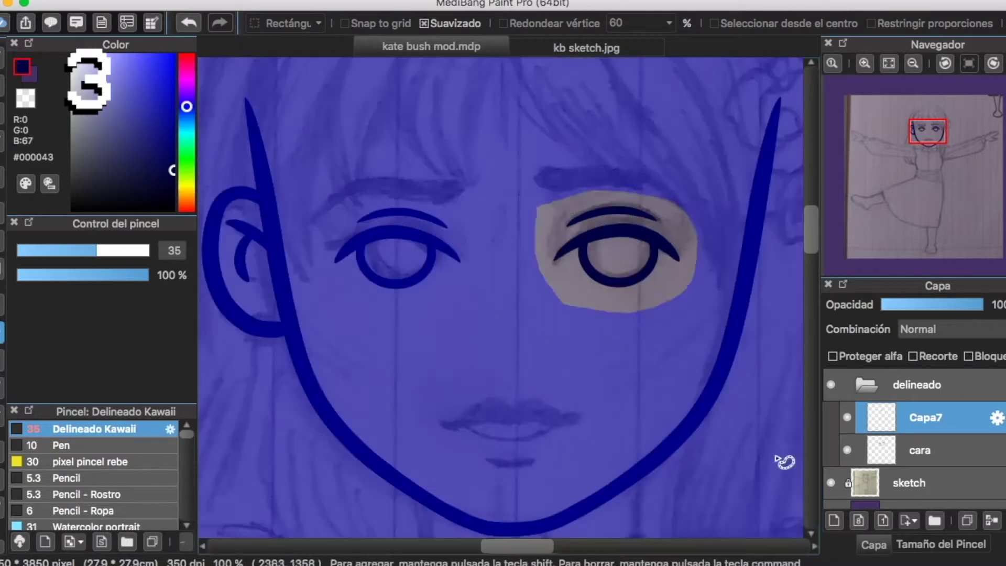
Draw the lower edge of the right-hand eyebrow as one curved stroke from its inner end to its tail.
left_click(863, 63)
left_click(863, 63)
mouse_move(786, 79)
left_mouse_down()
mouse_move(637, 247)
mouse_move(543, 200)
left_mouse_up()
mouse_move(247, 133)
left_mouse_down()
mouse_move(498, 164)
mouse_move(410, 193)
mouse_move(744, 231)
left_mouse_up()
key("super+z")
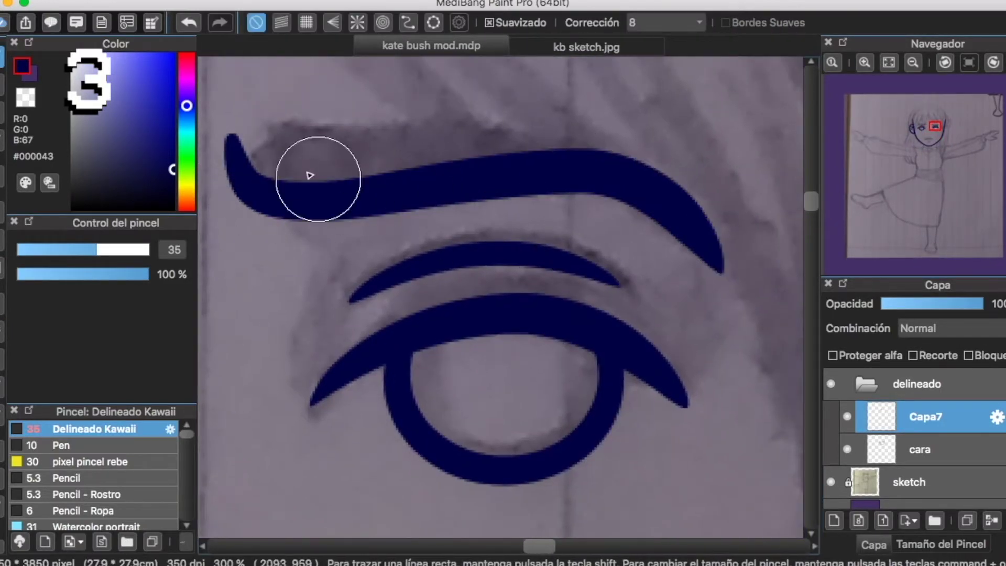
Draw the upper edge of the right-hand eyebrow on a new layer and merge it into the layer below.
left_click(833, 520)
left_click_drag(224, 140, 705, 250)
key("super+z")
mouse_move(231, 151)
left_mouse_down()
mouse_move(446, 124)
mouse_move(702, 259)
left_mouse_up()
key("super+z")
mouse_move(231, 150)
left_mouse_down()
mouse_move(529, 113)
mouse_move(694, 260)
mouse_move(512, 117)
mouse_move(692, 286)
left_mouse_up()
key("super+z")
left_click(847, 416)
left_click(846, 417)
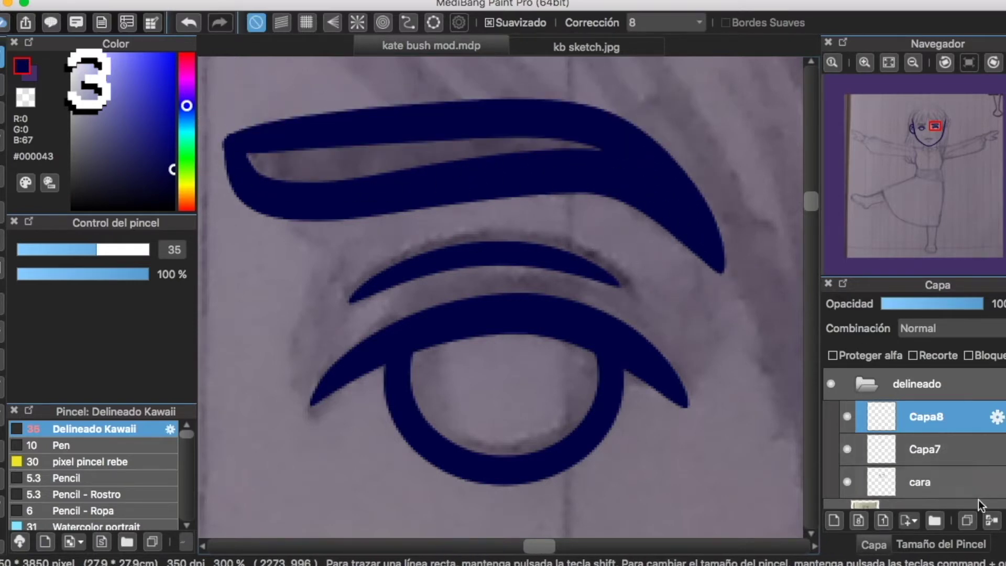
left_click(990, 520)
Thin the tail of the right-hand eyebrow by erasing along its lower edge with the 8.7 eraser.
left_click(3, 84)
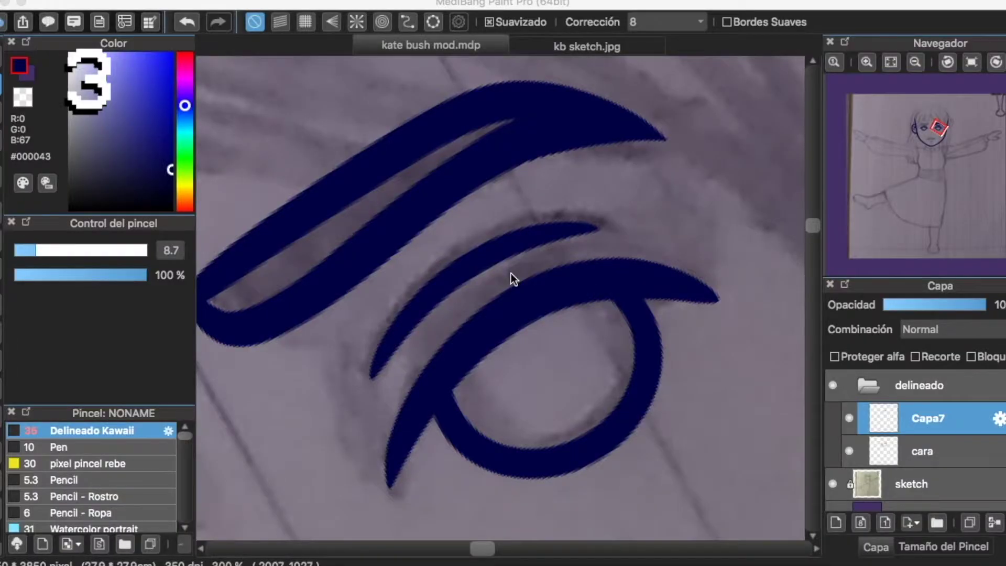
left_click(867, 61)
left_click_drag(704, 92, 673, 199)
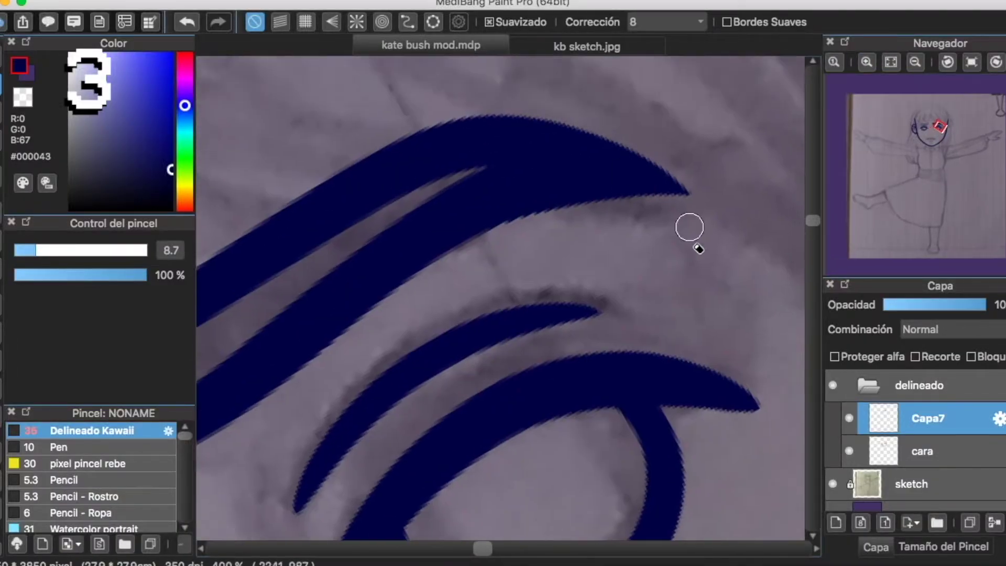
left_click_drag(473, 246, 693, 183)
key("super+z")
left_click_drag(447, 272, 769, 195)
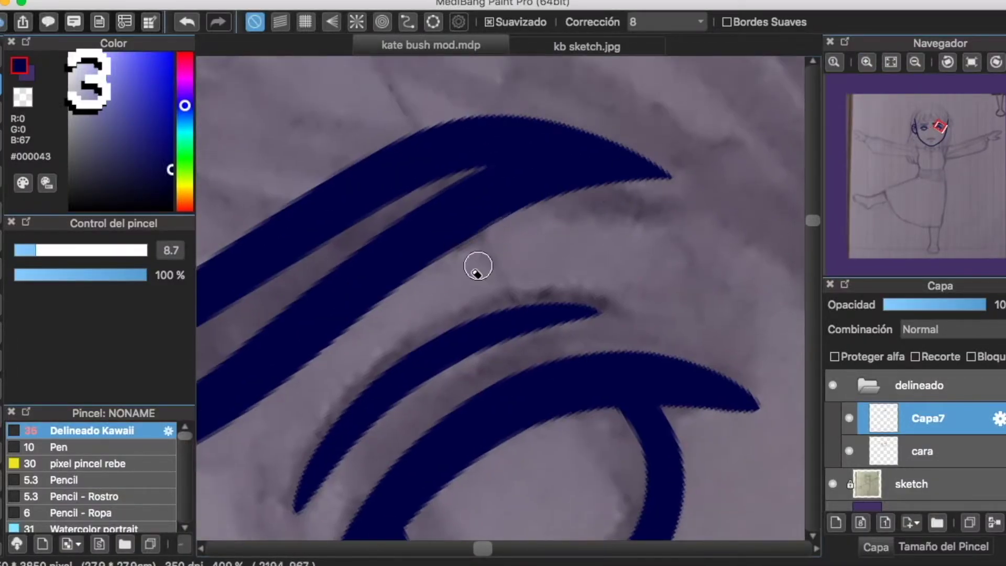
Lasso the finished right-hand eyebrow and copy it onto a new layer.
left_click(971, 62)
left_click(915, 62)
left_click(915, 62)
left_click(915, 62)
left_click_drag(619, 308, 769, 189)
left_click(849, 418)
left_click(849, 419)
key("m")
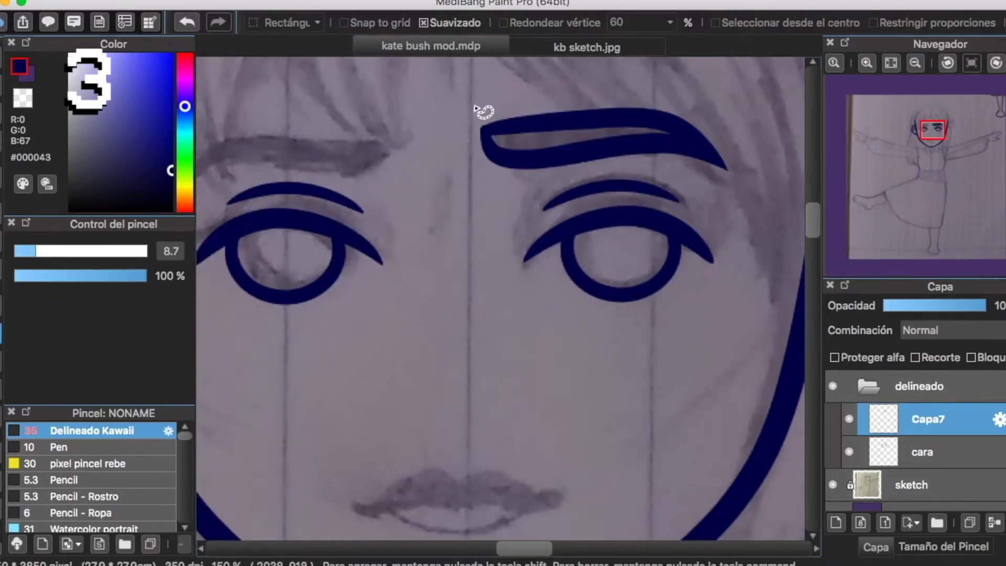
left_click_drag(571, 179, 504, 90)
key("super+shift+n")
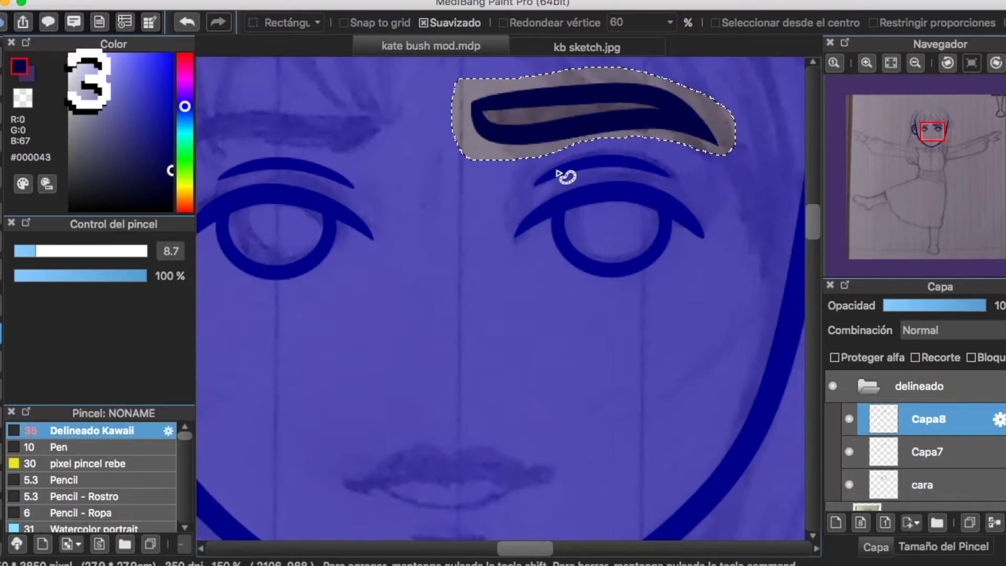
Flip the eyebrow copy horizontally, place it above the left-hand eye, deselect, and merge the line layers into cara.
left_click(393, 2)
left_click(421, 163)
left_click(418, 507)
left_click_drag(570, 392, 671, 488)
left_click_drag(694, 172, 401, 175)
left_click(803, 538)
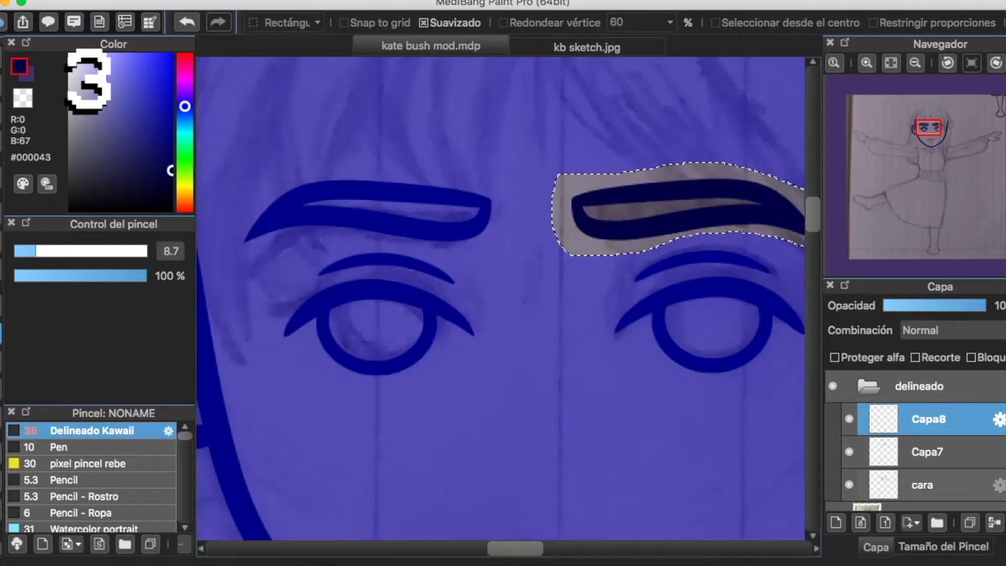
key("super+d")
left_click(993, 522)
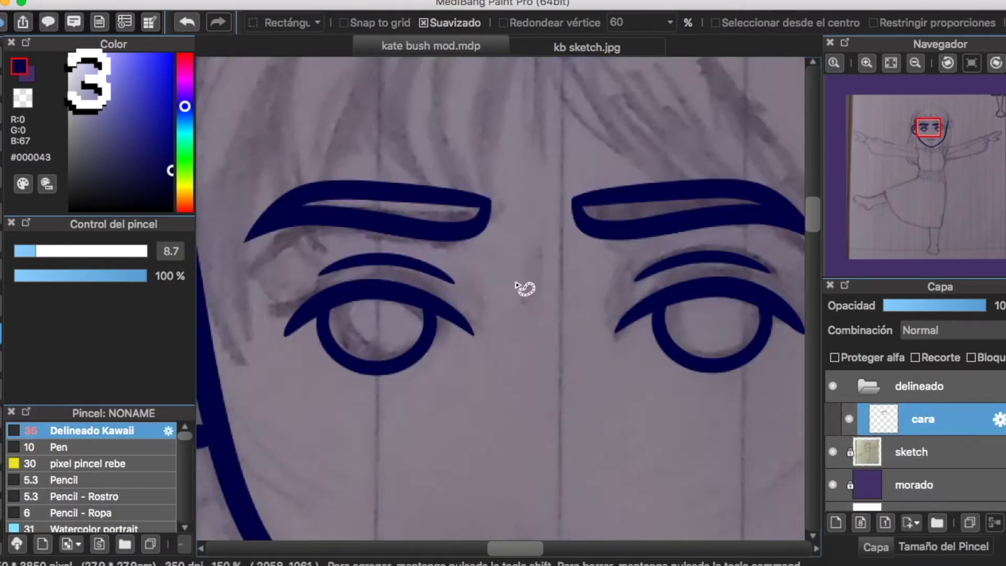
Draw the left half of the line between the lips on a separate layer with brush size 34.
key("b")
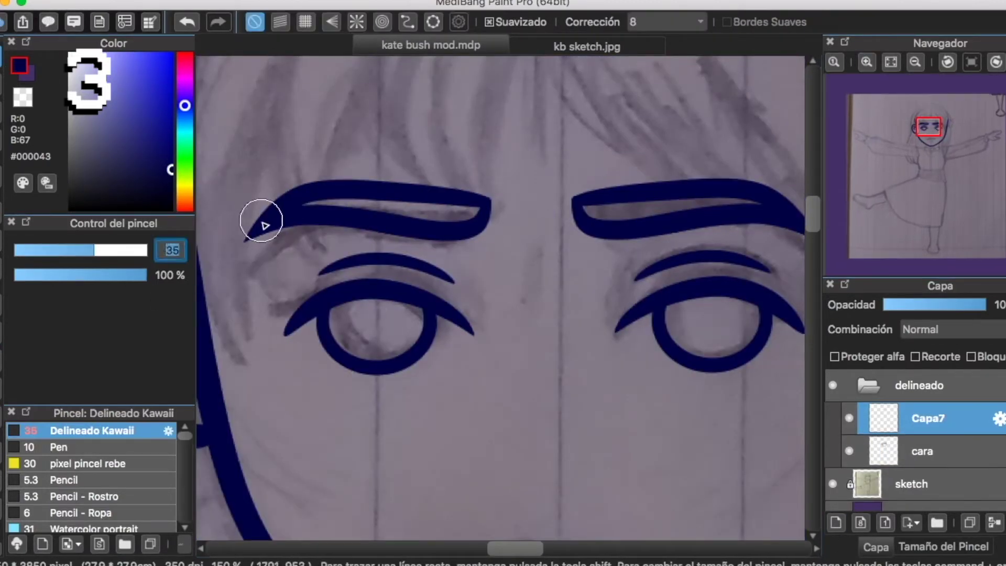
key("bracketleft")
left_click(866, 62)
left_click(867, 62)
scroll(621, 220, "down", 10)
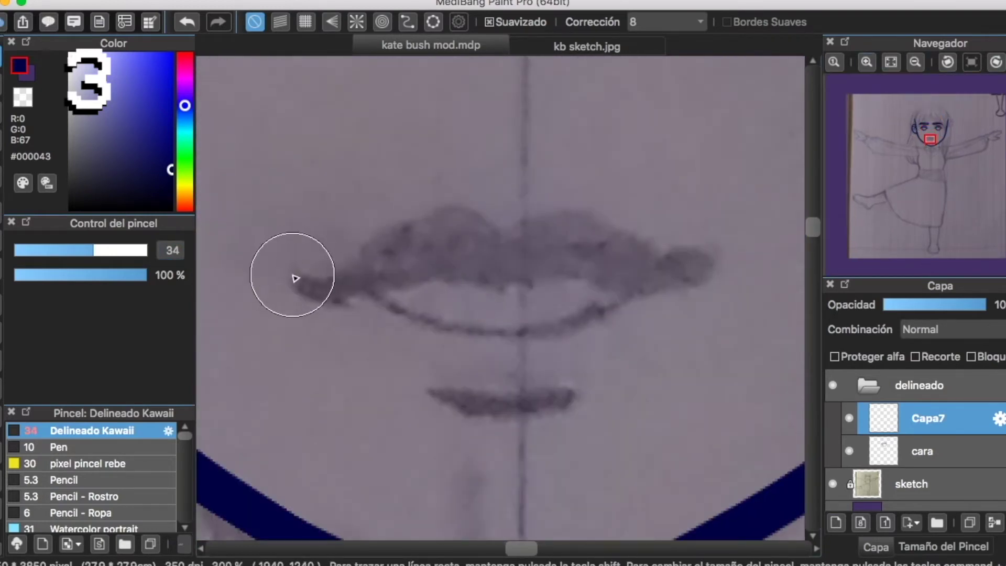
mouse_move(294, 277)
left_mouse_down()
mouse_move(413, 259)
mouse_move(521, 277)
left_mouse_up()
Lasso the half lip line and copy and paste it onto a new layer.
key("l")
left_click_drag(447, 212, 454, 223)
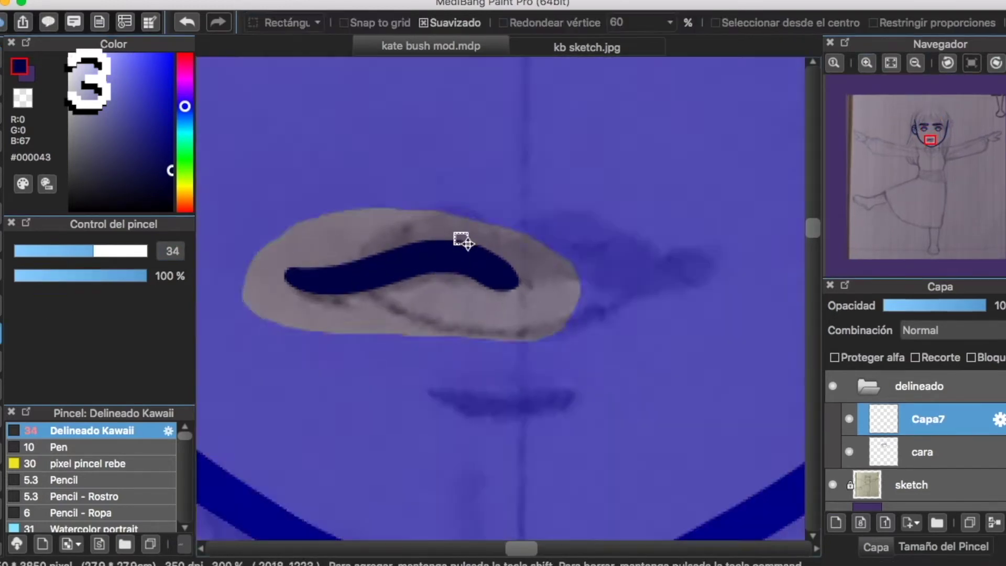
key("super+c")
key("super+v")
Flip the pasted lip line horizontally, move it to complete the right half of the mouth, and deselect.
left_click(354, 1)
left_click(446, 166)
left_click(417, 507)
left_click_drag(525, 265, 711, 268)
key("Return")
key("super+d")
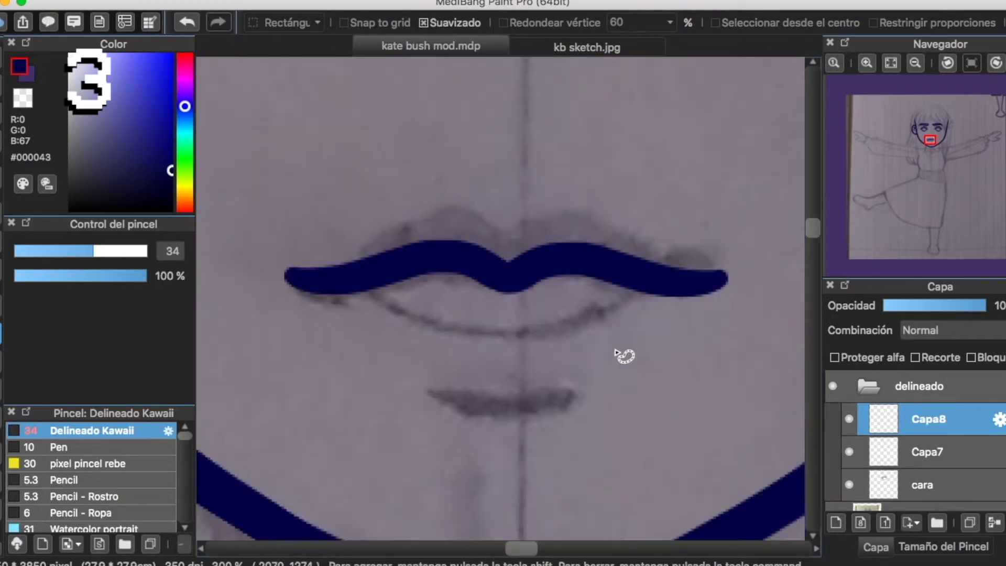
Draw the left half of the upper lip's outline on a new layer.
left_click(1, 56)
left_click(836, 522)
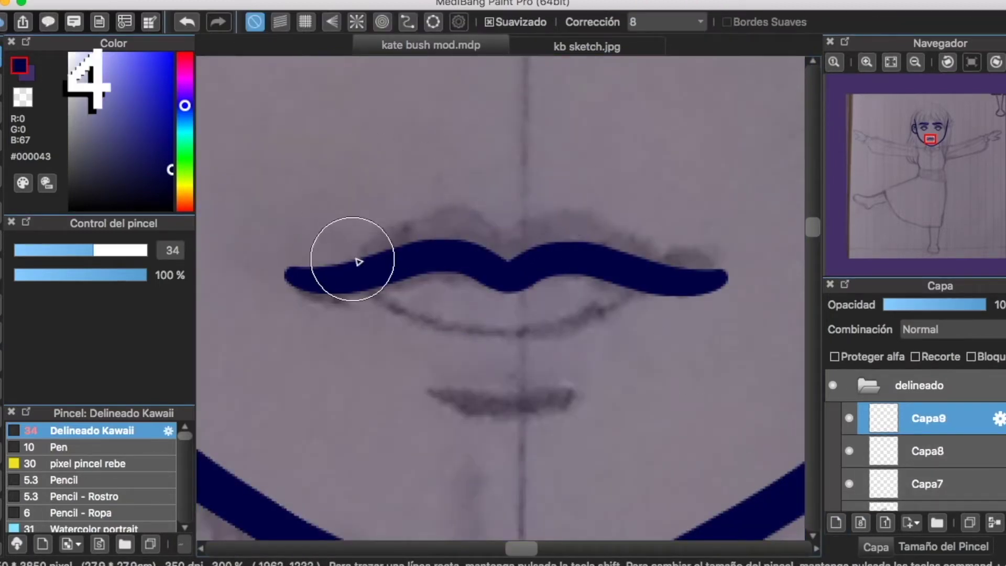
mouse_move(330, 275)
left_mouse_down()
mouse_move(528, 224)
mouse_move(500, 206)
mouse_move(530, 223)
mouse_move(388, 232)
mouse_move(500, 221)
left_mouse_up()
key("super+z")
key("super+z")
Duplicate the upper lip layer, flip the copy horizontally, and move it to form the right half of the lip.
left_click(969, 522)
left_click(346, 1)
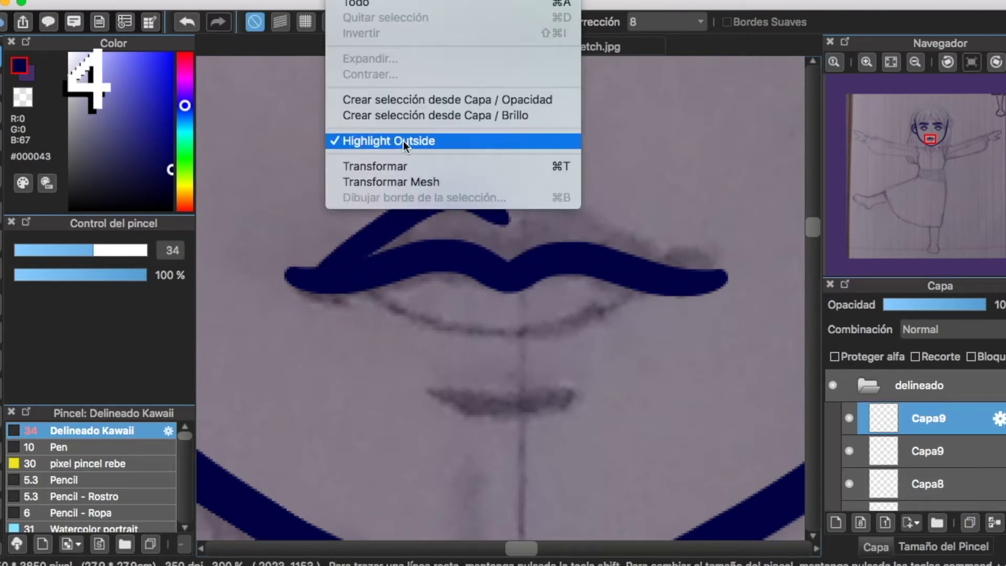
left_click(394, 165)
left_click(418, 507)
left_click_drag(450, 222, 633, 222)
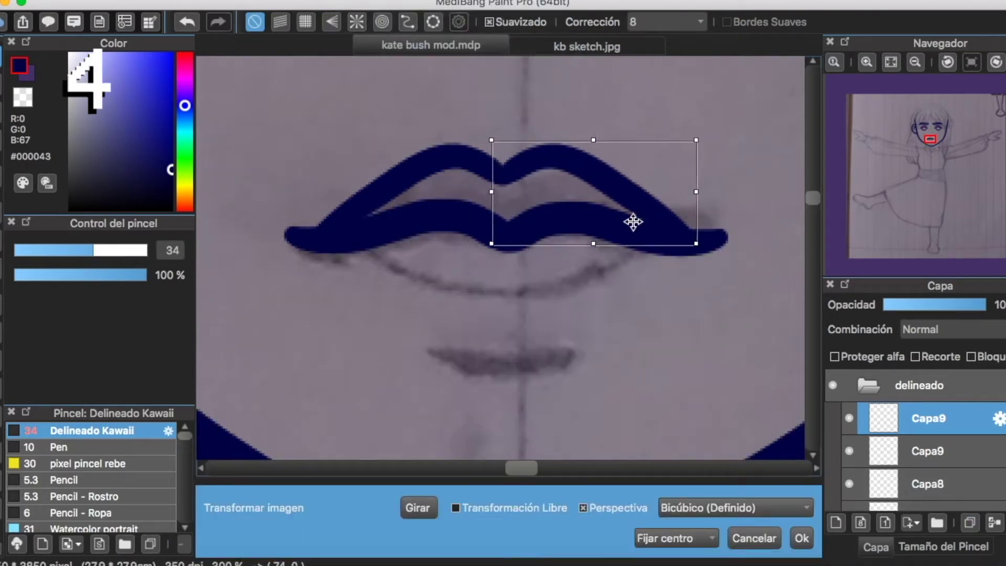
left_click(796, 534)
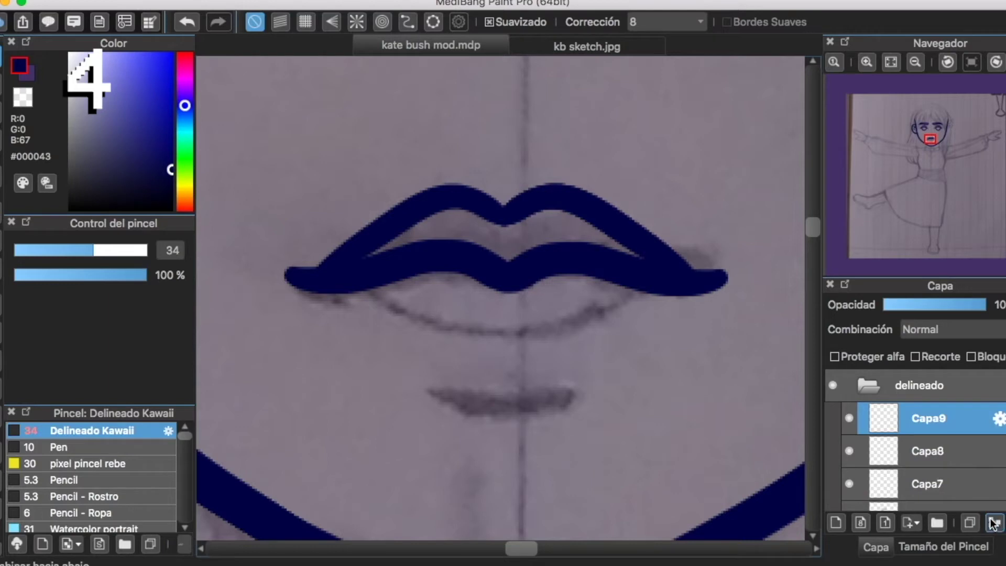
Undo back past the last layer merge and restore the mirrored upper lip half.
key("super+z")
key("super+z")
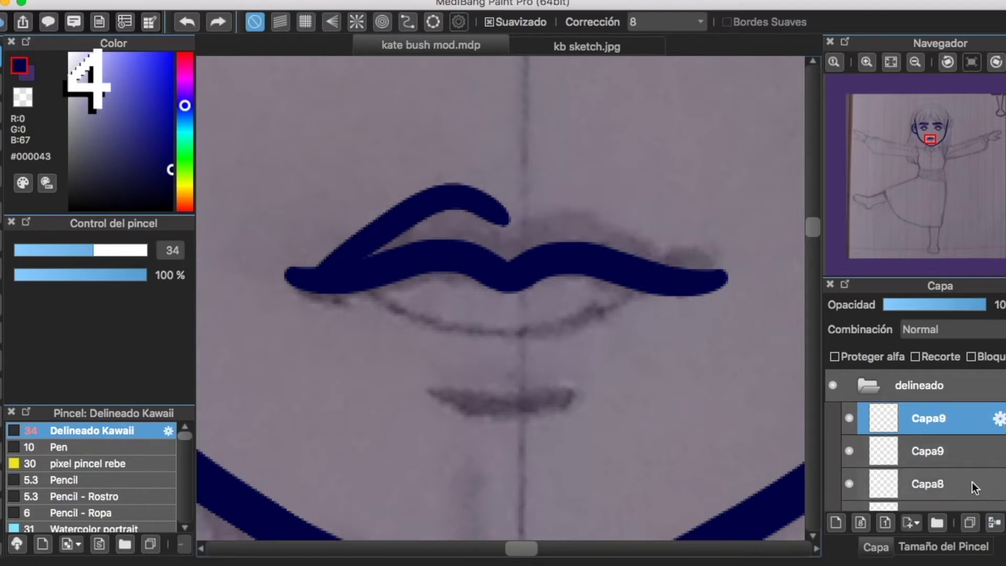
left_click(218, 22)
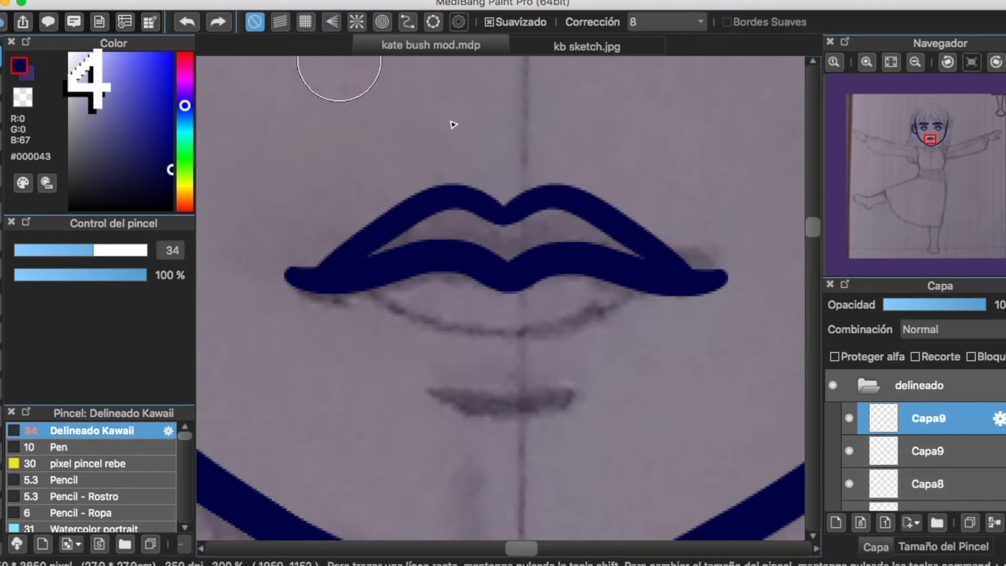
Merge the lip layers down into Capa7 and draw the lower lip as one curve between the mouth corners.
left_click(848, 419)
left_click(848, 418)
left_click(993, 522)
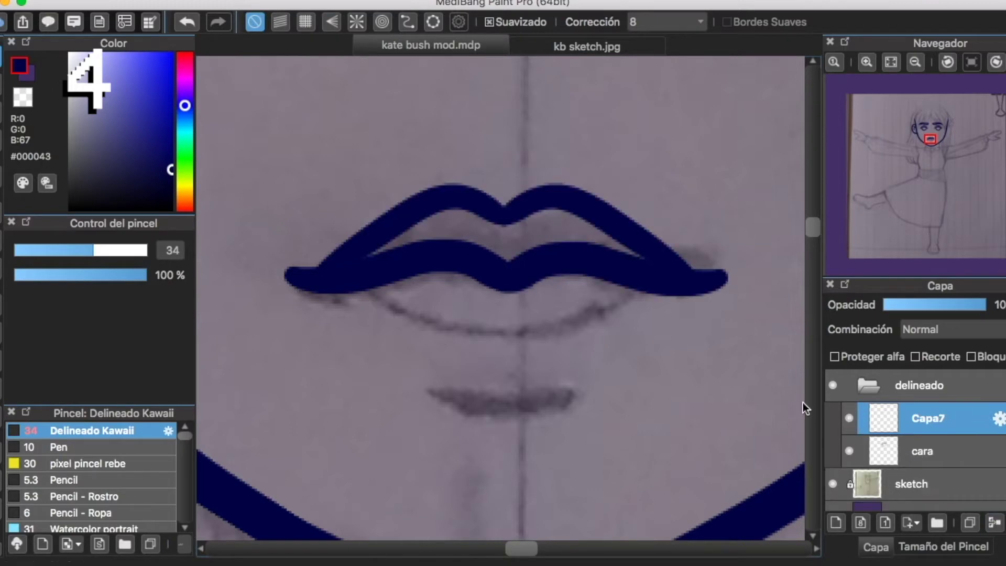
mouse_move(363, 287)
left_mouse_down()
mouse_move(456, 327)
mouse_move(648, 281)
left_mouse_up()
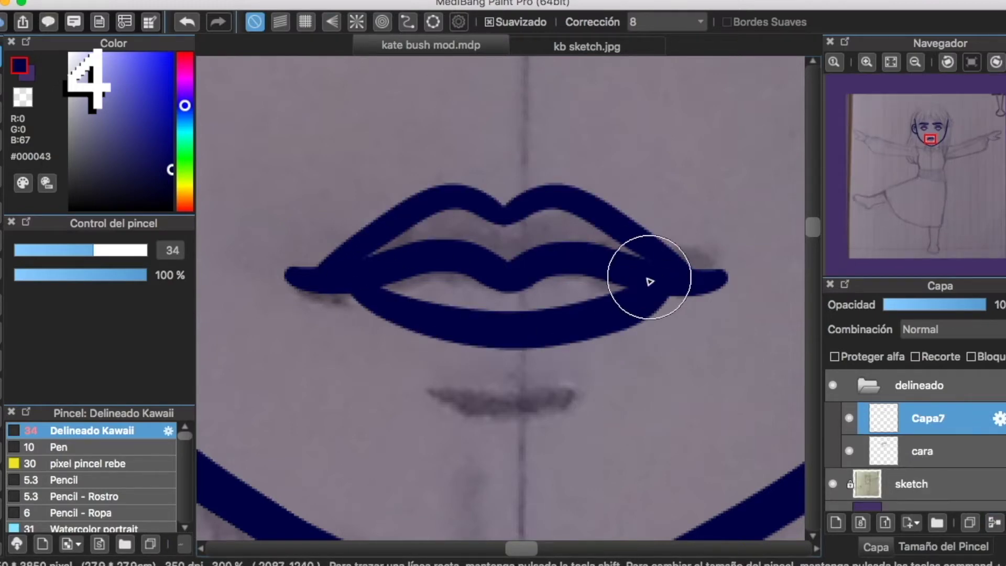
Undo the lower lip curve and try redrawing it freehand between the mouth corners with brush size 34.
key("super+z")
key("super+z")
left_click_drag(370, 290, 650, 282)
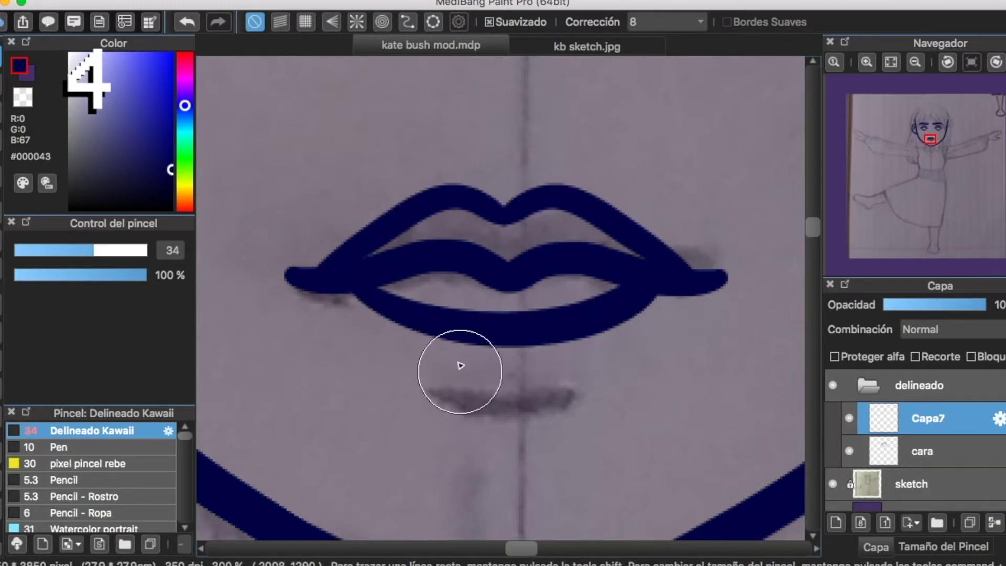
key("super+z")
Fit an ellipse guide over the mouth and trace the lower lip along it with brush size 20.
left_click_drag(435, 351, 606, 472)
left_click_drag(533, 275, 518, 152)
left_click_drag(609, 259, 638, 258)
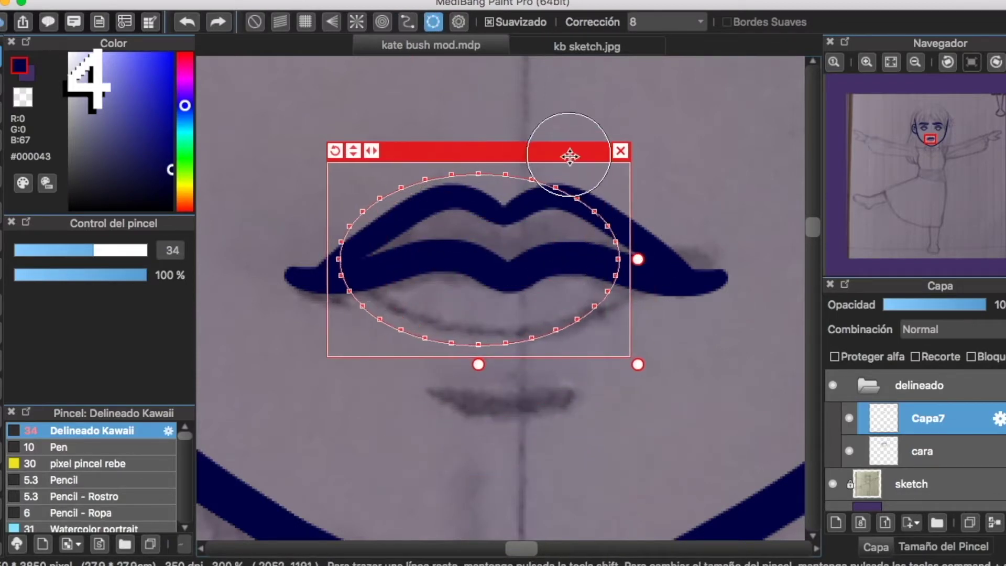
left_click_drag(570, 156, 591, 153)
mouse_move(382, 303)
left_mouse_down()
mouse_move(536, 317)
mouse_move(637, 287)
left_mouse_up()
left_click(644, 148)
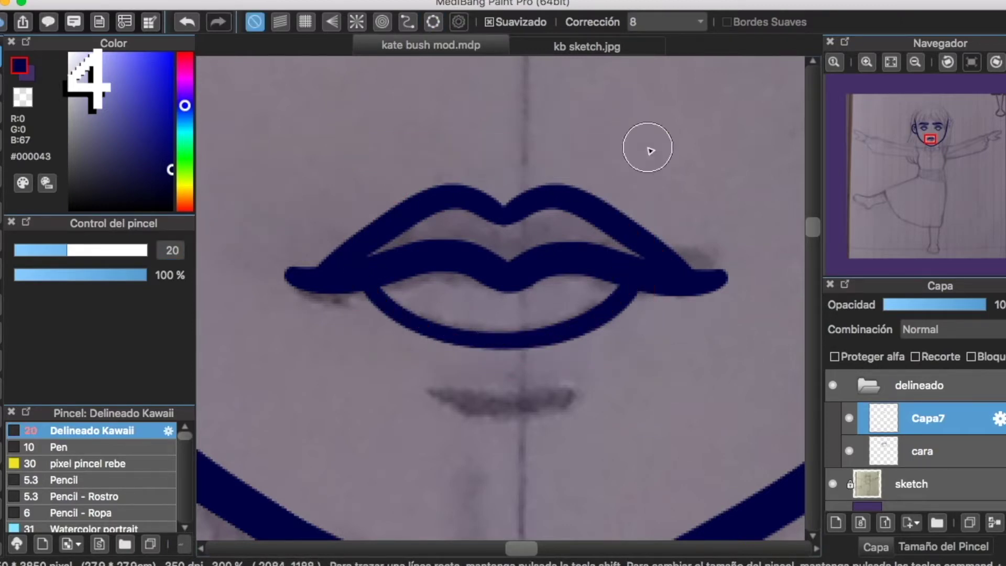
Draw the curved shadow stroke below the lower lip with brush size 30 on the canvas turned upside down.
type("30")
key("Return")
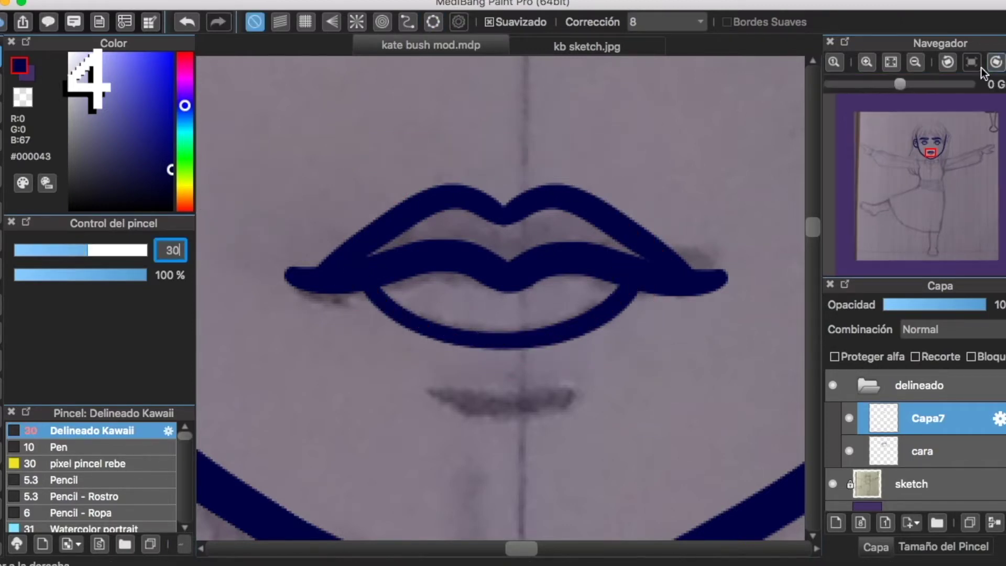
double_click(988, 66)
left_click_drag(422, 202, 585, 201)
key("ctrl+z")
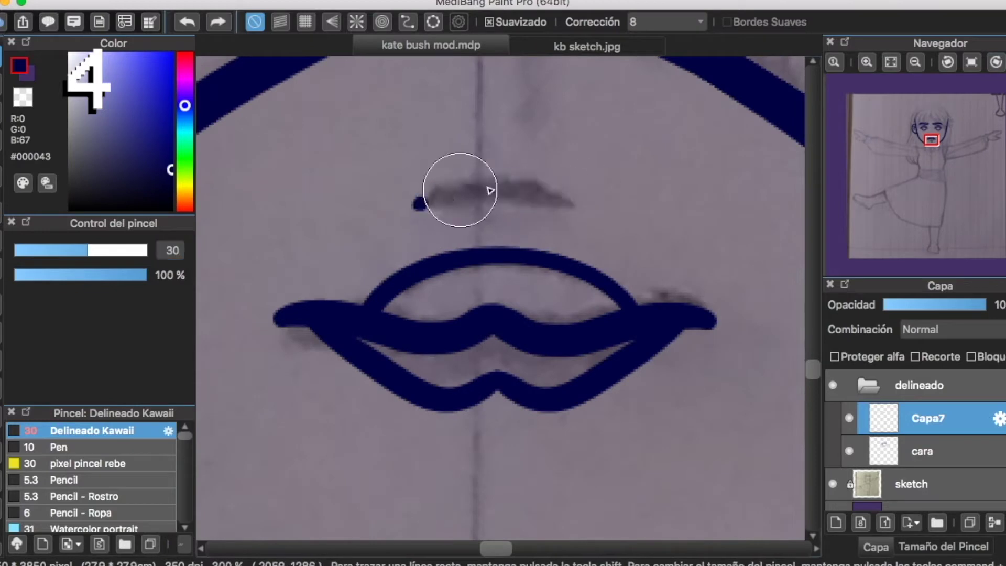
left_click_drag(420, 209, 576, 201)
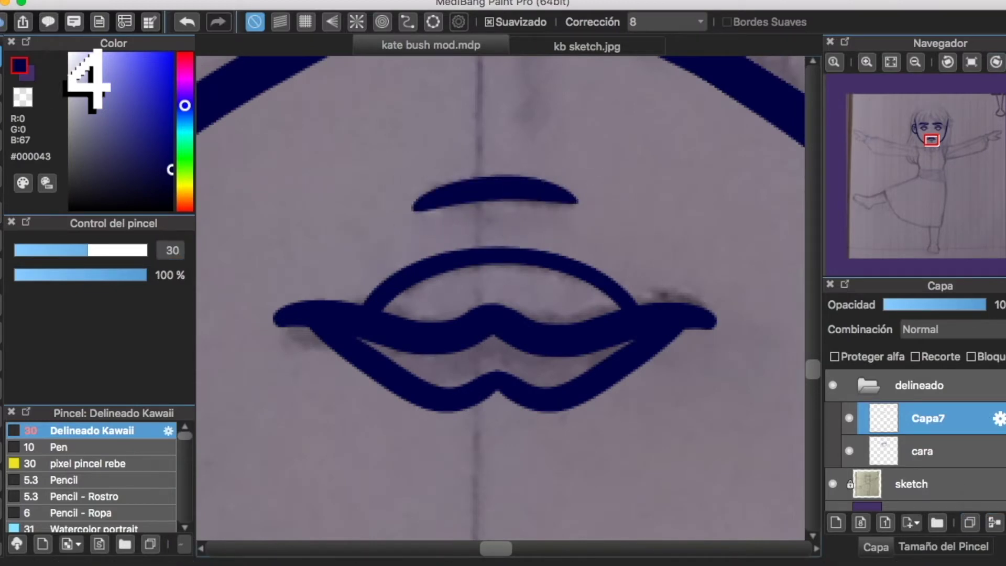
Merge Capa7 down into cara and erase the edges of the right mouth corner into a tapered point.
left_click(981, 496)
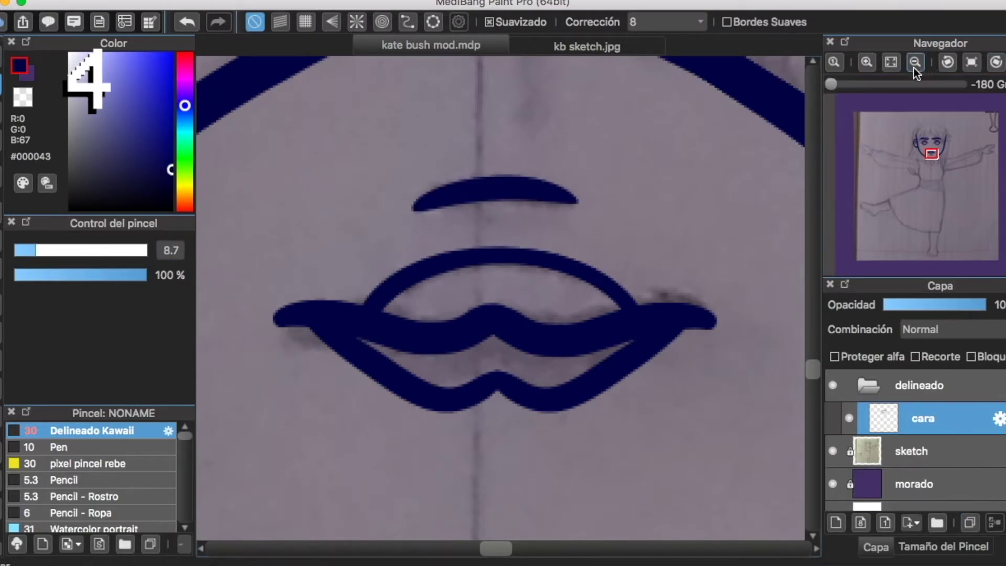
left_click(915, 62)
left_click(866, 62)
left_click(867, 62)
left_click_drag(303, 310, 546, 269)
left_click(939, 84)
left_click(951, 84)
left_click(867, 62)
left_click_drag(286, 361, 574, 350)
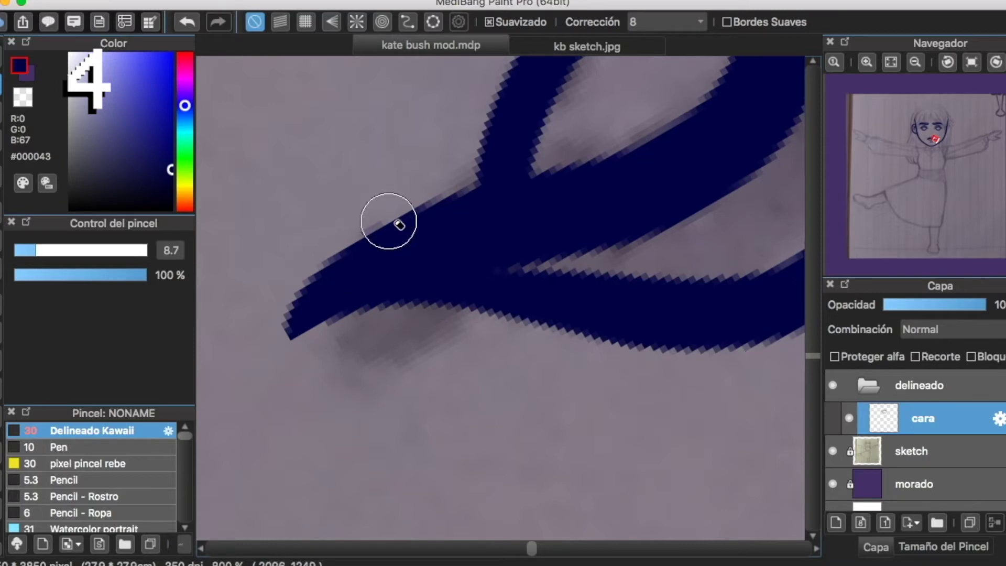
left_click_drag(466, 187, 290, 343)
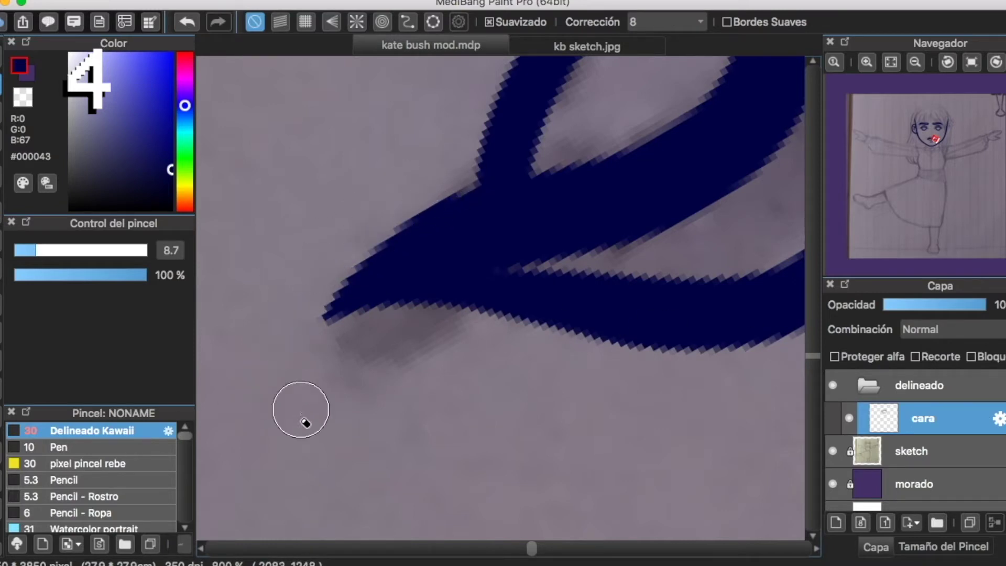
left_click_drag(556, 153, 407, 370)
mouse_move(785, 197)
left_mouse_down()
mouse_move(398, 348)
mouse_move(530, 263)
left_mouse_up()
Erase the edges of the left mouth corner into a matching tapered point.
key("Right")
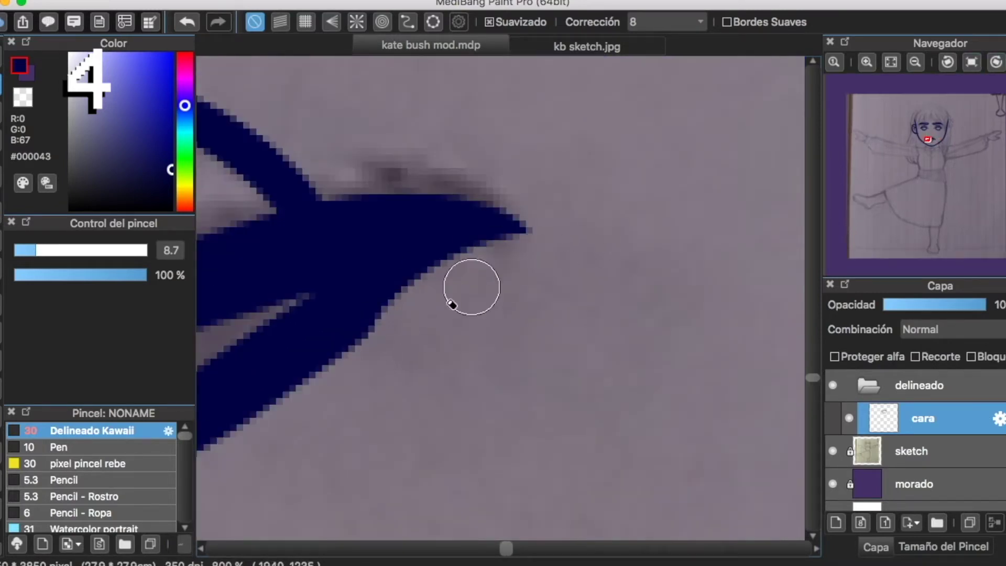
left_click_drag(360, 363, 531, 244)
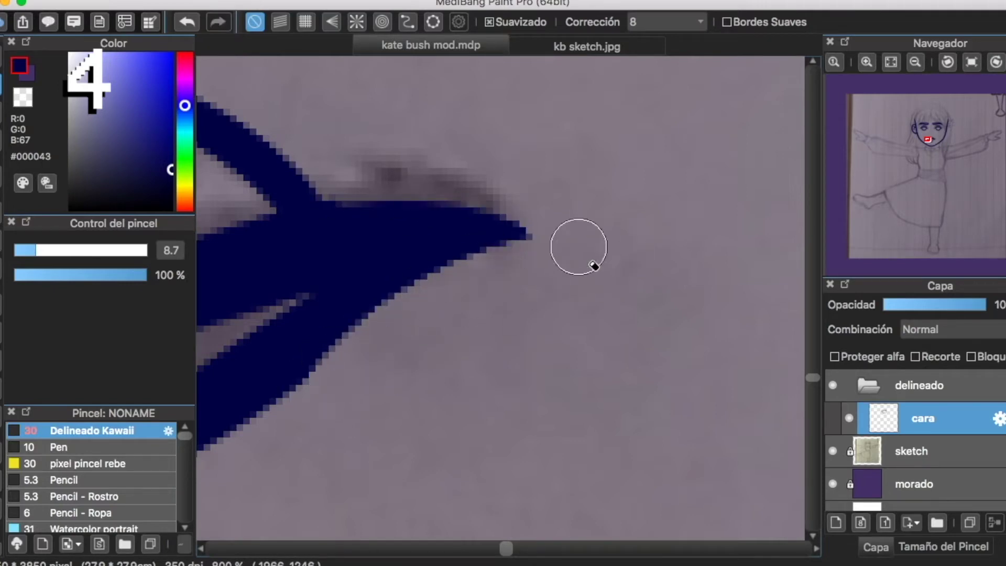
left_click(969, 63)
left_click_drag(692, 216, 523, 270)
left_click(915, 63)
left_click(914, 63)
left_click(915, 62)
scroll(722, 245, "right", 5)
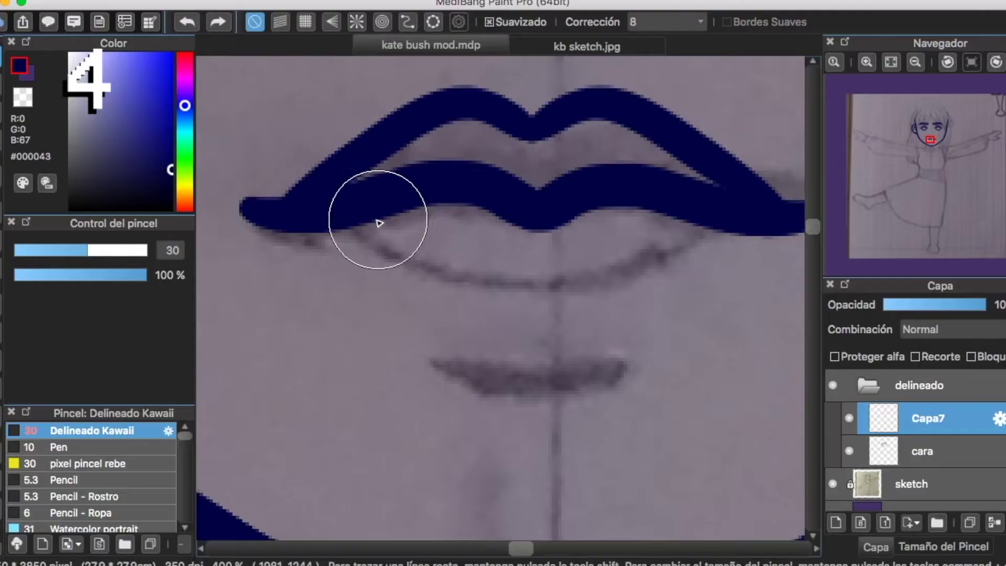
Try redrawing the lower lip and the shadow stroke below it with brush size 30, and check them against the face.
mouse_move(377, 220)
left_mouse_down()
mouse_move(717, 238)
mouse_move(602, 264)
mouse_move(715, 213)
left_mouse_up()
key("super+z")
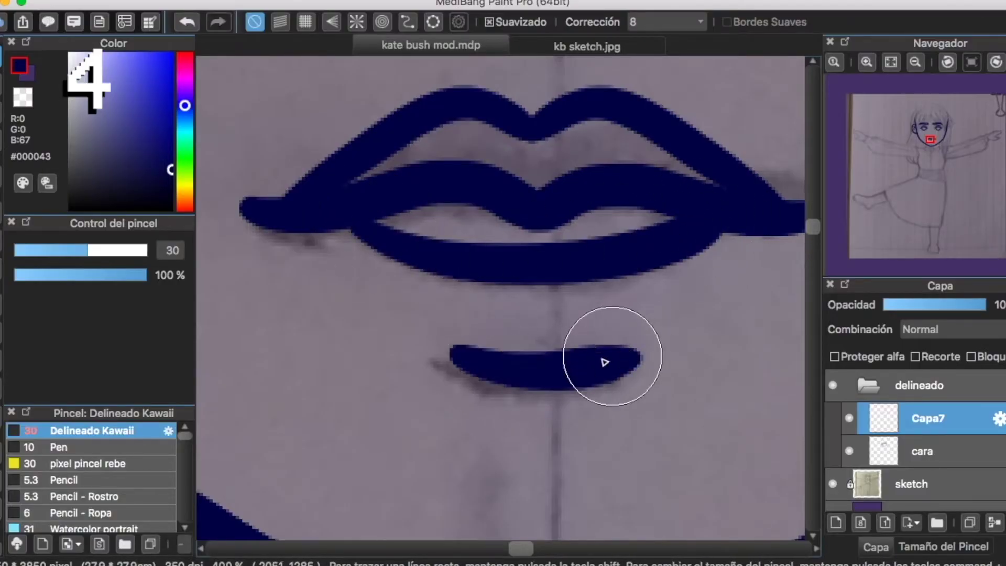
left_click(35, 250)
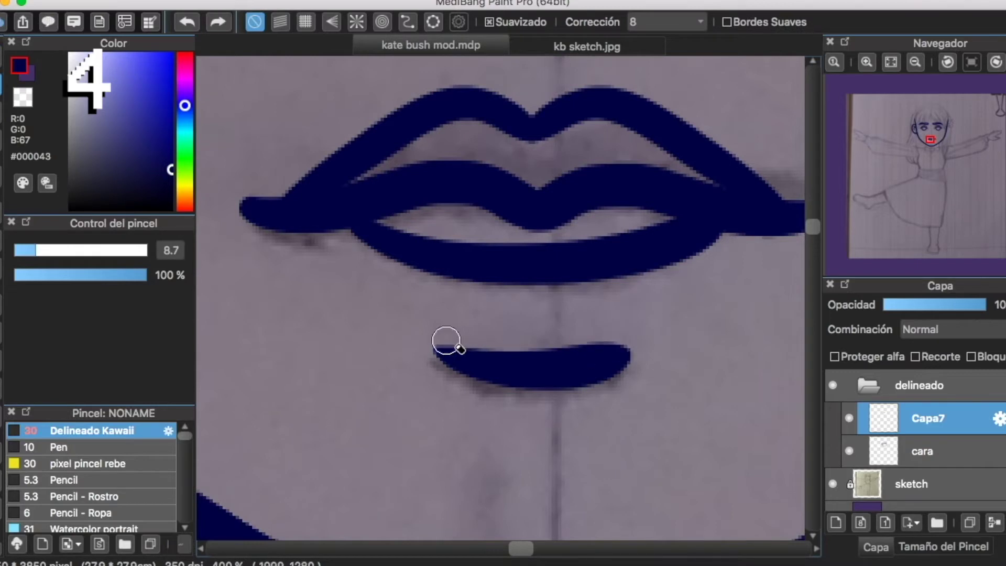
left_click(915, 62)
left_click(915, 61)
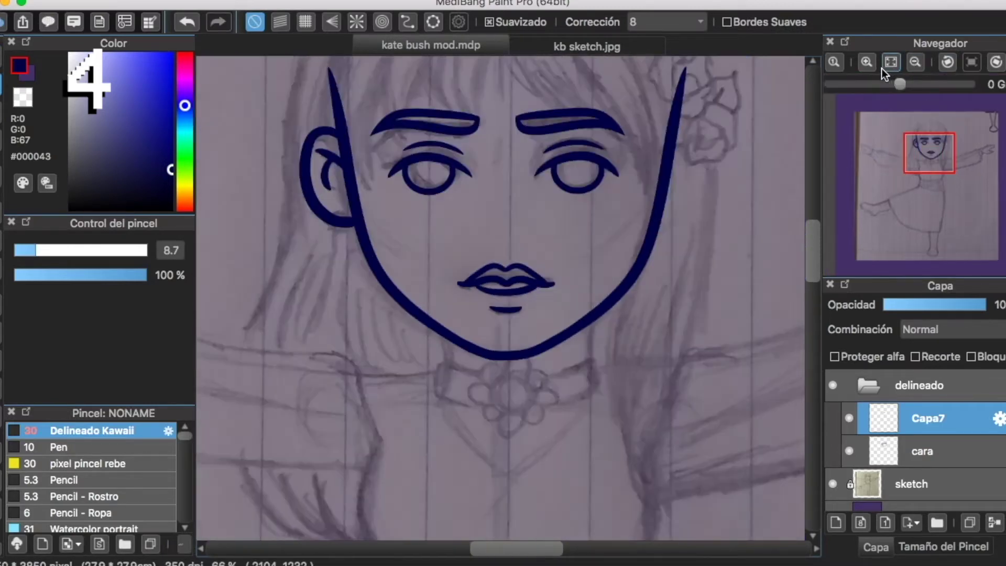
left_click(865, 62)
left_click(866, 63)
Draw the shadow stroke below the mouth with brush size 30 and erase its edges into tapered ends.
left_click(92, 430)
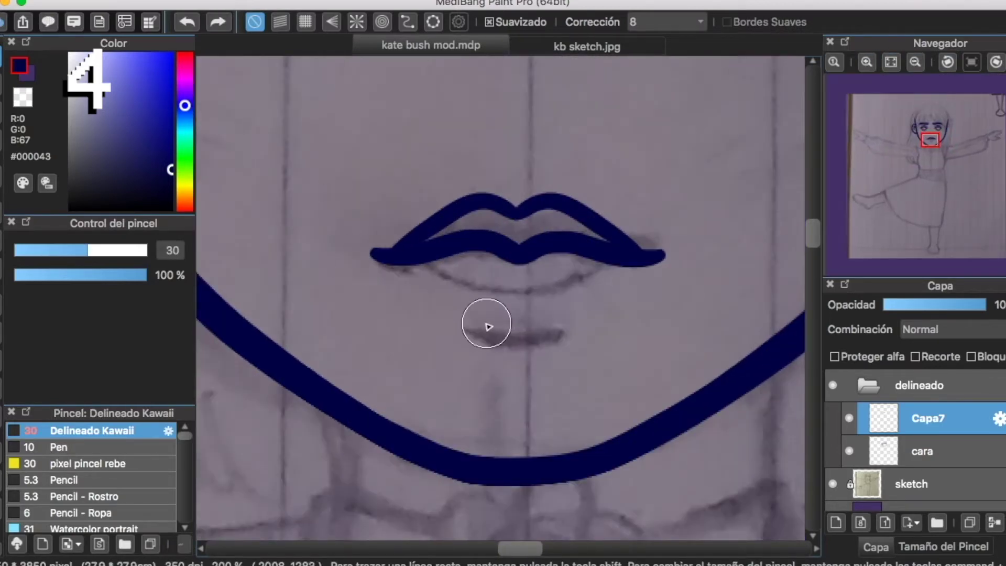
left_click_drag(479, 322, 576, 320)
left_click(997, 63)
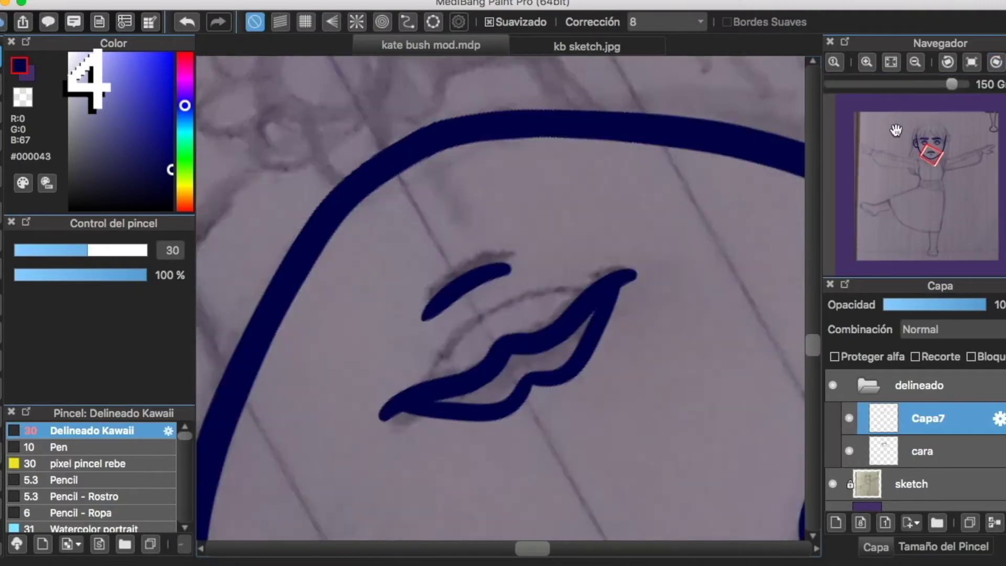
left_click(868, 64)
left_click(868, 64)
left_click(972, 63)
left_click(995, 63)
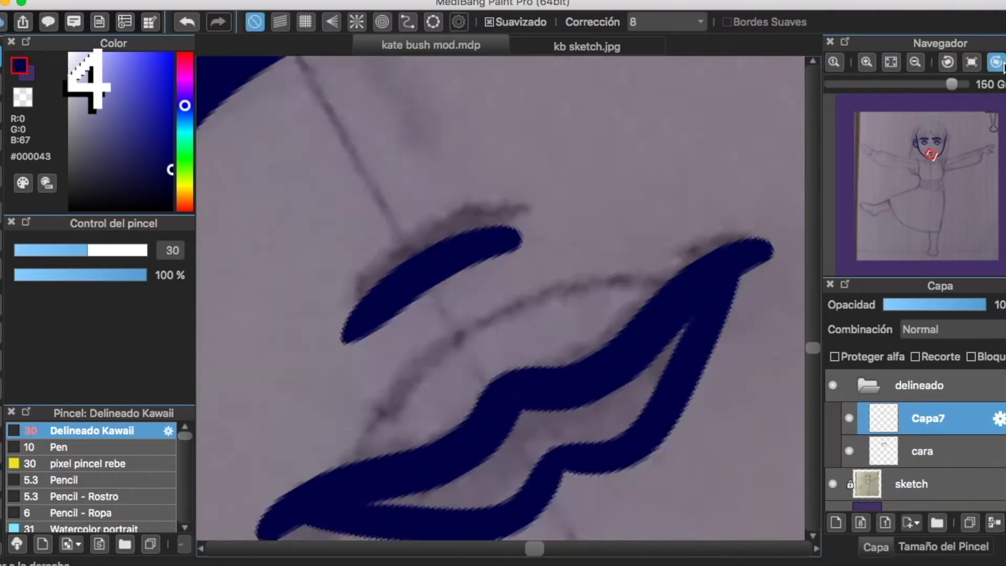
left_click(996, 62)
left_click(2, 84)
scroll(450, 298, "up", 1)
left_click_drag(526, 238, 549, 246)
left_click_drag(340, 281, 670, 287)
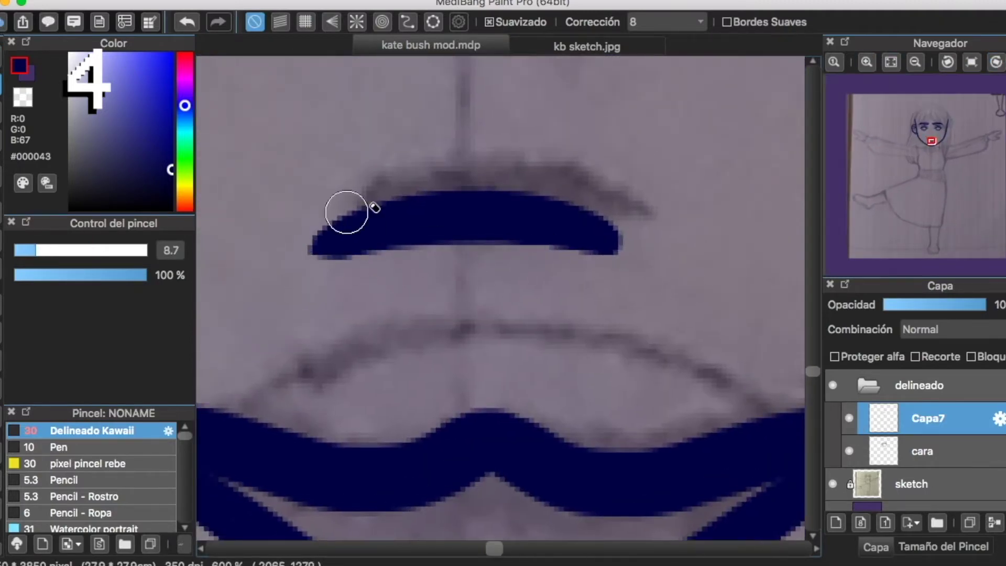
key("ctrl+z")
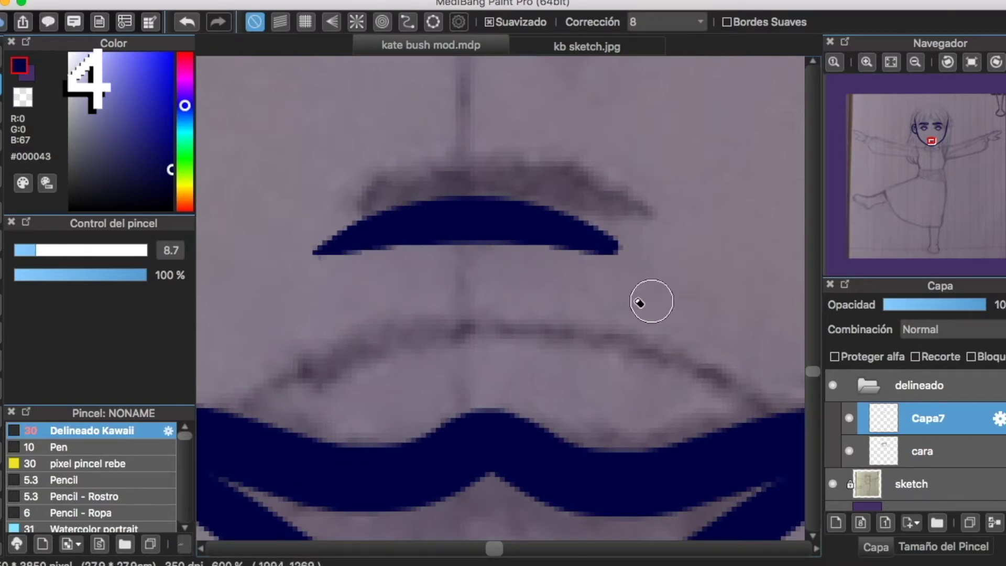
Select the trimmed shadow stroke below the mouth, delete it and clear the selection.
left_click(1, 340)
mouse_move(388, 301)
left_mouse_down()
mouse_move(309, 307)
mouse_move(402, 316)
left_mouse_up()
key("Delete")
key("super+d")
Redraw the shadow stroke below the mouth with brush size 23, adjust it with a slight transform, and deselect it.
key("b")
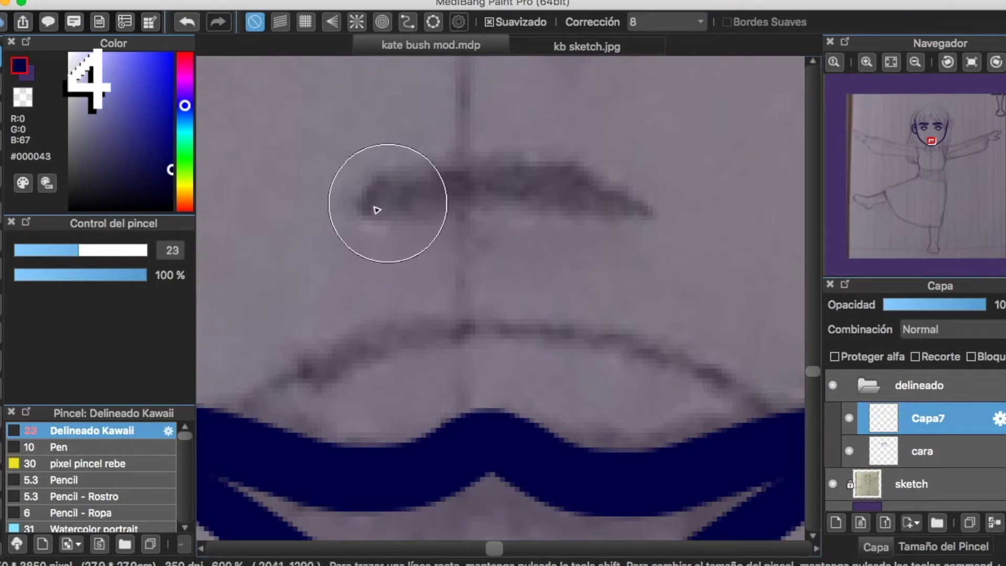
left_click_drag(342, 221, 650, 216)
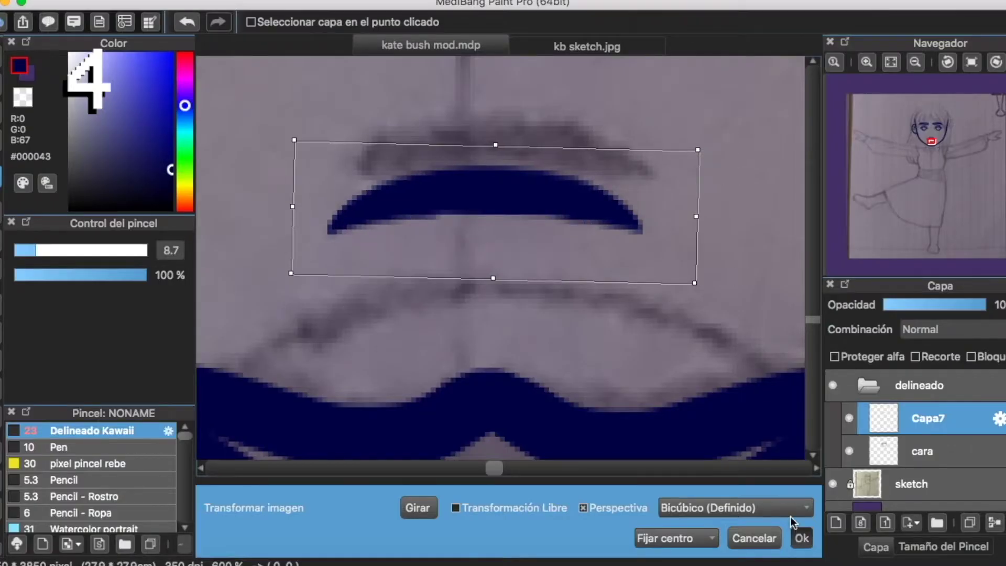
left_click(800, 538)
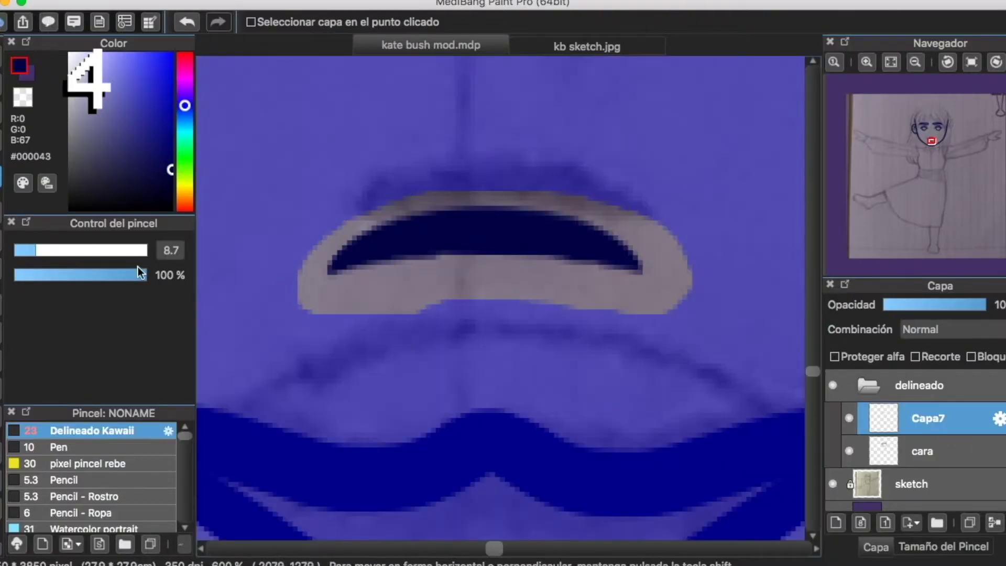
key("m")
key("super+d")
key("b")
Erase the rounded end of the right mouth corner into a sharp taper with the 8.7 px eraser.
scroll(296, 220, "down", 3)
left_click(946, 63)
left_click(946, 62)
left_click(914, 63)
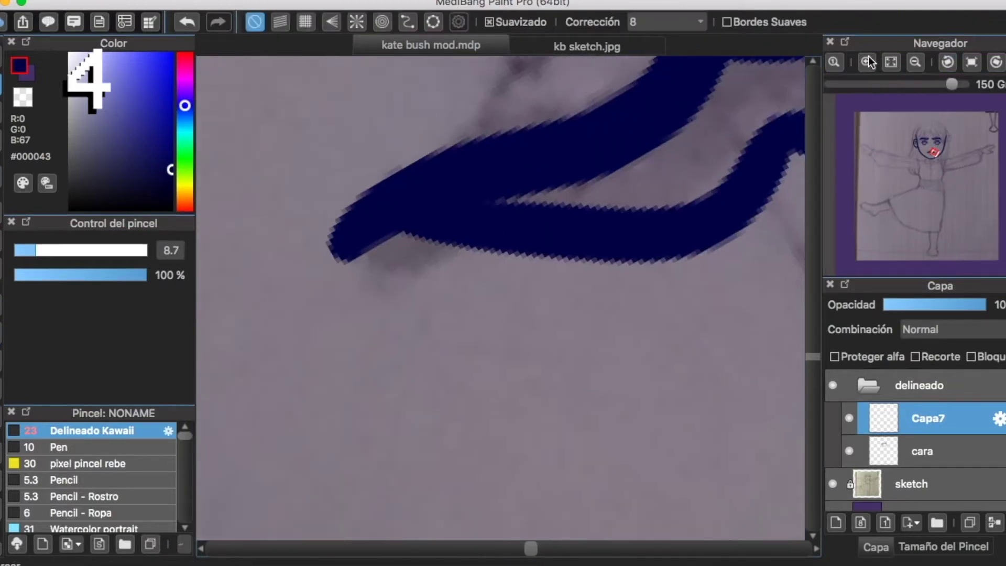
left_click(867, 62)
scroll(451, 242, "down", 1)
left_click_drag(307, 343, 712, 341)
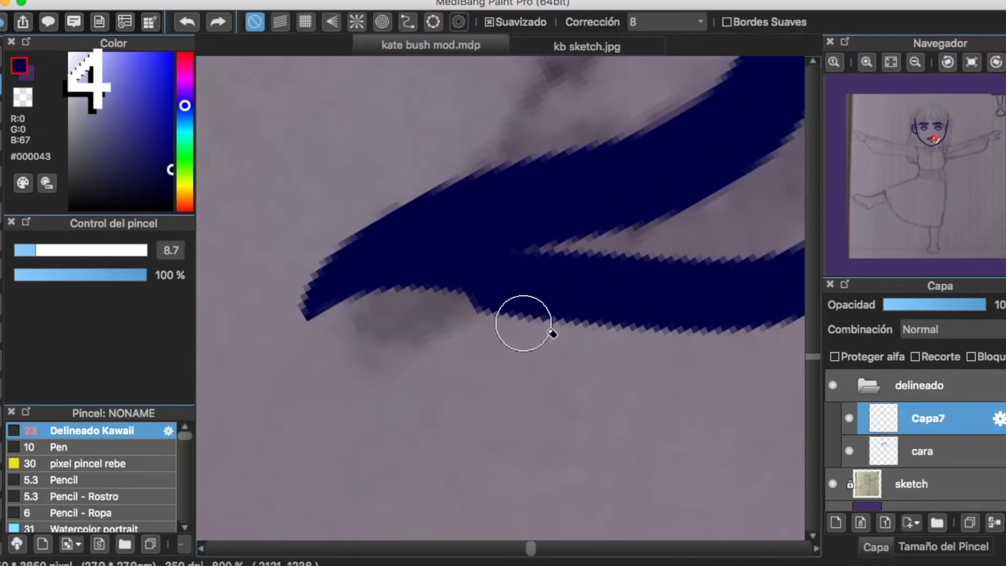
left_click_drag(416, 184, 288, 341)
Trim the left mouth corner with the eraser and straighten the canvas rotation.
scroll(291, 393, "right", 10)
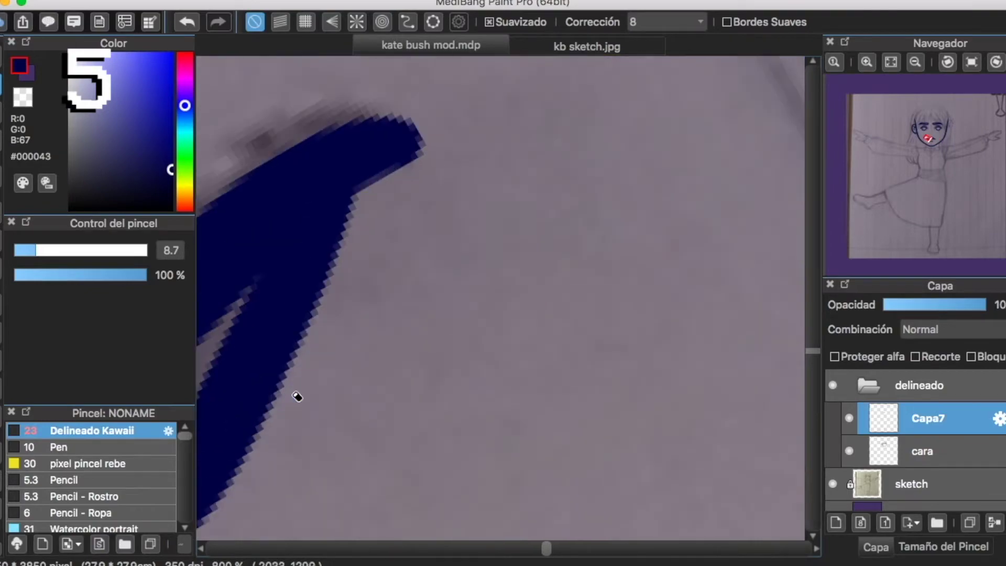
left_click(994, 63)
left_click(995, 62)
scroll(537, 269, "up", 2)
scroll(424, 300, "down", 5)
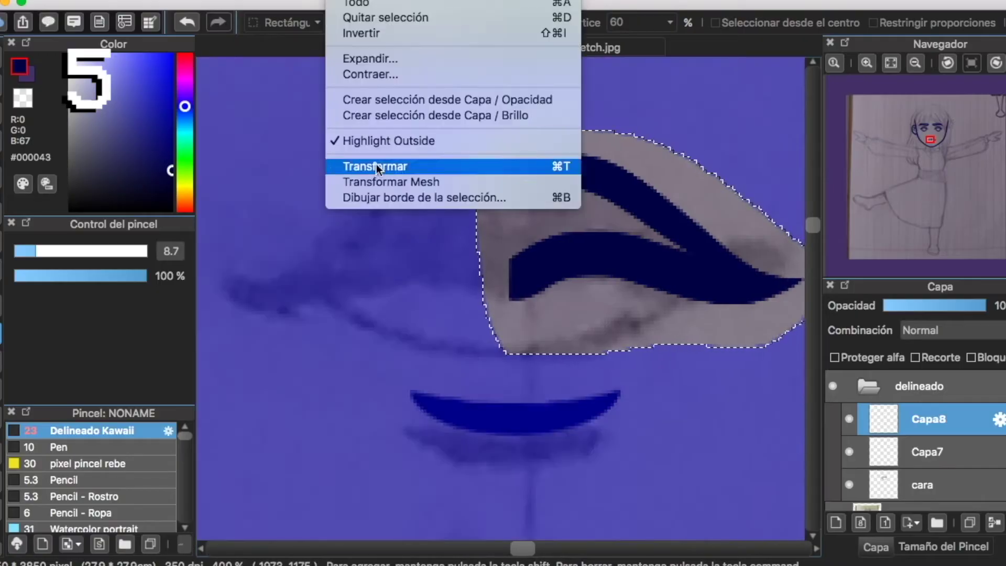
Place a mirrored copy of the mouth's right half on Capa8 as its left half.
left_click(376, 164)
mouse_move(639, 254)
left_mouse_down()
mouse_move(404, 228)
mouse_move(410, 236)
left_mouse_up()
key("Return")
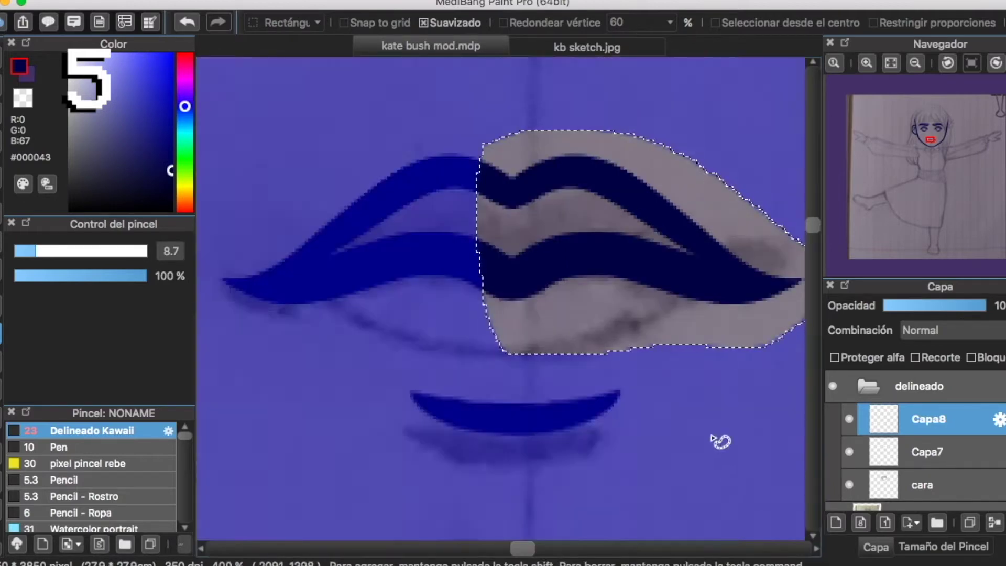
Select the mouth lines, reduce their height slightly with a transform on Capa8, and clear the selection.
left_click(914, 62)
mouse_move(244, 229)
left_mouse_down()
mouse_move(491, 315)
mouse_move(270, 167)
left_mouse_up()
left_click(340, 1)
left_click(376, 165)
key("super+t")
left_click_drag(495, 63, 495, 75)
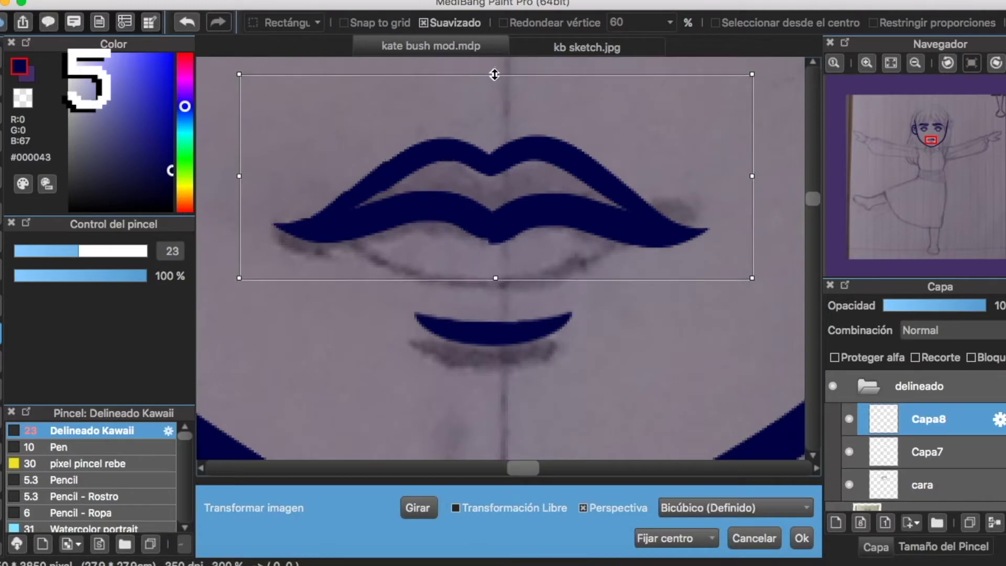
left_click(802, 538)
left_click(666, 376)
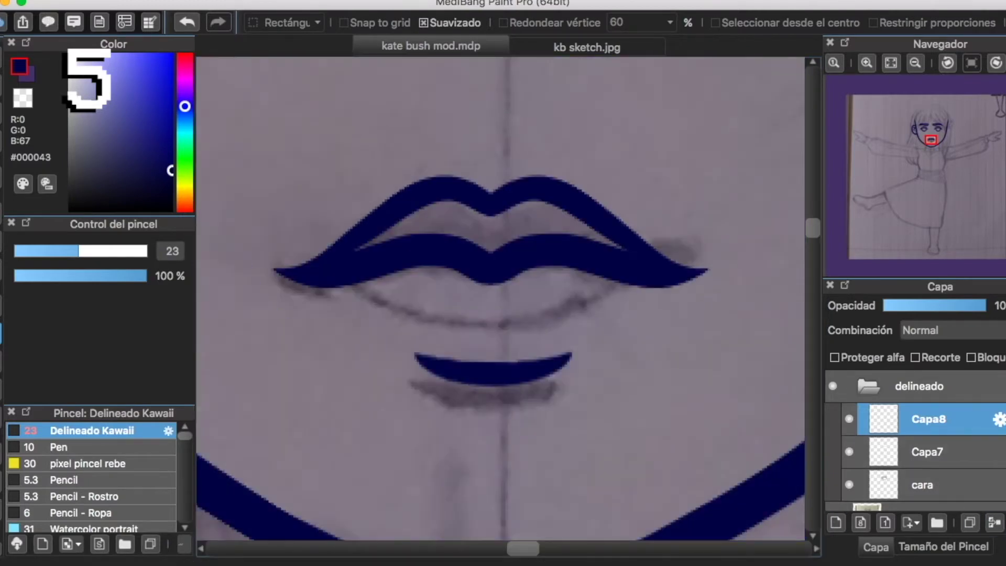
Merge Capa8 down into Capa7, then select the whole mouth and make it slightly wider and flatter.
left_click(993, 523)
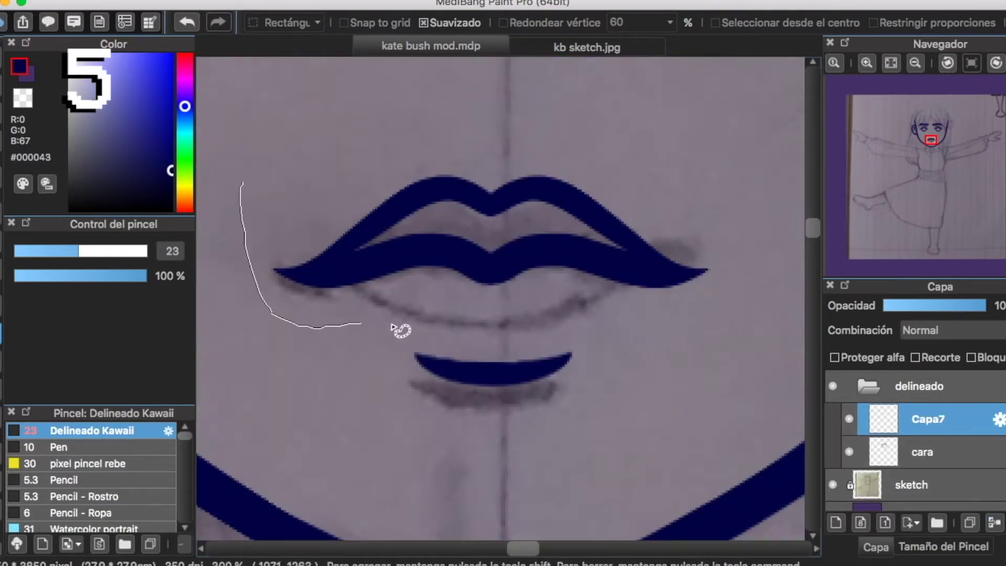
left_click_drag(345, 327, 242, 184)
key("super+t")
left_click_drag(490, 80, 492, 92)
left_click_drag(503, 175, 503, 181)
left_click(802, 537)
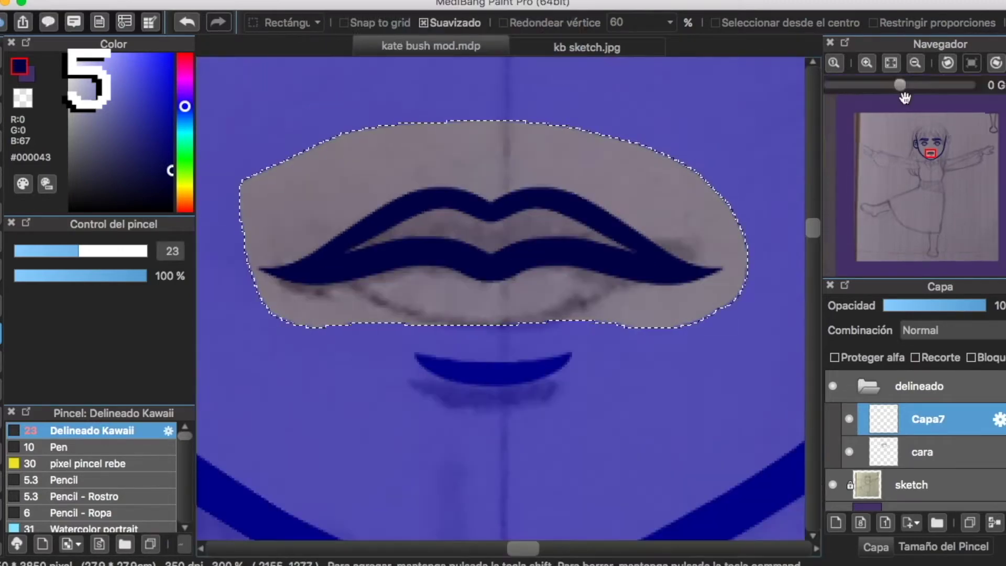
key("super+d")
left_click(915, 62)
left_click(914, 62)
left_click(915, 62)
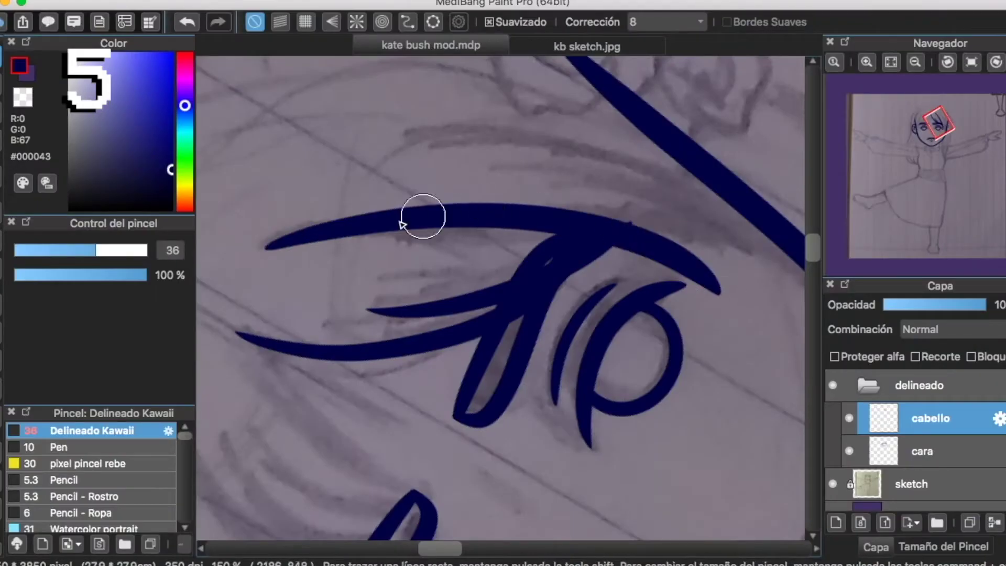
Undo the long upper hair strand and add a new layer above cabello.
key("super+z")
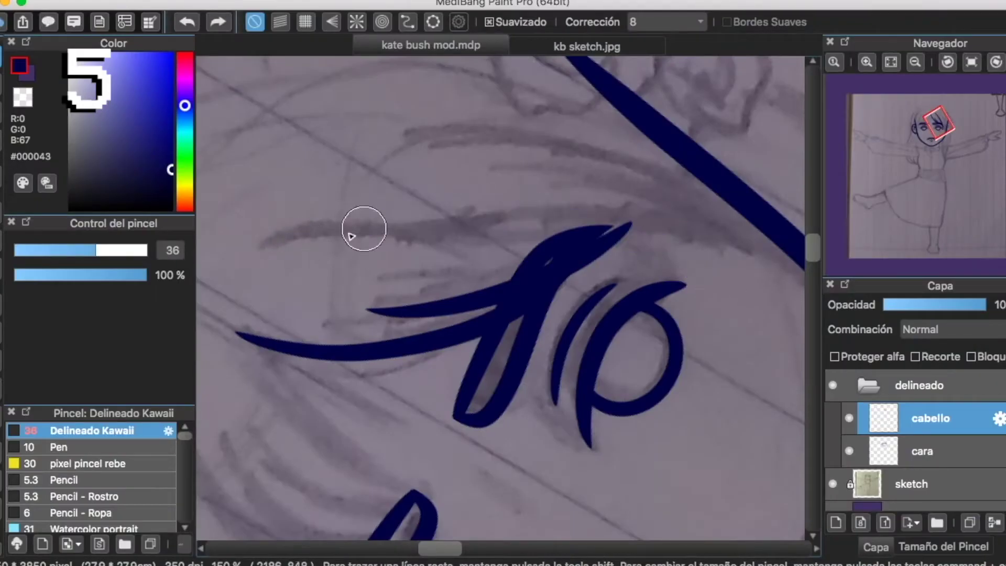
left_click(836, 522)
Lower the cara layer's opacity to a little under 50%.
left_click(956, 474)
left_click(932, 304)
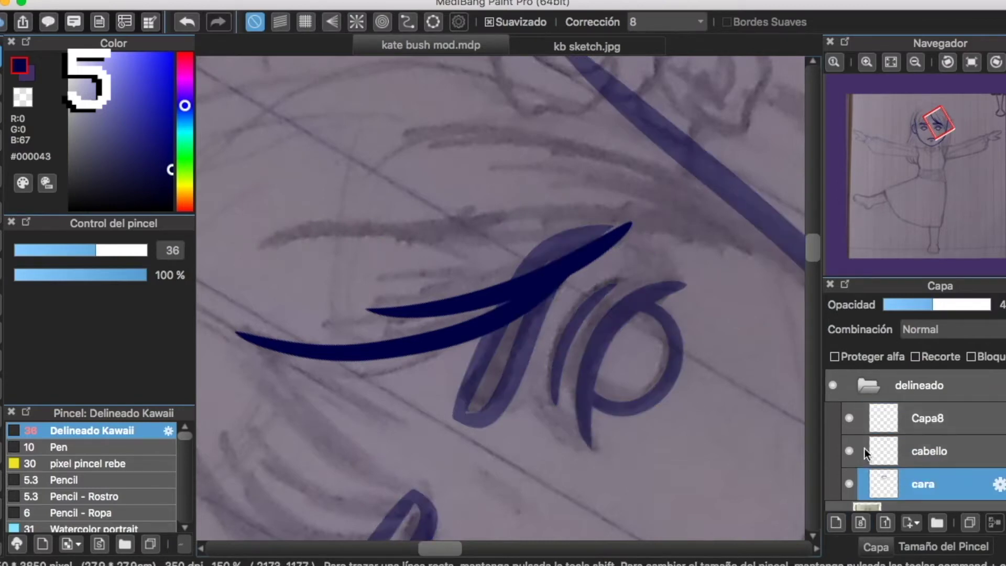
Ink a long curved fringe strand above the right eye on Capa8.
left_click(865, 419)
left_click_drag(265, 251, 729, 283)
key("super+z")
mouse_move(264, 251)
left_mouse_down()
mouse_move(730, 288)
mouse_move(720, 261)
left_mouse_up()
key("super+z")
left_click(971, 62)
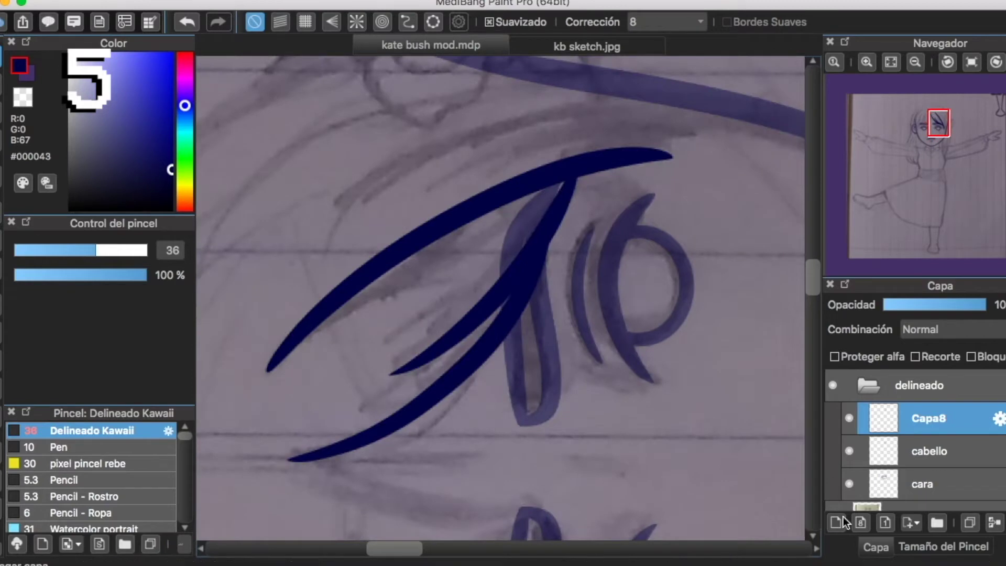
Add a new layer above Capa8 and ink another curved strand outside the long fringe strand over the right eye.
left_click_drag(451, 156, 726, 209)
key("super+z")
left_click_drag(324, 209, 730, 202)
key("super+z")
scroll(515, 149, "up", 2)
left_click(947, 62)
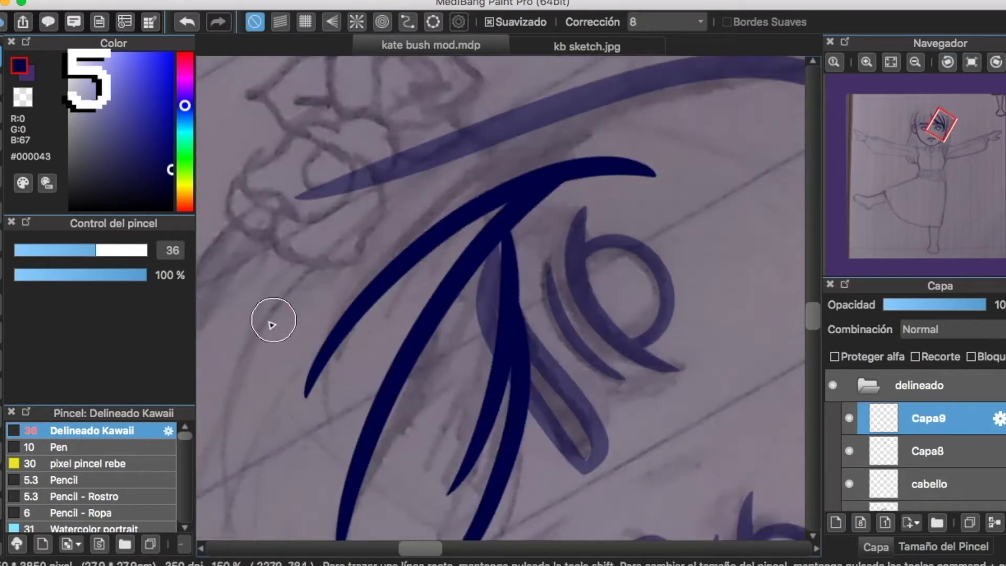
key("super+z")
mouse_move(227, 384)
left_mouse_down()
mouse_move(557, 134)
mouse_move(626, 156)
left_mouse_up()
key("super+z")
left_click_drag(246, 360, 597, 173)
key("super+z")
mouse_move(238, 360)
left_mouse_down()
mouse_move(291, 292)
mouse_move(657, 194)
left_mouse_up()
key("super+z")
mouse_move(256, 297)
left_mouse_down()
mouse_move(661, 189)
mouse_move(674, 210)
mouse_move(370, 205)
mouse_move(664, 201)
left_mouse_up()
key("super+z")
key("super+z")
key("super+z")
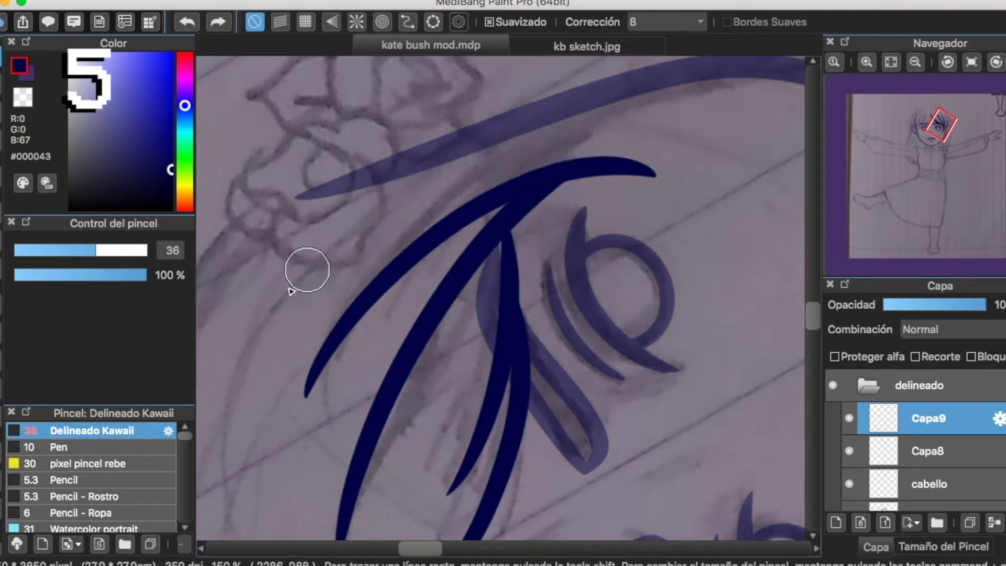
Ink two more curved strands on Capa9, fanning outward over the sketched flowers beside the right temple.
left_click_drag(251, 316, 687, 205)
mouse_move(403, 195)
left_mouse_down()
mouse_move(467, 222)
mouse_move(481, 247)
left_mouse_up()
left_click_drag(322, 284, 702, 239)
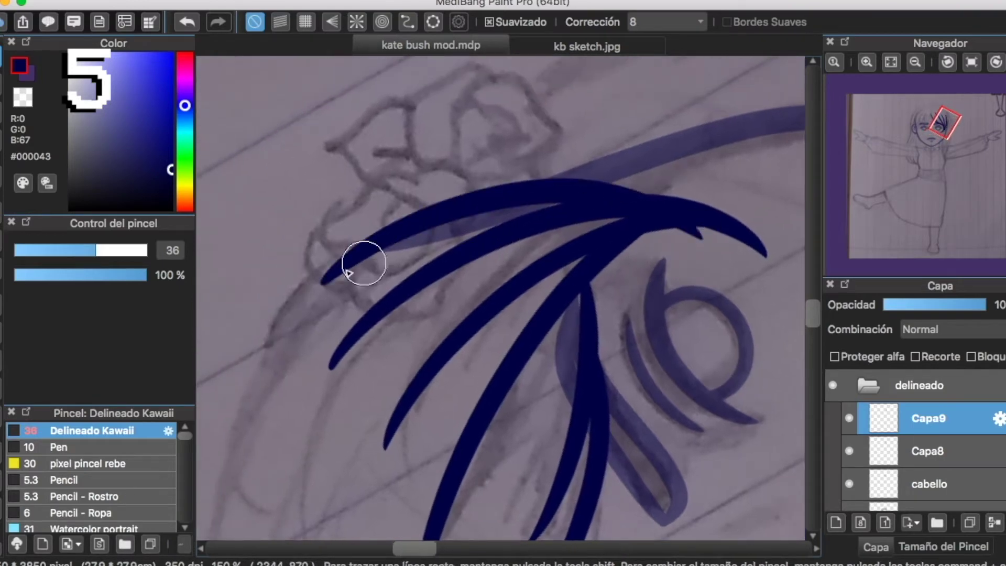
key("super+z")
left_click_drag(306, 301, 704, 254)
left_click(972, 61)
Lower Capa9's opacity to a little over 50%.
scroll(749, 168, "down", 3)
scroll(728, 165, "up", 6)
scroll(726, 165, "left", 5)
scroll(727, 166, "down", 2)
scroll(630, 186, "down", 3)
scroll(631, 186, "right", 7)
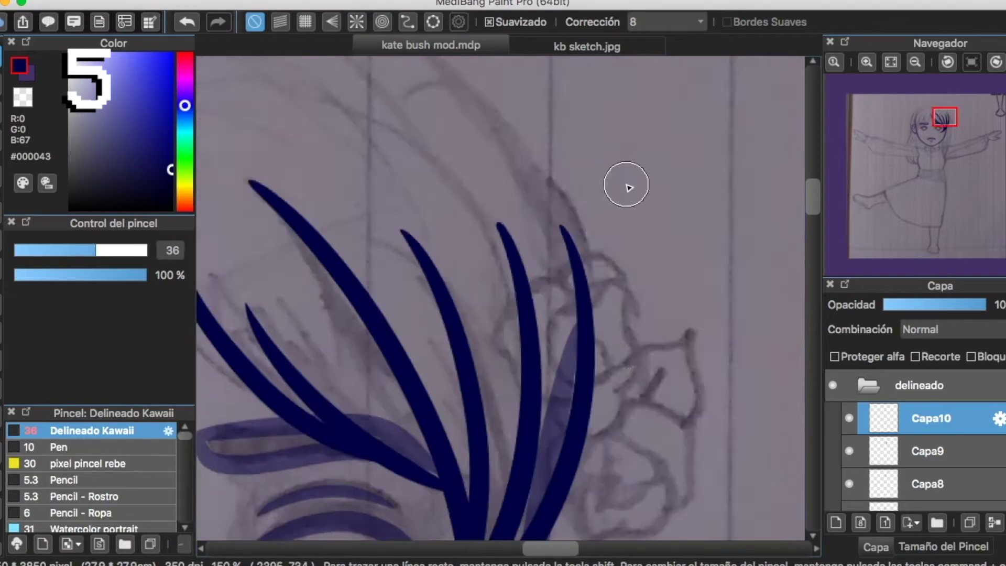
left_click(939, 307)
scroll(402, 227, "down", 2)
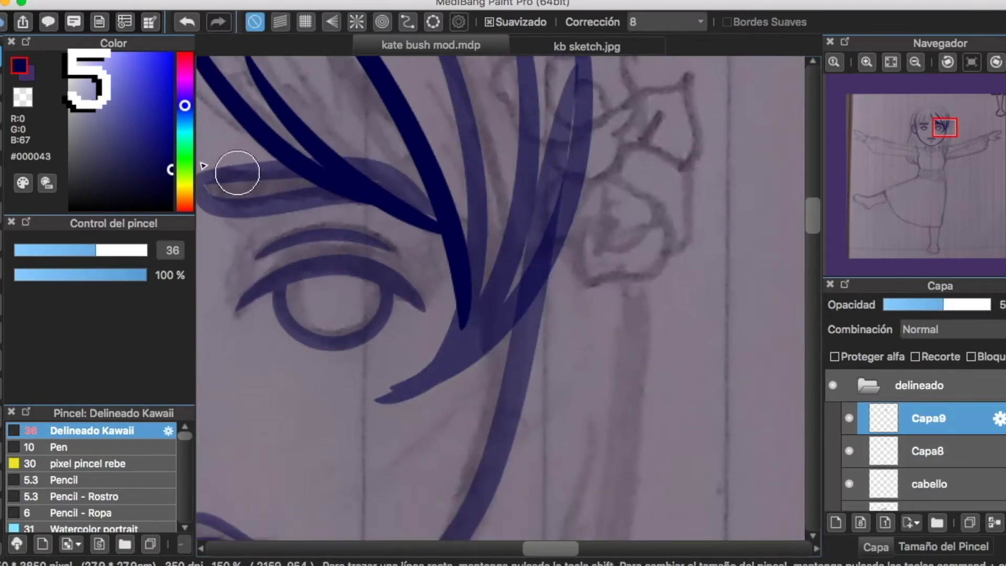
Erase the ragged ends where Capa9's strands converge beside the right eye, shaping them into a clean point.
key("e")
left_click(943, 62)
left_click(944, 62)
left_click(944, 62)
left_click(943, 62)
double_click(870, 65)
scroll(400, 192, "down", 5)
scroll(401, 192, "right", 4)
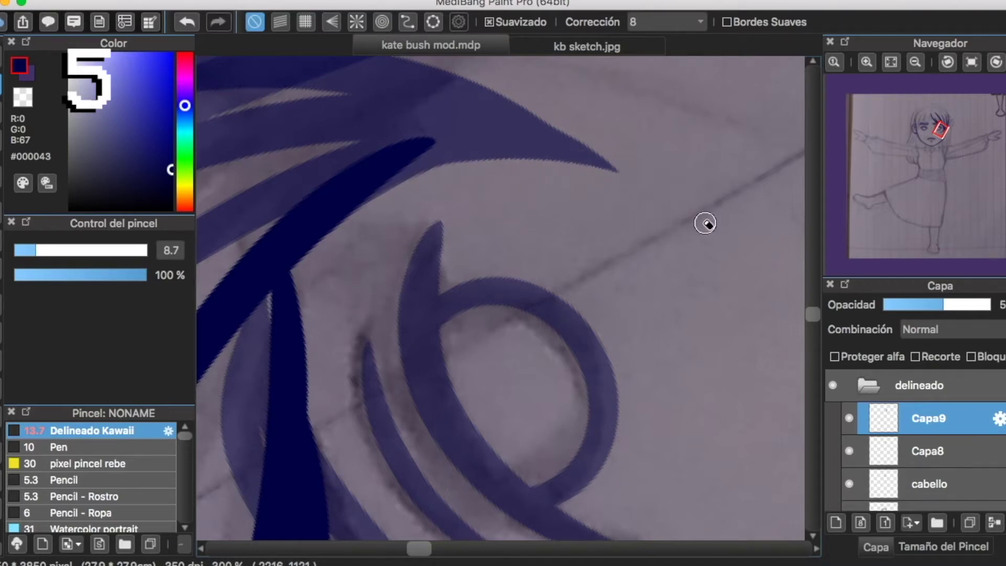
scroll(690, 212, "left", 3)
left_click(971, 62)
scroll(708, 204, "up", 4)
scroll(673, 192, "down", 2)
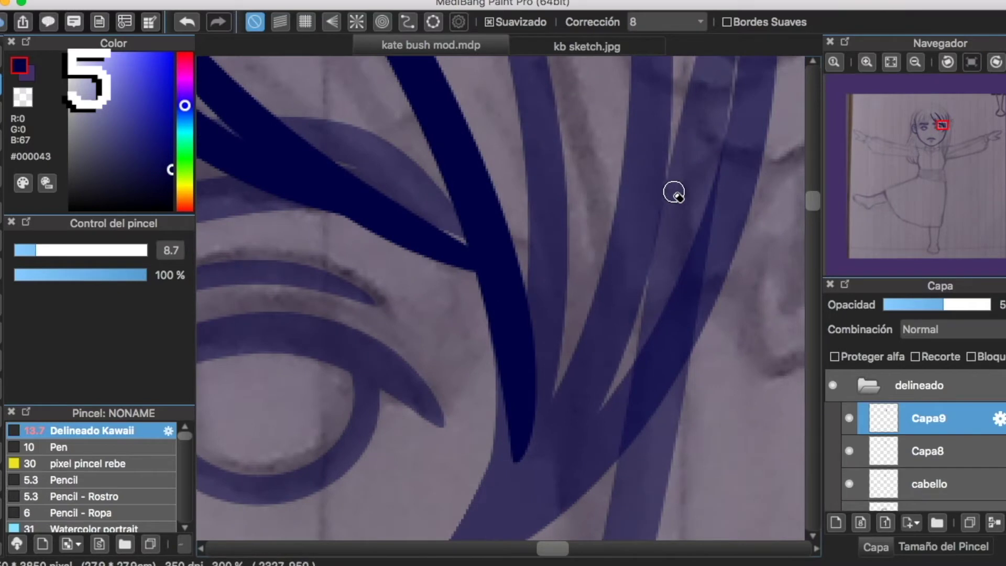
scroll(674, 192, "down", 2)
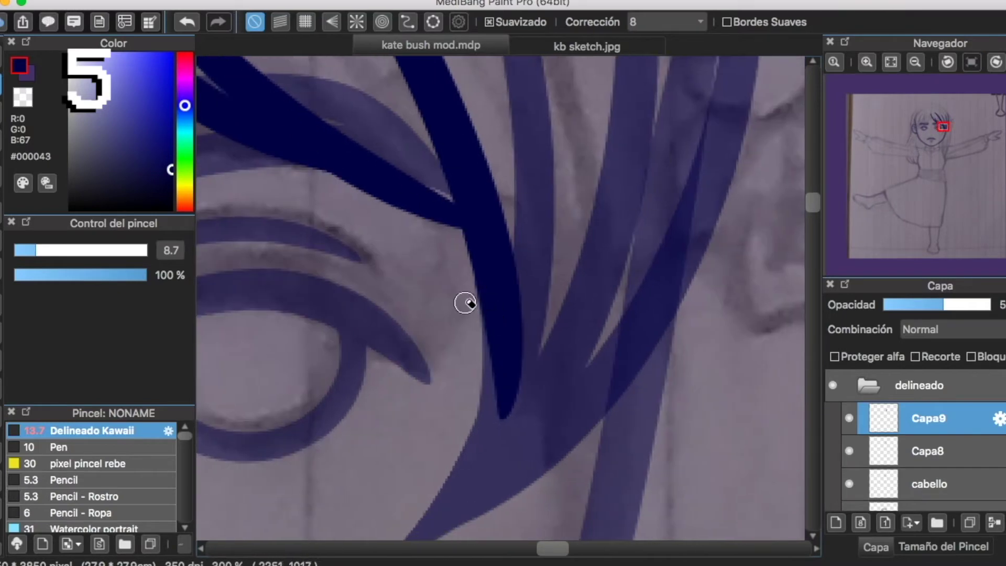
Switch back to the Delineado Kawaii brush and set its size to 36.
left_click(1, 68)
scroll(514, 220, "right", 4)
scroll(514, 220, "left", 3)
scroll(514, 220, "up", 2)
type("3")
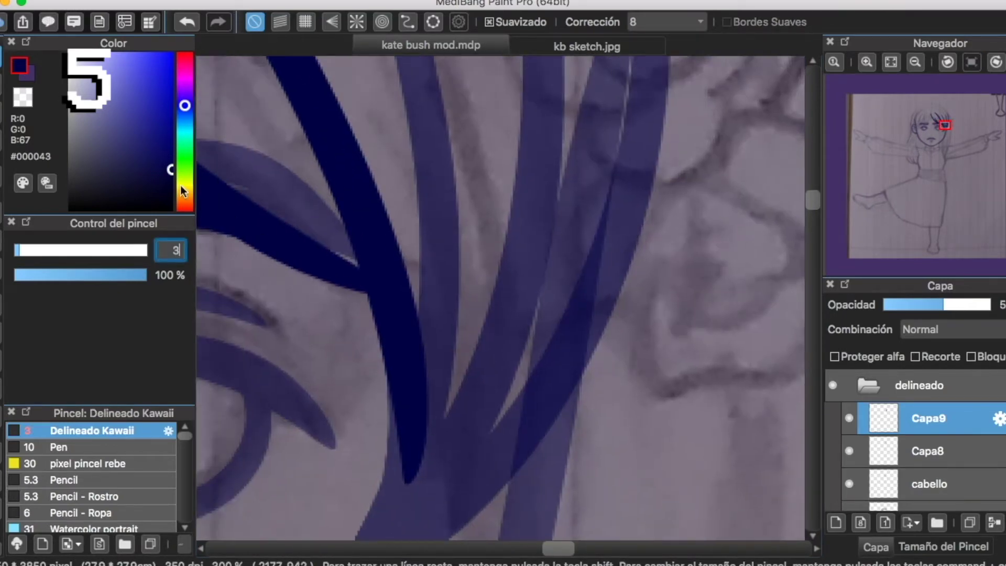
type("6")
key("super+minus")
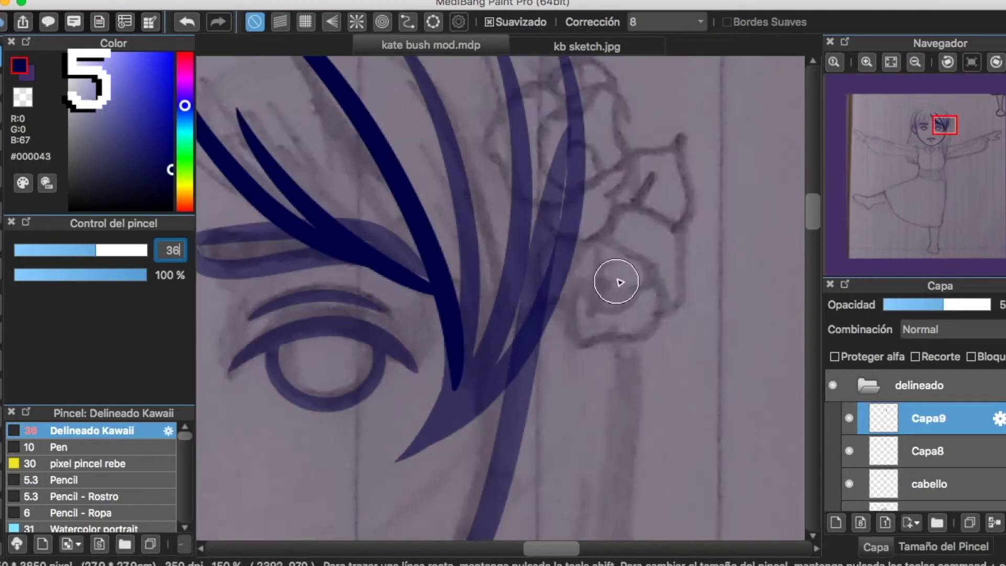
scroll(569, 382, "up", 3)
scroll(570, 382, "left", 5)
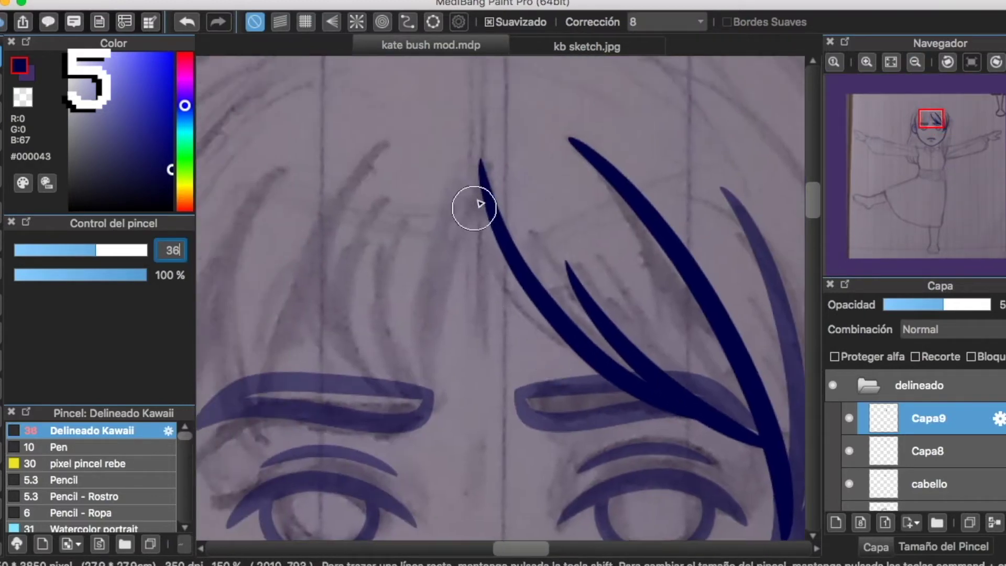
mouse_move(478, 175)
left_mouse_down()
mouse_move(448, 451)
mouse_move(460, 419)
left_mouse_up()
key("super+z")
mouse_move(385, 212)
left_mouse_down()
mouse_move(466, 432)
mouse_move(470, 405)
mouse_move(479, 422)
left_mouse_up()
key("super+z")
key("super+z")
key("super+z")
mouse_move(395, 197)
left_mouse_down()
mouse_move(390, 243)
mouse_move(488, 457)
left_mouse_up()
key("super+z")
key("super+z")
Ink three curved fringe strands on Capa9 left of the centre parting, converging toward a point between the eyebrows.
mouse_move(479, 177)
left_mouse_down()
mouse_move(449, 445)
mouse_move(469, 476)
left_mouse_up()
left_click_drag(393, 219, 472, 474)
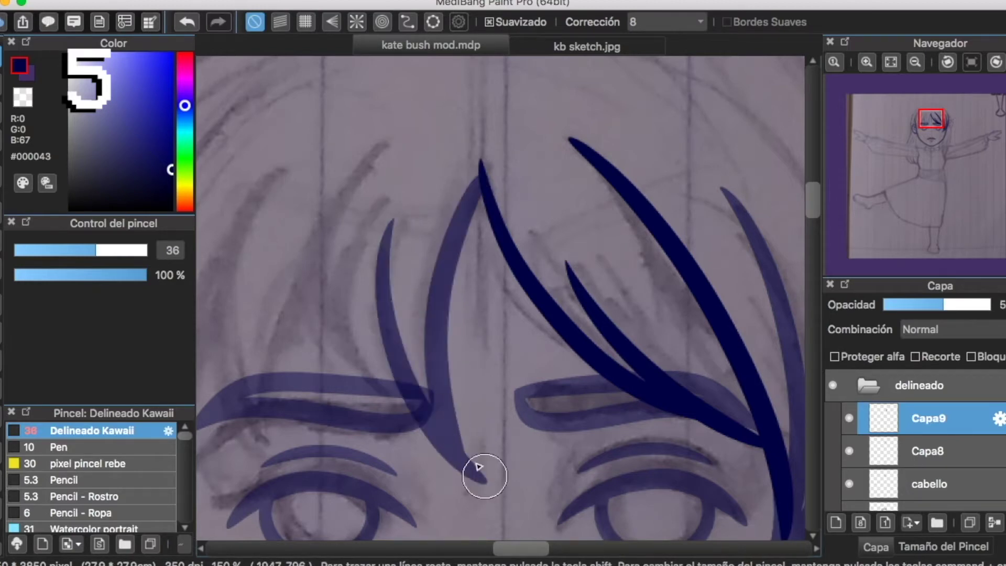
mouse_move(384, 197)
left_mouse_down()
mouse_move(443, 439)
mouse_move(384, 387)
left_mouse_up()
key("super+z")
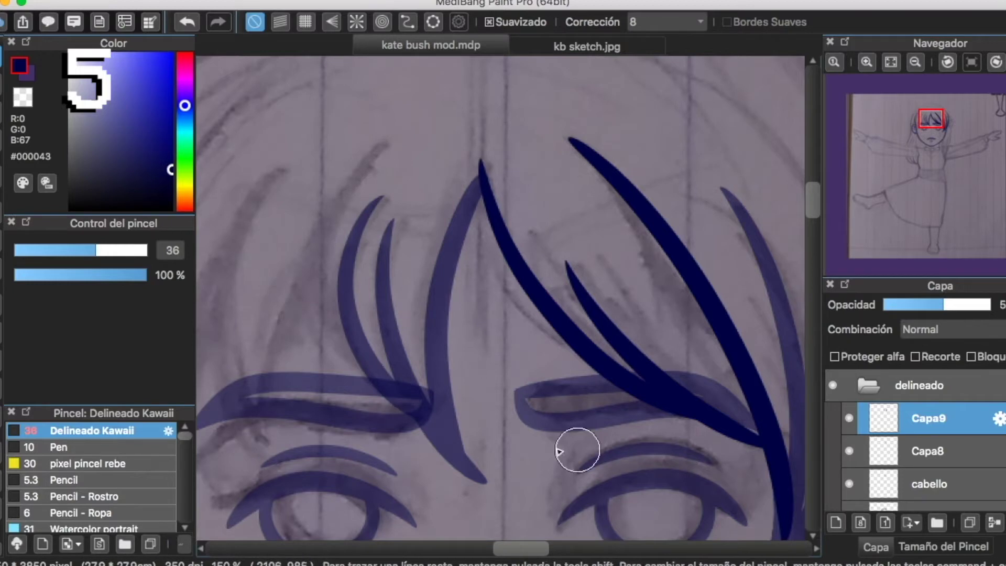
On new layers above Capa9, ink the curved fringe strands over the left eyebrow and two long strands meeting beside the left eye.
scroll(457, 157, "left", 4)
key("super+z")
left_click_drag(449, 157, 386, 268)
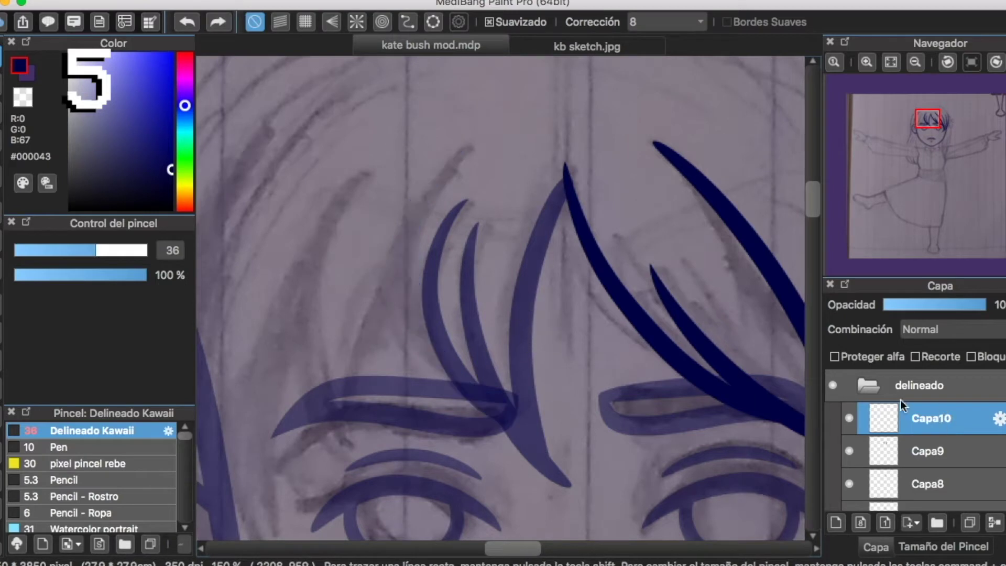
scroll(525, 301, "left", 5)
scroll(439, 242, "down", 3)
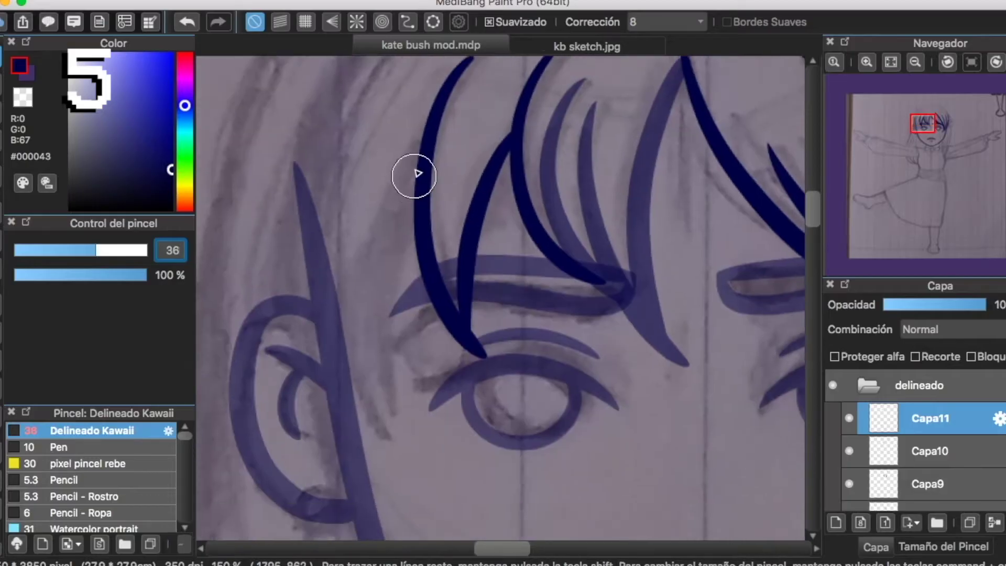
left_click_drag(411, 175, 432, 454)
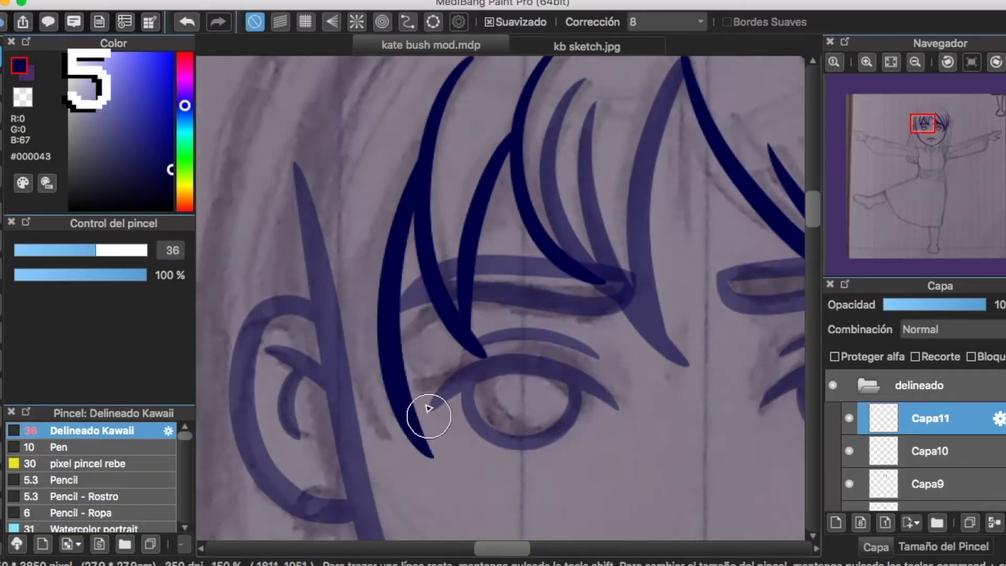
mouse_move(303, 123)
left_mouse_down()
mouse_move(337, 386)
mouse_move(445, 461)
left_mouse_up()
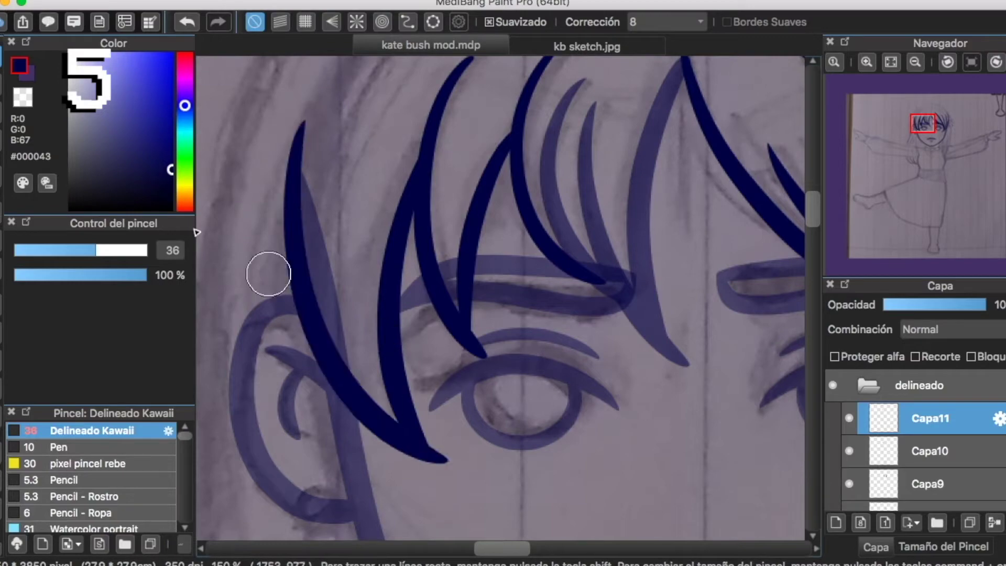
Erase the blunt end of the two long strands beside the left eye on Capa11 into a sharp point.
left_click_drag(897, 84, 932, 84)
key("super+Up")
key("super+Up")
mouse_move(521, 150)
left_mouse_down()
mouse_move(646, 225)
mouse_move(719, 250)
left_mouse_up()
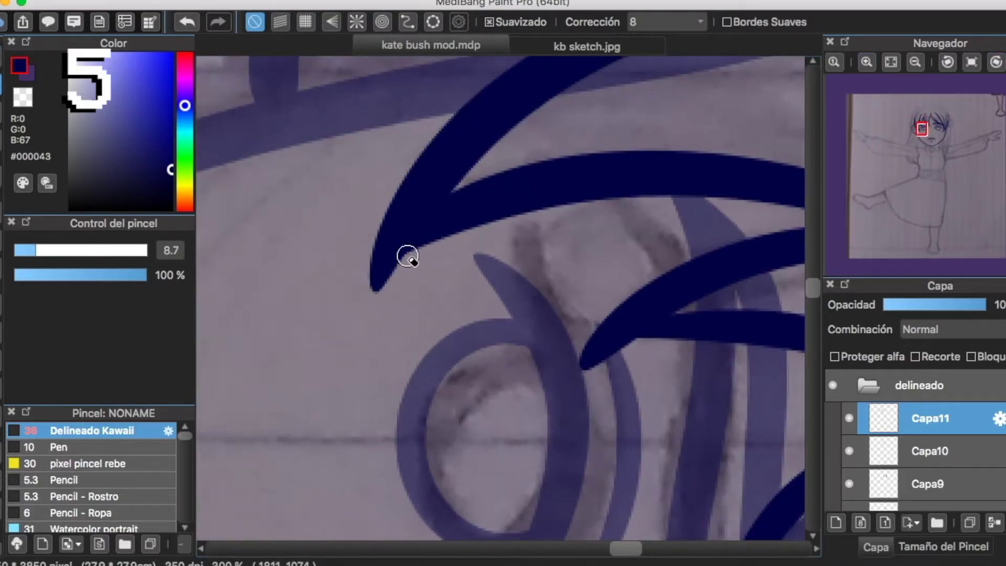
left_click_drag(406, 256, 321, 330)
key("super+z")
key("r")
key("super+Left")
key("super+Left")
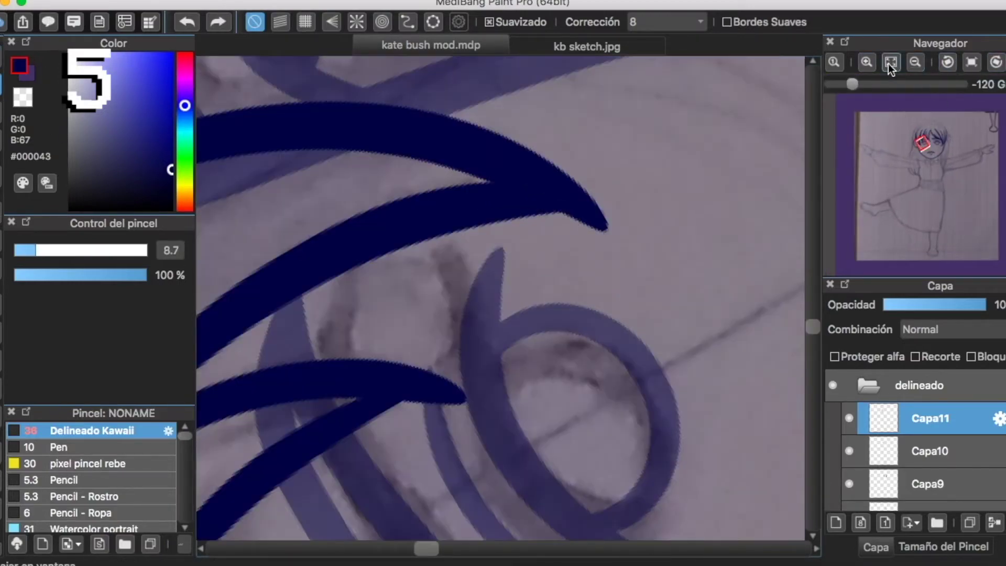
key("super+Up")
key("super+Up")
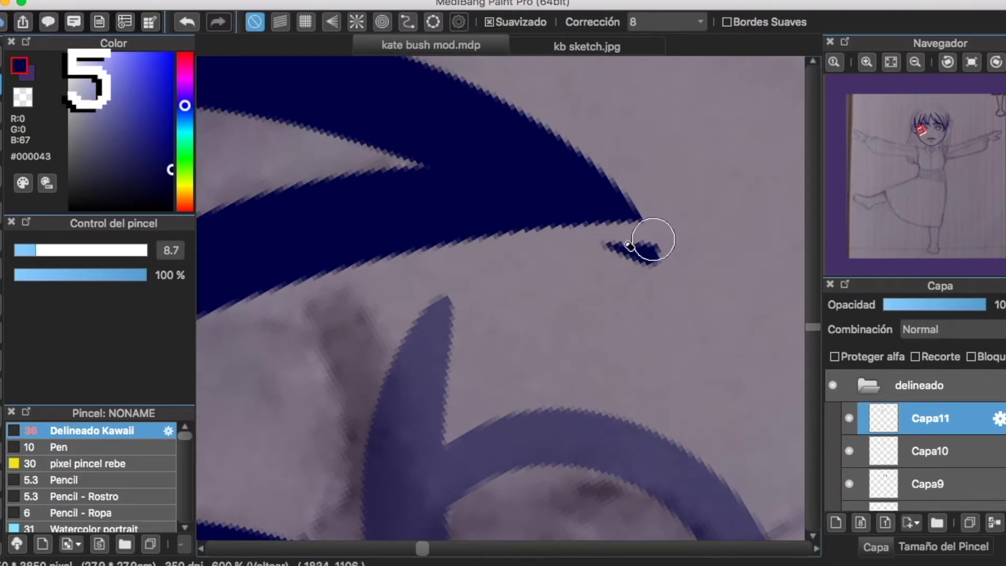
scroll(647, 265, "down", 5)
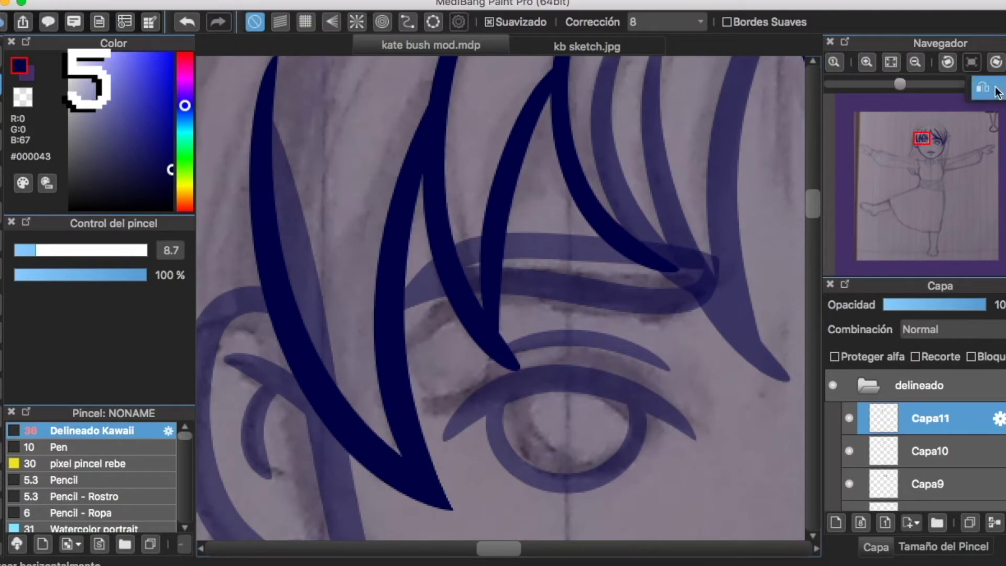
Sharpen the tip of the fringe lock over the left eyebrow with the eraser and merge Capa11 down into Capa10.
key("r")
left_click(941, 61)
left_click(941, 60)
key("super+Up")
key("super+Up")
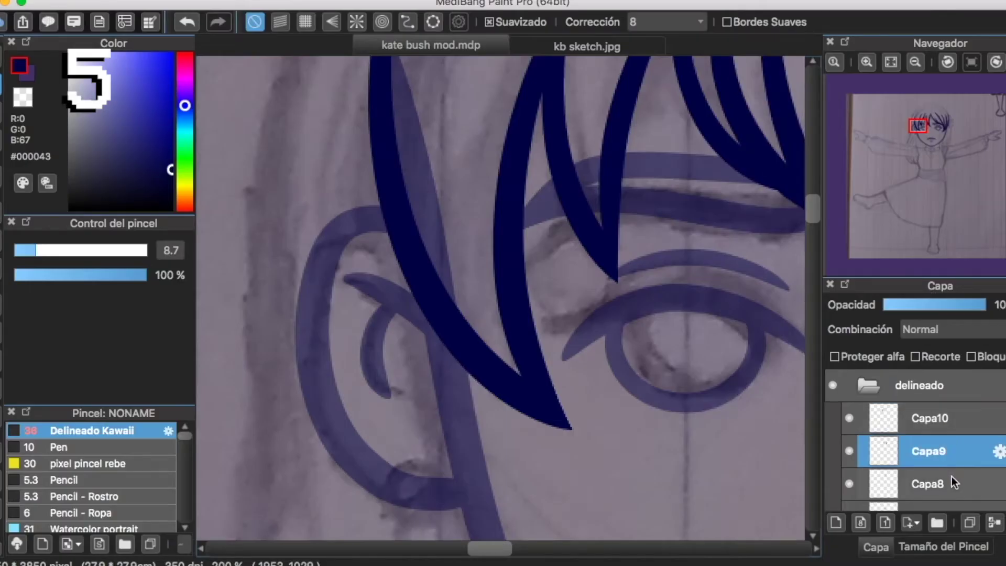
Select Capa8 and lower its opacity to a little over 50%.
left_click(951, 480)
scroll(691, 330, "right", 10)
scroll(689, 326, "left", 8)
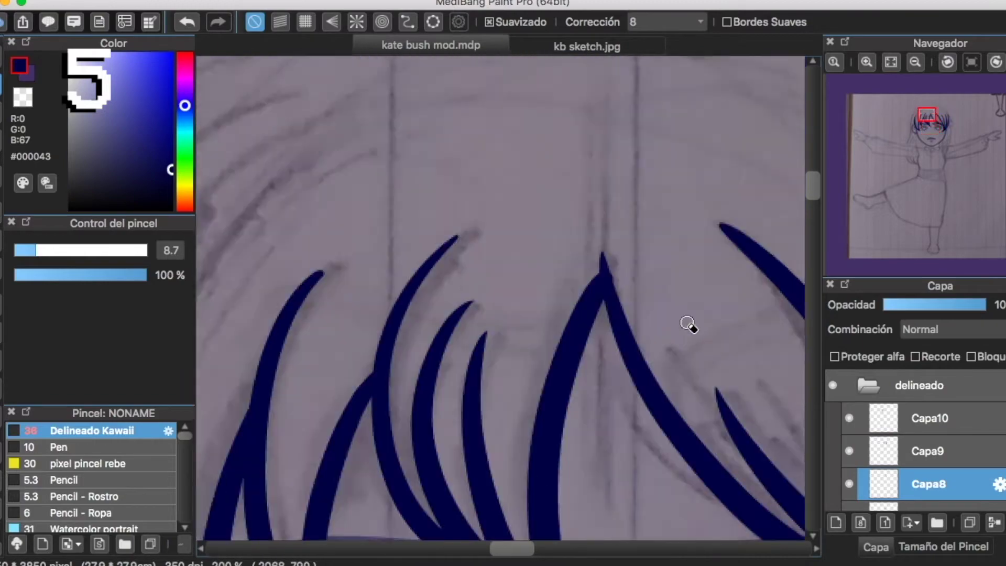
scroll(687, 325, "right", 9)
left_click(941, 305)
scroll(781, 178, "left", 5)
Taper the upper end of Capa8's long strand with the eraser, then select Capa9 and set its opacity a little over 50%.
key("Left")
key("Left")
key("Left")
key("Left")
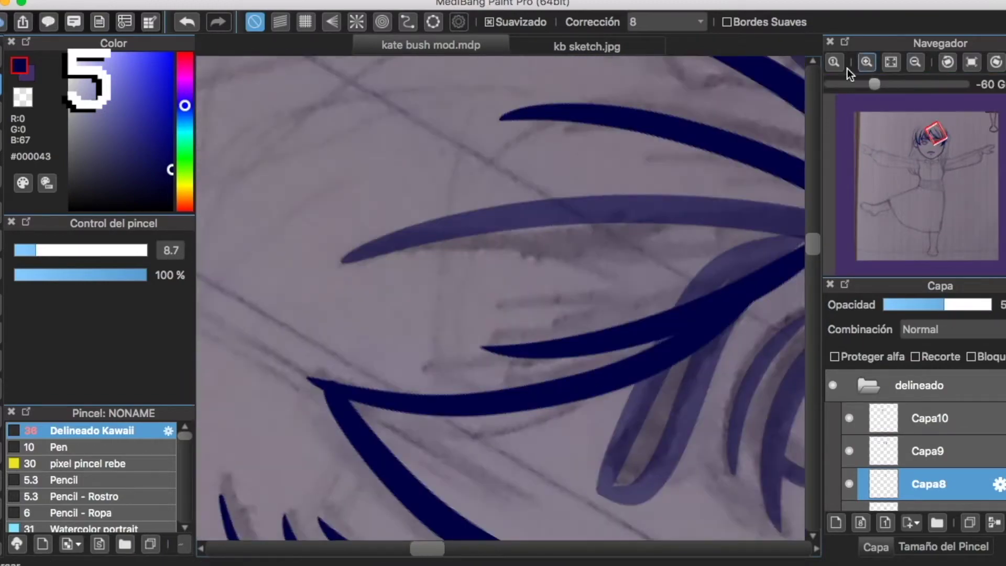
left_click(866, 62)
left_click(866, 62)
scroll(525, 226, "left", 5)
scroll(261, 377, "down", 2)
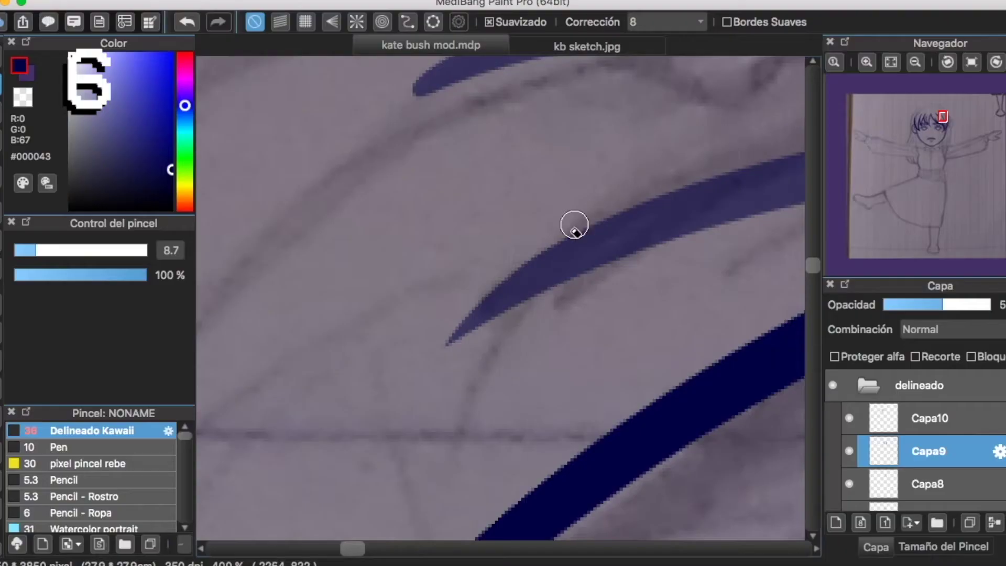
Thin the upper end of the innermost right-hand strand on Capa9 by erasing along its edge.
scroll(574, 225, "up", 1)
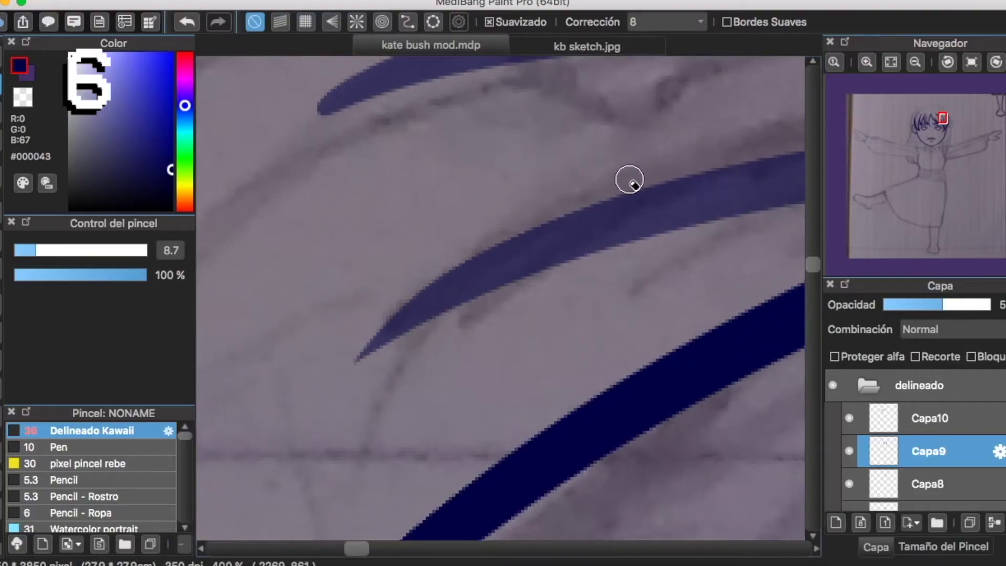
scroll(636, 180, "up", 1)
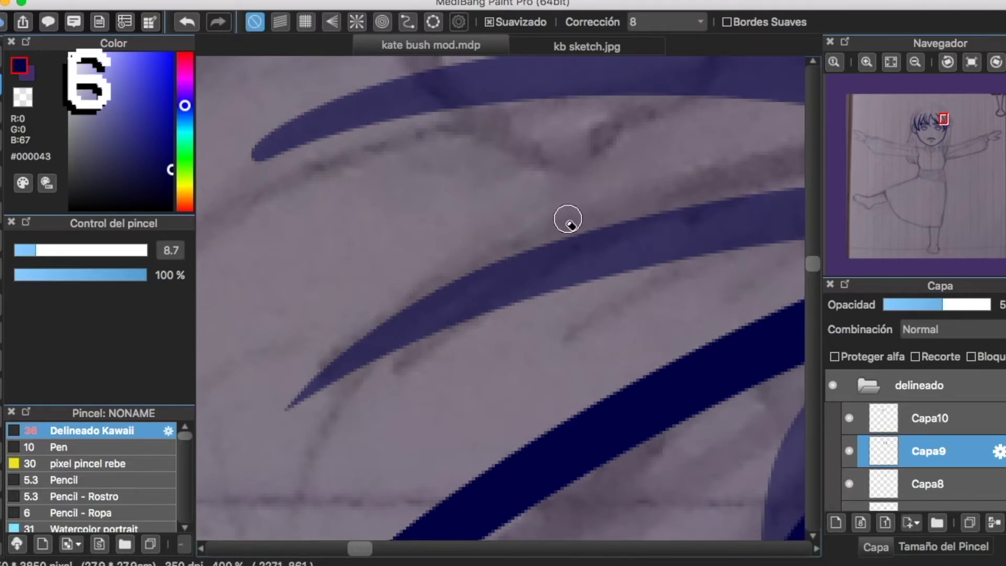
scroll(326, 263, "up", 3)
scroll(326, 263, "left", 1)
scroll(325, 263, "up", 3)
scroll(326, 263, "left", 1)
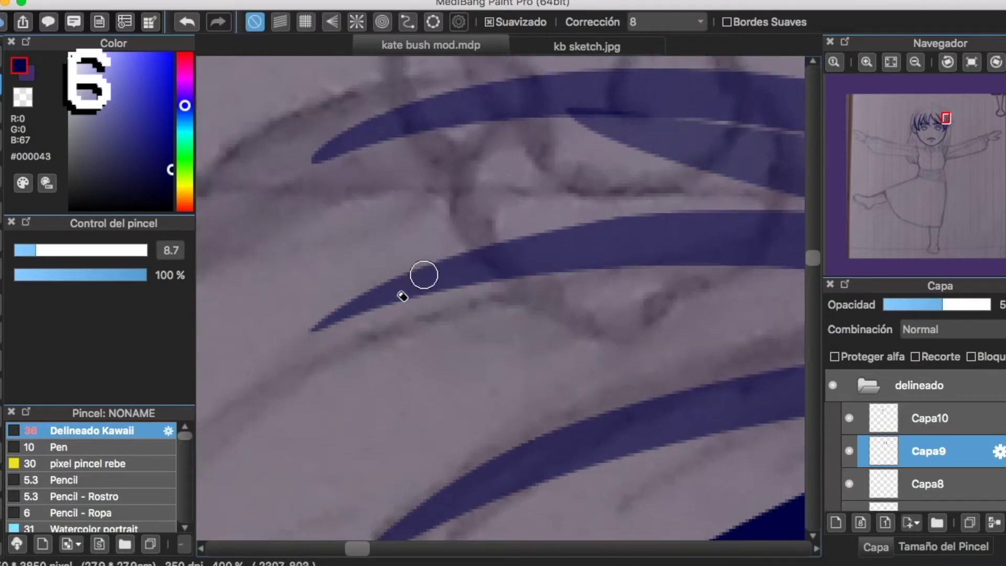
Erase the blunt upper end of the middle right-hand strand on Capa9 into a fine point.
left_click_drag(296, 337, 662, 213)
scroll(652, 215, "right", 5)
scroll(634, 215, "left", 5)
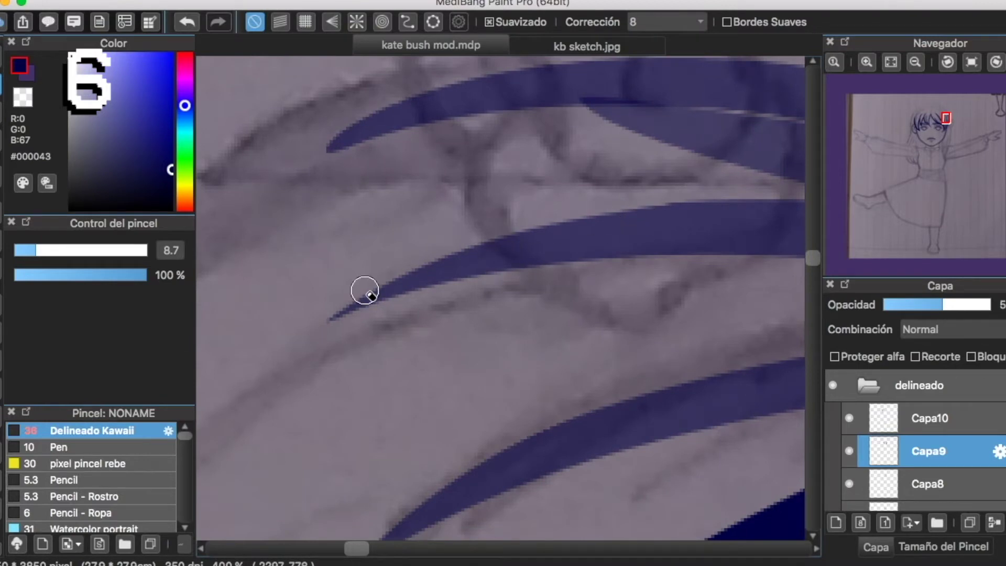
key("super+z")
left_click_drag(312, 337, 666, 192)
key("super+z")
left_click_drag(312, 332, 724, 182)
Taper the upper end of the outermost right-hand strand on Capa9 into a fine point with the eraser.
scroll(480, 227, "up", 6)
left_click_drag(283, 340, 615, 206)
key("super+z")
left_click_drag(316, 304, 534, 225)
key("super+z")
mouse_move(298, 335)
left_mouse_down()
mouse_move(535, 213)
mouse_move(648, 194)
left_mouse_up()
key("super+z")
key("super+z")
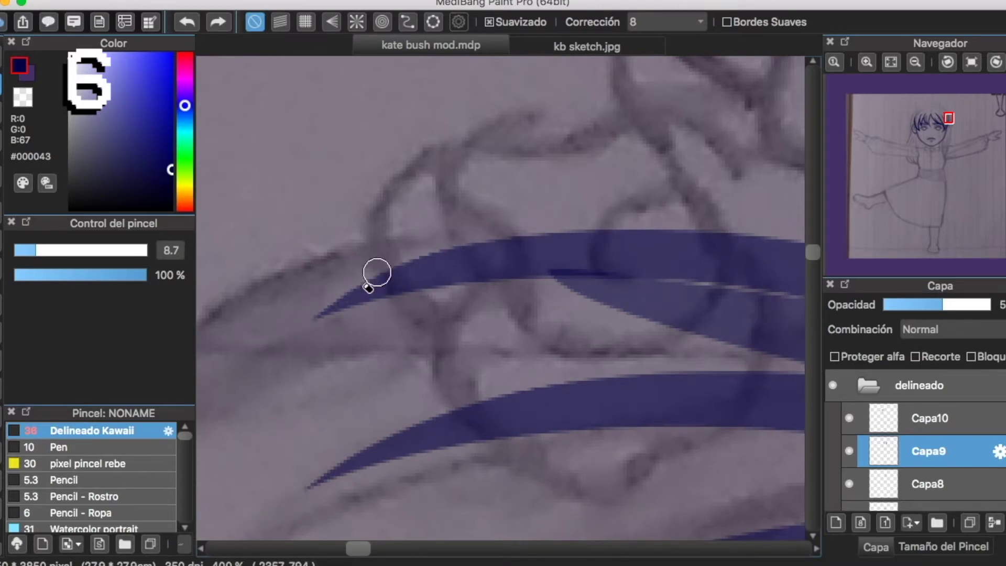
left_click_drag(309, 309, 632, 212)
left_click(970, 65)
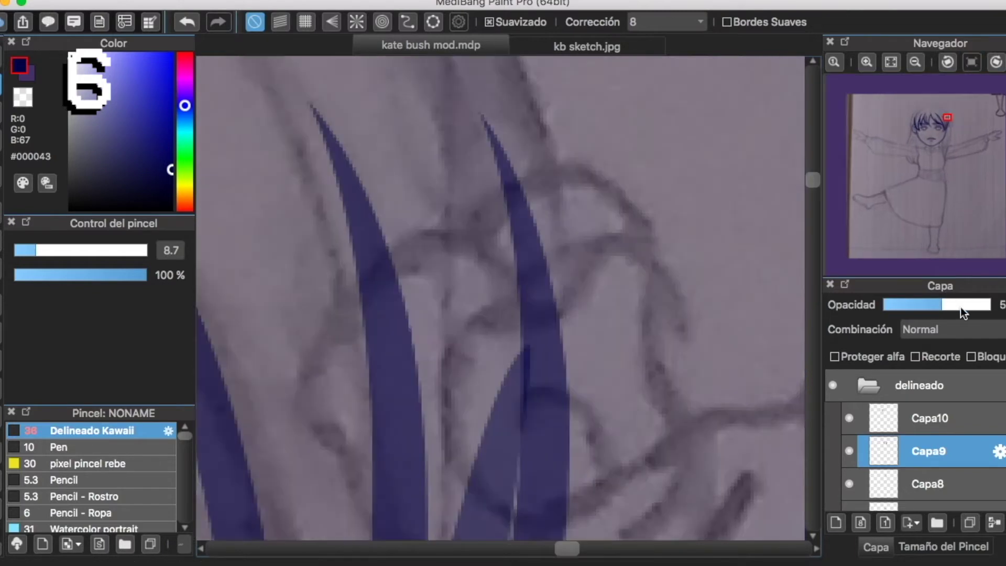
Restore Capa9's opacity to 100%.
left_click_drag(960, 305, 990, 305)
left_click(912, 65)
left_click(912, 65)
scroll(681, 255, "down", 5)
scroll(654, 241, "left", 5)
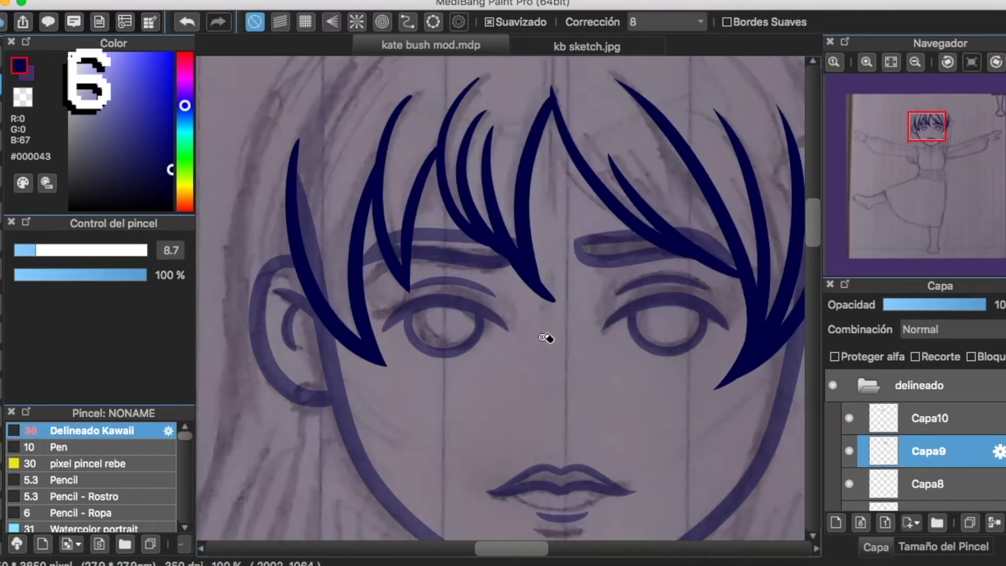
Merge Capa10 and Capa9 down into Capa8.
left_click(954, 414)
left_click(990, 522)
left_click(850, 417)
left_click(850, 417)
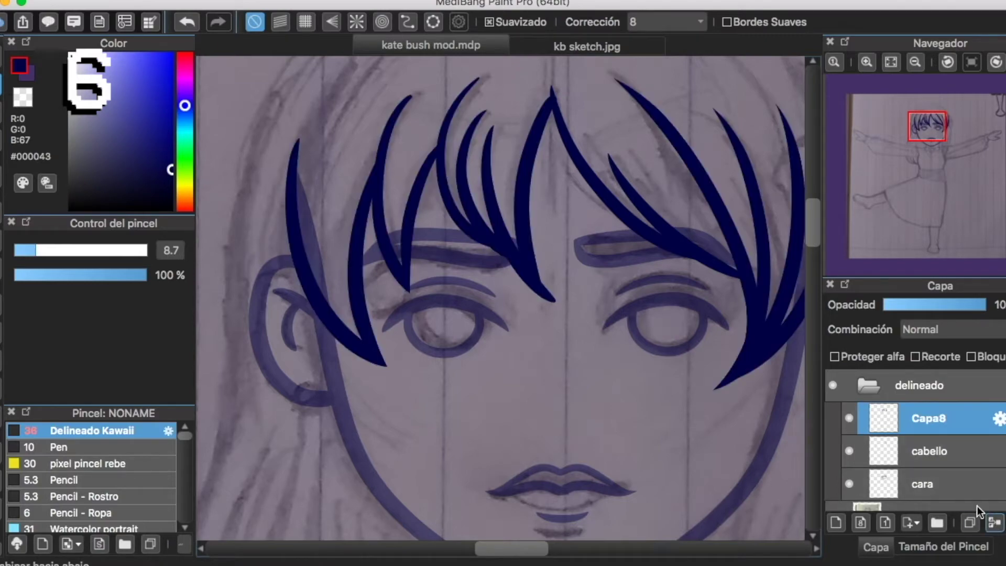
Lower Capa8's opacity and refine the pointed tip of a fringe strand with the eraser in a rotated view.
left_click(866, 62)
left_click(867, 63)
left_click(932, 115)
scroll(466, 265, "down", 8)
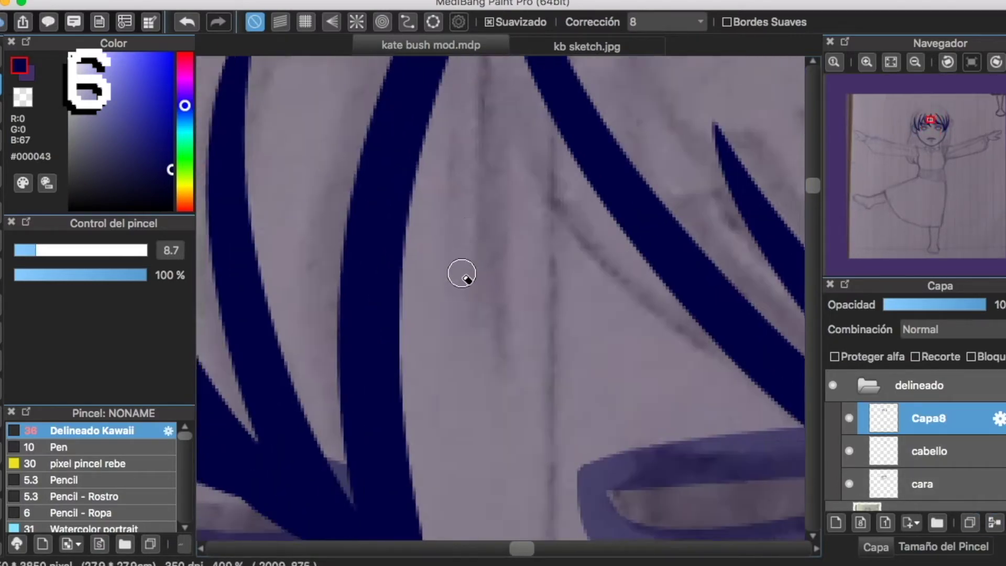
left_click(956, 304)
mouse_move(977, 73)
left_click_drag(899, 86, 944, 85)
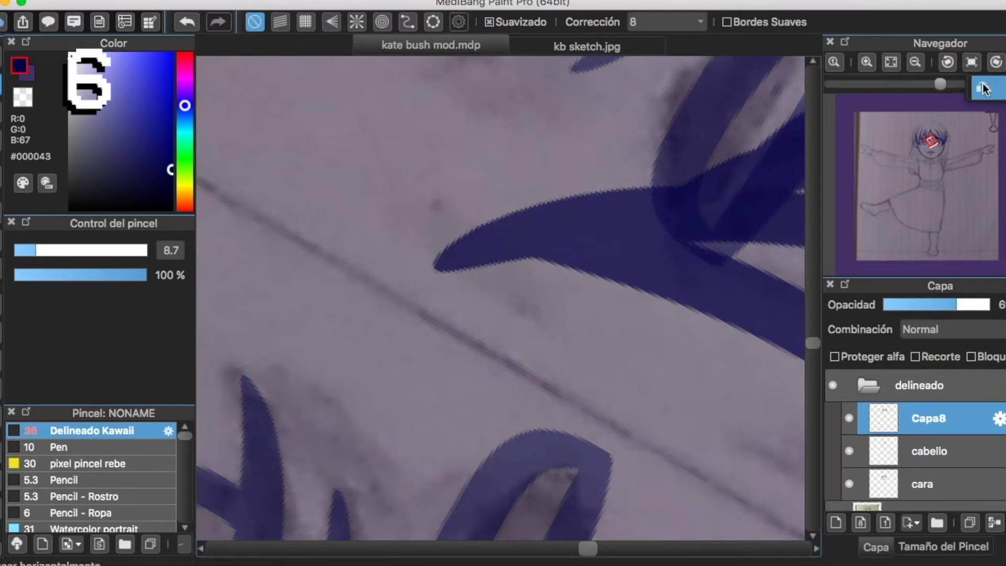
left_click(981, 87)
left_click_drag(394, 288, 696, 245)
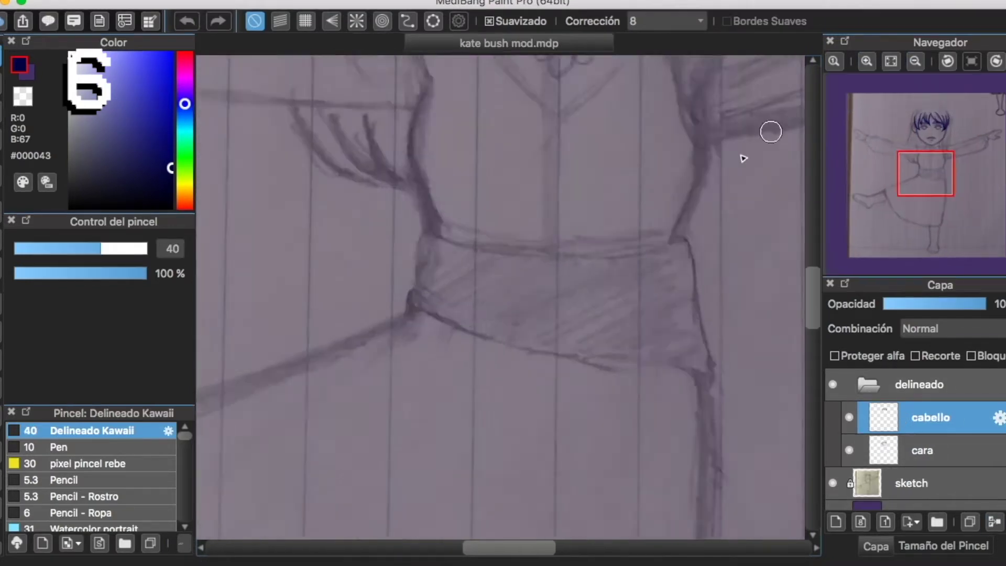
Ink the outer hair contour on the cabello layer over the crown and down the left side, using curve snap and brush size 34.
scroll(770, 131, "up", 10)
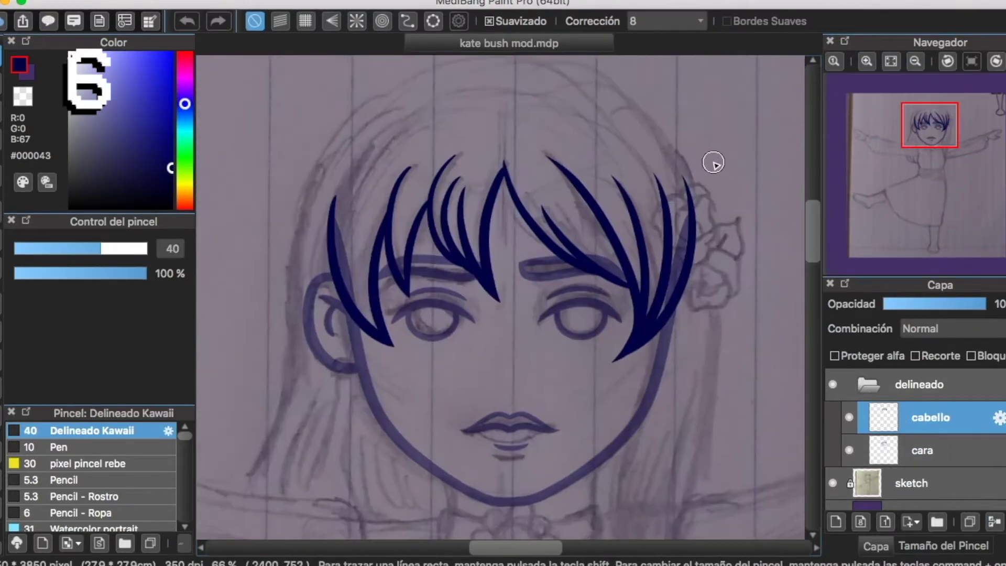
left_click(407, 22)
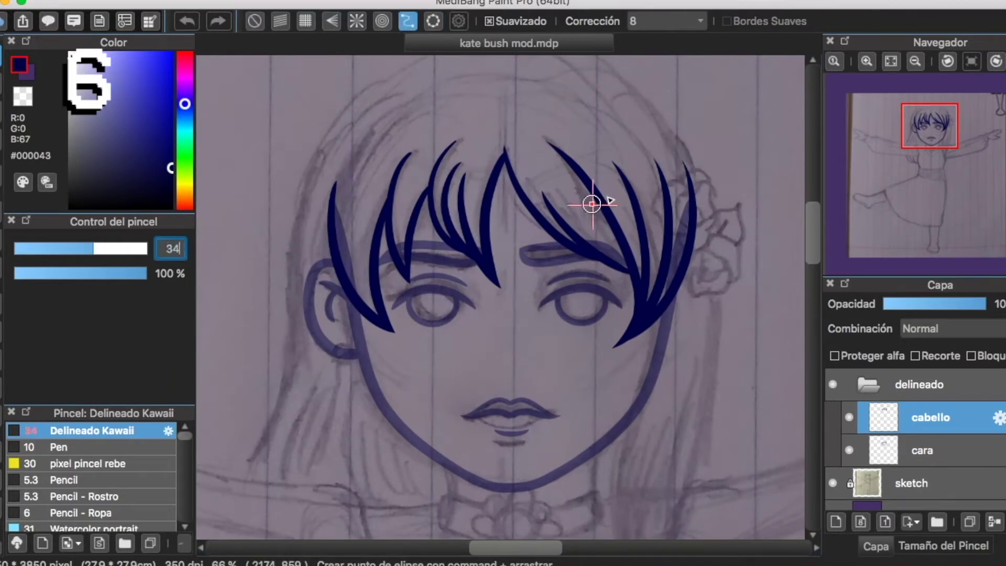
left_click_drag(707, 192, 713, 229)
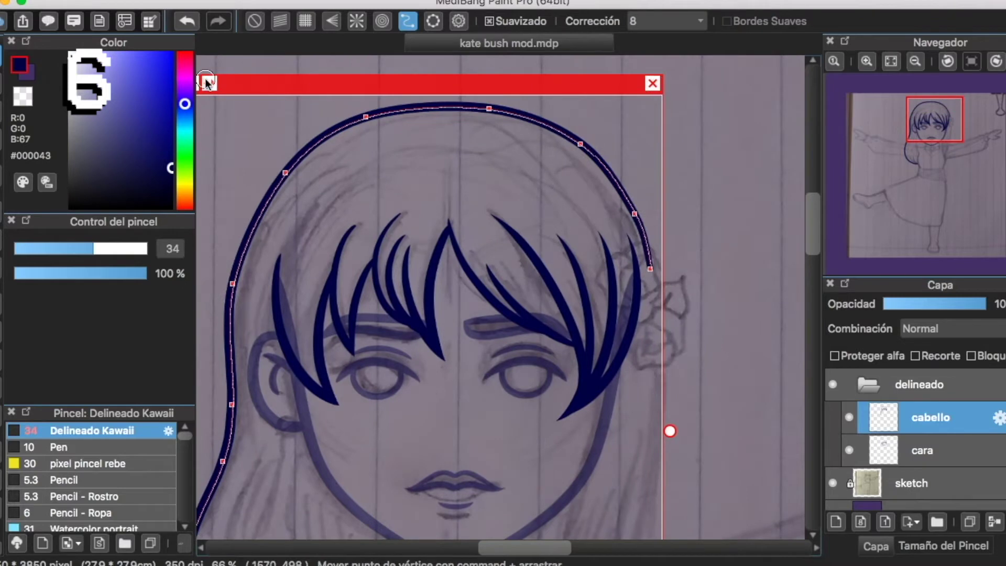
Fit the mirrored curve guide to the right side of the hair, ink that contour down to its tip, and turn snapping off.
mouse_move(602, 85)
left_mouse_down()
mouse_move(640, 83)
mouse_move(664, 58)
left_mouse_up()
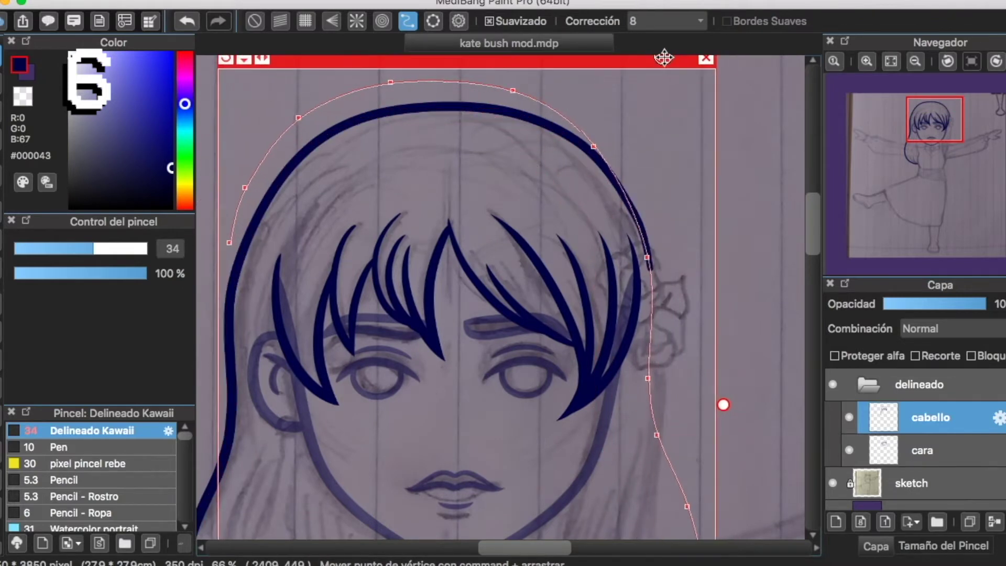
scroll(649, 81, "down", 5)
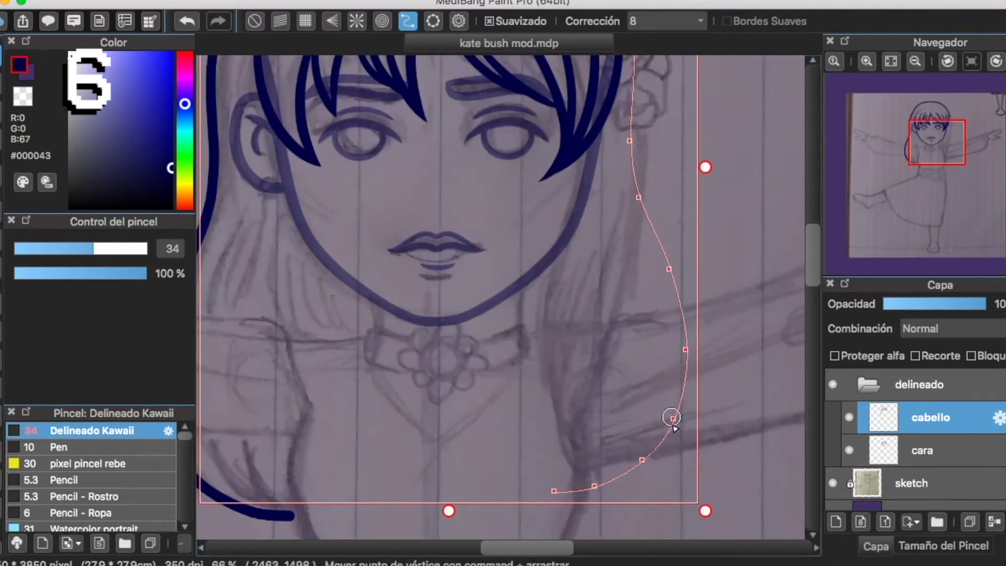
scroll(626, 188, "up", 2)
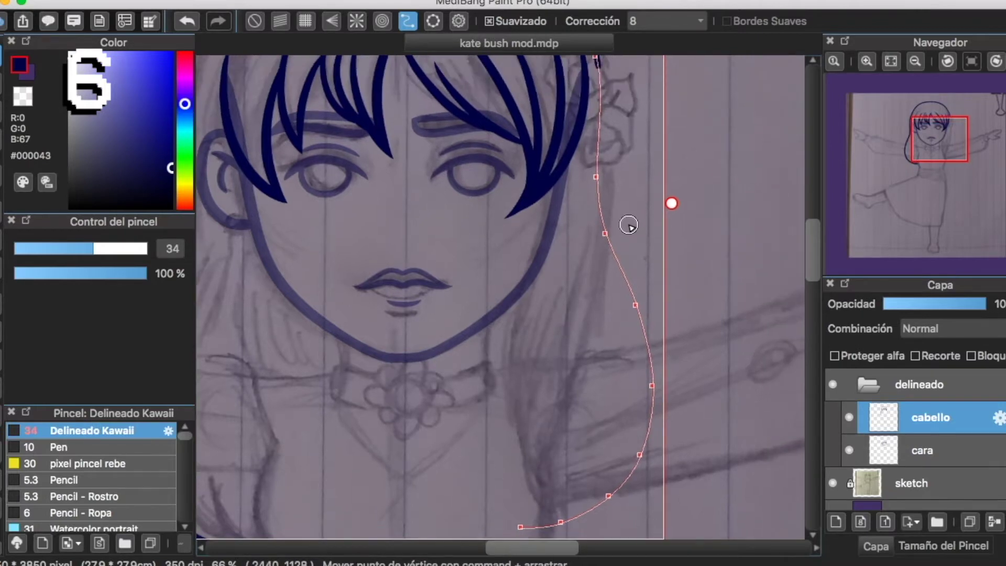
scroll(627, 230, "up", 5)
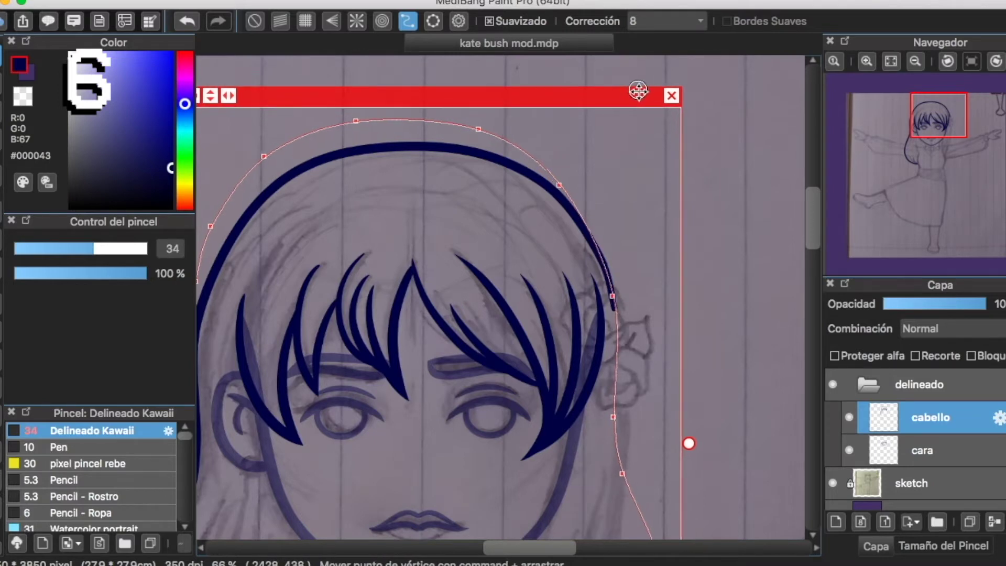
scroll(626, 133, "down", 3)
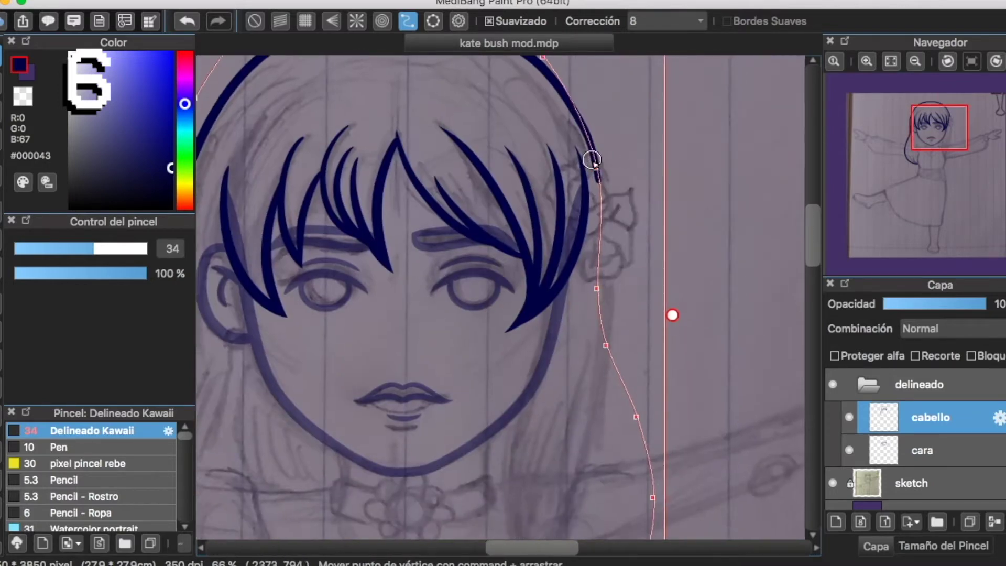
scroll(623, 472, "down", 5)
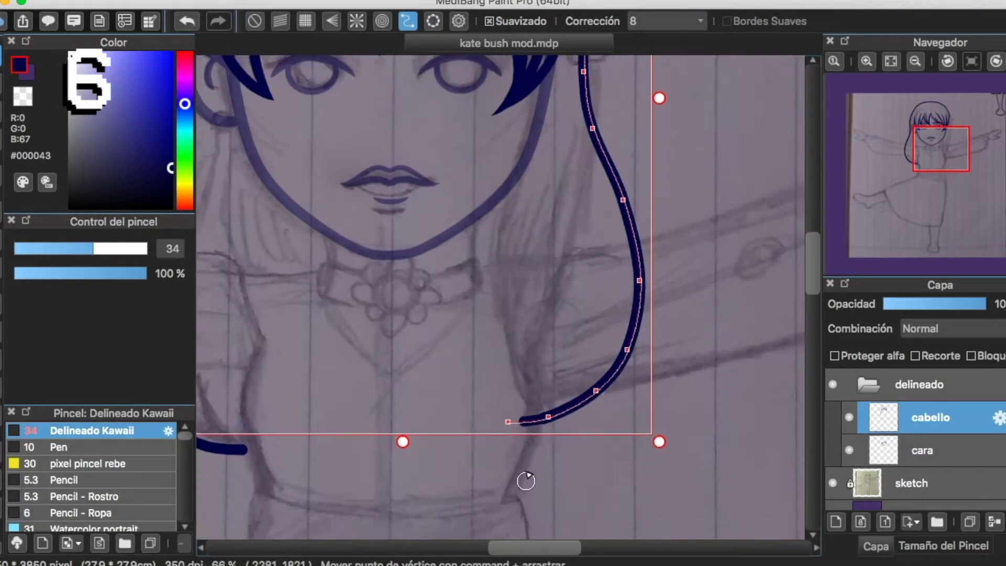
scroll(523, 478, "up", 6)
scroll(681, 134, "up", 2)
key("1")
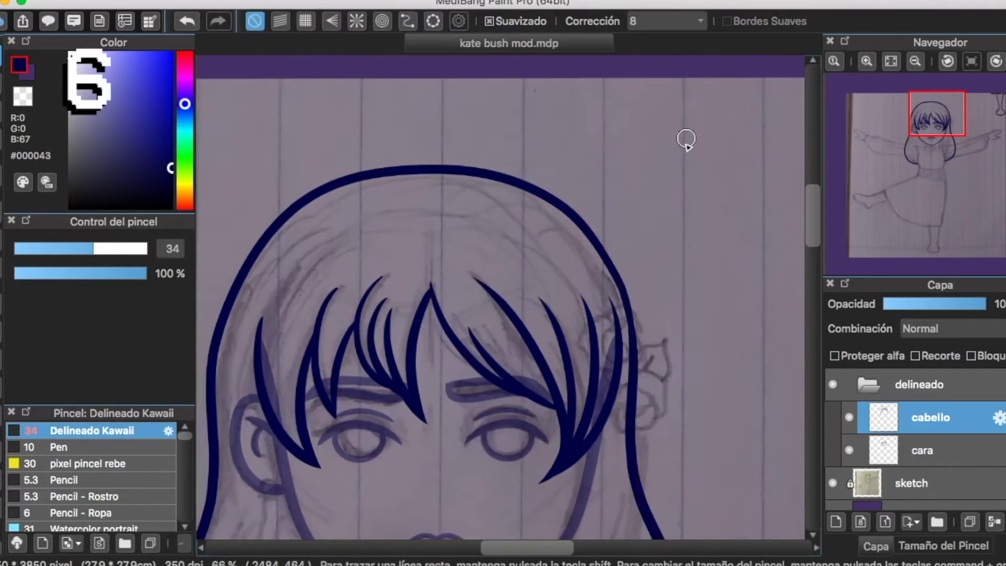
Ink two curved inner strands at the lower left hair tip, each on its own new layer, Capa8 and Capa9.
scroll(686, 140, "down", 10)
scroll(680, 194, "left", 3)
left_click(2, 84)
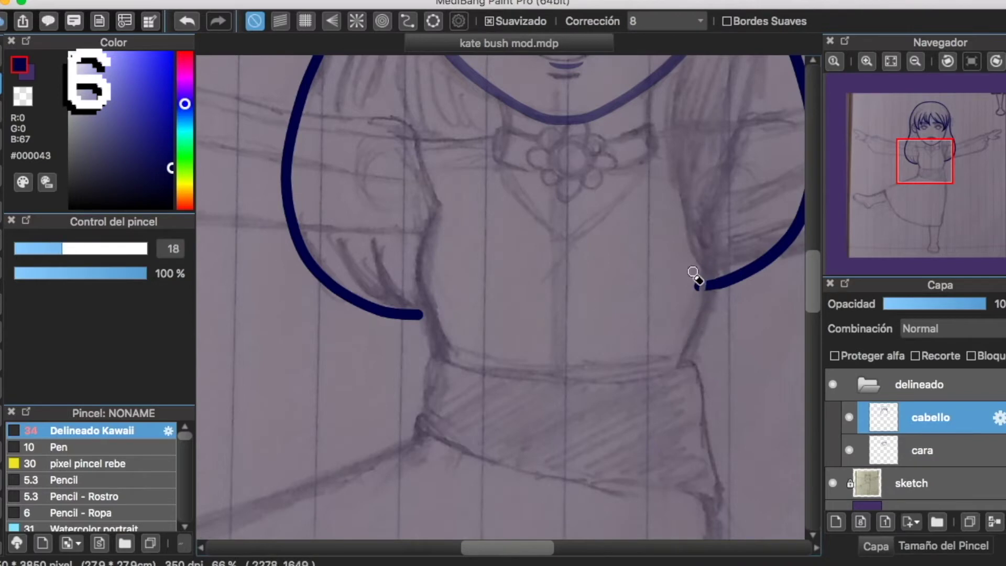
left_click(2, 55)
left_click(866, 62)
left_click(867, 61)
scroll(411, 204, "left", 3)
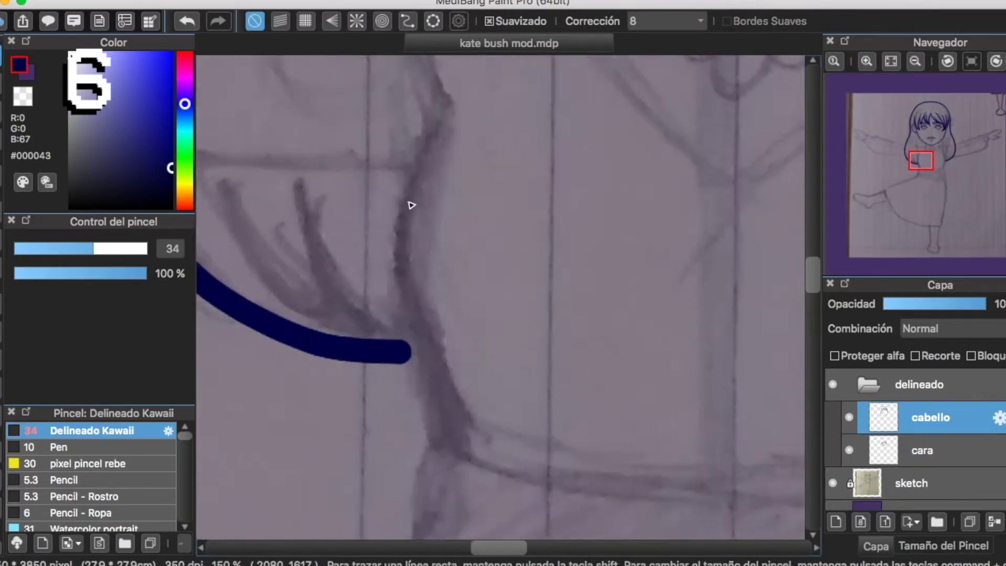
left_click(836, 521)
left_click_drag(316, 202, 465, 370)
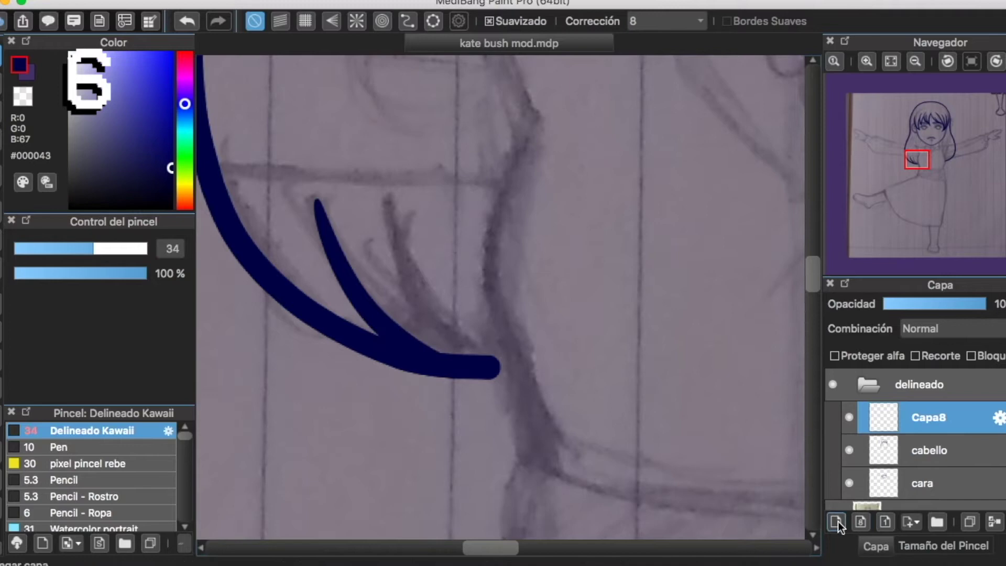
key("ctrl+shift+n")
left_click_drag(382, 200, 531, 399)
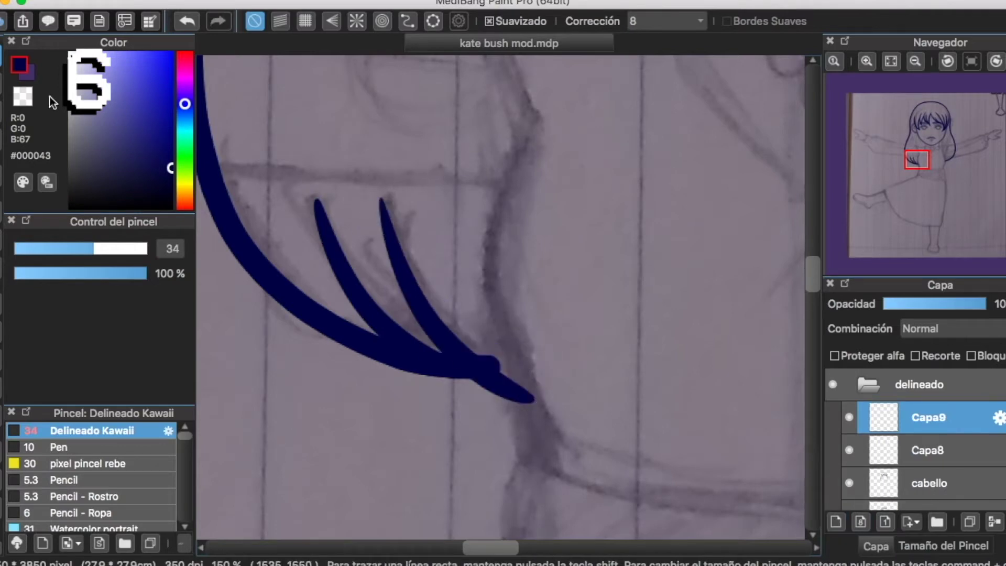
Reduce Capa8's opacity and taper its lower-left hair strand to a fine point with the eraser.
left_click(865, 69)
left_click(906, 443)
left_click(936, 304)
scroll(732, 317, "left", 4)
left_click(930, 482)
mouse_move(937, 303)
left_mouse_down()
mouse_move(986, 304)
mouse_move(927, 306)
left_mouse_up()
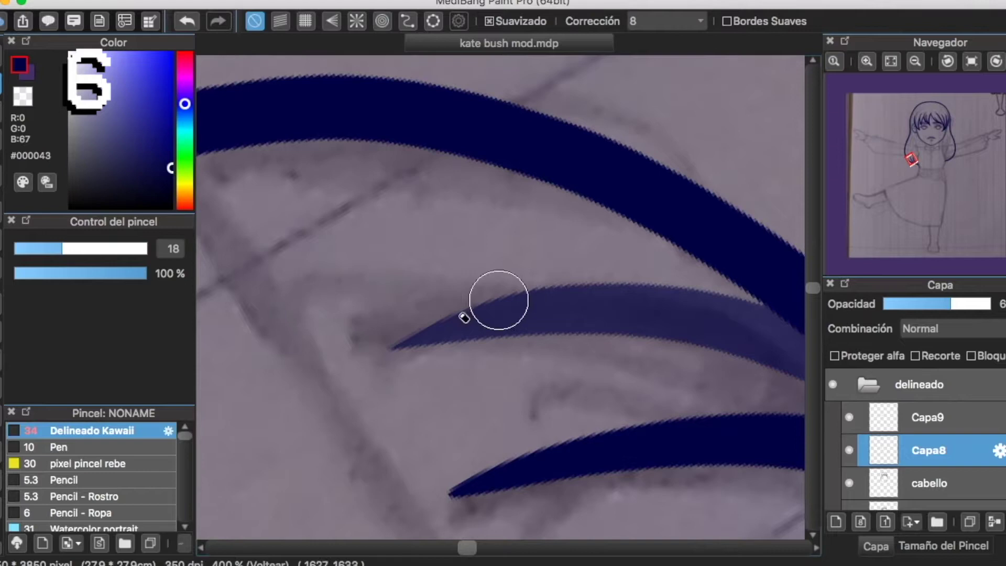
left_click_drag(285, 278, 723, 285)
scroll(700, 393, "down", 5)
scroll(701, 393, "right", 3)
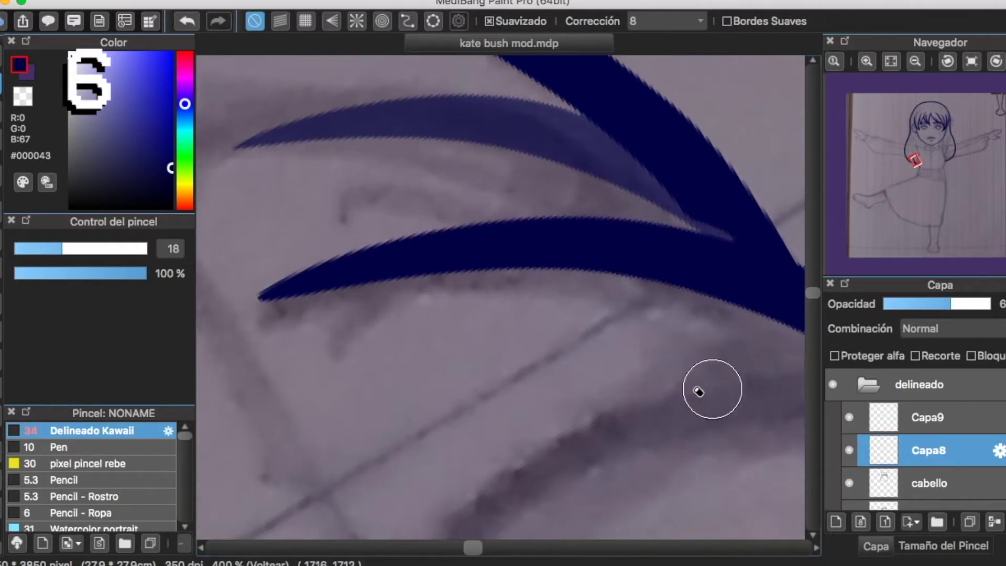
Thin and taper the second lower-left strand on Capa9 with the eraser, restore the layer to full opacity, and reset the canvas rotation.
left_click(928, 417)
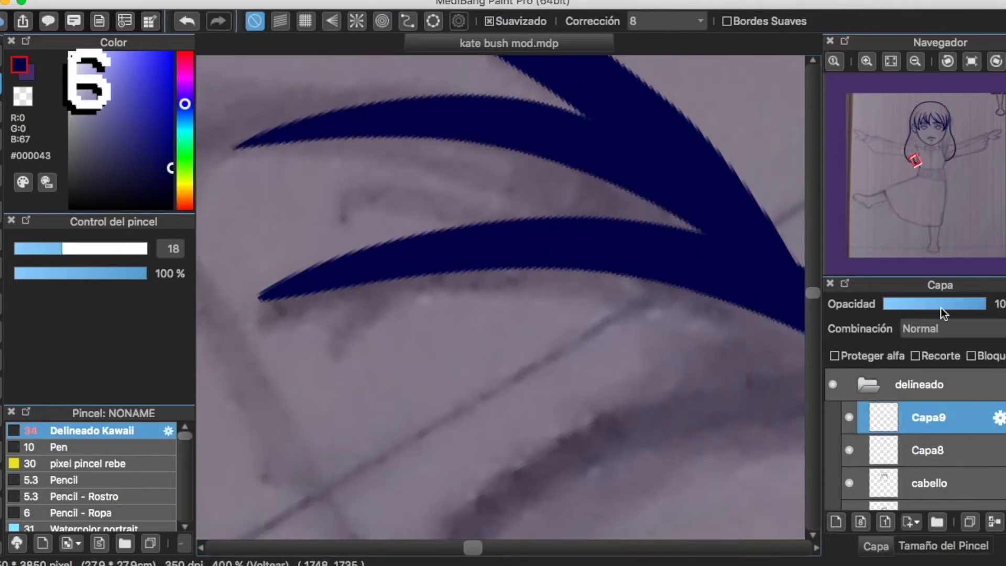
left_click(988, 304)
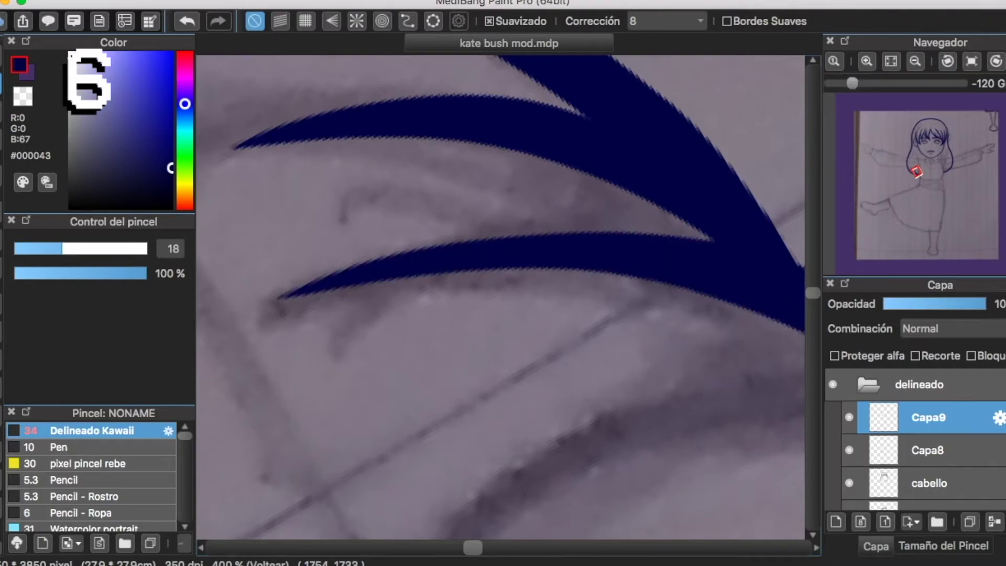
left_click(971, 62)
Ink a long inner strand on new layer Capa10, from beside the fringe down to the tip of the right-hand hair.
left_click(916, 62)
left_click(915, 61)
left_click(915, 62)
left_click(916, 62)
scroll(732, 285, "right", 5)
scroll(733, 285, "up", 4)
scroll(733, 285, "up", 5)
scroll(733, 284, "left", 3)
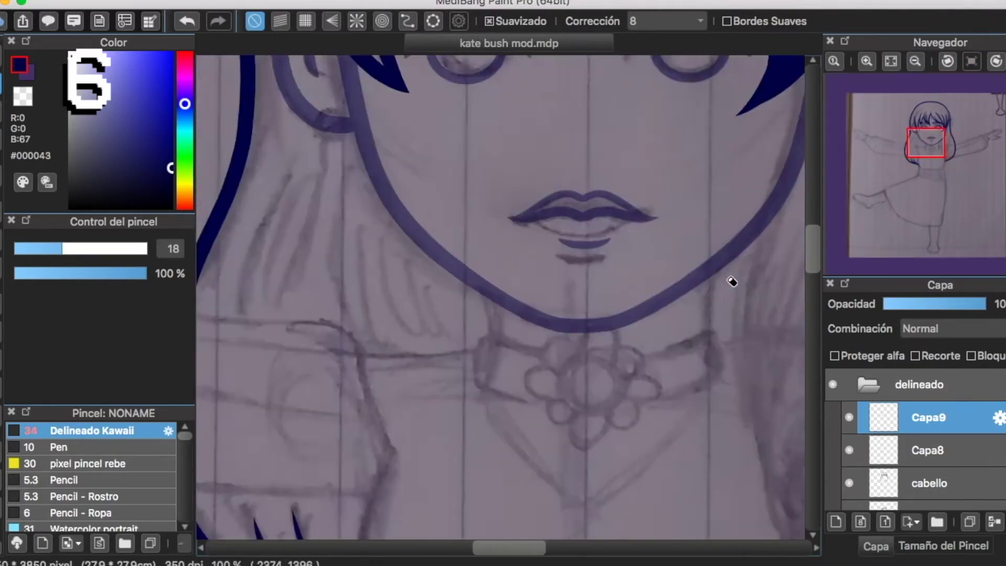
scroll(720, 284, "down", 3)
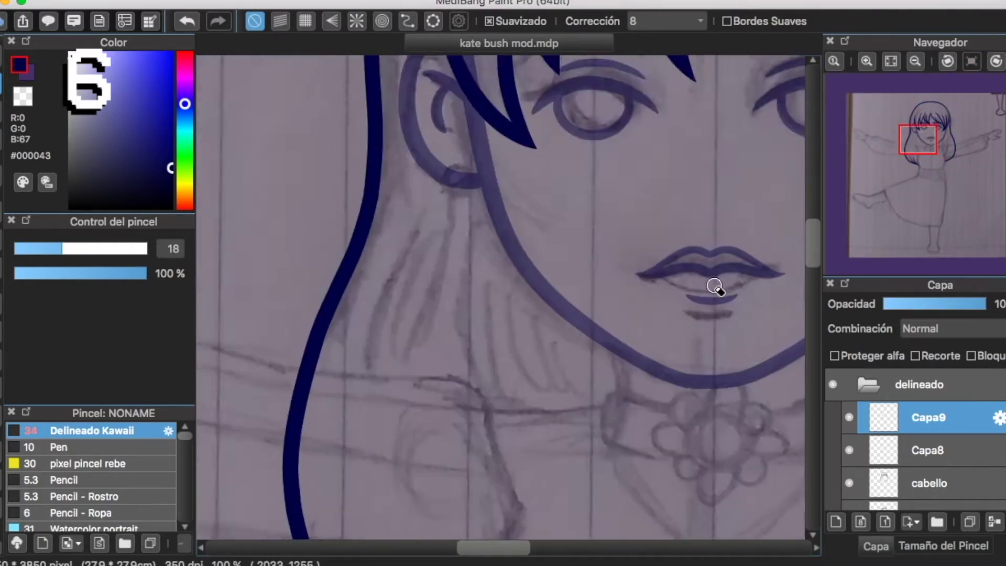
scroll(720, 284, "right", 5)
scroll(720, 285, "up", 3)
left_click(837, 522)
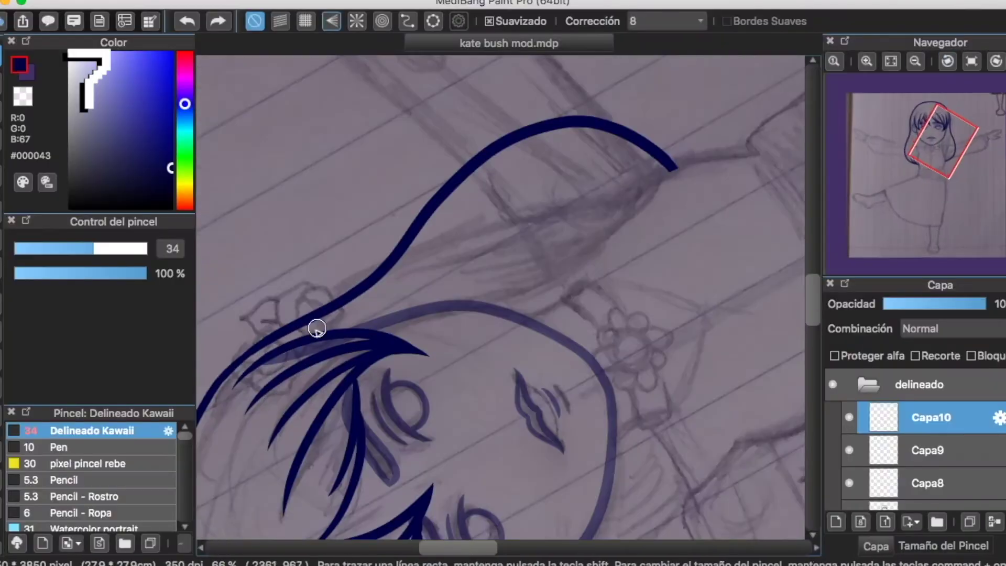
left_click_drag(317, 328, 679, 164)
Ink the innermost right-hand strand on new layer Capa11, running from the fringe along the cheek to the hair tip.
left_click(836, 521)
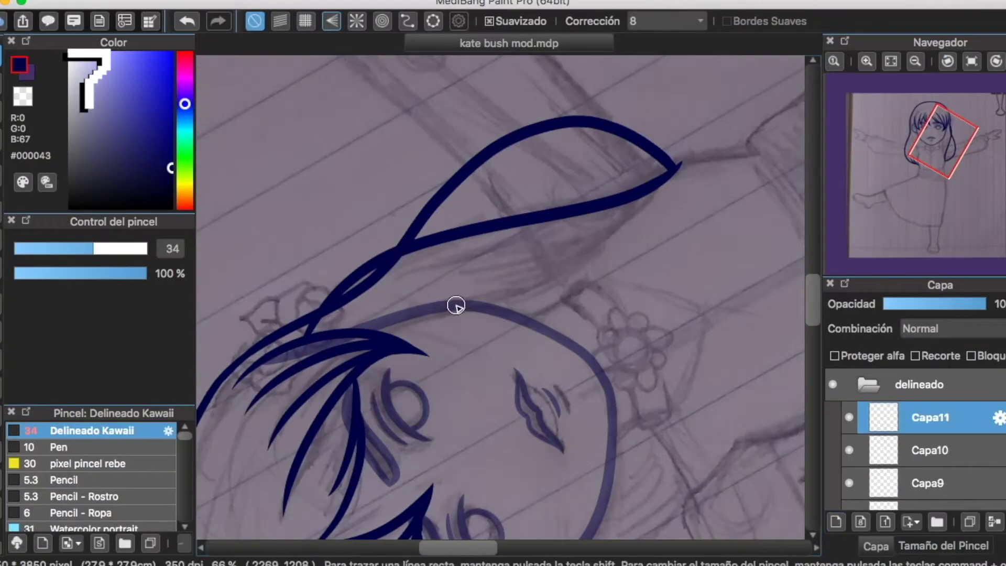
mouse_move(456, 302)
left_mouse_down()
mouse_move(563, 279)
mouse_move(670, 169)
left_mouse_up()
left_click(979, 62)
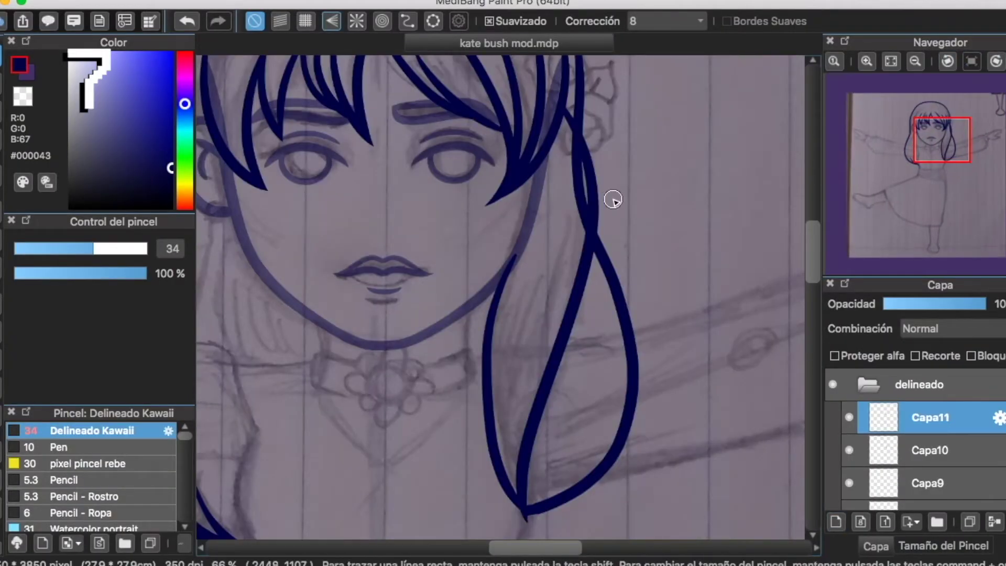
left_click(948, 62)
key("super+z")
mouse_move(365, 256)
left_mouse_down()
mouse_move(707, 283)
mouse_move(726, 270)
left_mouse_up()
left_click(971, 62)
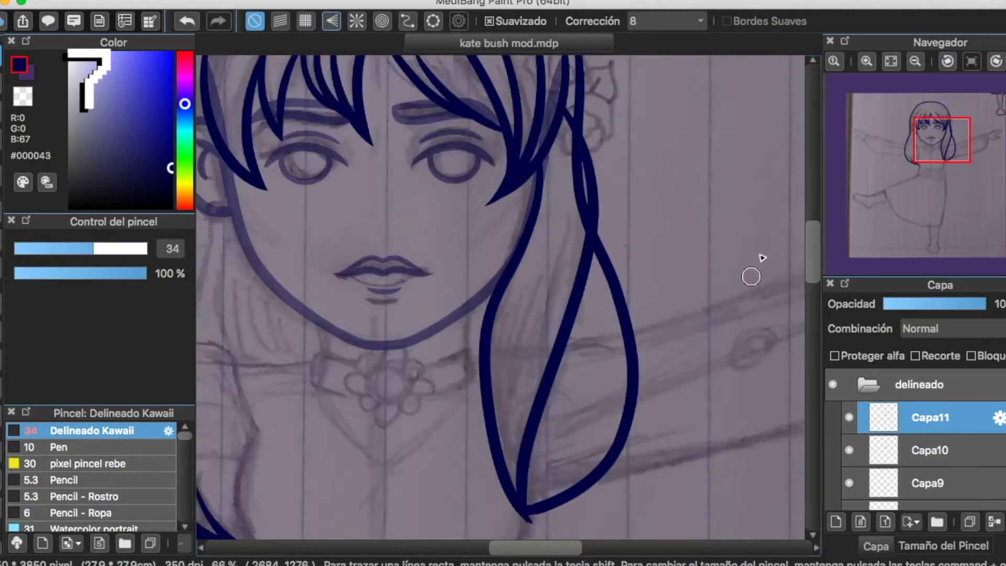
Try to trim the overshooting lower end of the strand on Capa11 with the eraser at reduced layer opacity.
left_click(866, 61)
scroll(788, 191, "down", 10)
left_click(955, 303)
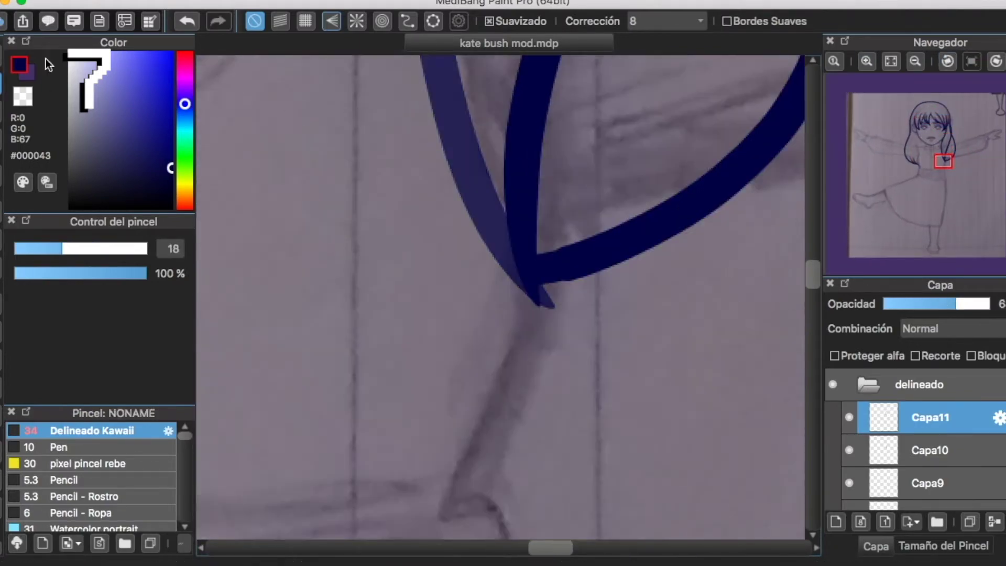
left_click(2, 90)
left_click(867, 61)
mouse_move(582, 294)
left_mouse_down()
mouse_move(595, 325)
mouse_move(626, 312)
left_mouse_up()
key("super+z")
Merge Capa11 down into Capa10 and return the merged layer to 100% opacity.
left_click(987, 303)
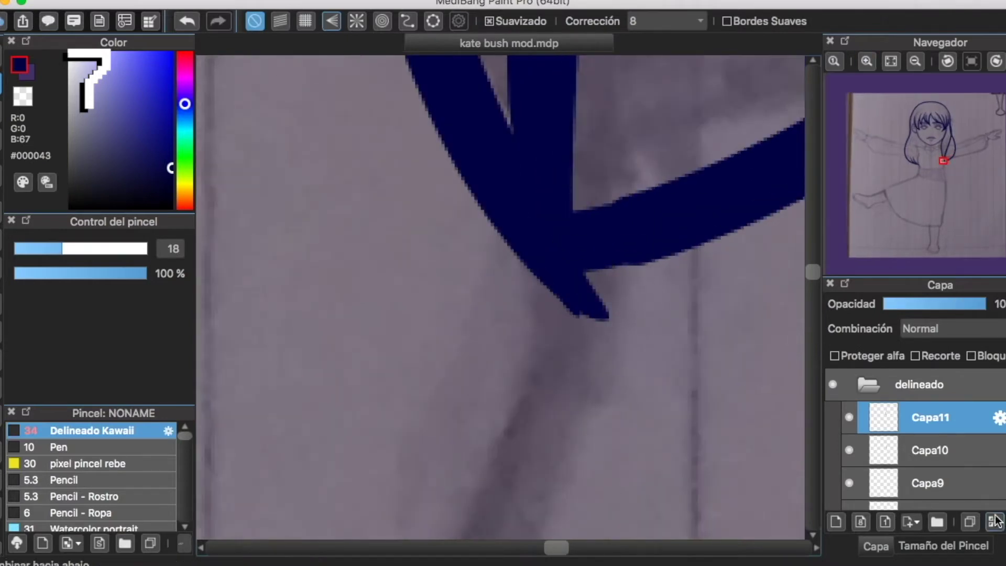
left_click(995, 521)
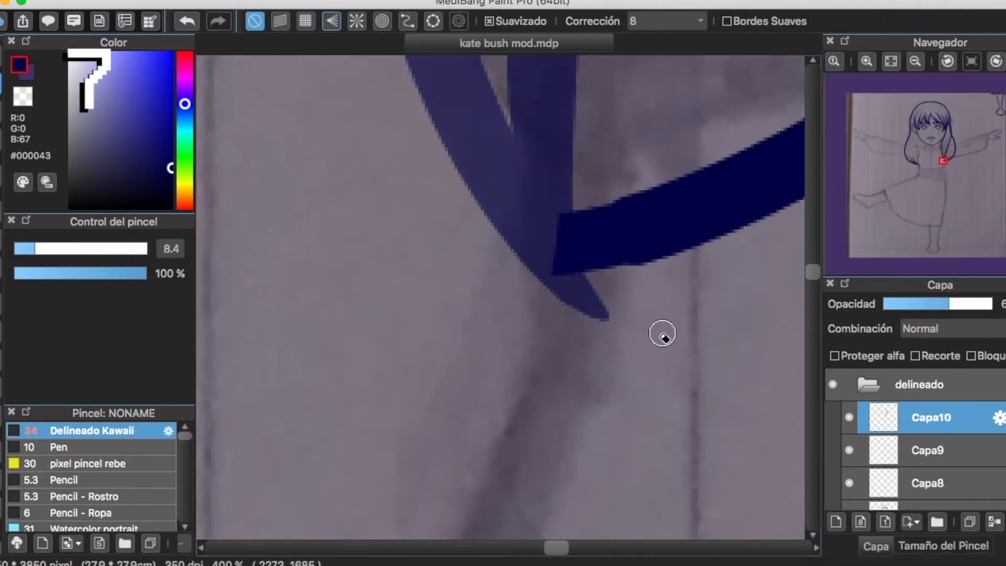
scroll(639, 324, "up", 15)
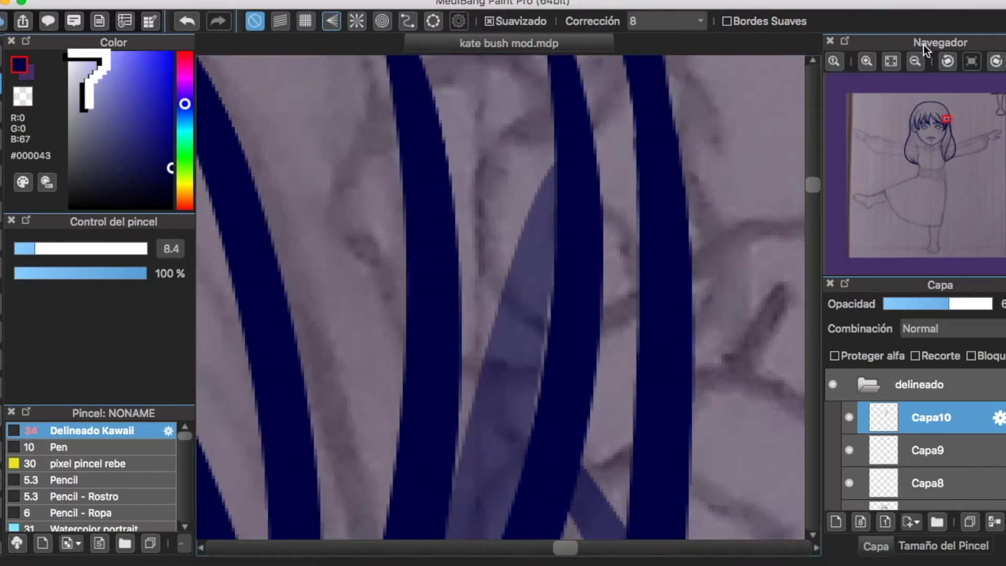
left_click(914, 61)
left_click_drag(948, 304, 989, 304)
left_click(915, 61)
Select the cabello layer and lower its opacity to distinguish the outer contour from the inner strands.
scroll(638, 375, "down", 5)
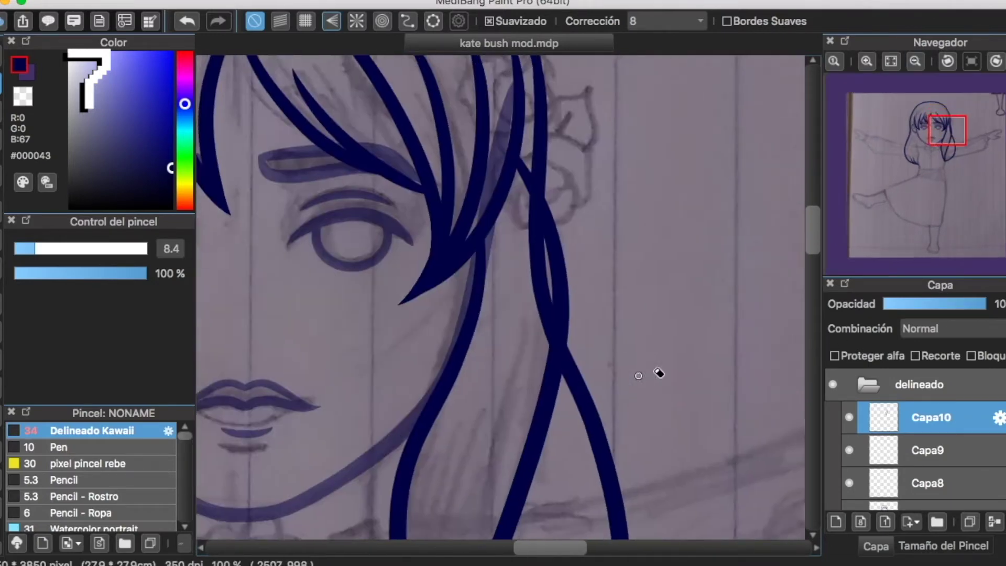
scroll(638, 375, "down", 2)
left_click(927, 450)
left_click(943, 482)
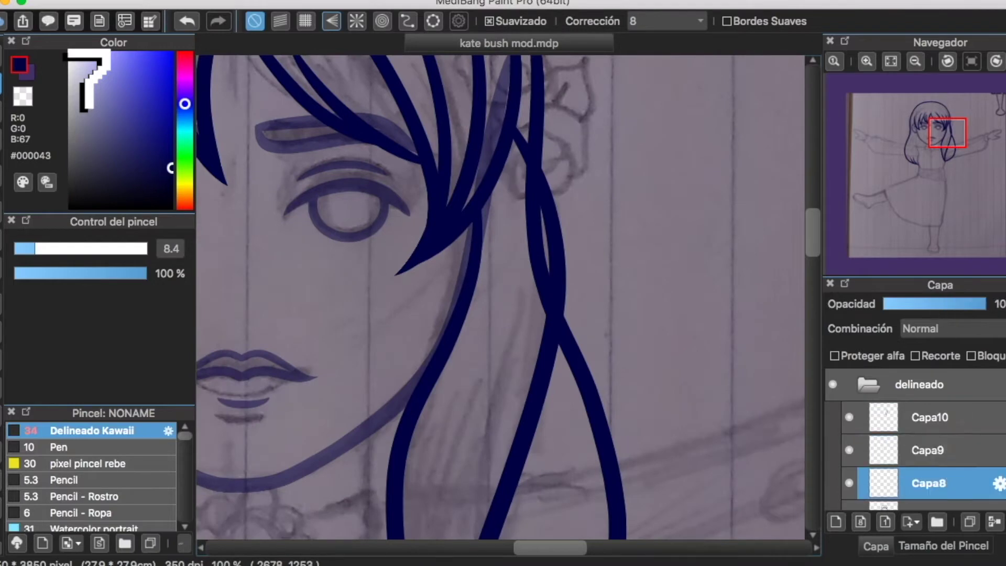
scroll(948, 459, "down", 1)
left_click(948, 459)
left_click(944, 304)
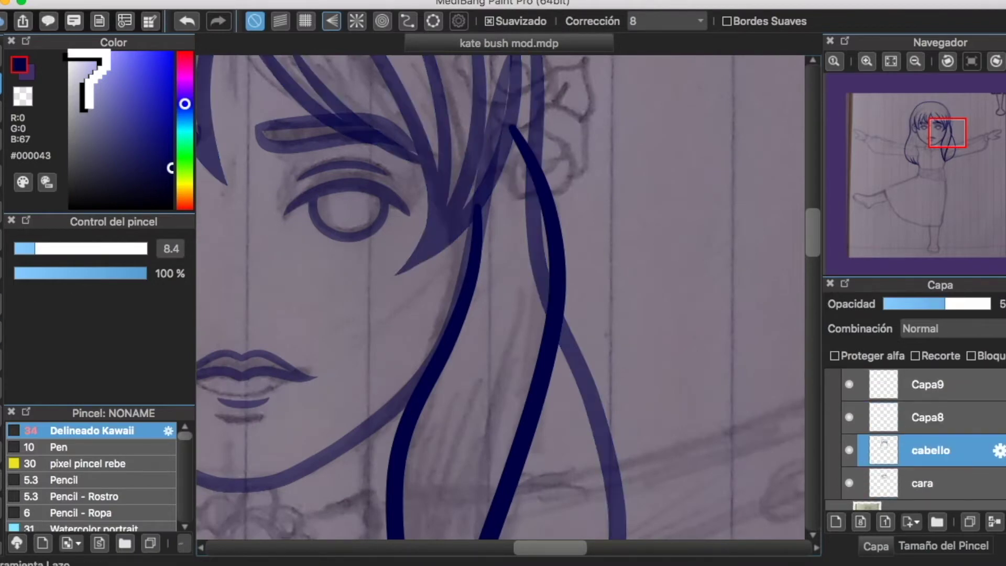
Lasso and delete the section of the right-hand contour on cabello that overlaps the inner strand, and clear the selection.
left_click(2, 332)
left_click(868, 63)
scroll(496, 222, "up", 4)
scroll(497, 223, "down", 2)
mouse_move(488, 138)
left_mouse_down()
mouse_move(538, 246)
mouse_move(549, 454)
mouse_move(465, 192)
mouse_move(485, 140)
left_mouse_up()
key("Delete")
key("super+d")
scroll(602, 349, "down", 6)
scroll(602, 350, "left", 3)
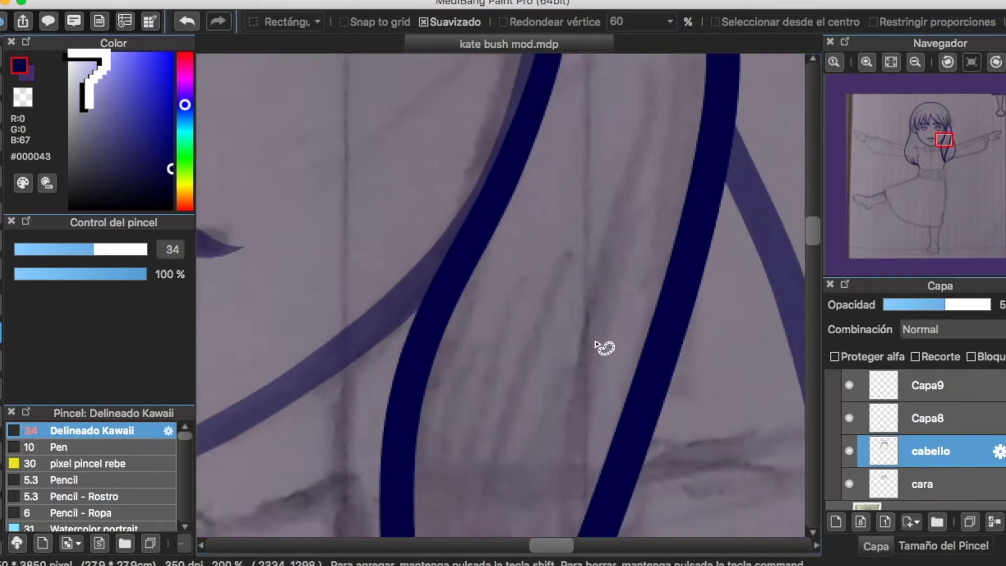
Return the cabello layer to 100% opacity and make cara the active layer.
scroll(602, 348, "left", 6)
scroll(602, 348, "up", 6)
scroll(603, 347, "down", 2)
left_click(988, 304)
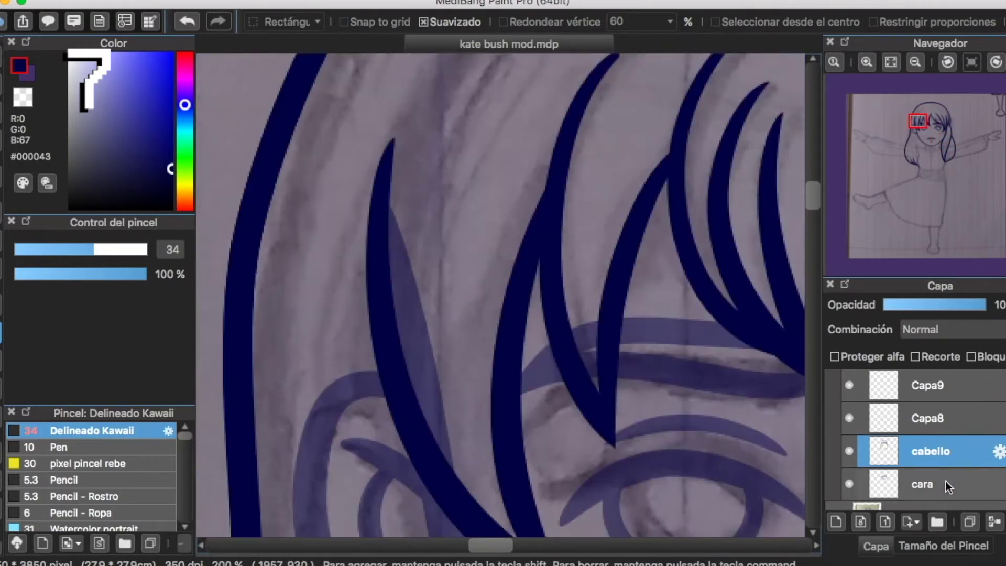
left_click(944, 480)
left_click(944, 384)
scroll(944, 384, "up", 2)
left_click(944, 385)
scroll(946, 413, "down", 2)
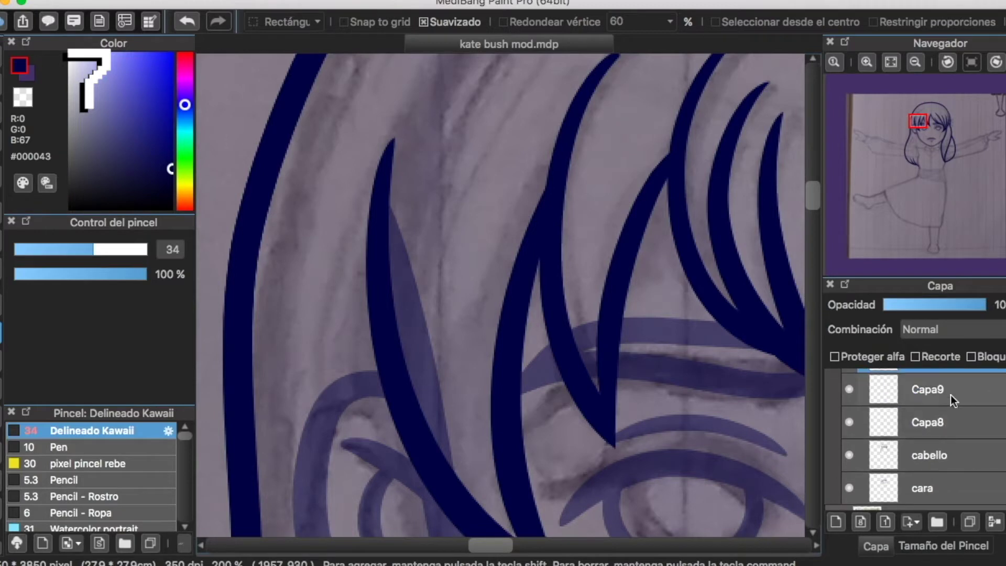
key("Down")
key("Down")
key("Down")
left_click(951, 391)
left_click(923, 484)
Lasso and delete the section of the face contour on cara that shows beside the fringe strand above the ear.
scroll(534, 341, "left", 4)
scroll(535, 341, "down", 2)
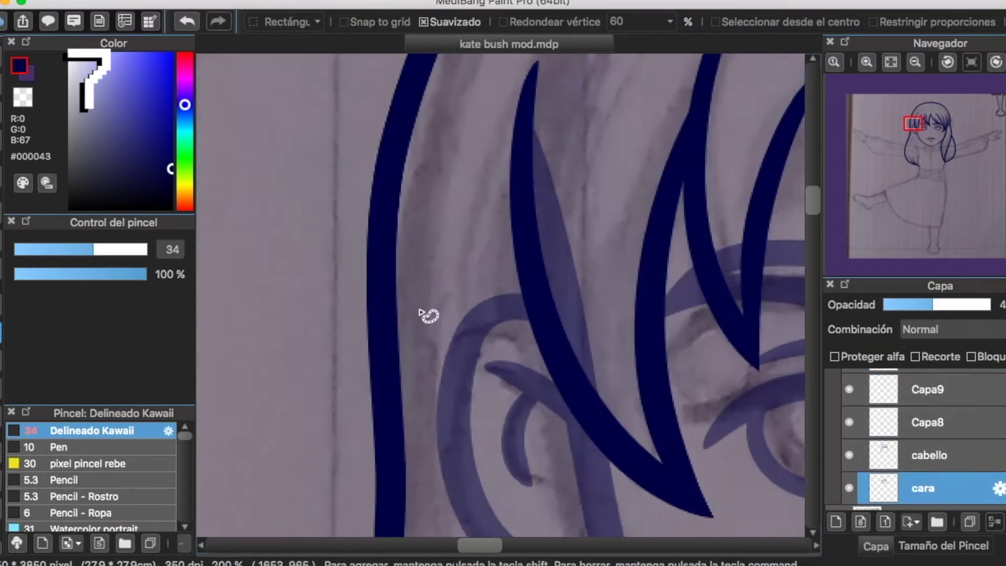
left_click_drag(558, 356, 555, 108)
left_click_drag(551, 346, 558, 359)
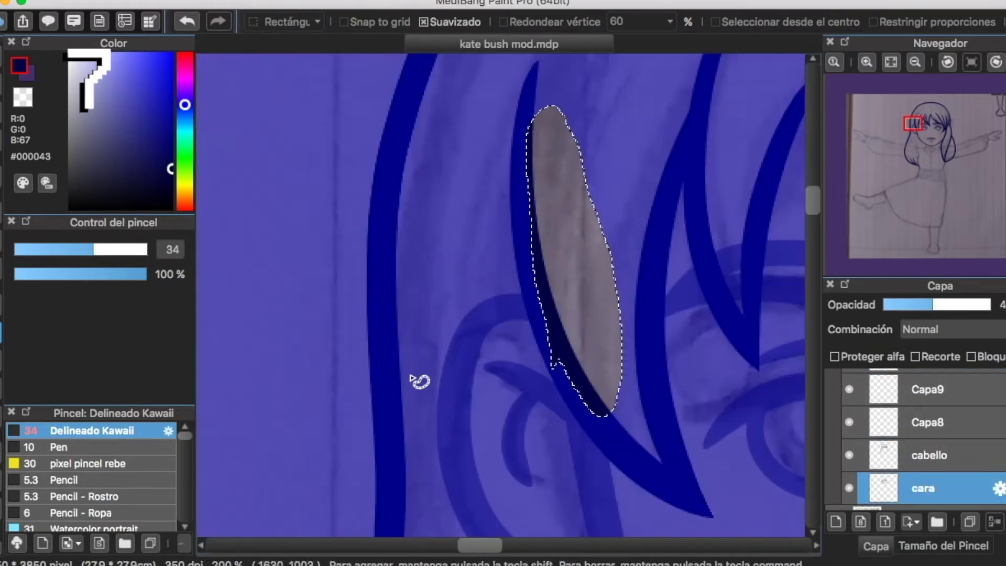
scroll(413, 382, "down", 5)
scroll(414, 382, "right", 5)
scroll(480, 296, "up", 6)
scroll(480, 297, "left", 2)
Ink long tapered inner strands in the hair beside the ear on Capa11, undoing and redrawing the strokes that miss the sketch.
left_click_drag(469, 381, 510, 488)
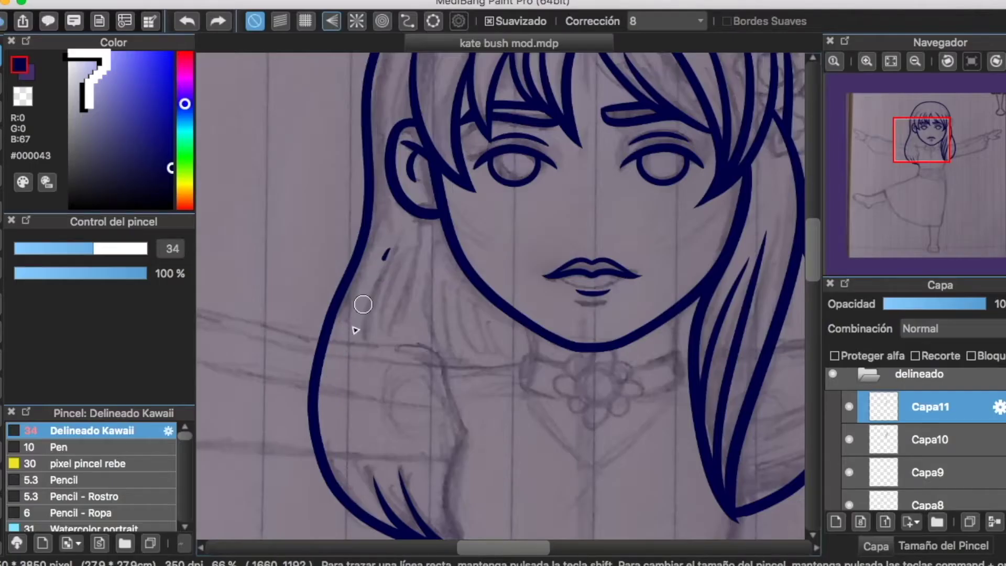
key("super+z")
mouse_move(395, 246)
left_mouse_down()
mouse_move(338, 510)
mouse_move(392, 331)
left_mouse_up()
left_click_drag(373, 434, 393, 487)
left_click_drag(444, 280, 442, 493)
key("super+z")
left_click_drag(445, 288, 449, 491)
scroll(519, 316, "down", 3)
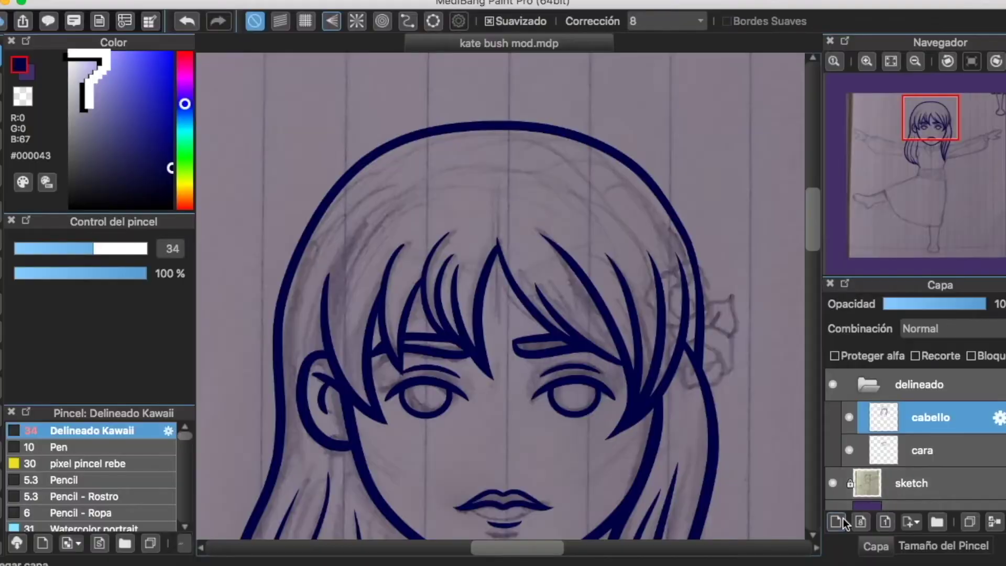
Add a new layer above cabello and name it flores cabello.
left_click(838, 520)
type("fl")
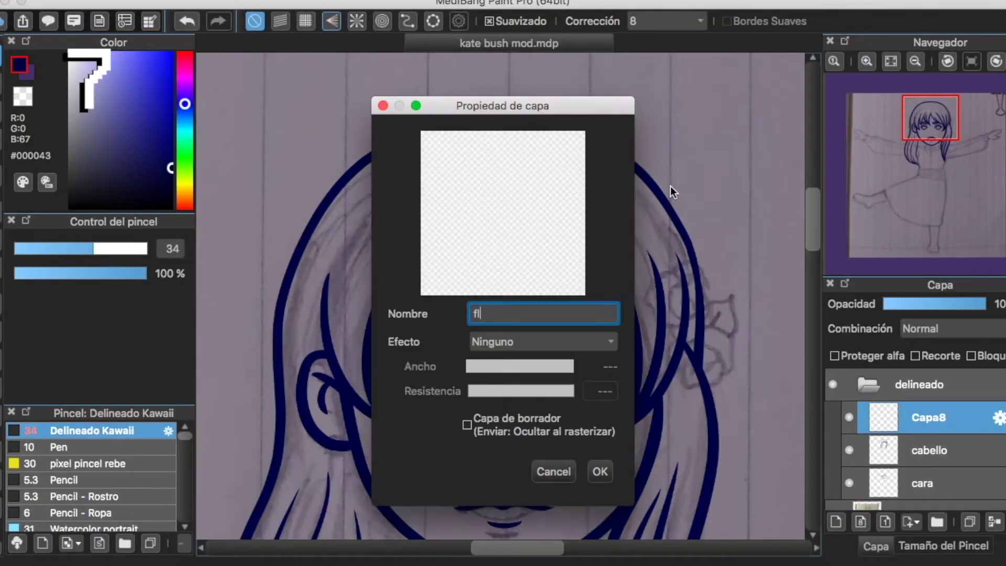
type("ores cabello")
key("Return")
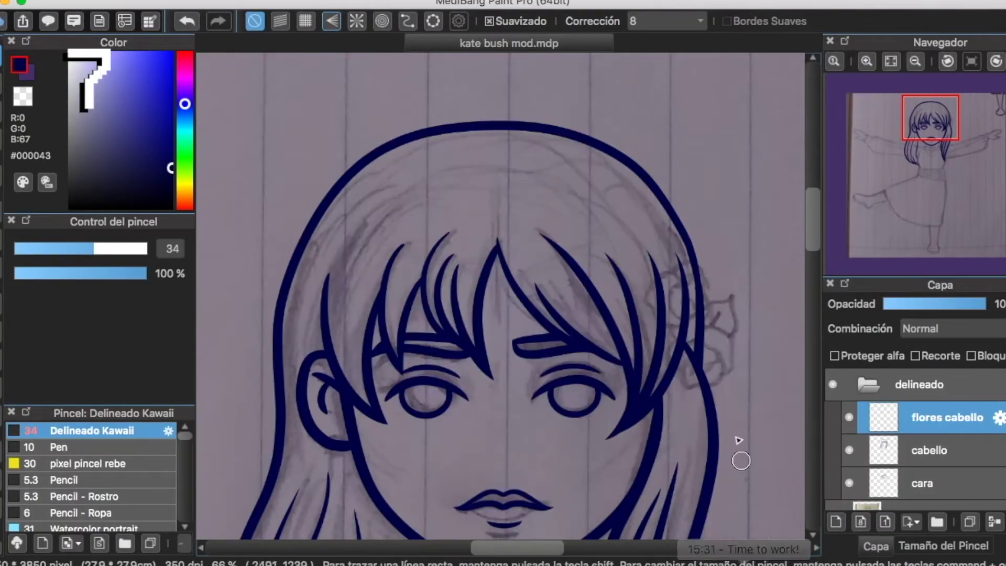
Try to ink the two sketched hair roses on flores cabello with the Delineado Kawaii brush at size 37.
left_click_drag(736, 440, 615, 319)
key("super+plus")
key("super+plus")
scroll(740, 287, "up", 3)
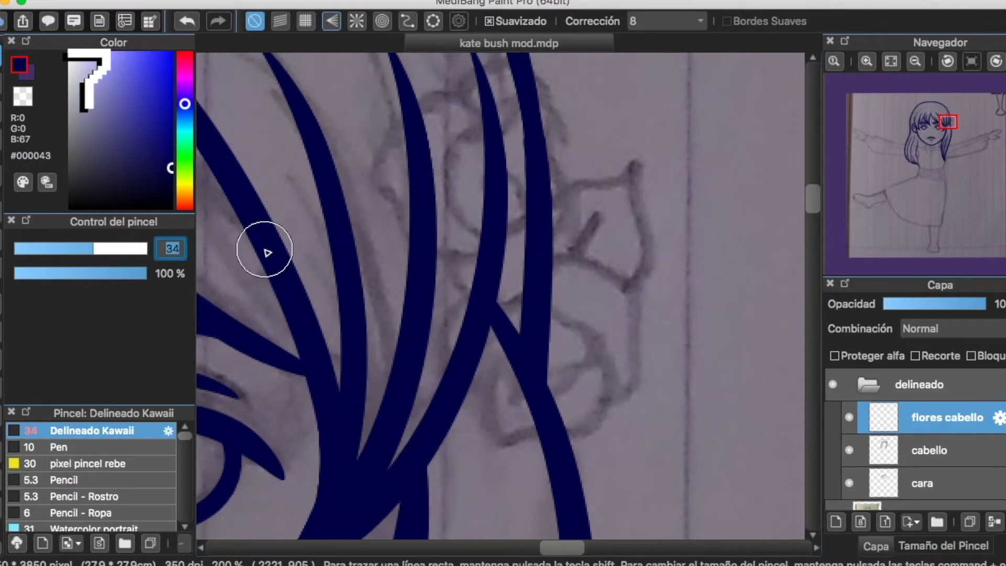
scroll(588, 276, "left", 2)
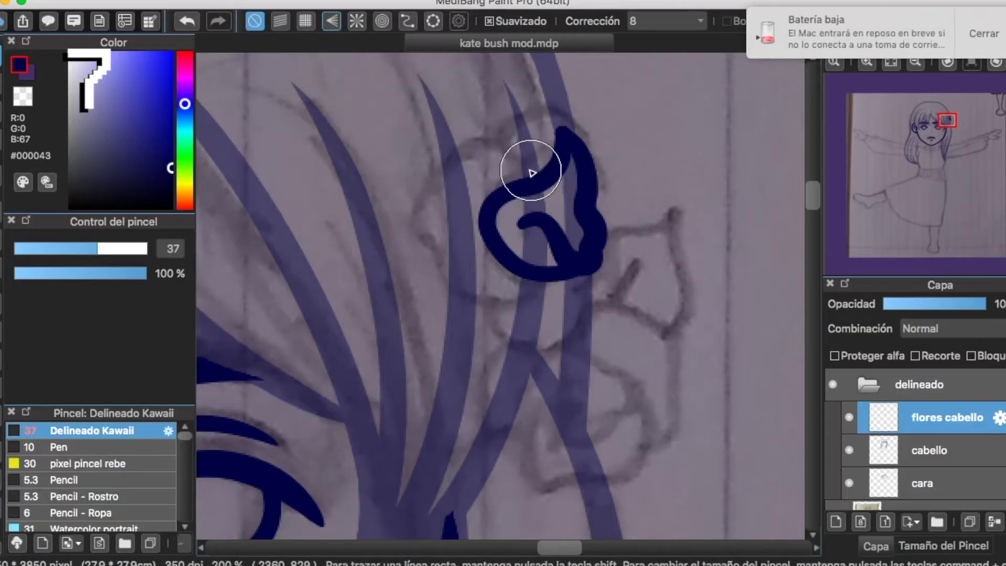
mouse_move(531, 173)
left_mouse_down()
mouse_move(463, 140)
mouse_move(402, 199)
mouse_move(449, 297)
mouse_move(511, 279)
left_mouse_up()
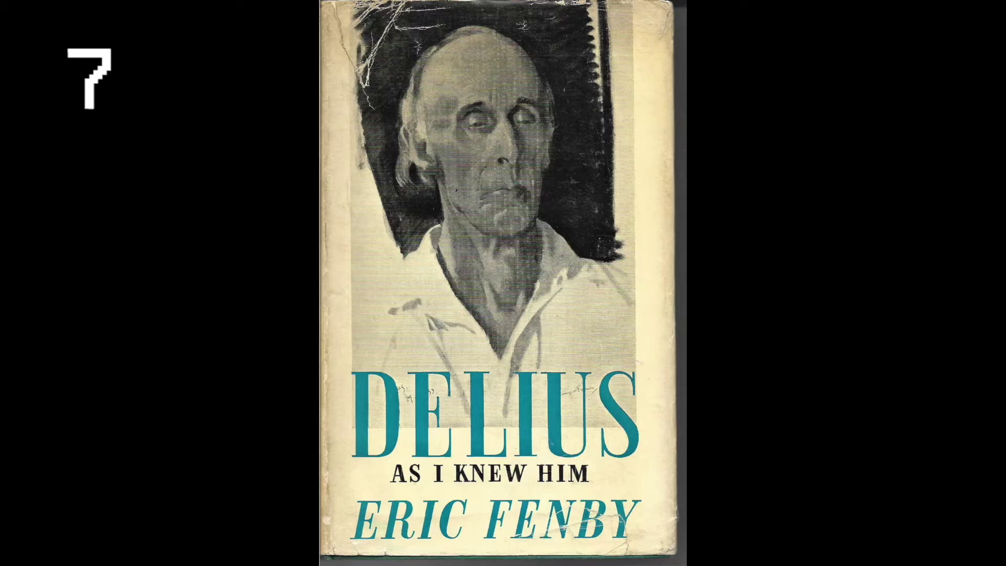
mouse_move(553, 327)
left_mouse_down()
mouse_move(545, 386)
mouse_move(581, 287)
mouse_move(512, 355)
left_mouse_up()
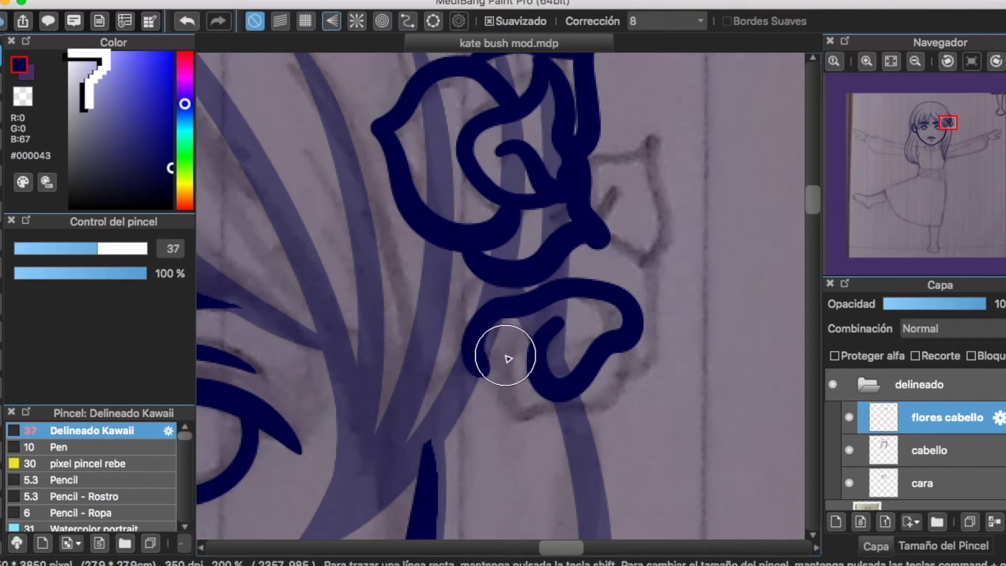
Undo the rose strokes on flores cabello, including a retried petal stroke.
key("super+z")
key("super+z")
mouse_move(516, 203)
left_mouse_down()
mouse_move(595, 207)
mouse_move(520, 261)
mouse_move(473, 171)
mouse_move(460, 210)
mouse_move(496, 234)
mouse_move(527, 217)
mouse_move(565, 106)
mouse_move(587, 163)
mouse_move(565, 194)
mouse_move(519, 202)
mouse_move(542, 220)
mouse_move(504, 278)
mouse_move(493, 248)
mouse_move(496, 309)
mouse_move(529, 341)
left_mouse_up()
key("super+z")
key("super+z")
key("super+z")
key("super+z")
key("super+z")
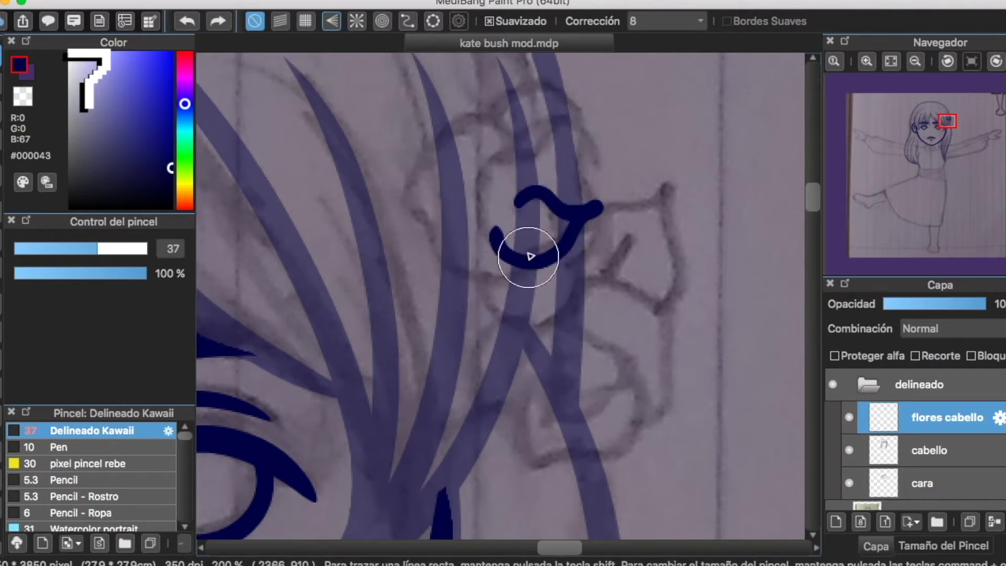
Ink the upper rose's inner petals around its curled centre and sharpen the stroke ends with the eraser at size 8.4.
scroll(164, 248, "down", 3)
mouse_move(517, 199)
left_mouse_down()
mouse_move(596, 220)
mouse_move(514, 253)
mouse_move(498, 217)
mouse_move(487, 212)
mouse_move(488, 221)
mouse_move(474, 164)
mouse_move(532, 112)
left_mouse_up()
mouse_move(535, 134)
left_mouse_down()
mouse_move(576, 142)
mouse_move(566, 211)
left_mouse_up()
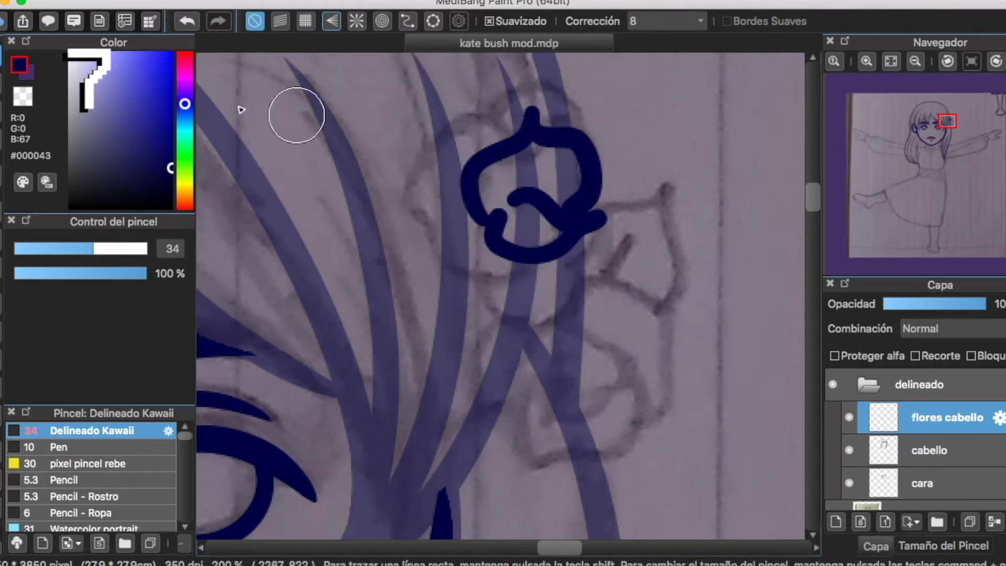
left_click(2, 84)
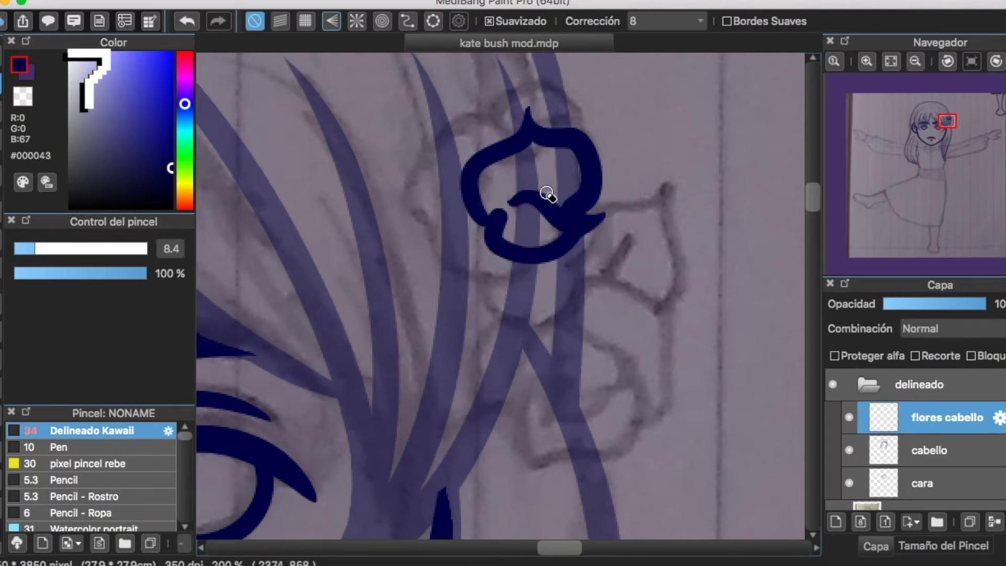
scroll(513, 197, "up", 2)
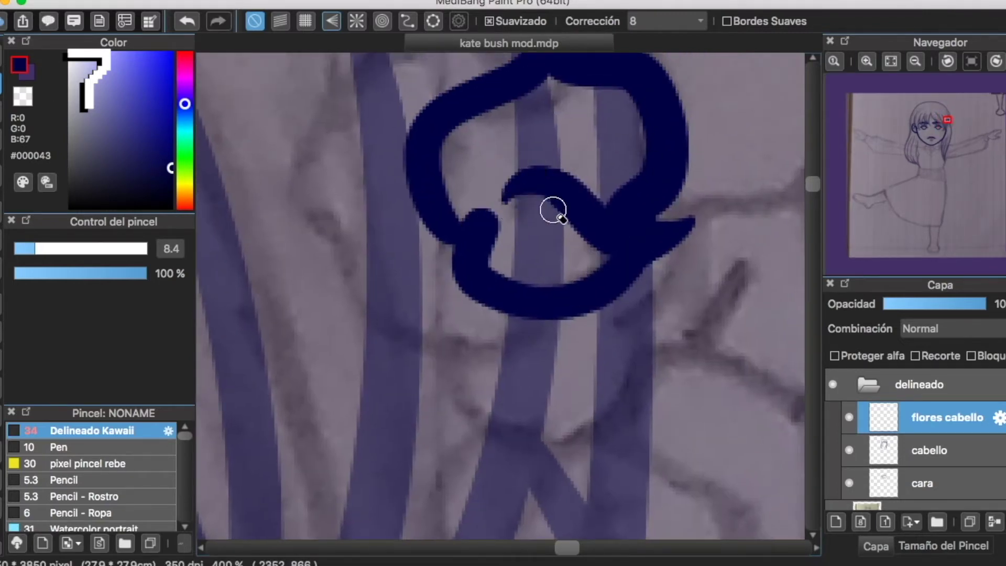
left_click_drag(512, 213, 596, 208)
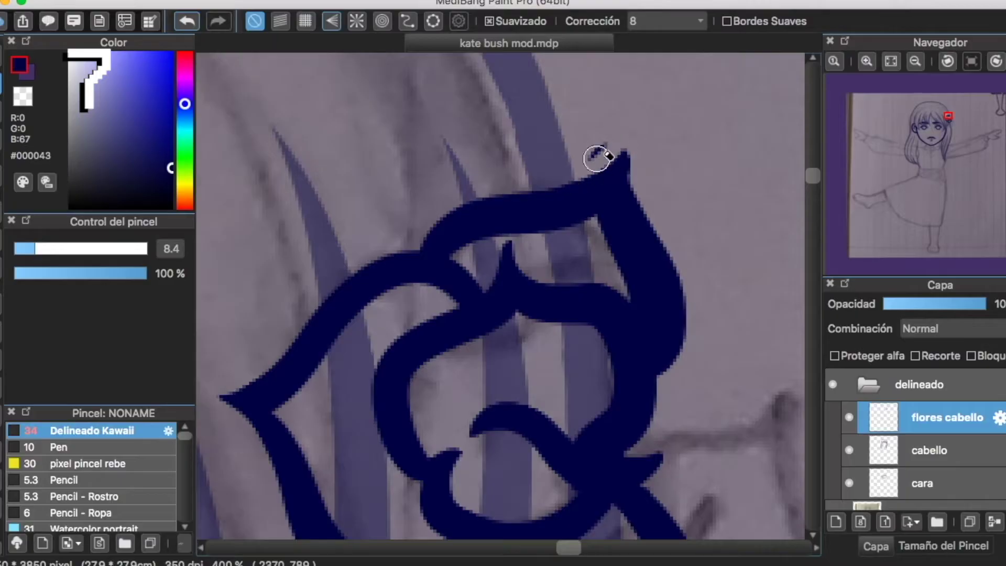
Trim the pointed tip and outer edge of the upper rose's top petal with the size 8.4 eraser.
left_click_drag(638, 182, 626, 162)
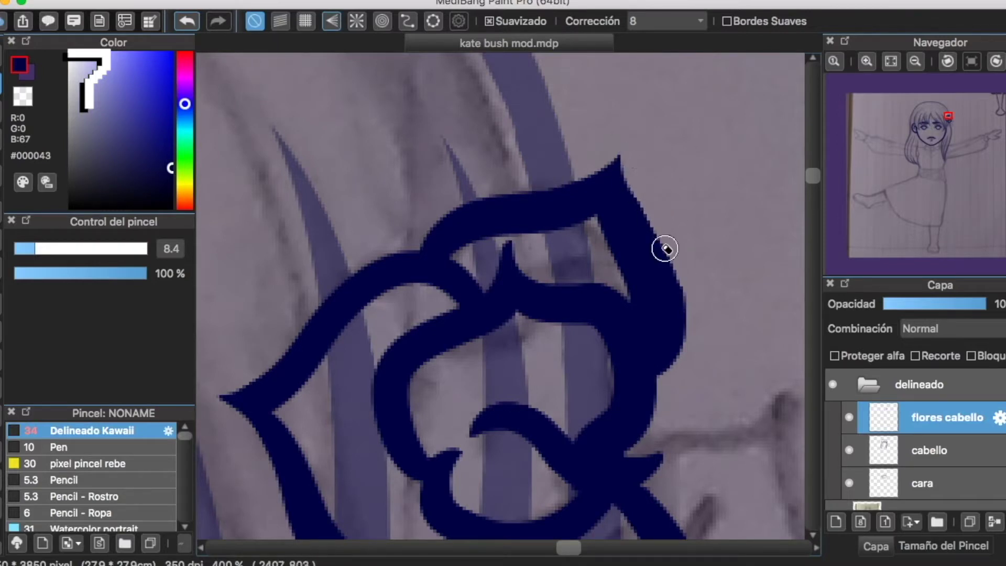
left_click_drag(649, 214, 675, 366)
scroll(681, 270, "down", 4)
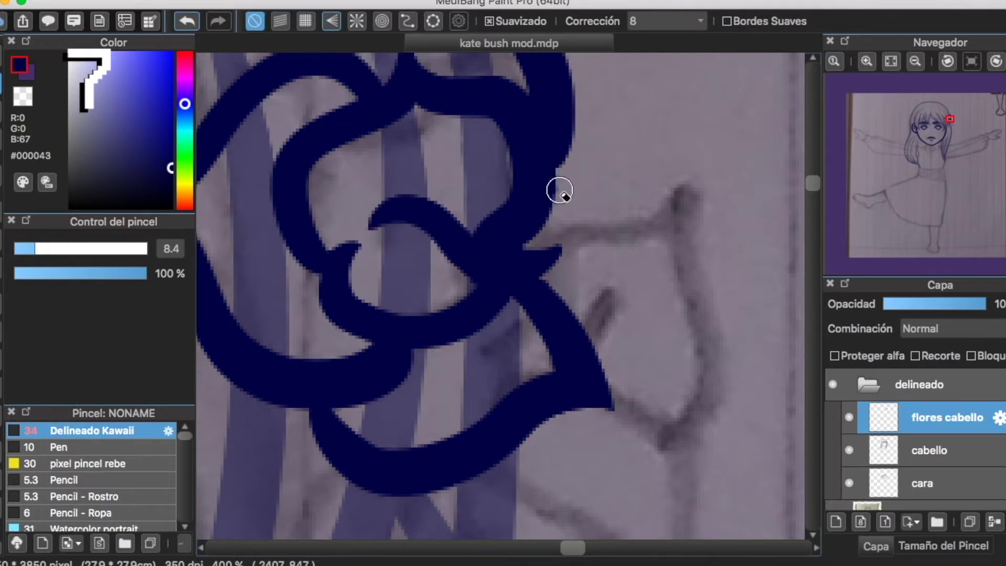
scroll(594, 211, "down", 1)
Ink the lower rose's curled inner petals and erase their rounded corner to a sharp point.
left_click(1, 58)
scroll(571, 231, "down", 3)
scroll(570, 231, "up", 3)
mouse_move(545, 175)
left_mouse_down()
mouse_move(581, 204)
mouse_move(550, 310)
mouse_move(518, 366)
left_mouse_up()
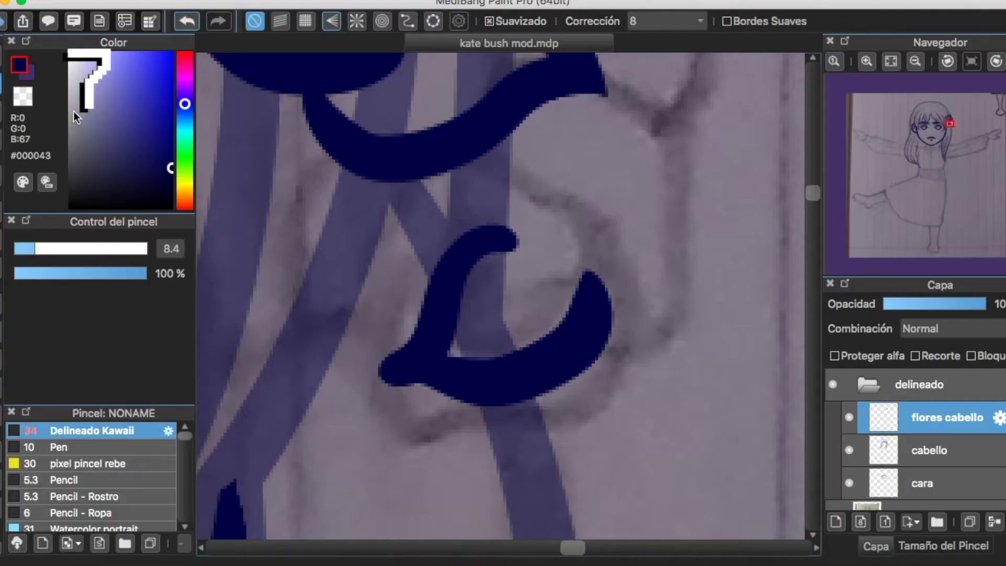
left_click_drag(409, 383, 565, 264)
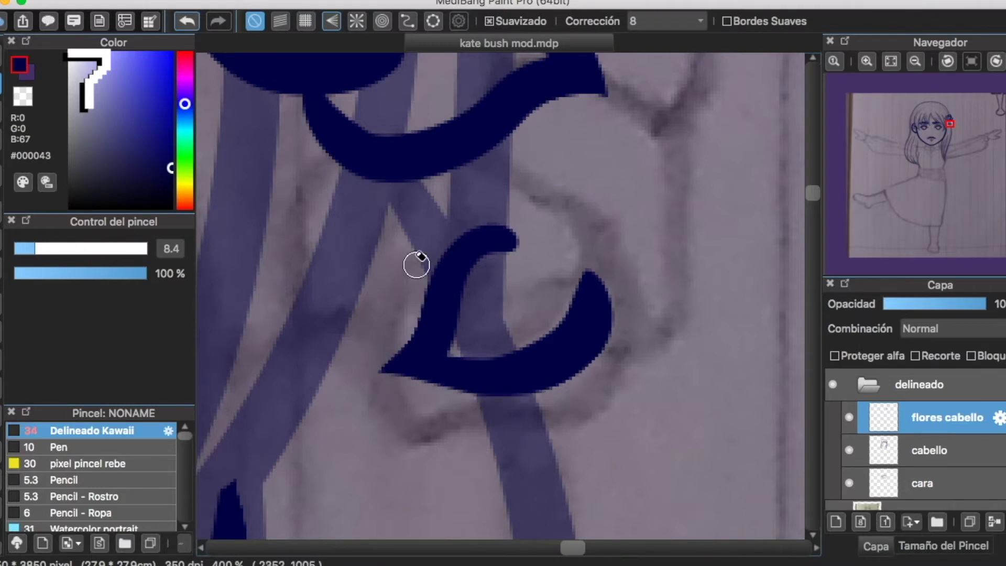
left_click_drag(395, 191, 253, 305)
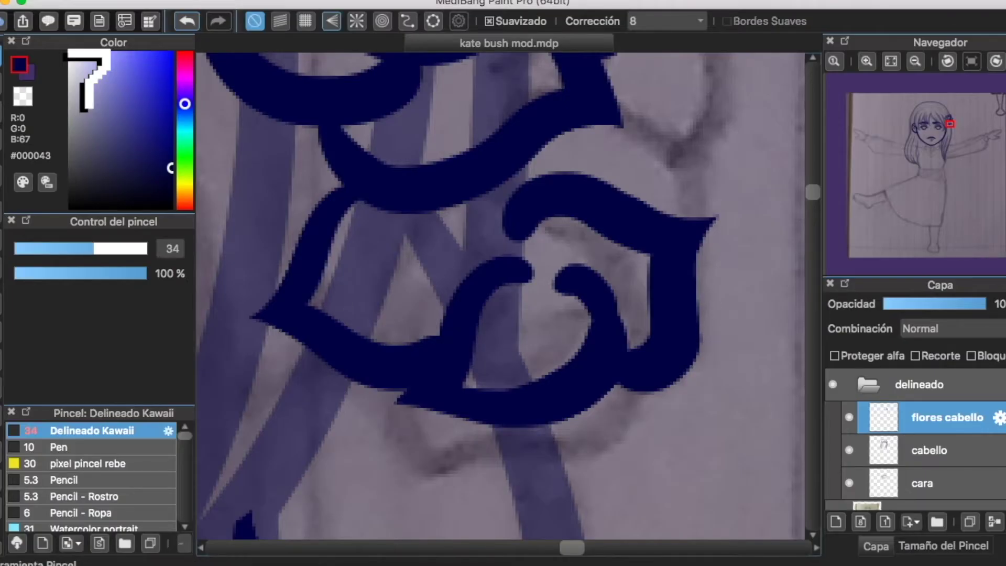
Ink the bottom petal of the lower rose and clean up its pointed corner and underside with the eraser.
scroll(366, 312, "down", 3)
mouse_move(365, 313)
left_mouse_down()
mouse_move(493, 388)
mouse_move(595, 304)
mouse_move(375, 401)
mouse_move(607, 314)
left_mouse_up()
key("super+z")
left_click(2, 84)
left_click_drag(404, 419, 329, 449)
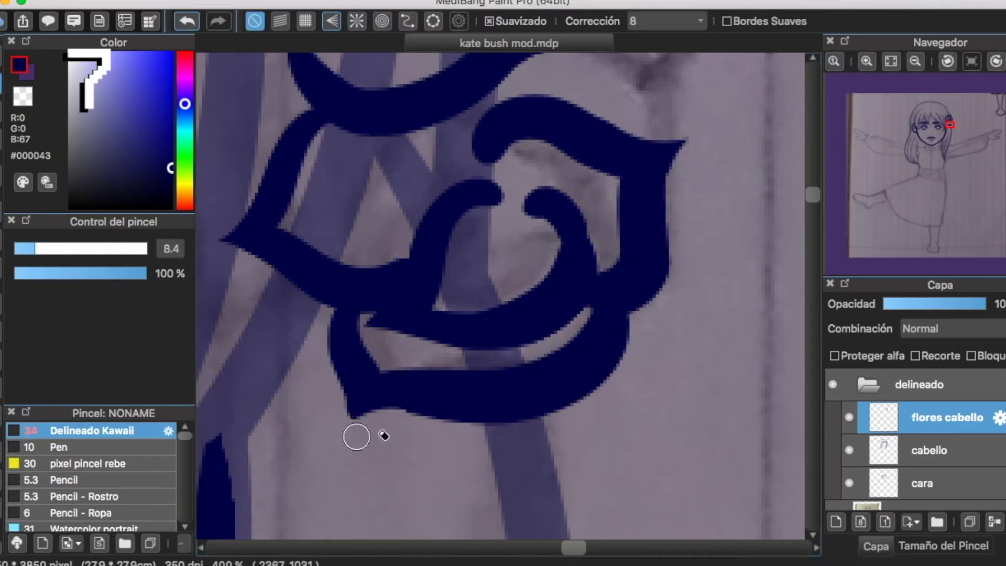
left_click_drag(441, 422, 571, 404)
left_click_drag(349, 421, 589, 407)
scroll(627, 308, "up", 4)
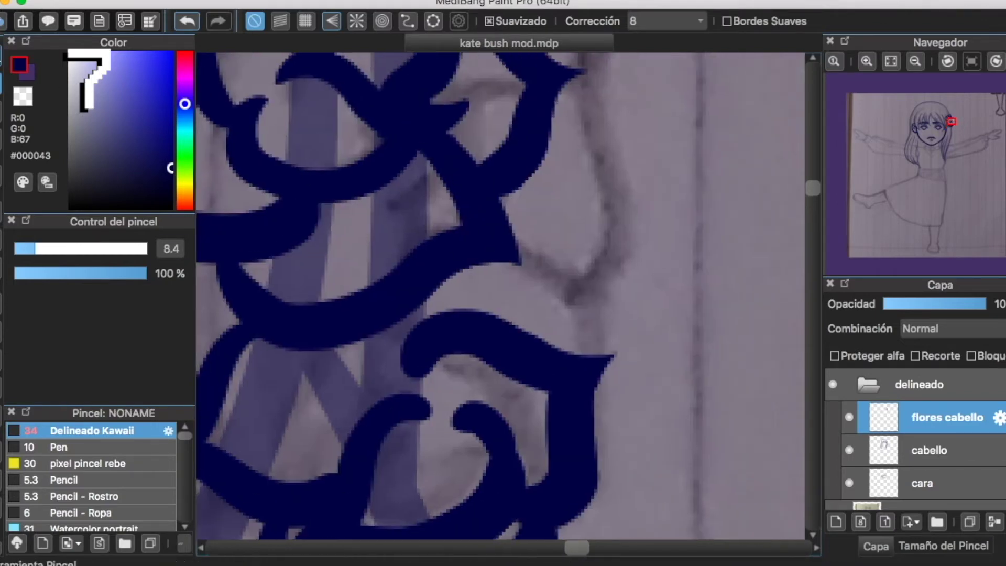
Ink a small pointed petal between the two roses on their outer side and refine its tip with the eraser.
left_click(2, 55)
mouse_move(510, 249)
left_mouse_down()
mouse_move(597, 293)
mouse_move(608, 367)
left_mouse_up()
key("e")
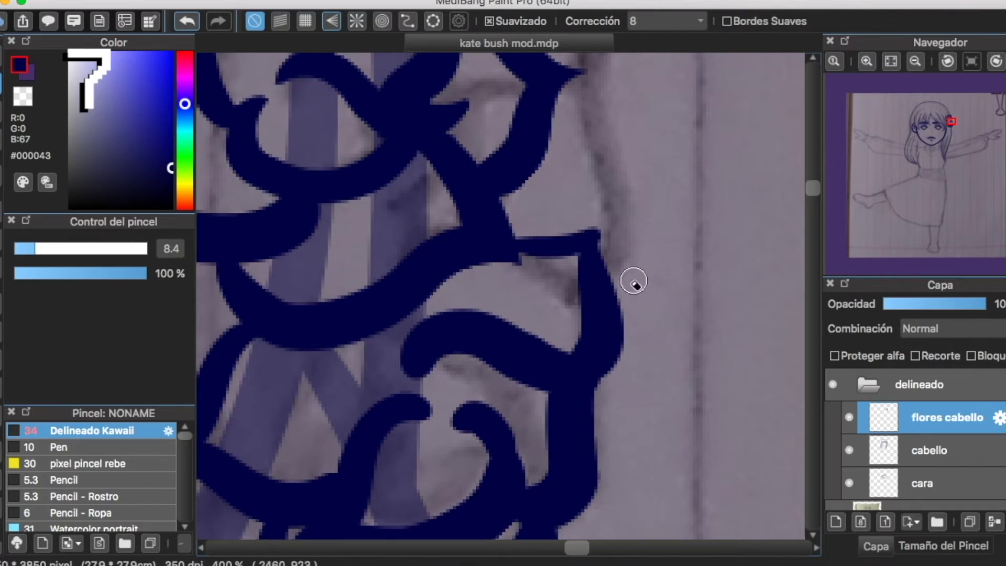
left_click(915, 61)
left_click(915, 61)
left_click(915, 61)
scroll(350, 239, "left", 1)
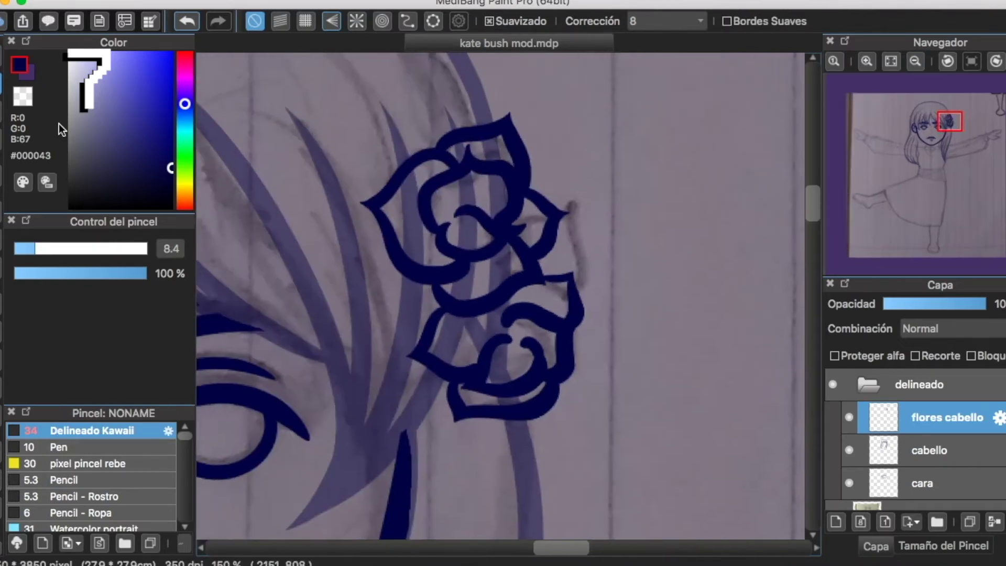
Ink a pointed outer petal on the side of the lower rose with the size 34 brush and sharpen its tip.
key("b")
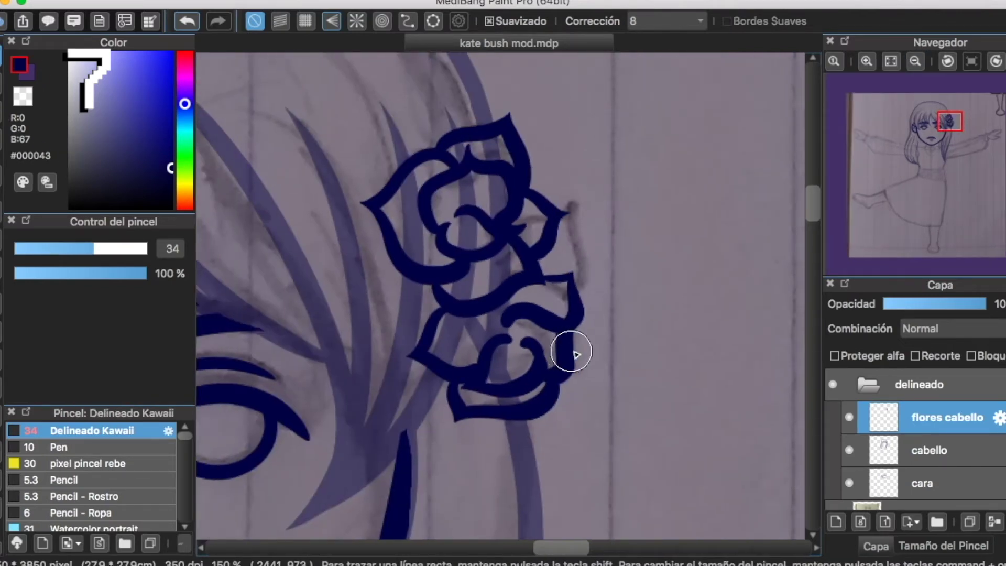
mouse_move(571, 349)
left_mouse_down()
mouse_move(604, 369)
mouse_move(547, 398)
left_mouse_up()
key("e")
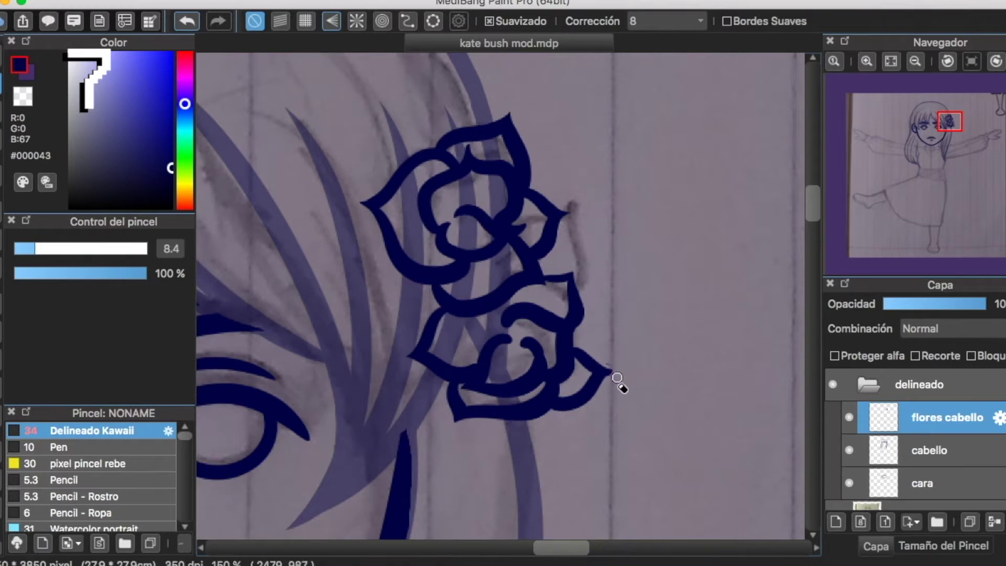
scroll(621, 391, "down", 4)
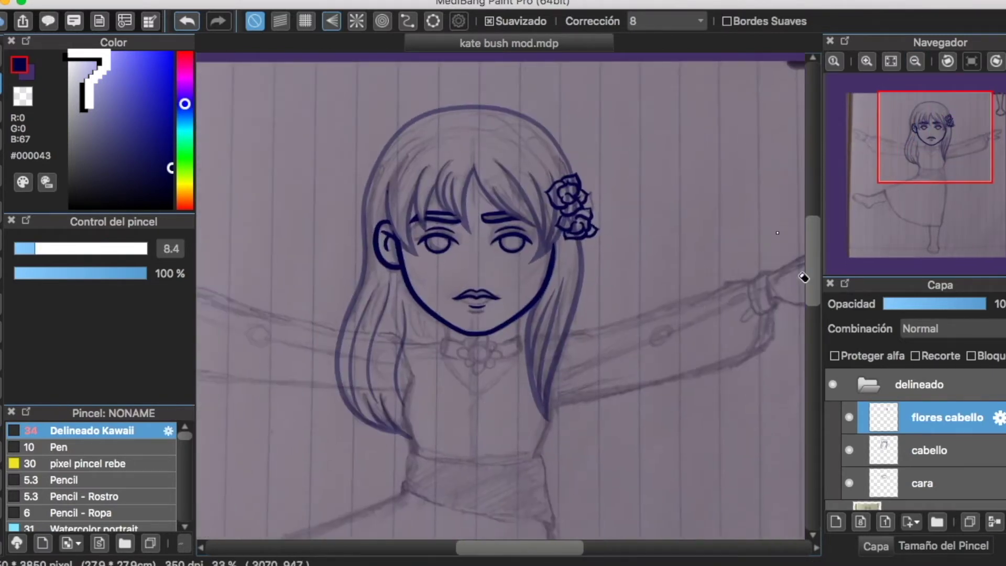
Return cabello to 100% opacity and lock the flores cabello, cabello and cara layers.
left_click(925, 450)
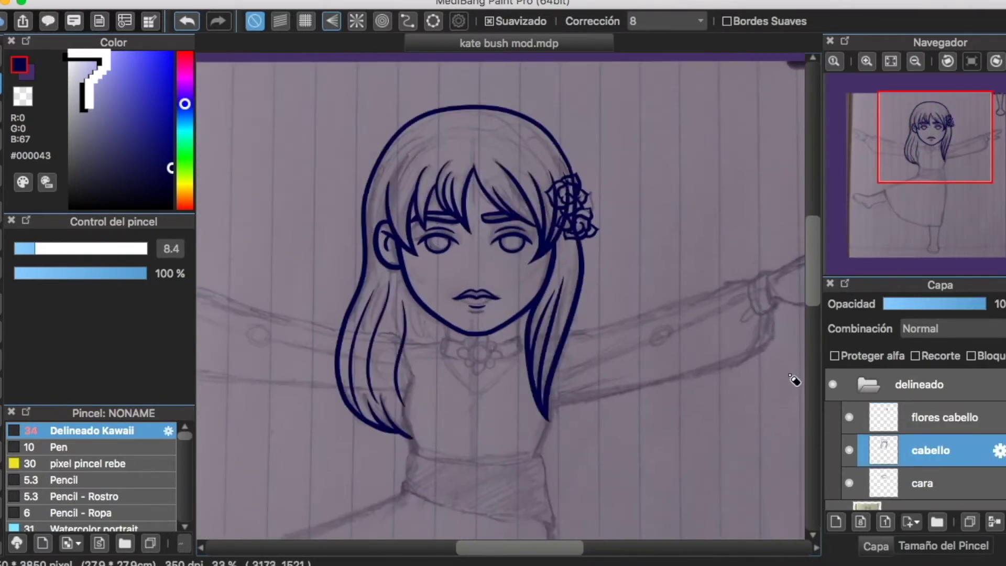
left_click(933, 417)
left_click(971, 356)
left_click(921, 450)
left_click(975, 355)
left_click(943, 483)
left_click(974, 355)
left_click(942, 417)
Add a new layer above flores cabello and name it cuello.
left_click(836, 521)
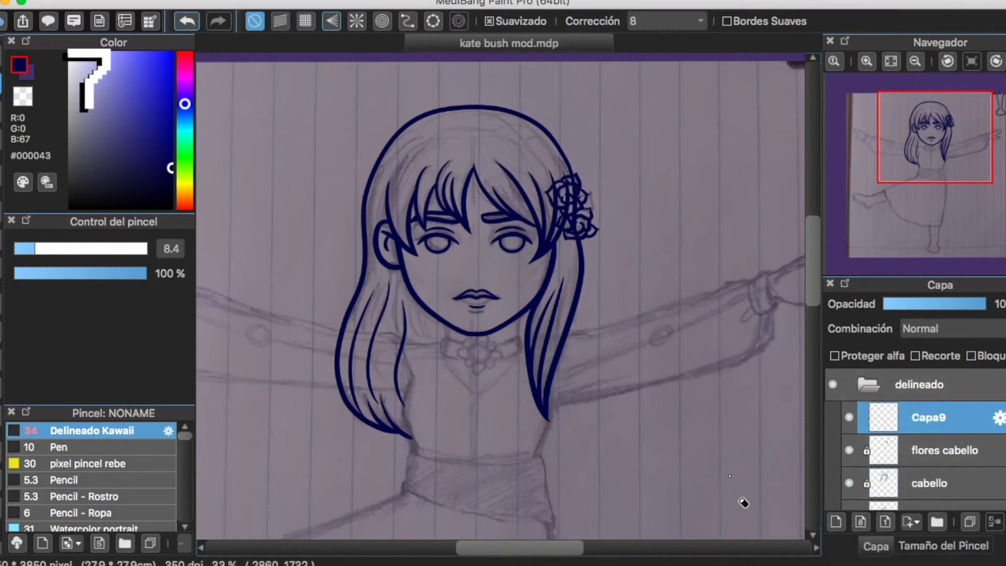
double_click(925, 418)
type("cuello")
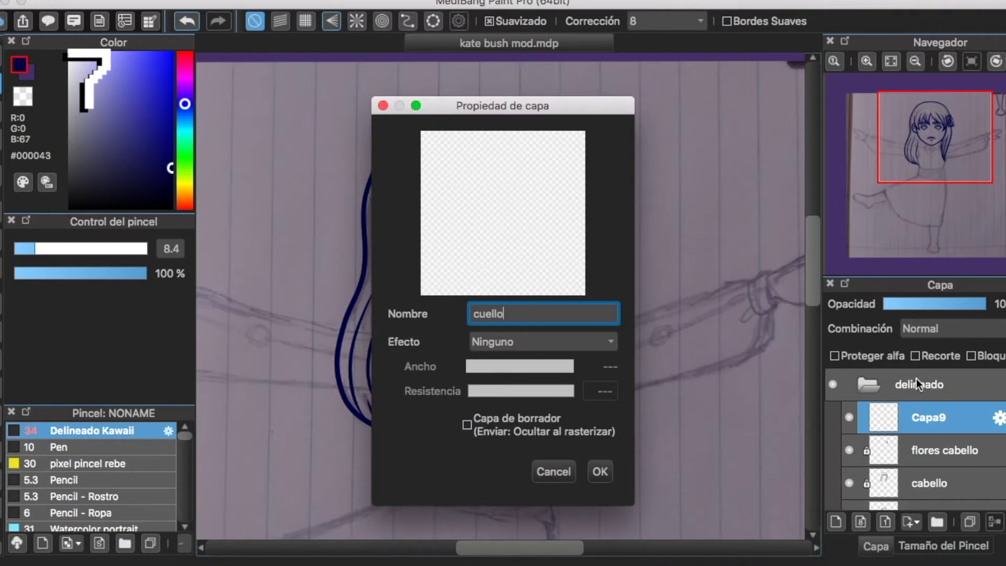
key("Return")
Ink both side lines of the neck below the jaw on cuello with the Delineado Kawaii brush at size 34.
left_click(834, 61)
mouse_move(492, 479)
left_mouse_down()
mouse_move(543, 341)
mouse_move(621, 326)
left_mouse_up()
left_click(2, 55)
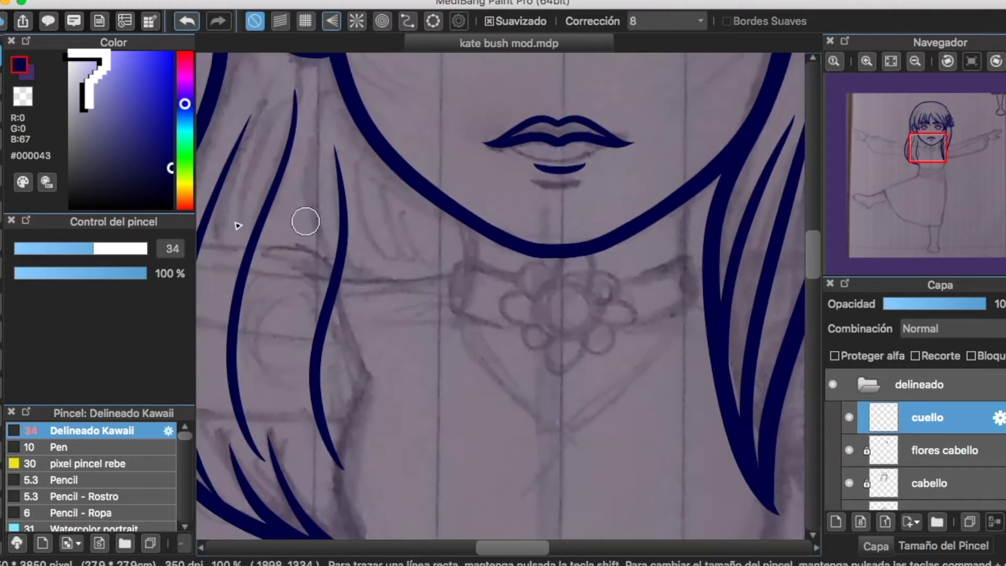
mouse_move(457, 219)
left_mouse_down()
mouse_move(464, 274)
mouse_move(451, 347)
left_mouse_up()
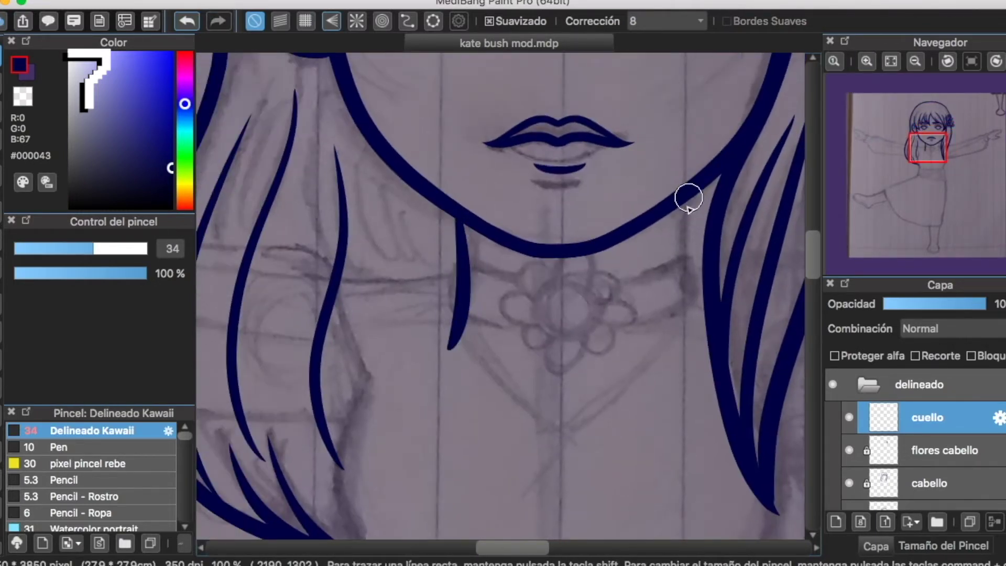
left_click_drag(690, 195, 702, 340)
Ink the choker's flower ornament, a ring surrounded by eight petals, on a new layer above cuello.
left_click(836, 521)
key("super+Up")
key("super+Up")
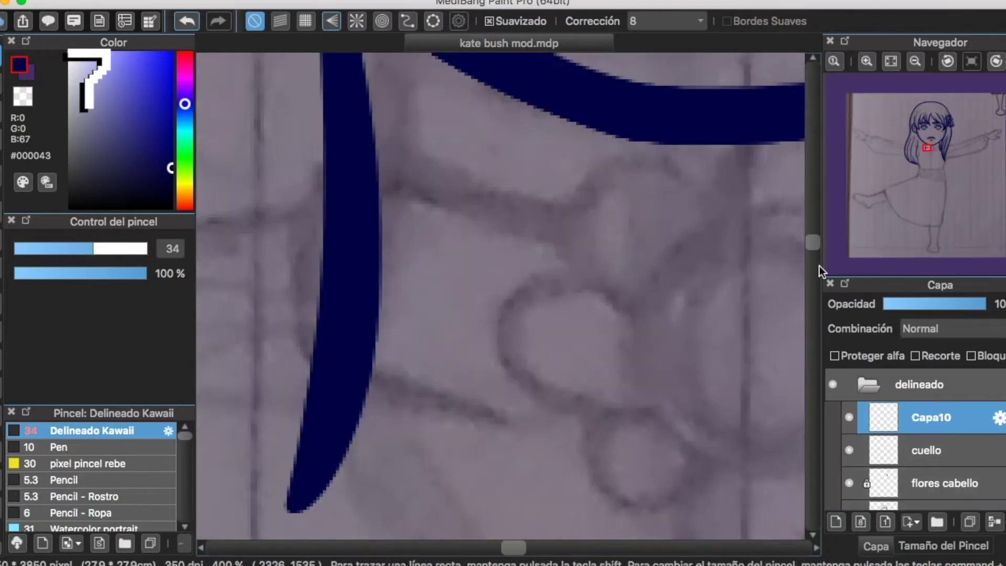
key("super+Down")
left_click_drag(796, 343, 661, 339)
left_click(433, 21)
left_click_drag(430, 289, 561, 427)
key("super+t")
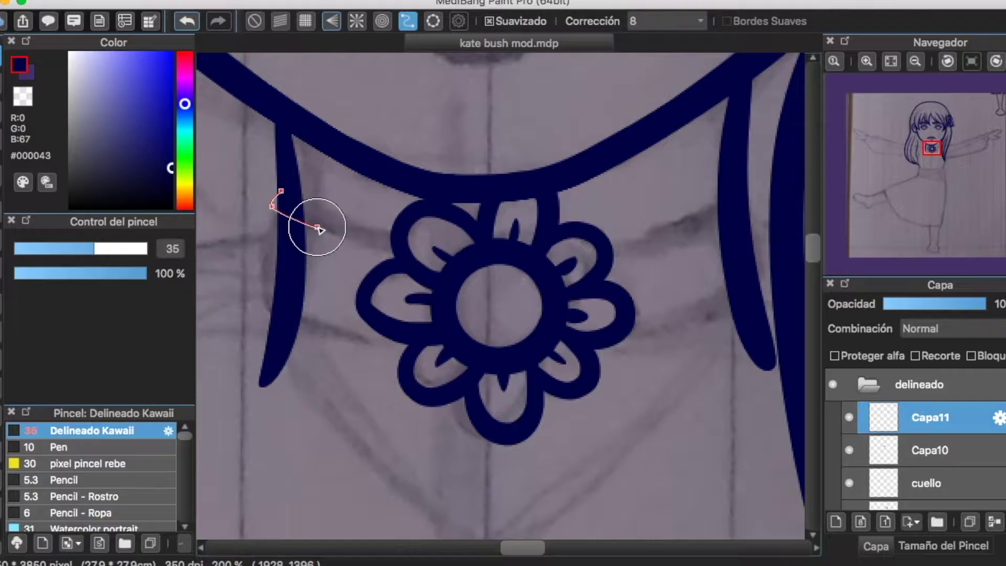
Ink the choker's upper and lower edges as curves across the neck on the layer above the flower at size 35.
left_click(321, 226)
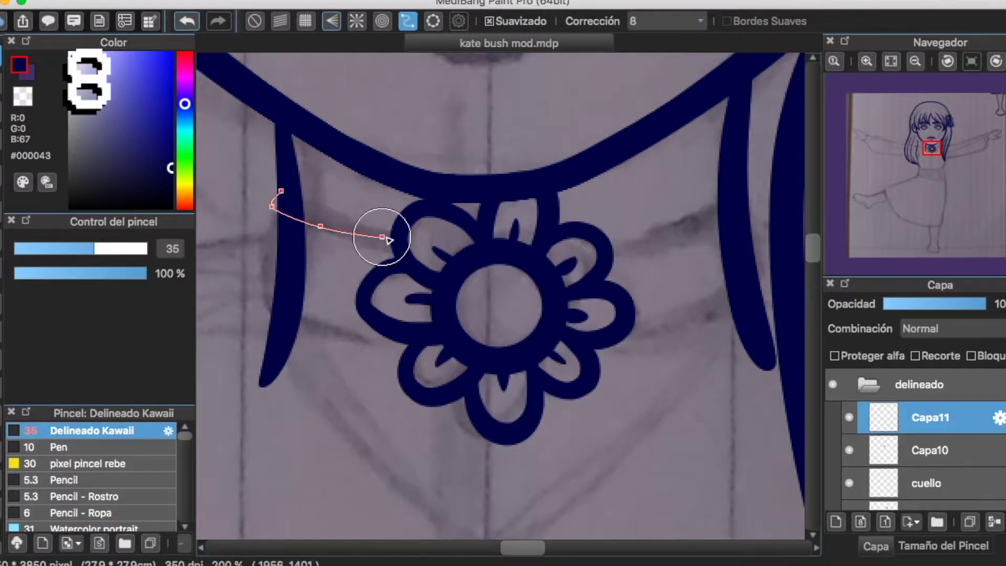
left_click(433, 21)
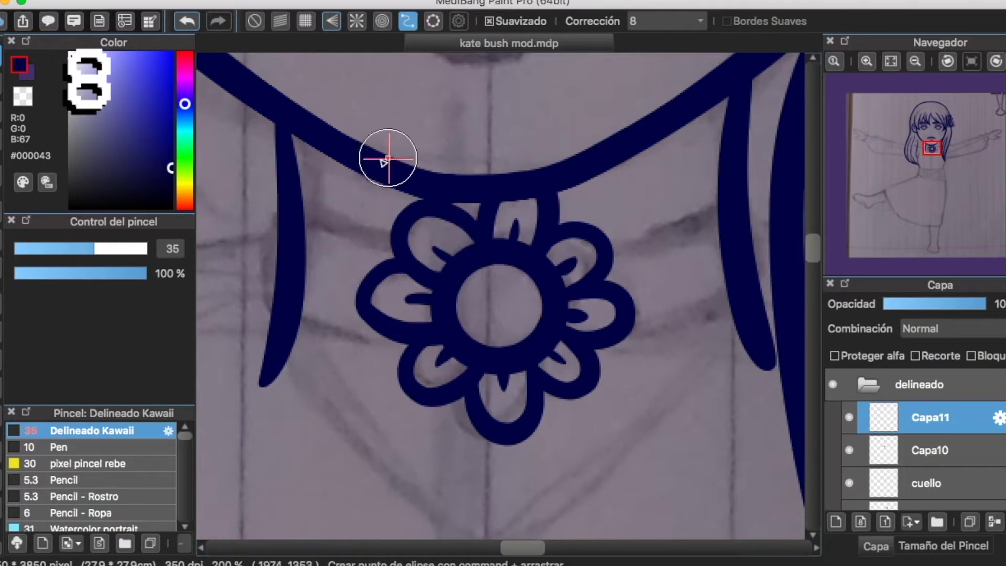
left_click_drag(269, 218, 765, 245)
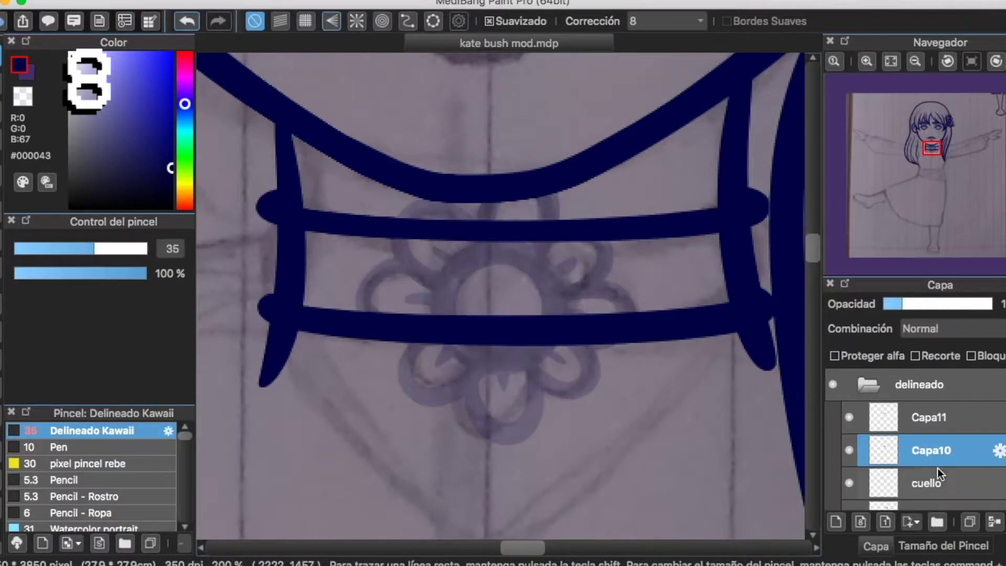
Lower the opacity of the cuello layer and make the choker edge layer Capa11 active.
left_click(930, 417)
left_click(927, 483)
left_click(963, 306)
left_click(930, 417)
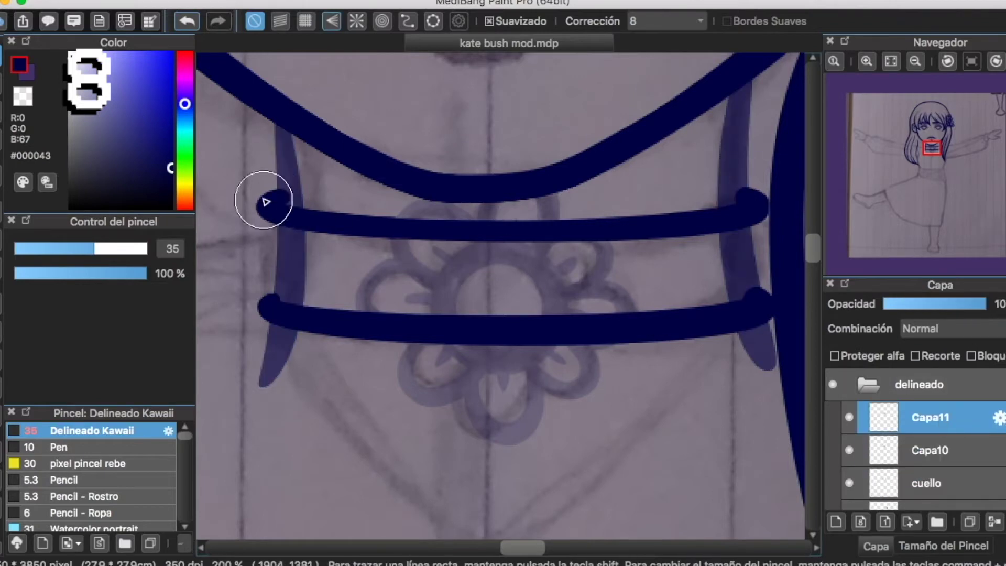
Ink the choker's two curved side edges on a new layer and erase the ends of its long edges that stick out.
left_click(835, 521)
mouse_move(267, 209)
left_mouse_down()
mouse_move(271, 303)
mouse_move(262, 266)
left_mouse_up()
key("super+z")
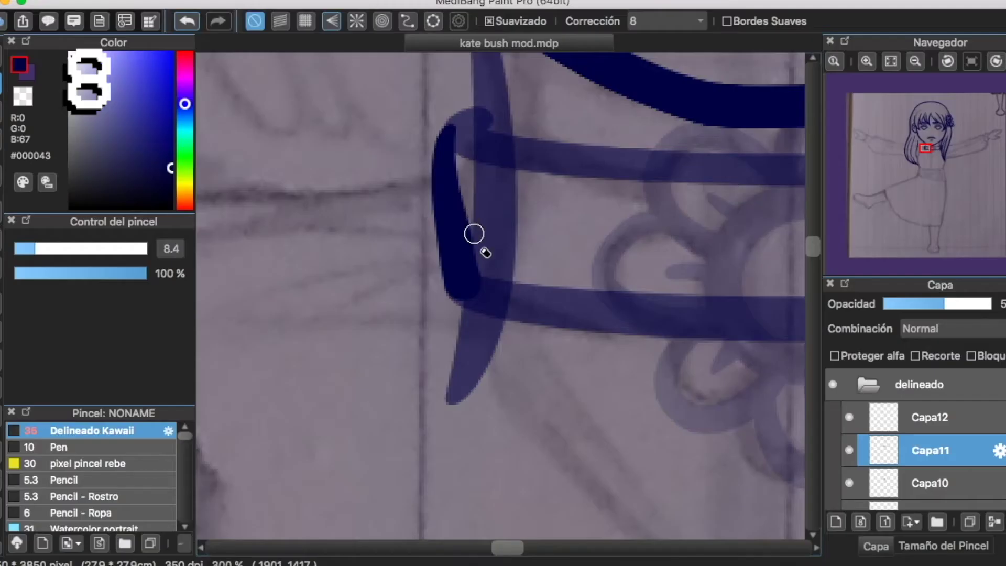
mouse_move(473, 231)
left_mouse_down()
mouse_move(577, 261)
mouse_move(565, 306)
left_mouse_up()
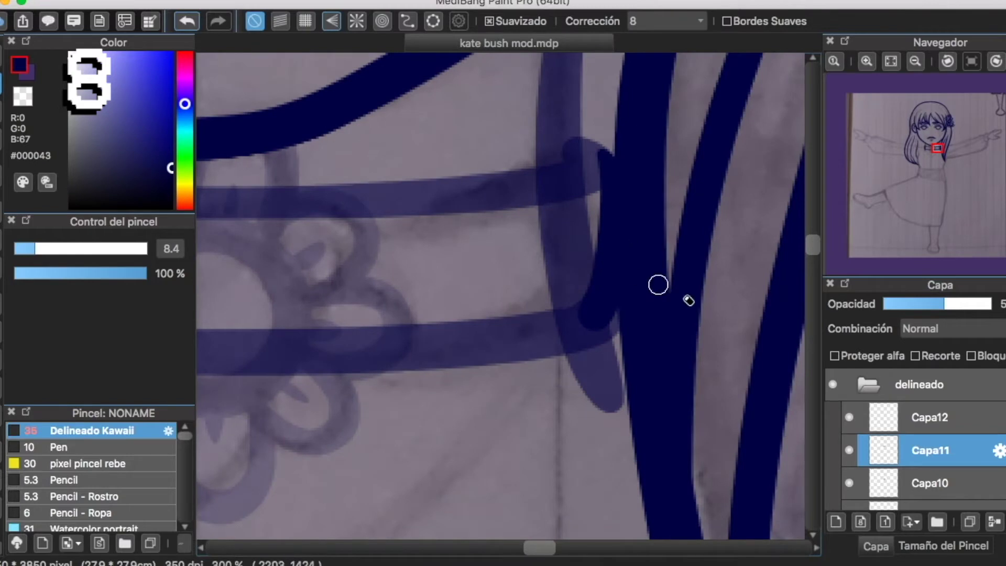
left_click_drag(935, 305, 992, 304)
Lasso and delete the neck lines on cuello where they cross the inside of the choker on both sides.
scroll(969, 440, "down", 2)
left_click(927, 461)
scroll(768, 279, "left", 5)
left_click(1, 332)
scroll(449, 262, "right", 5)
mouse_move(454, 186)
left_mouse_down()
mouse_move(523, 311)
mouse_move(452, 188)
left_mouse_up()
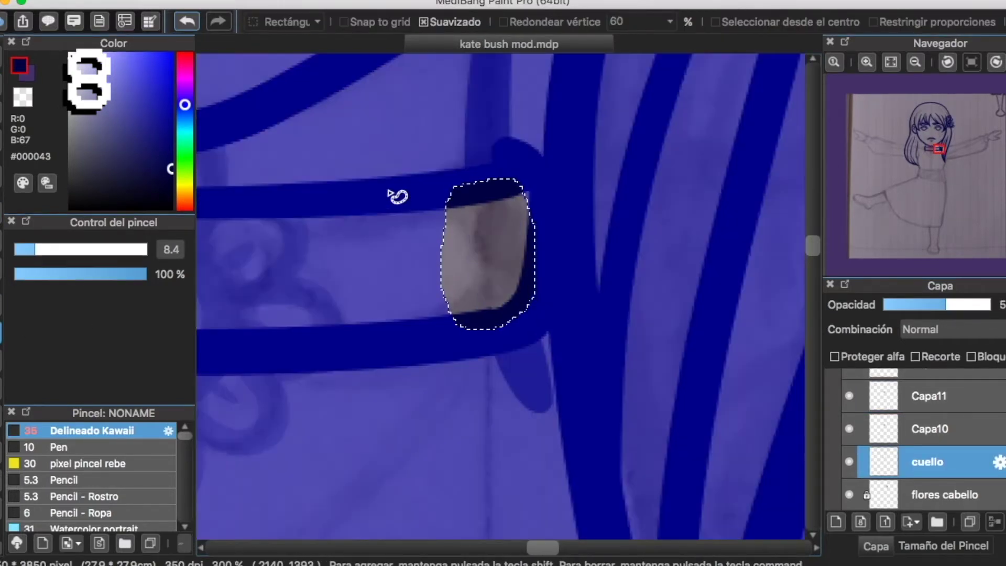
key("super+d")
scroll(369, 288, "left", 5)
mouse_move(233, 193)
left_mouse_down()
mouse_move(274, 330)
mouse_move(228, 196)
left_mouse_up()
key("Delete")
key("super+d")
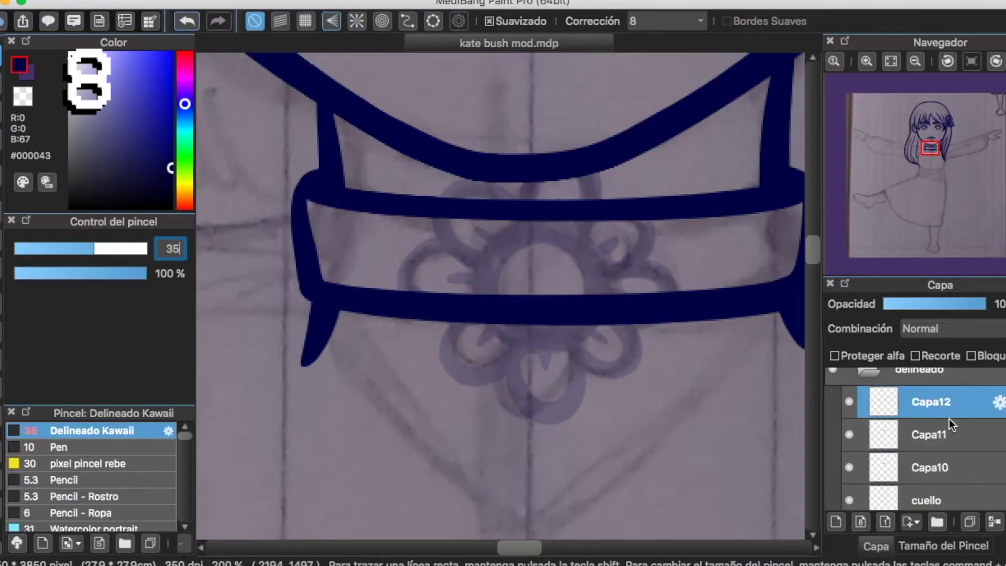
Merge the choker's side edges into Capa11 and return the flower layer Capa10 to 100% opacity.
left_click(937, 305)
left_click(959, 431)
left_click_drag(904, 304, 992, 306)
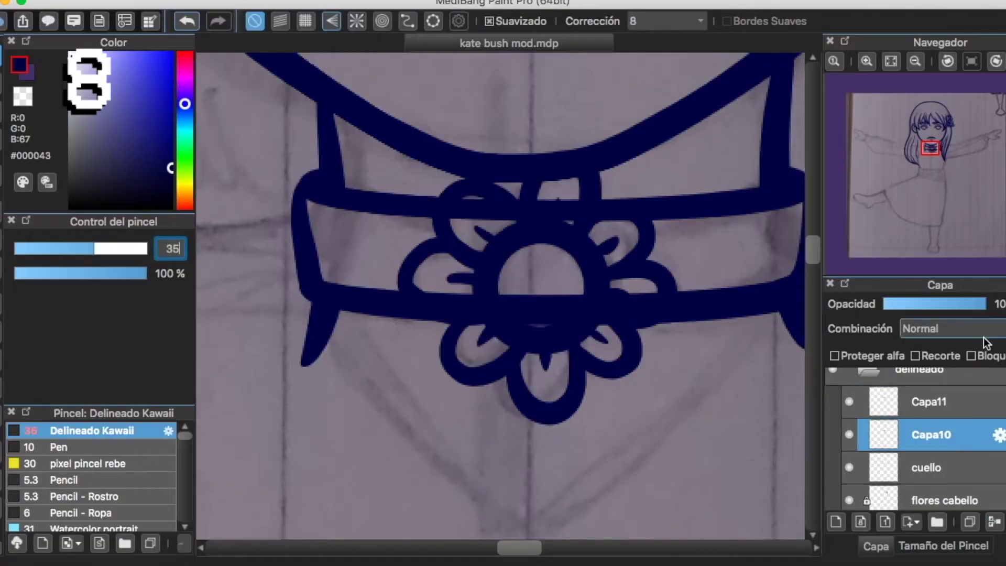
Lasso the flower's area on the semi-transparent Capa11, delete the choker lines inside it and return the layer to 100% opacity.
left_click(943, 401)
left_click(954, 304)
left_click(1, 332)
scroll(539, 315, "up", 1)
mouse_move(418, 223)
left_mouse_down()
mouse_move(364, 248)
mouse_move(407, 319)
mouse_move(439, 333)
left_mouse_up()
left_click_drag(509, 389, 531, 432)
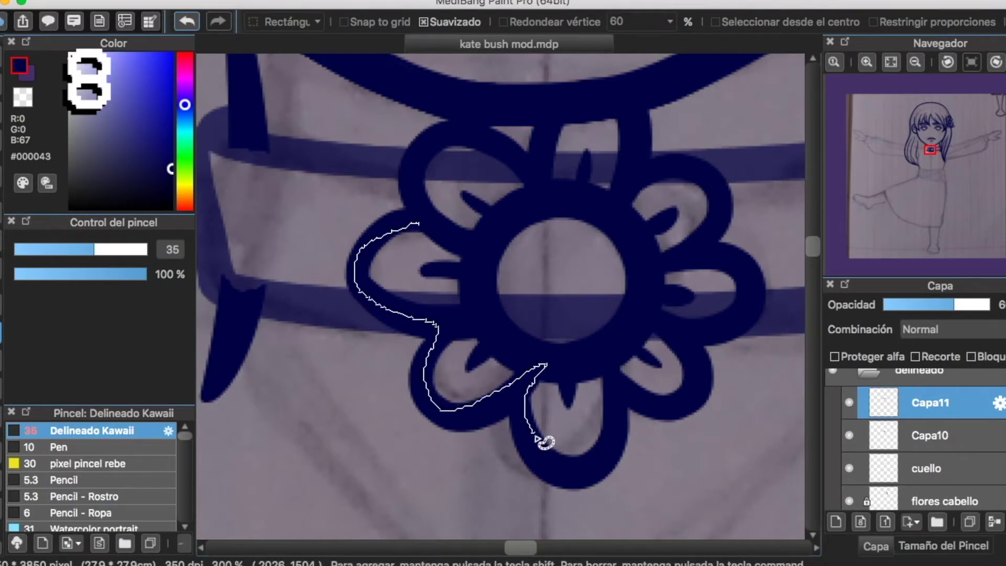
left_click_drag(623, 385, 732, 321)
mouse_move(710, 244)
left_mouse_down()
mouse_move(693, 242)
mouse_move(661, 171)
mouse_move(634, 140)
mouse_move(511, 155)
mouse_move(434, 201)
left_mouse_up()
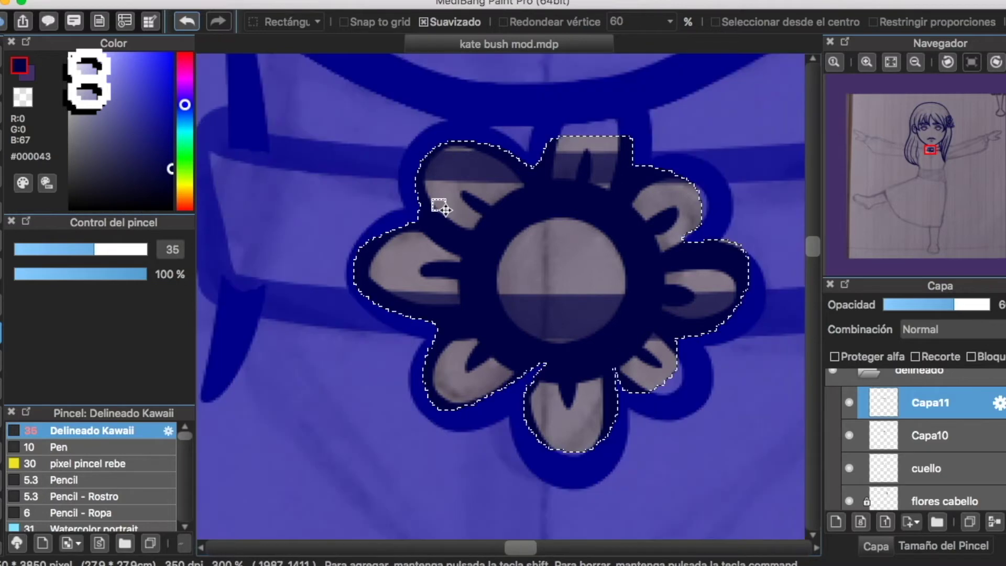
key("Delete")
key("super+d")
left_click(985, 304)
left_click(915, 61)
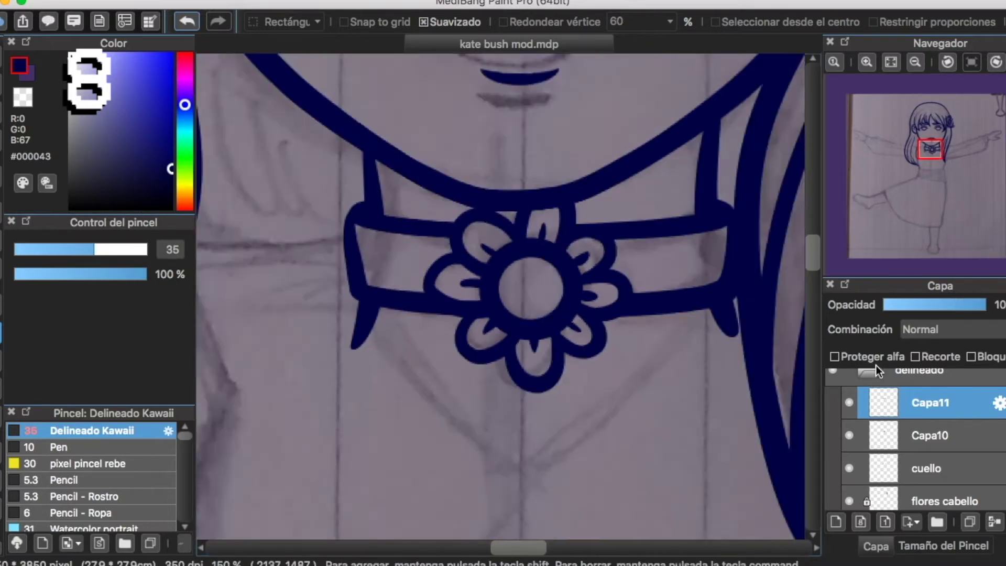
Merge the choker and flower layers into one and name it collar.
left_click(993, 521)
double_click(929, 403)
type("collar")
key("Return")
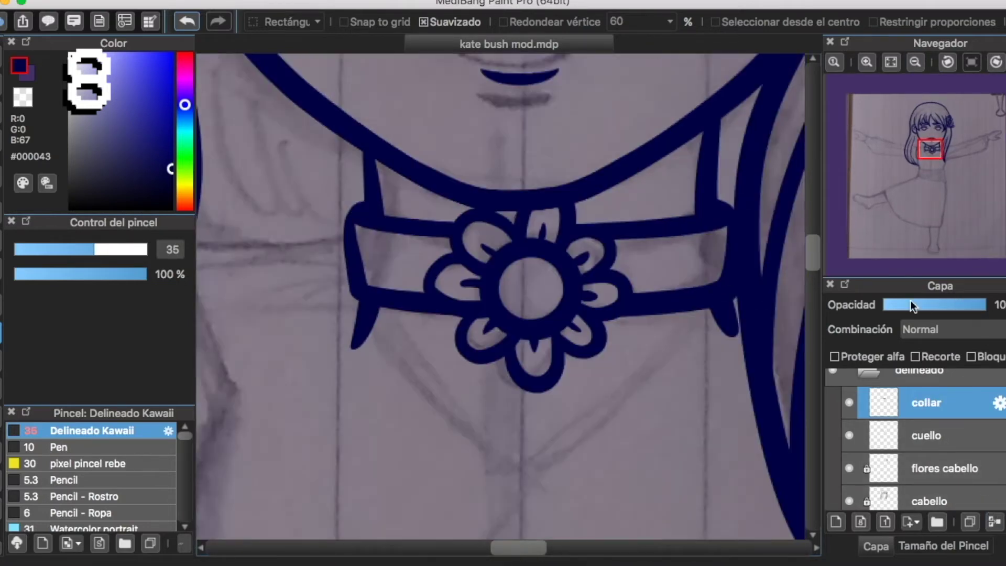
Ink the bodice's side line beside the long hair strands on vestido with the Delineado Kawaii brush at size 37.
scroll(687, 343, "down", 3)
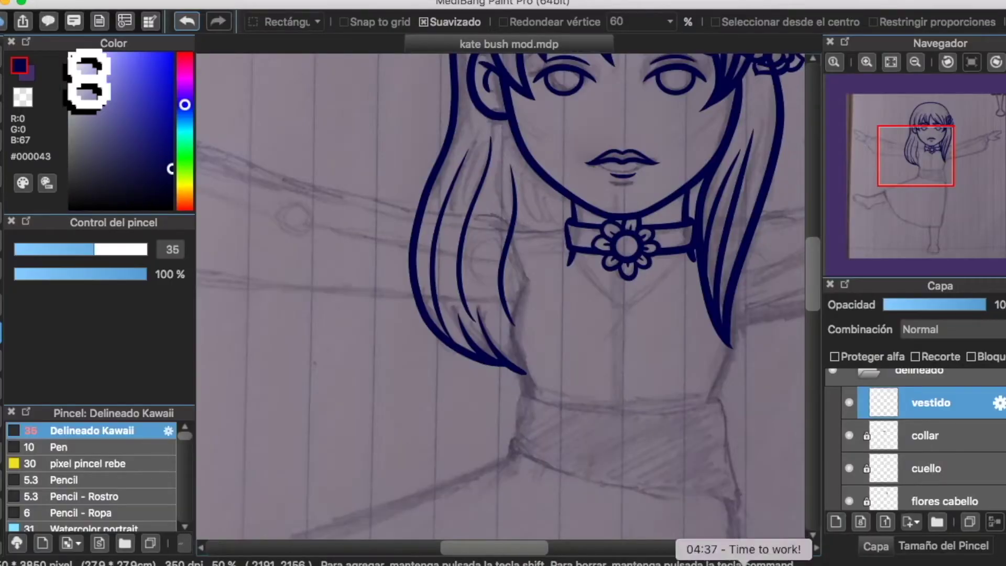
left_click(1, 58)
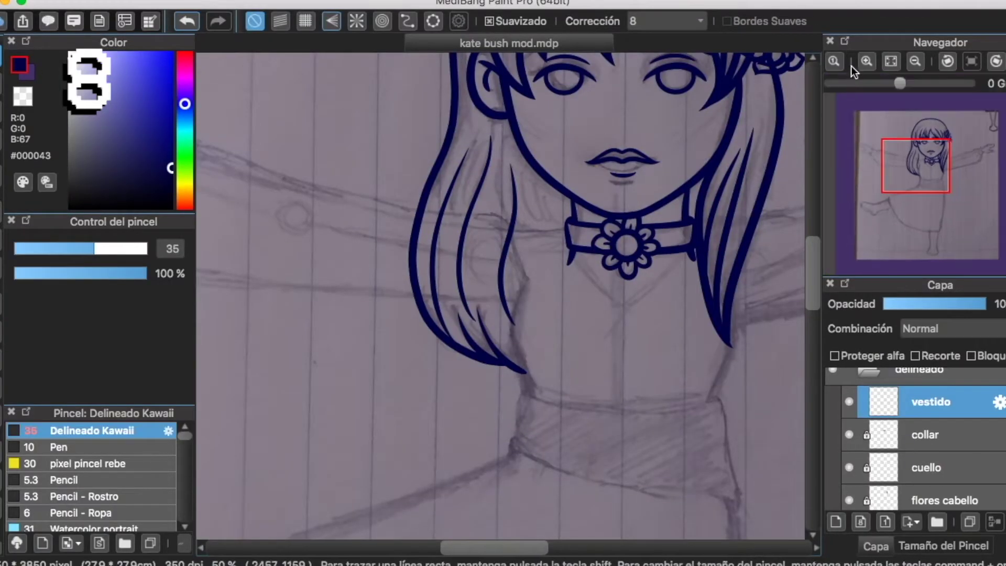
left_click(866, 61)
left_click(408, 21)
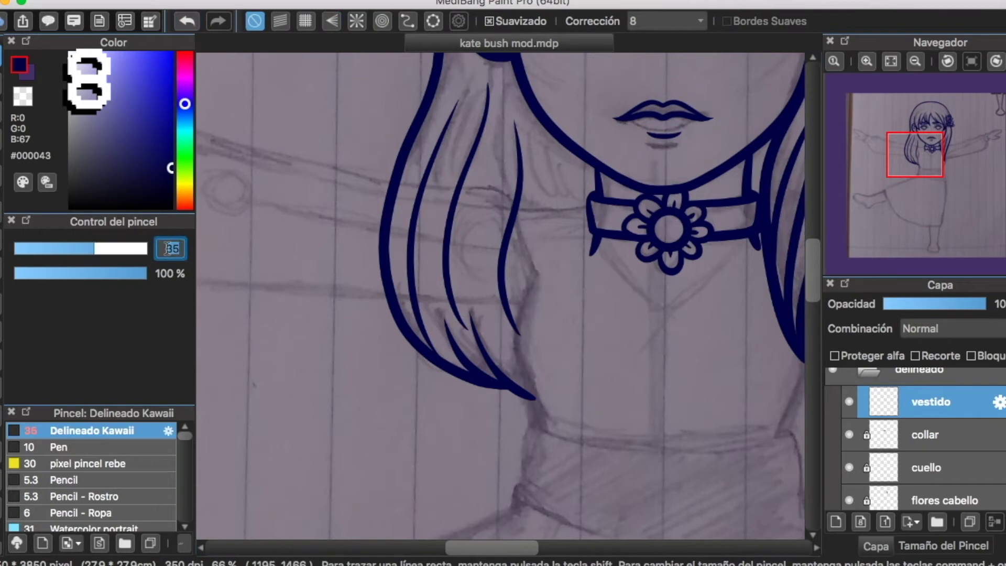
scroll(456, 212, "down", 2)
scroll(457, 212, "right", 3)
mouse_move(454, 214)
left_mouse_down()
mouse_move(463, 374)
mouse_move(472, 351)
left_mouse_up()
key("super+z")
key("super+z")
key("super+z")
left_click(455, 212)
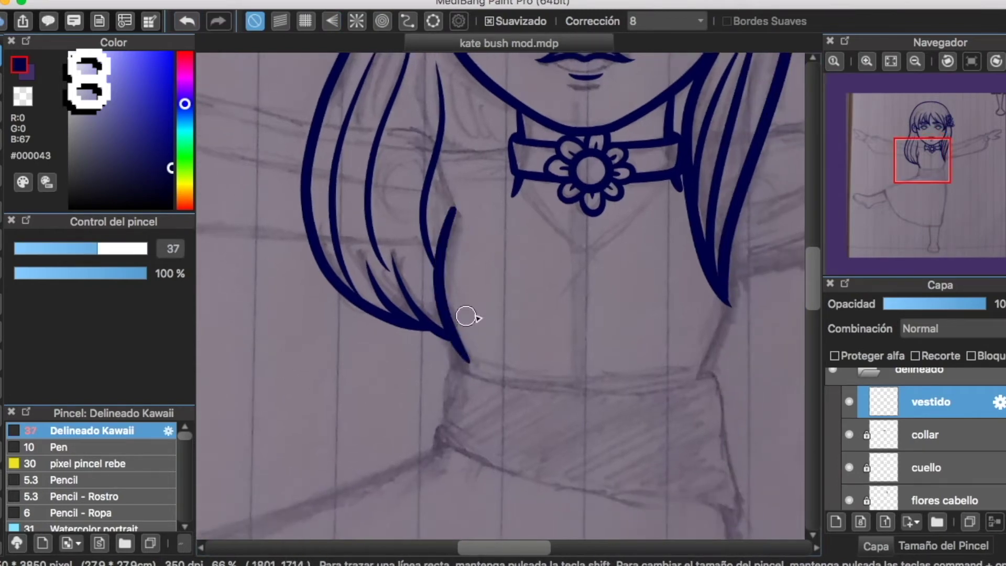
Clear the part of the opposite bodice side line that overlaps the hair tips and merge the vestido layers into one.
scroll(745, 338, "right", 2)
scroll(745, 338, "up", 1)
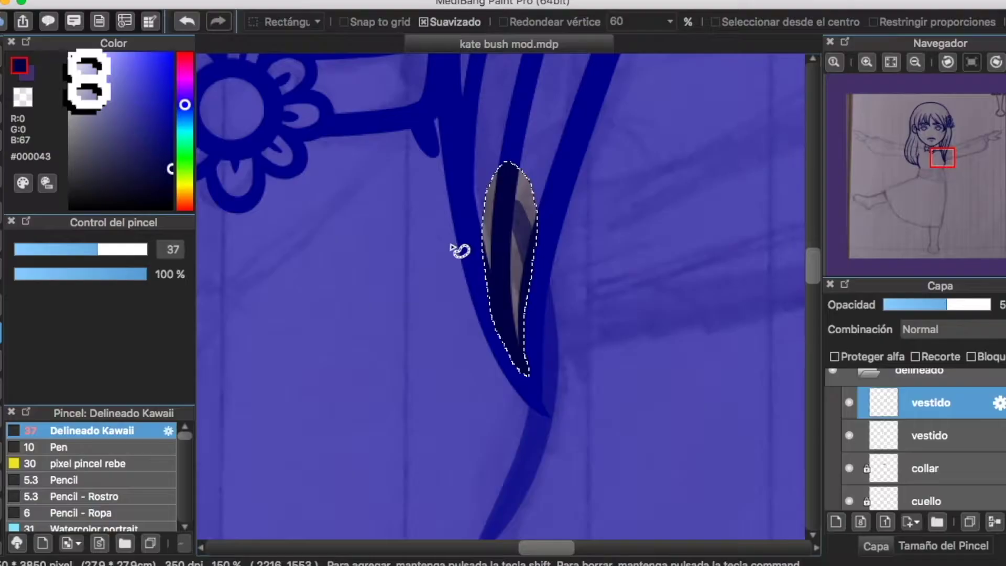
key("super+d")
scroll(521, 323, "down", 3)
scroll(514, 320, "left", 5)
scroll(513, 321, "up", 4)
left_click(2, 84)
left_click(970, 522)
left_click(993, 522)
left_click(993, 522)
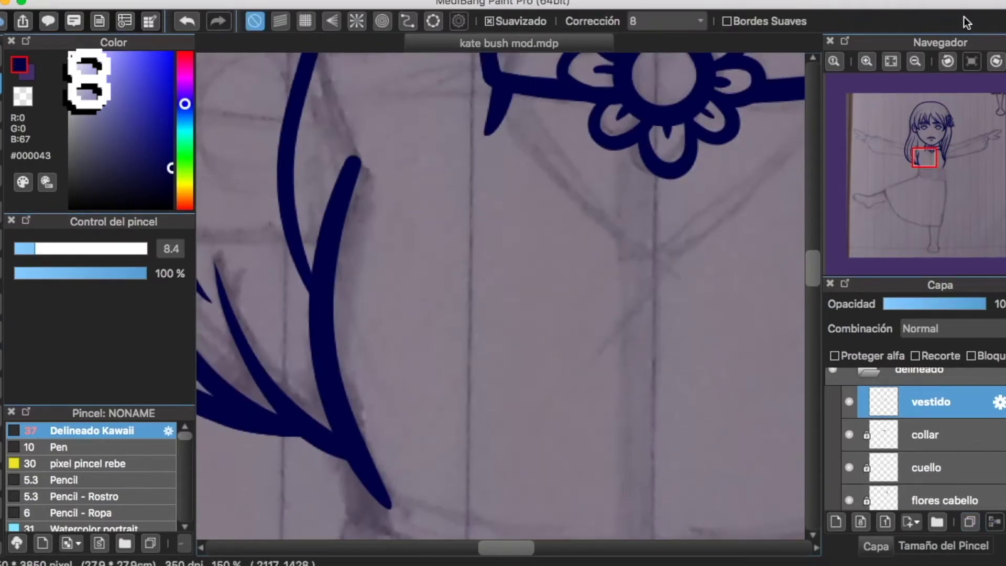
Taper the blunt upper end of the bodice's side line to a point on vestido with the eraser at size 8.4.
key("Right")
key("Right")
scroll(350, 205, "up", 2)
left_click(834, 61)
left_click(867, 62)
left_click_drag(907, 84, 916, 84)
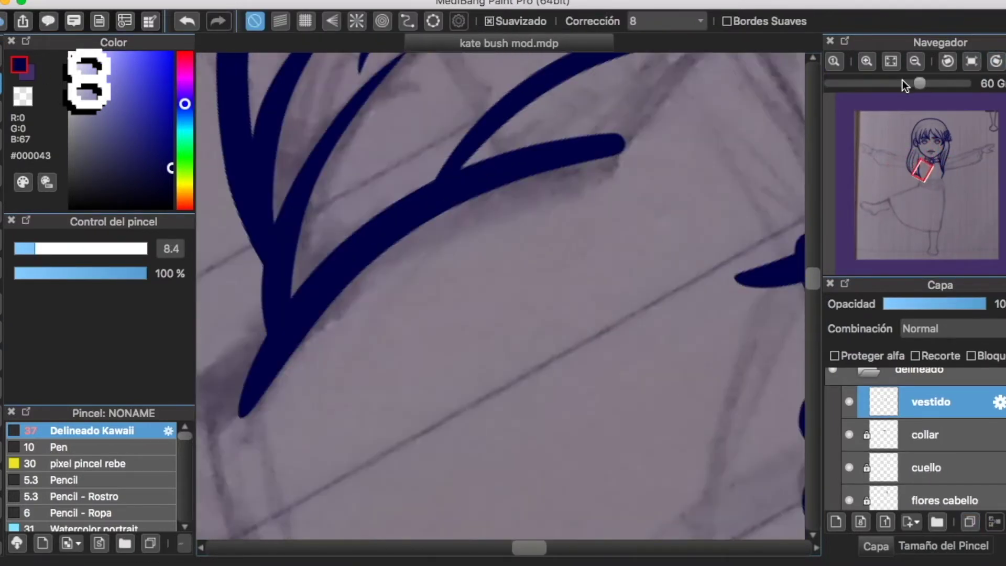
left_click(866, 61)
scroll(744, 146, "up", 3)
scroll(443, 232, "left", 3)
mouse_move(442, 233)
left_mouse_down()
mouse_move(633, 226)
mouse_move(463, 225)
mouse_move(609, 225)
mouse_move(410, 248)
mouse_move(676, 235)
mouse_move(434, 236)
mouse_move(712, 256)
mouse_move(427, 244)
mouse_move(719, 253)
left_mouse_up()
key("super+z")
key("super+z")
key("super+z")
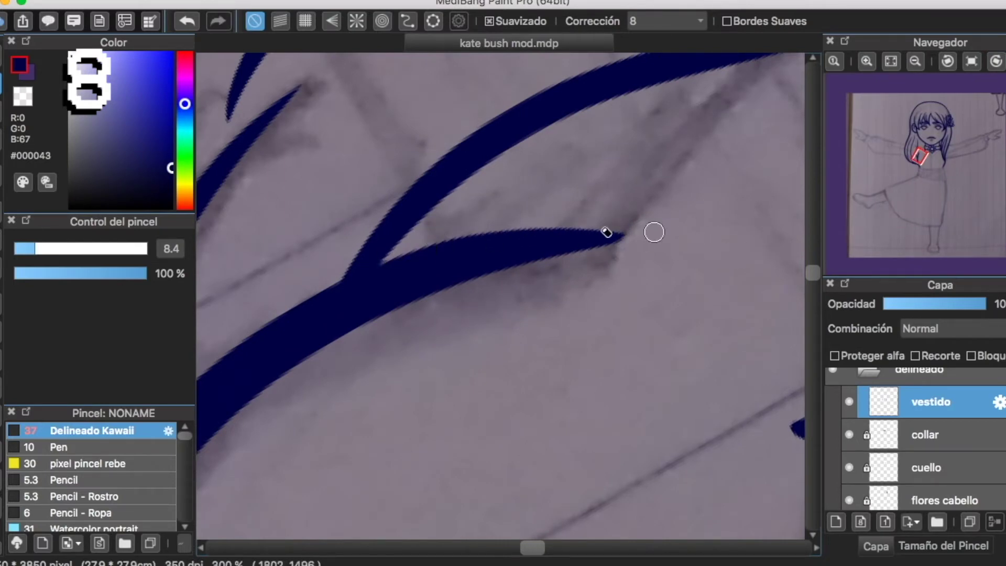
scroll(647, 250, "left", 4)
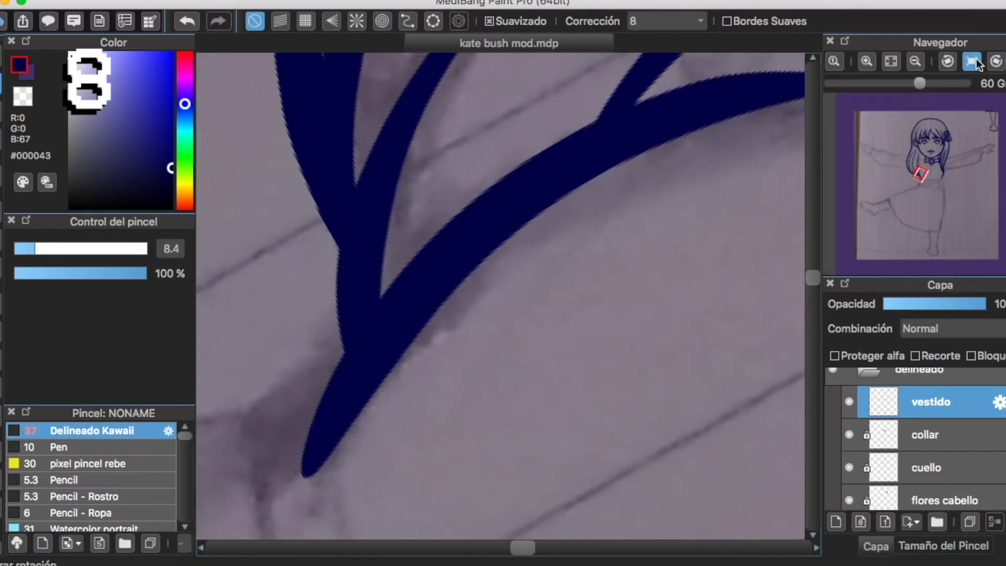
left_click(971, 61)
scroll(533, 250, "up", 5)
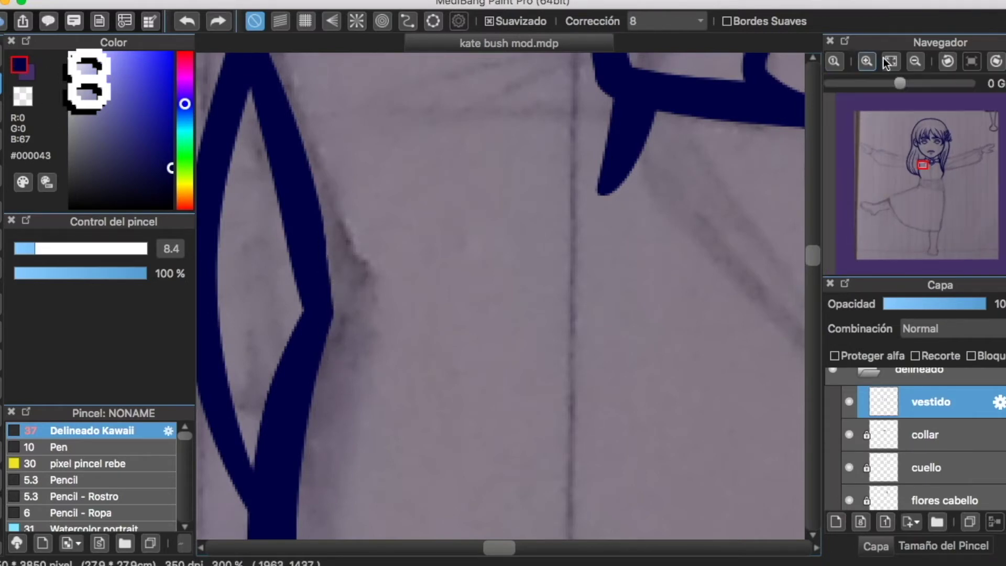
Extend both side lines of the bodice down to the waist on vestido with the size 37 brush.
left_click(834, 61)
scroll(543, 319, "down", 5)
left_click(2, 57)
key("super+z")
left_click_drag(340, 274, 348, 316)
left_click_drag(732, 280, 721, 331)
key("super+z")
left_click_drag(732, 280, 725, 337)
Ink the waistband's upper edge as a gentle curve across the waist on a new layer above vestido.
scroll(736, 285, "down", 3)
left_click(837, 521)
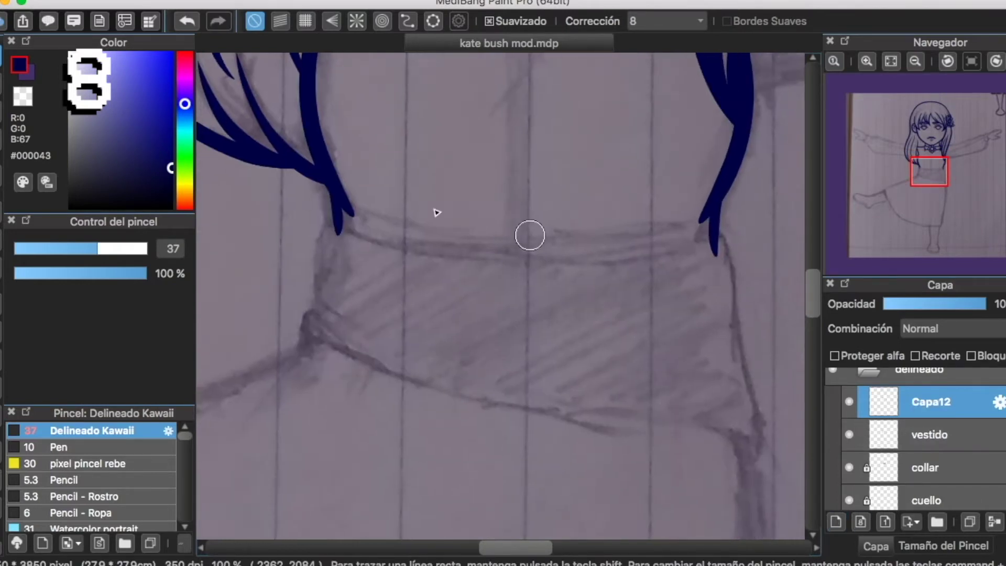
left_click(433, 21)
left_click_drag(318, 229, 710, 288)
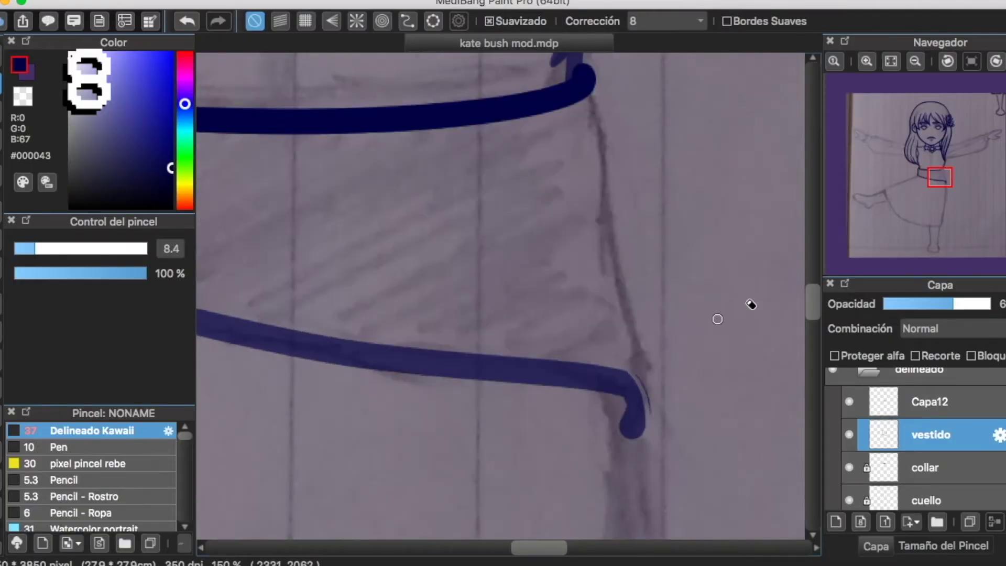
Ink the short side edge of the waistband running down from the end of its upper edge on vestido.
key("super+z")
key("super+plus")
scroll(648, 354, "down", 1)
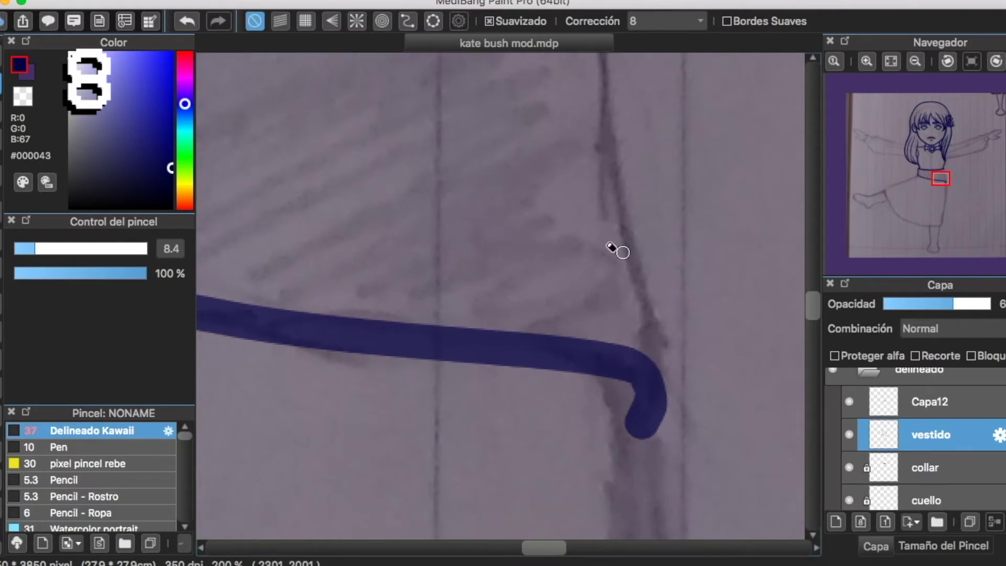
key("super+shift+z")
scroll(591, 106, "down", 1)
mouse_move(566, 97)
left_mouse_down()
mouse_move(577, 200)
mouse_move(568, 298)
left_mouse_up()
key("super+z")
left_click_drag(557, 95, 561, 336)
Ink the waistband's flared side fold curving out and down around the hooked end of its lower edge.
left_click_drag(582, 243, 645, 476)
key("super+z")
left_click_drag(579, 238, 607, 512)
scroll(633, 380, "down", 2)
scroll(617, 294, "left", 1)
key("super+z")
left_click_drag(569, 175, 597, 418)
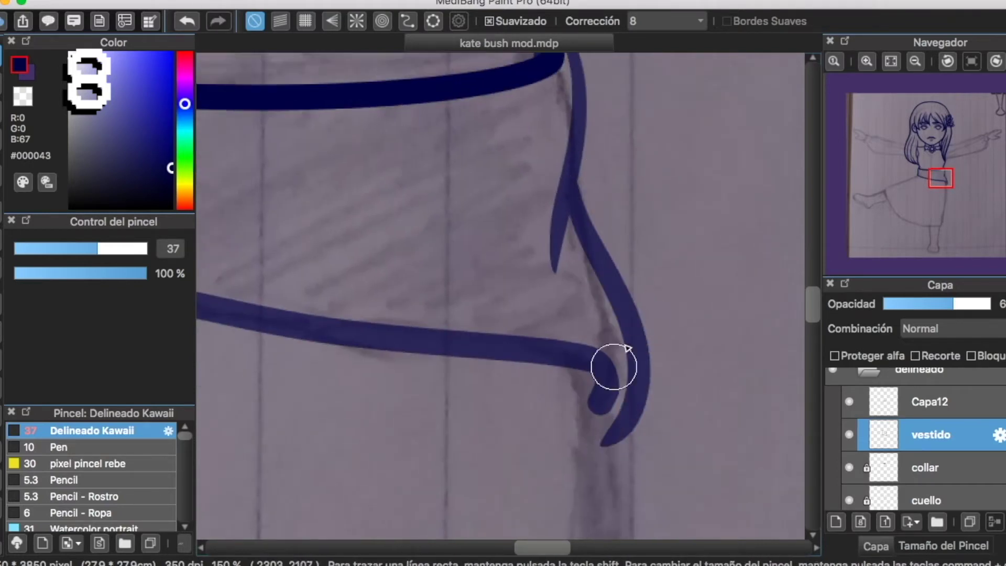
scroll(633, 292, "down", 1)
Return vestido to 100% opacity and merge the waistband's upper edge layer into it.
left_click(988, 304)
left_click(916, 62)
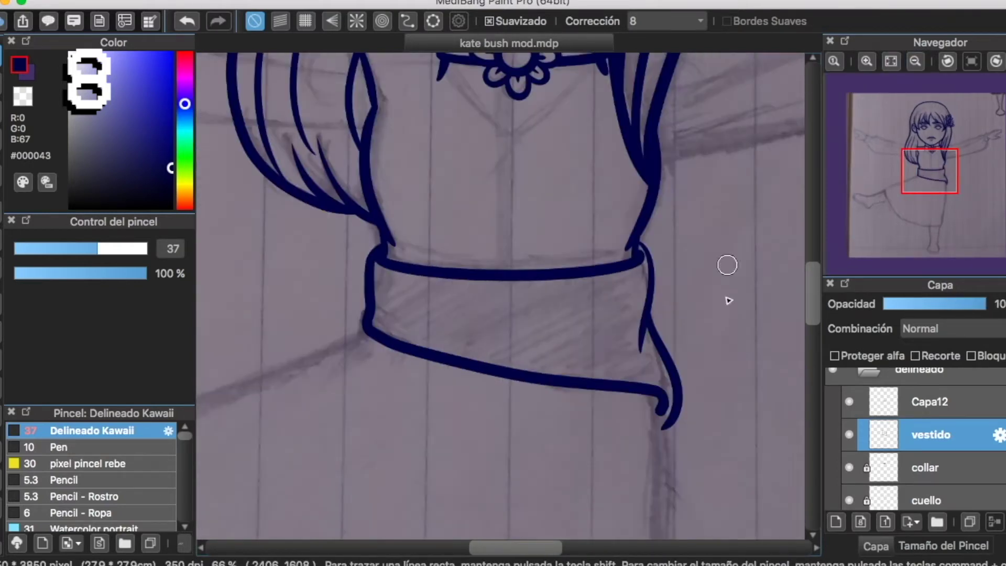
left_click(897, 400)
left_click(994, 522)
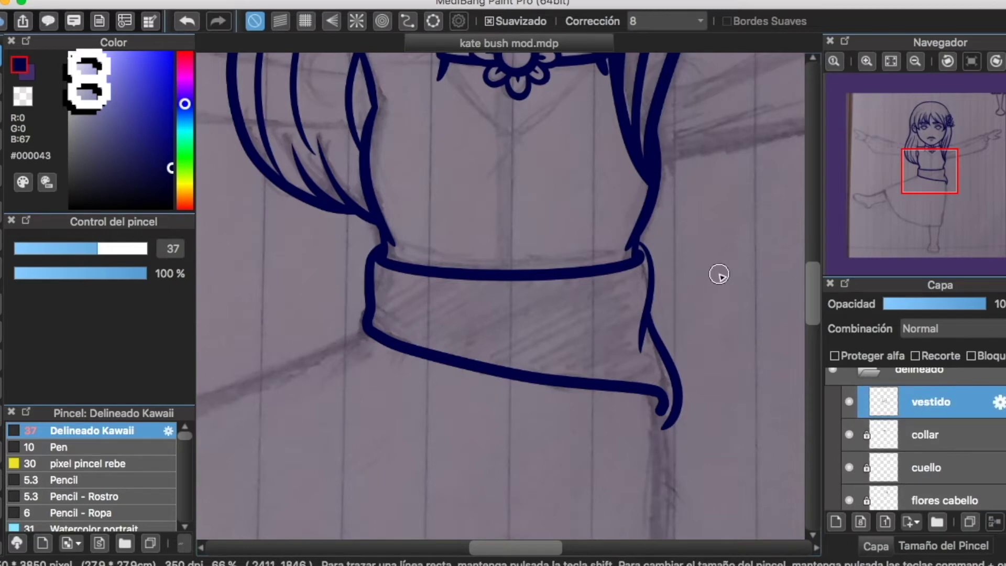
Ink one diagonal side of the V neckline below the choker on a new layer and delete the excess at its end.
scroll(709, 272, "left", 2)
scroll(707, 272, "left", 2)
left_click(918, 60)
left_click(918, 59)
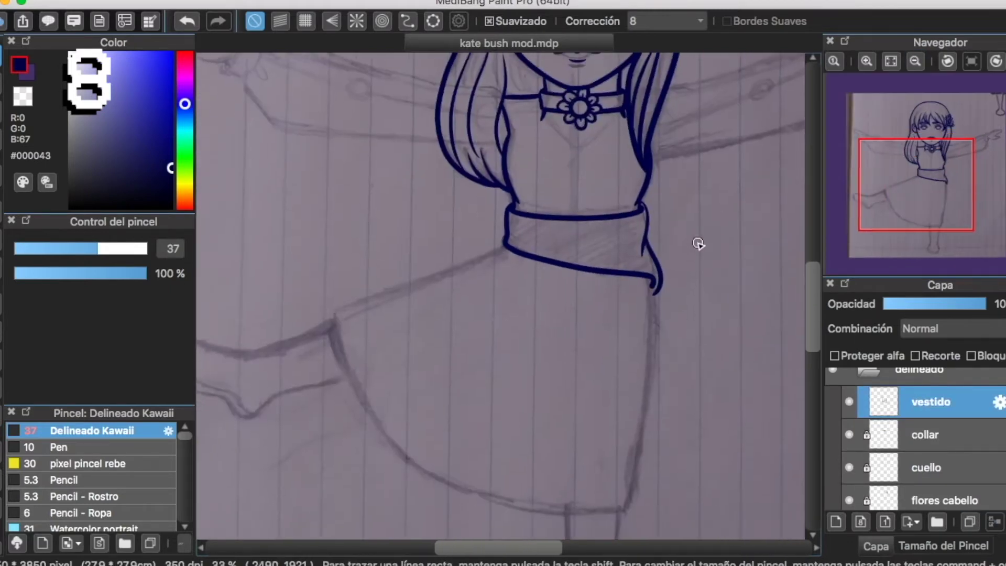
scroll(700, 245, "up", 3)
left_click(867, 62)
left_click(868, 62)
left_click(868, 62)
scroll(652, 271, "up", 3)
scroll(653, 271, "up", 1)
key("super+z")
mouse_move(484, 385)
left_mouse_down()
mouse_move(606, 288)
mouse_move(637, 257)
mouse_move(637, 232)
left_mouse_up()
left_click(2, 332)
key("Delete")
key("super+d")
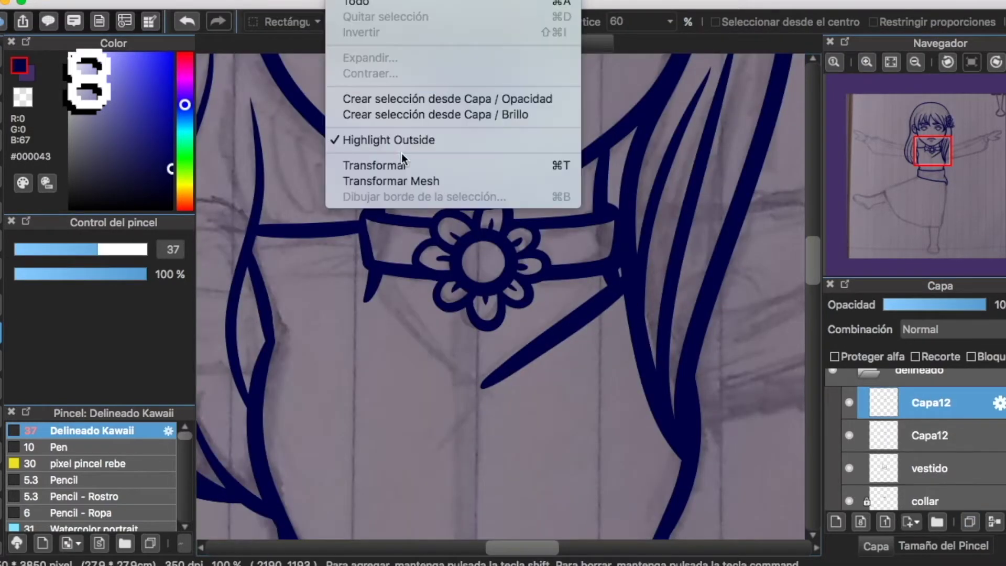
Transform the copied neckline line into the V's mirrored opposite side and round off its outer end below the choker.
left_click(382, 164)
left_click_drag(572, 308, 440, 308)
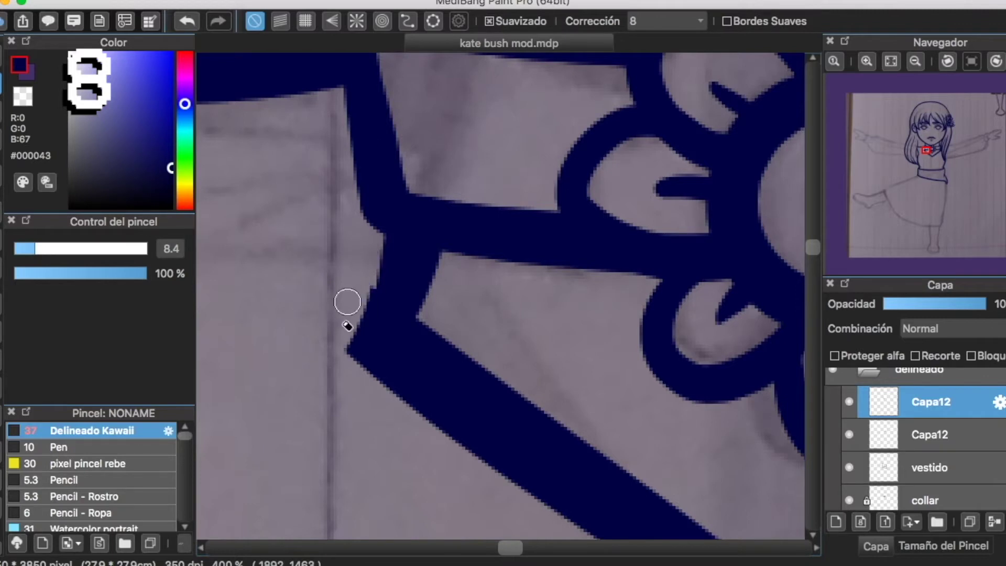
left_click(3, 55)
mouse_move(393, 356)
left_mouse_down()
mouse_move(354, 308)
mouse_move(381, 271)
left_mouse_up()
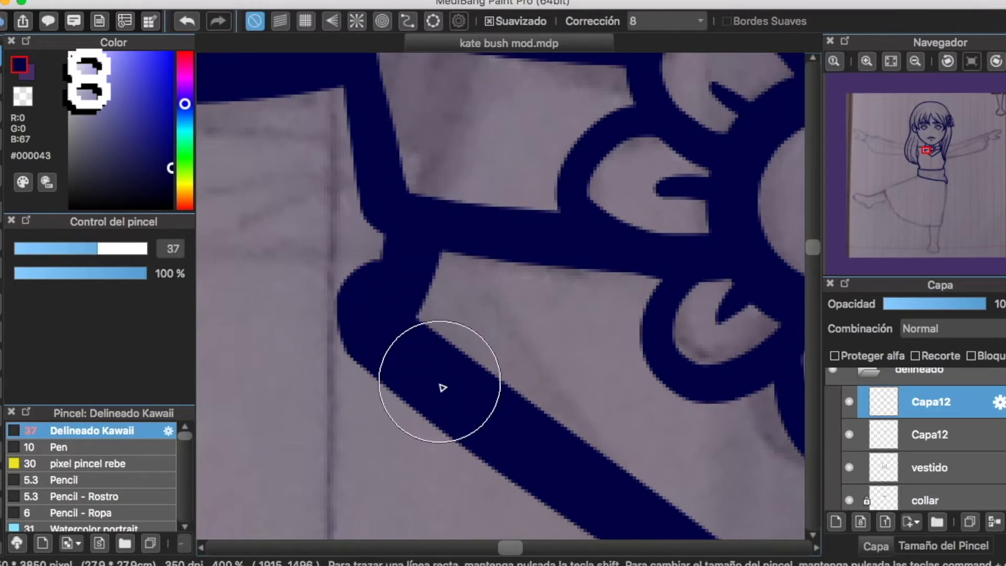
Erase the excess ink at the tip of the V neckline on both Capa12 layers and merge them down into vestido.
scroll(440, 393, "right", 10)
scroll(440, 400, "left", 3)
scroll(563, 274, "down", 5)
left_click(2, 84)
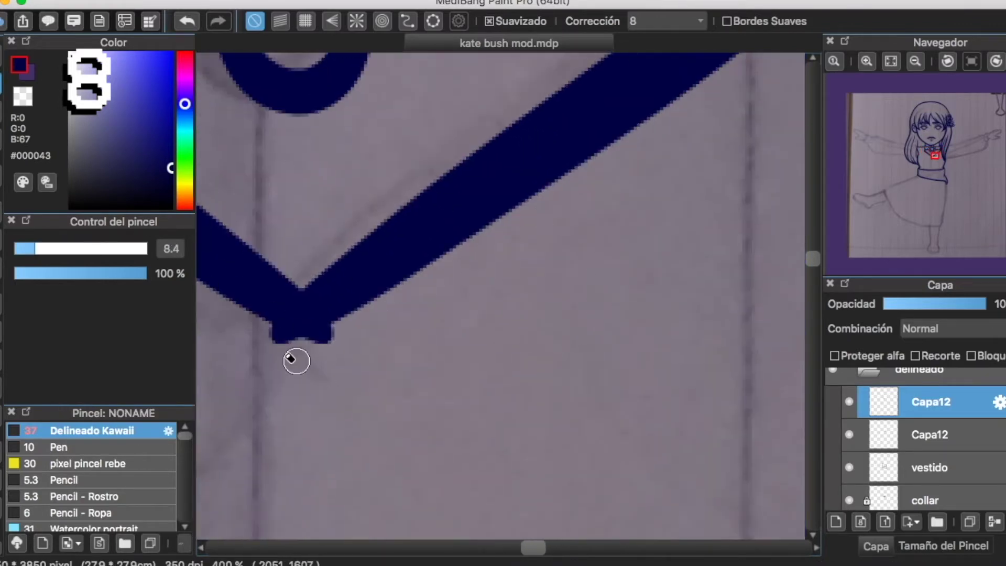
left_click(930, 434)
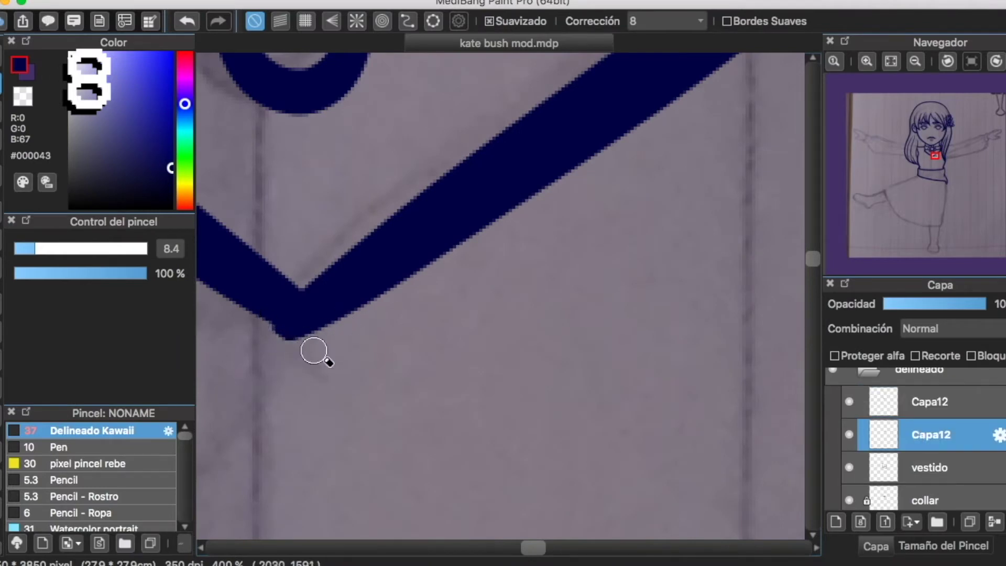
left_click(931, 401)
left_click(993, 522)
left_click(993, 521)
Select and delete the stray brush dot in the margin beside the scanned sketch on vestido.
left_click(918, 63)
left_click(918, 63)
left_click(917, 63)
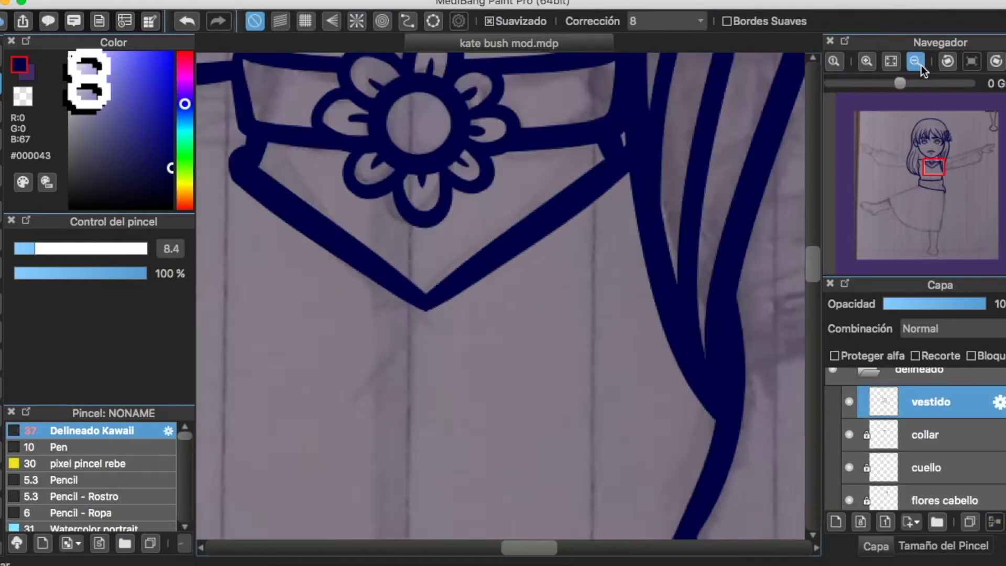
left_click(918, 62)
left_click(918, 63)
scroll(613, 317, "down", 5)
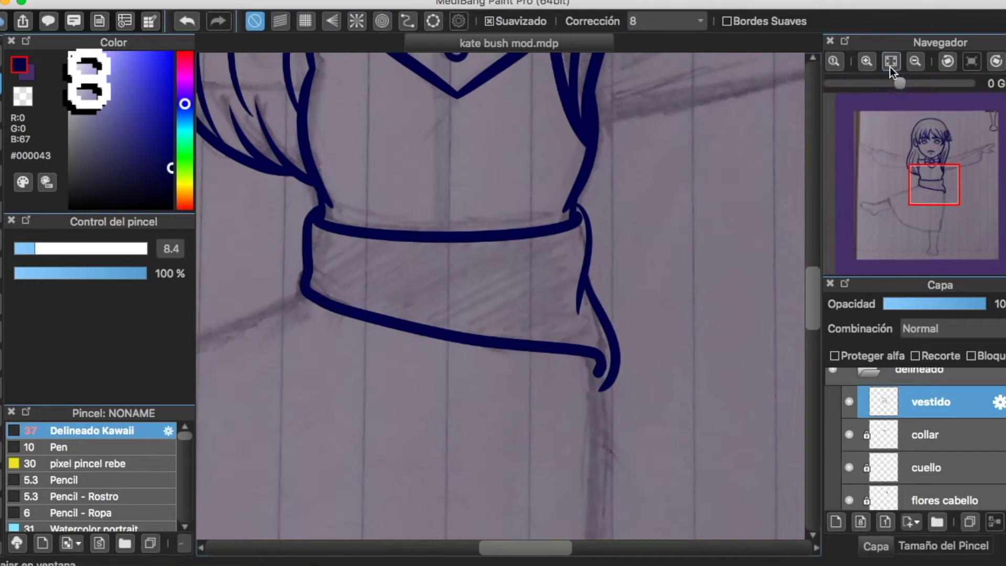
left_click(890, 61)
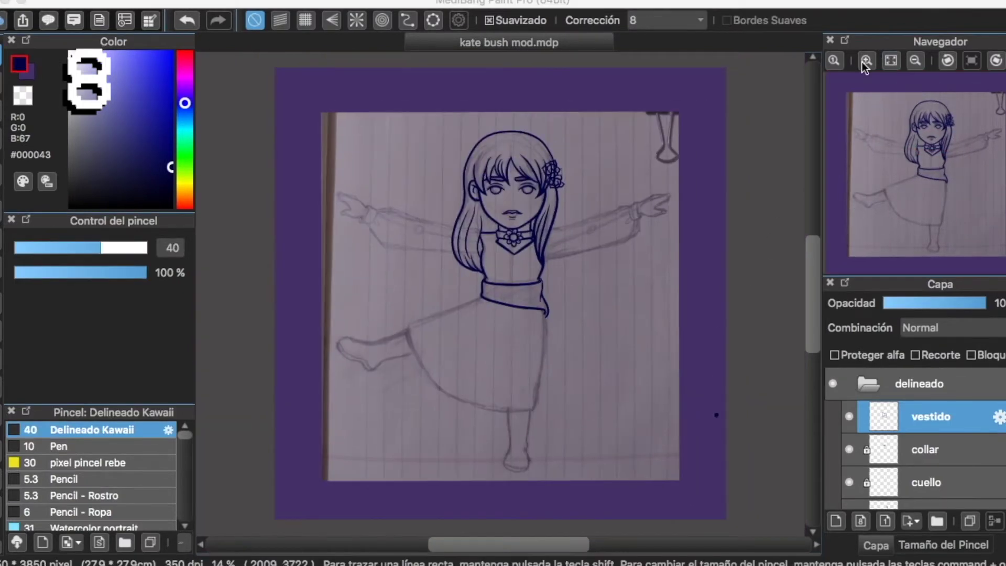
left_click(866, 61)
left_click_drag(943, 303, 984, 302)
left_click(1, 303)
left_click_drag(563, 350, 683, 278)
key("Delete")
key("super+d")
Ink the lower edge of the outstretched sleeve from cuff to bodice on a new layer with brush size 36.
scroll(382, 208, "up", 4)
scroll(382, 209, "left", 6)
key("b")
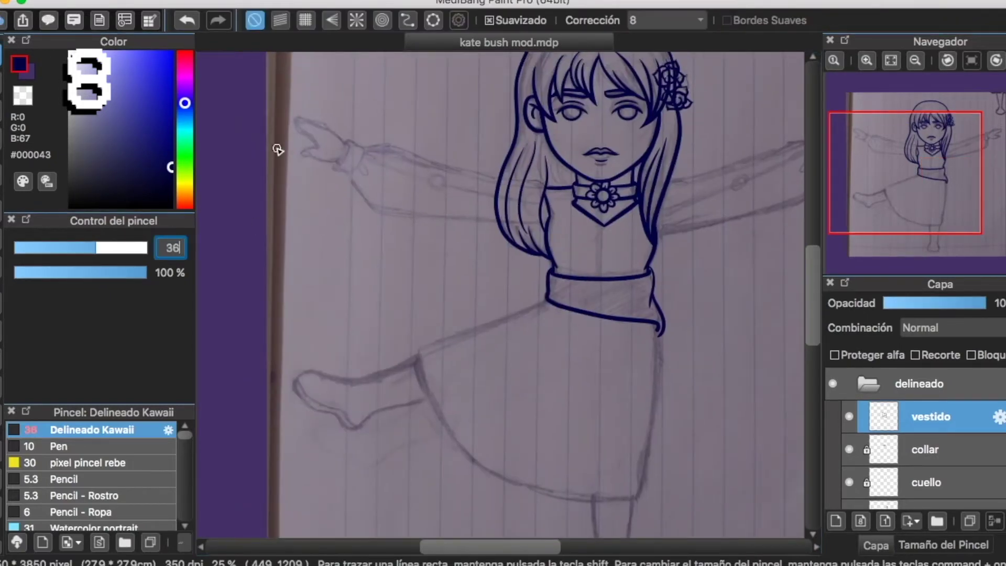
left_click(866, 61)
left_click(867, 61)
left_click(866, 60)
scroll(757, 111, "down", 2)
scroll(738, 111, "up", 6)
scroll(738, 111, "left", 4)
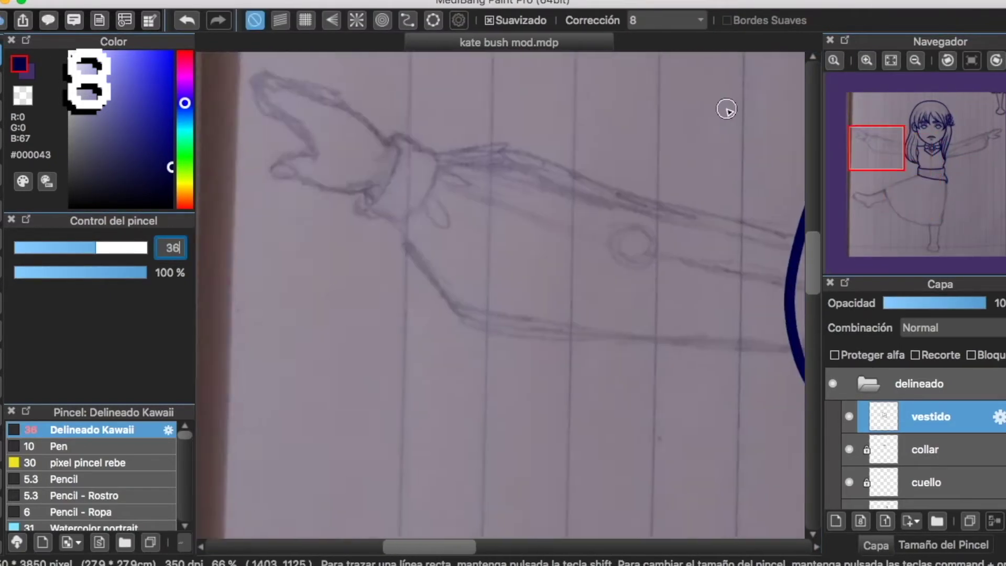
scroll(728, 110, "right", 3)
left_click(836, 521)
scroll(431, 237, "left", 3)
mouse_move(407, 216)
left_mouse_down()
mouse_move(445, 285)
mouse_move(621, 307)
left_mouse_up()
scroll(577, 307, "right", 3)
key("super+z")
mouse_move(211, 182)
left_mouse_down()
mouse_move(292, 291)
mouse_move(811, 327)
left_mouse_up()
Ink the sleeve's upper edge from the cuff through the hair to the shoulder and lower the opacity of Capa12.
scroll(453, 314, "up", 2)
scroll(450, 260, "right", 1)
left_click_drag(229, 145, 741, 265)
scroll(617, 321, "right", 3)
left_click(943, 305)
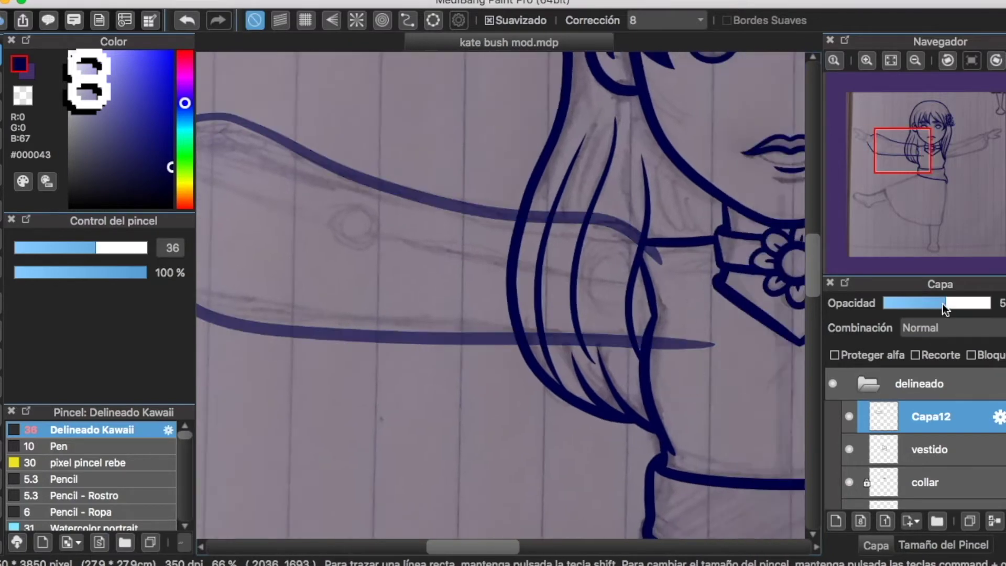
Try deleting the ends of both sleeve lines that overshoot the bodice's side on Capa12.
scroll(845, 144, "up", 2)
scroll(575, 258, "right", 5)
left_click(1, 331)
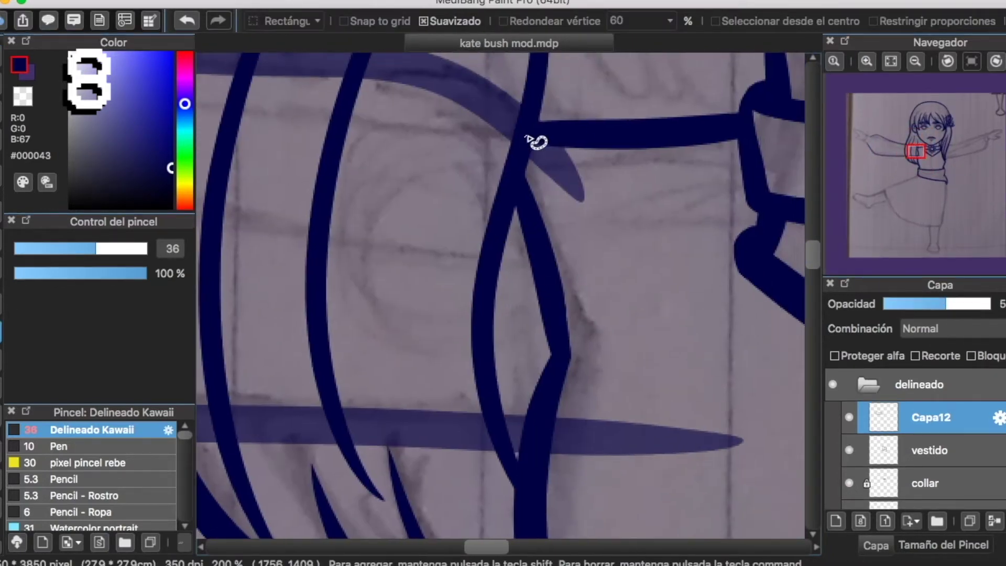
left_click_drag(532, 199, 526, 130)
key("Delete")
key("super+d")
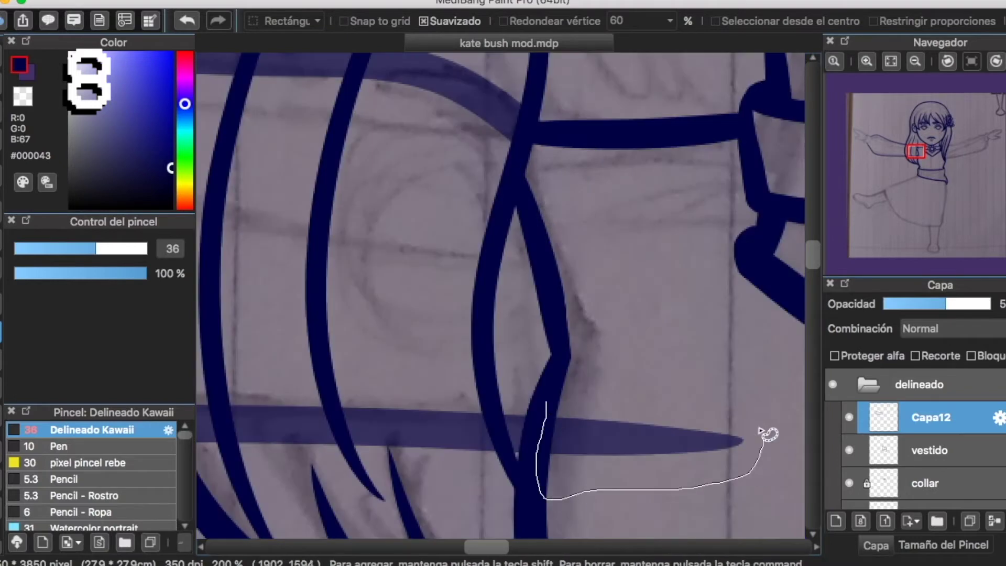
left_click_drag(768, 434, 763, 426)
key("Delete")
key("super+d")
Return Capa12 to 100% opacity, fade the cabello layer and select vestido.
mouse_move(885, 305)
left_mouse_down()
mouse_move(992, 305)
mouse_move(946, 305)
left_mouse_up()
scroll(973, 479, "down", 2)
scroll(930, 461, "down", 2)
left_click(930, 448)
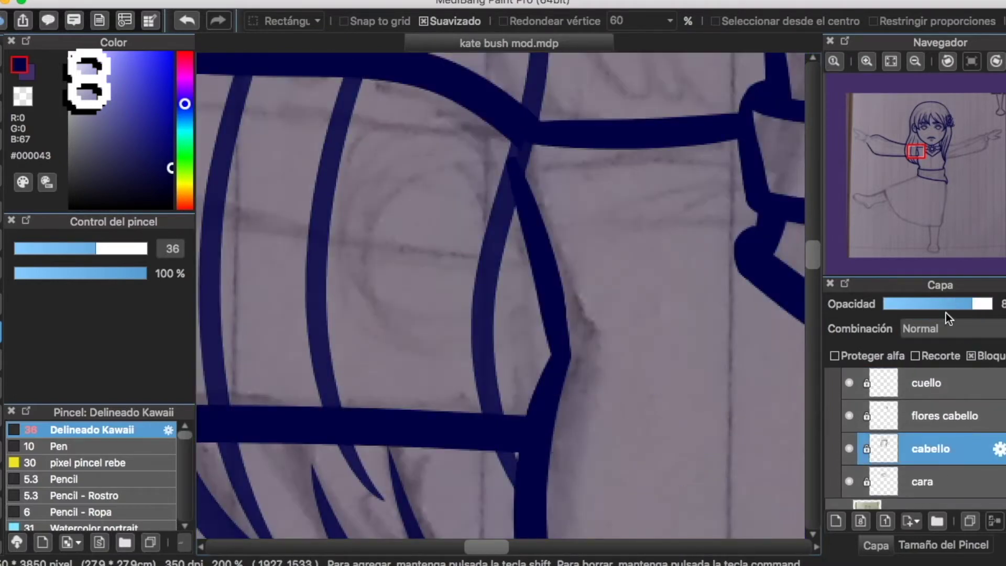
scroll(546, 203, "left", 2)
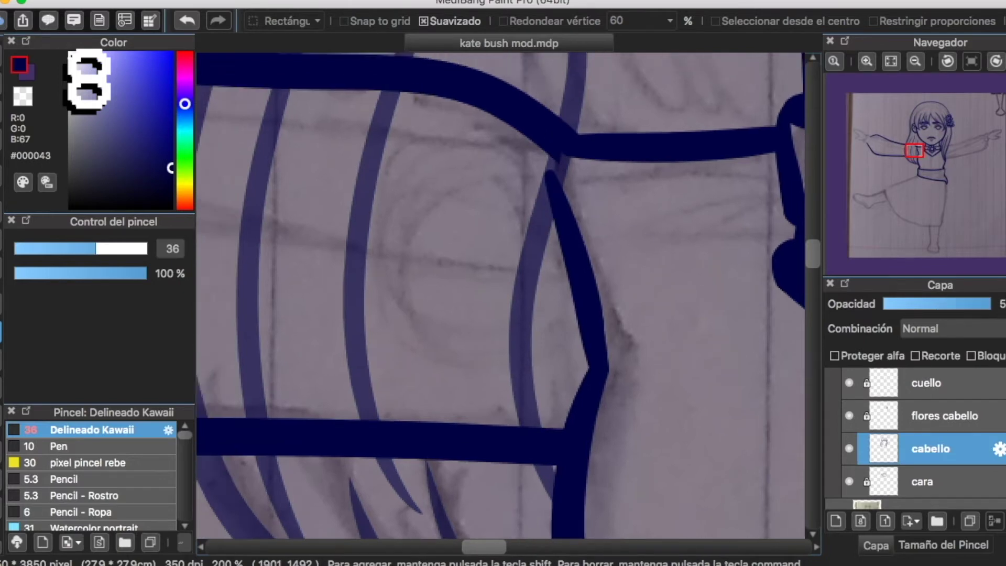
left_click(989, 304)
scroll(977, 420, "up", 3)
left_click(948, 304)
left_click(934, 438)
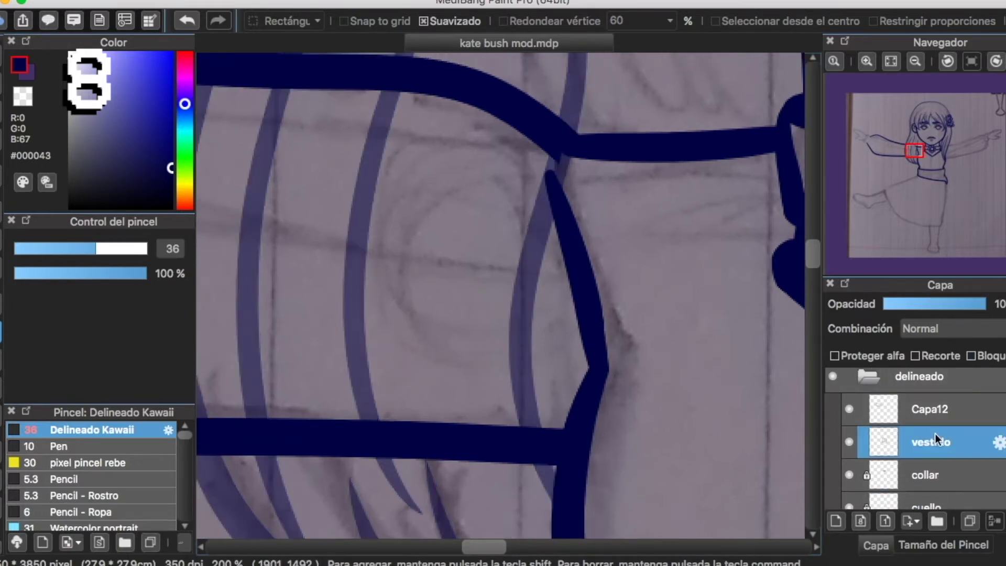
Undo the layer opacity changes and the deletions of the sleeve lines' overshooting ends.
key("super+z")
key("super+z")
key("super+z")
key("super+z")
key("super+z")
key("super+z")
key("super+z")
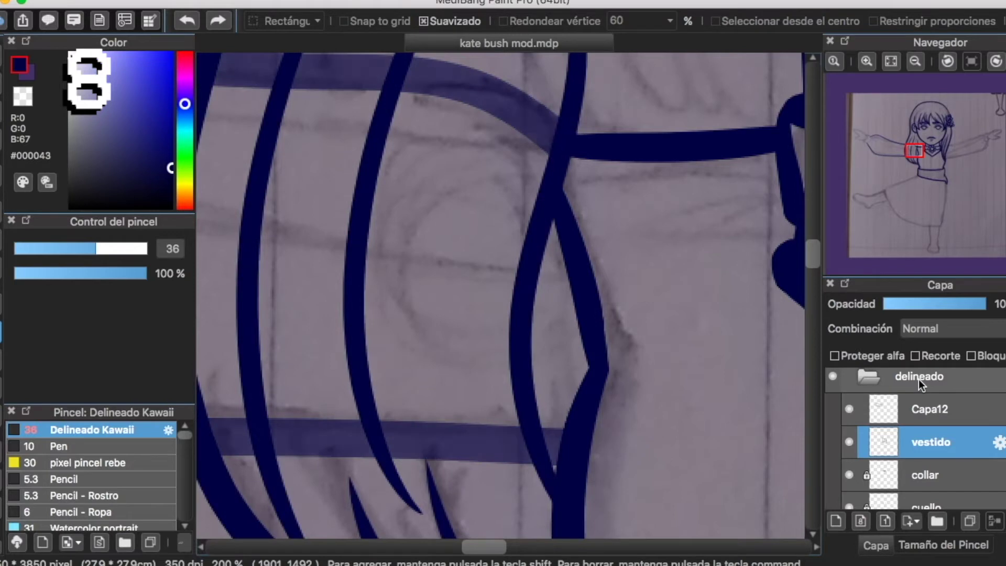
key("super+z")
key("super+z")
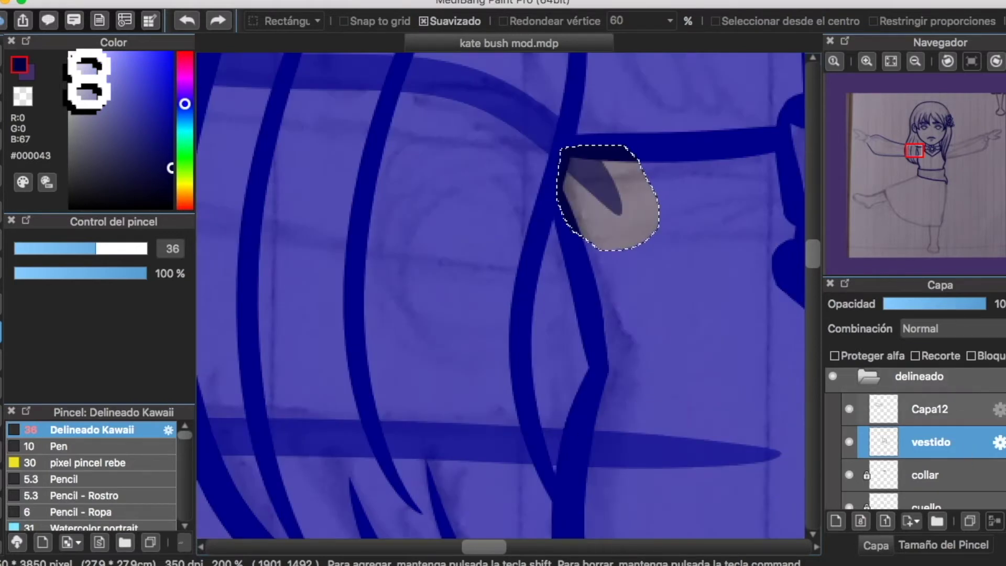
Lower the opacity of the cabello layer to reveal the dress lines beneath the hair at the shoulder.
scroll(941, 460, "down", 3)
left_click(941, 463)
left_click(938, 304)
left_click(765, 318)
scroll(873, 219, "up", 1)
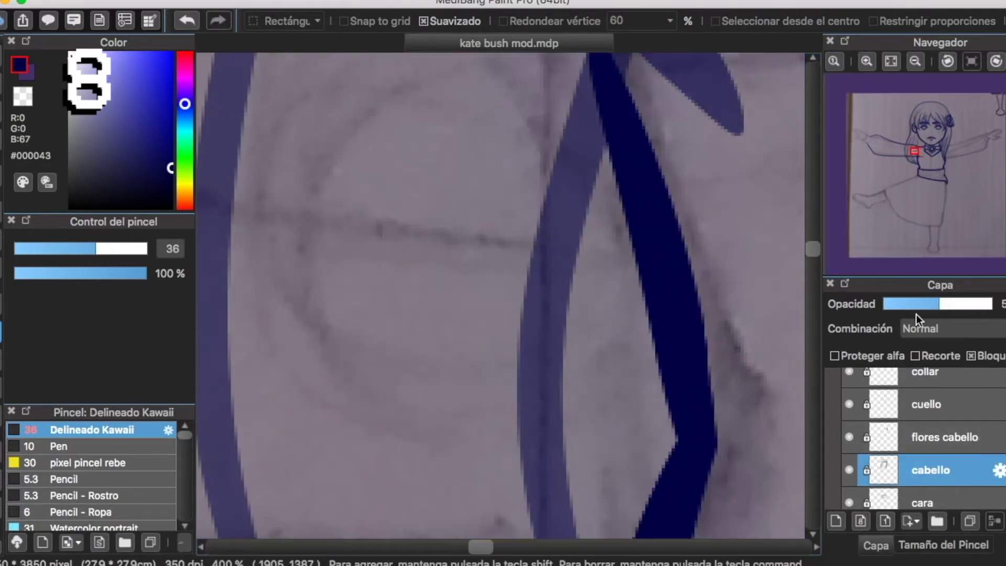
Ink a stroke on vestido joining the end of the shoulder line to the bodice's side line below it.
scroll(930, 445, "up", 3)
left_click(930, 450)
scroll(764, 298, "up", 4)
scroll(763, 299, "right", 4)
left_click(2, 55)
scroll(400, 199, "down", 1)
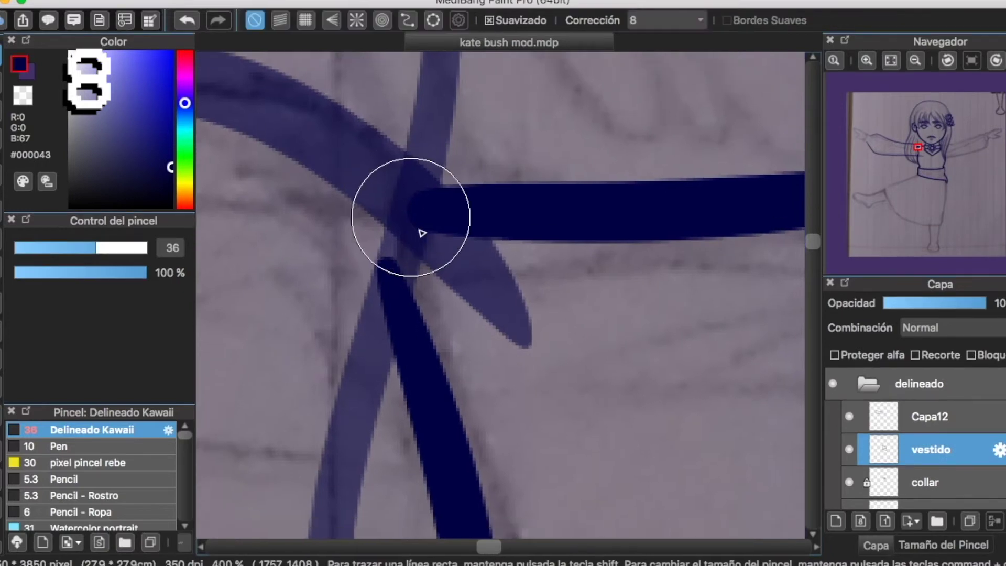
left_click_drag(419, 215, 453, 429)
scroll(447, 409, "down", 3)
key("super+z")
left_click_drag(413, 136, 445, 411)
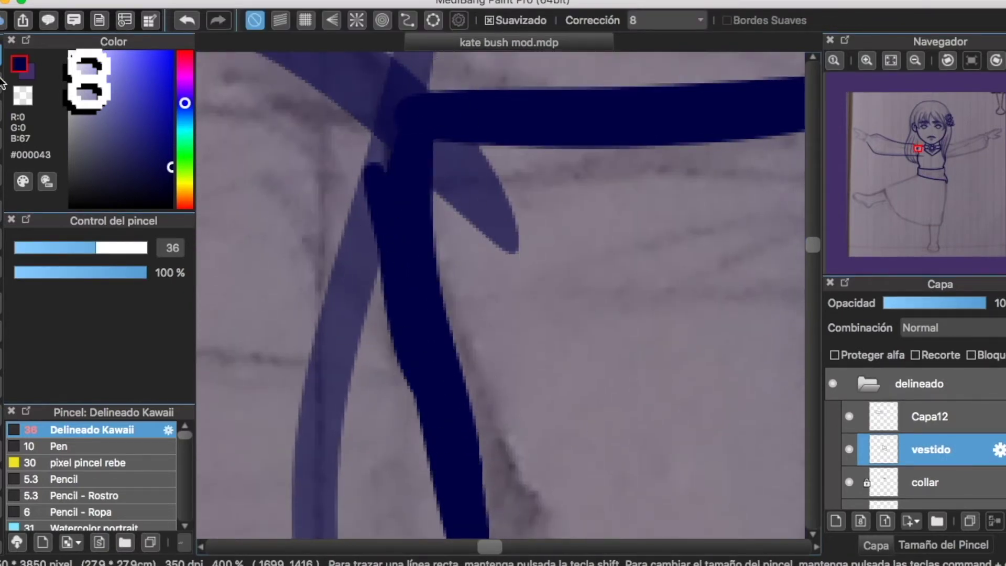
Erase the old line end and bumps along the sleeve-facing edge of the new shoulder-to-side stroke.
left_click(2, 82)
mouse_move(376, 150)
left_mouse_down()
mouse_move(406, 385)
mouse_move(371, 314)
left_mouse_up()
key("super+z")
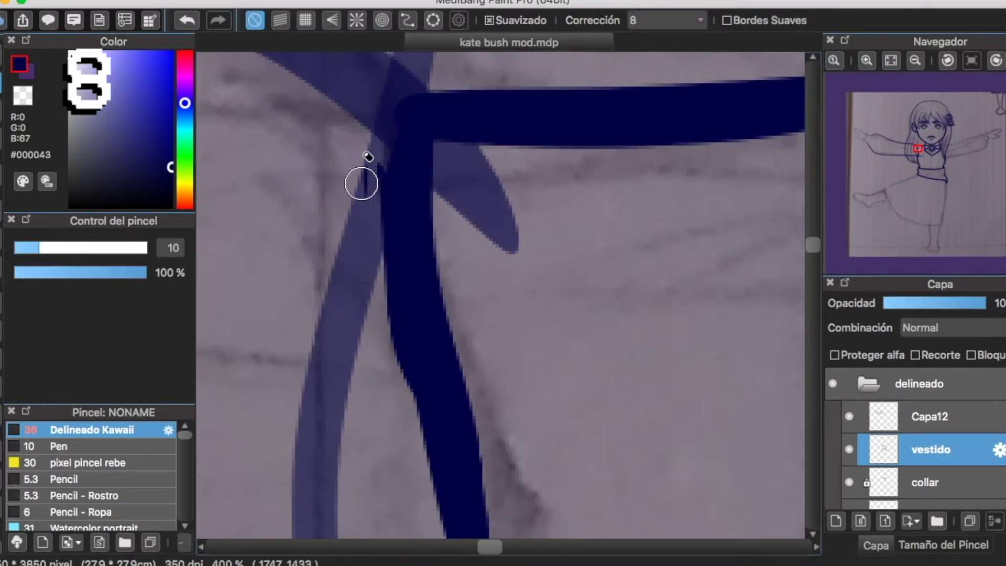
left_click(995, 60)
left_click(994, 61)
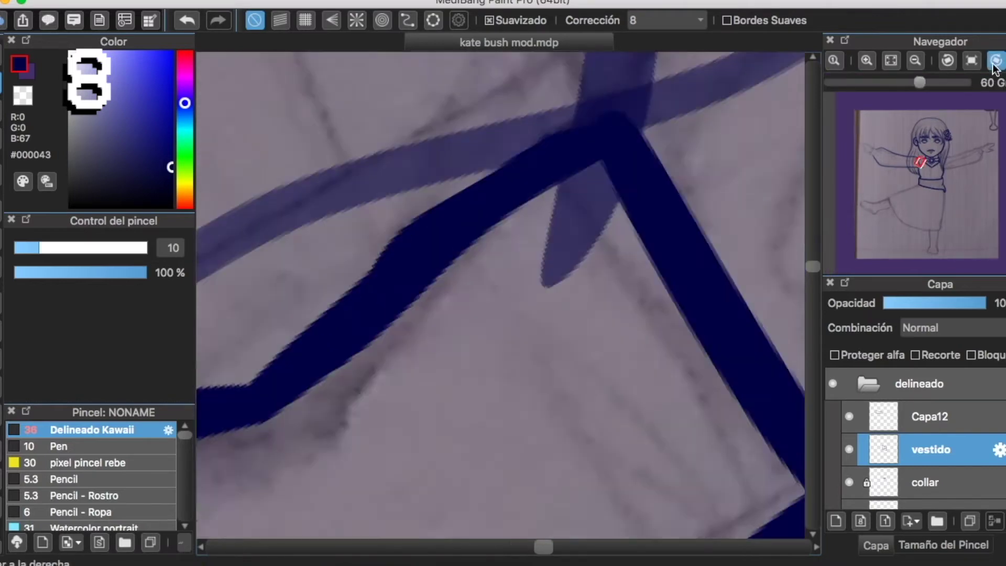
left_click(995, 61)
left_click_drag(371, 209, 737, 205)
key("super+z")
left_click_drag(378, 199, 677, 179)
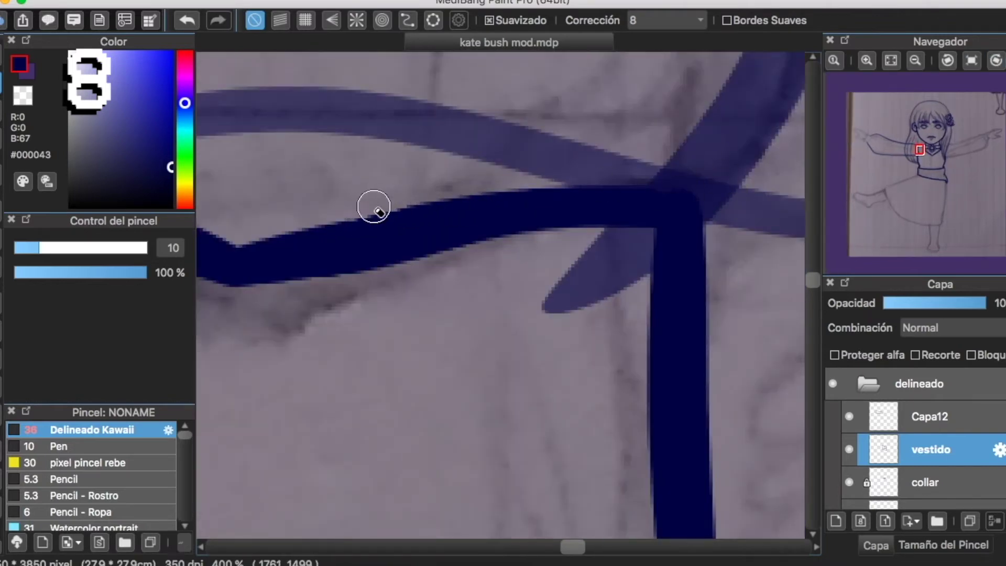
Smooth the bodice-facing edge of the shoulder-to-side stroke with an 8.7 brush and the eraser, and lock vestido.
left_click(2, 54)
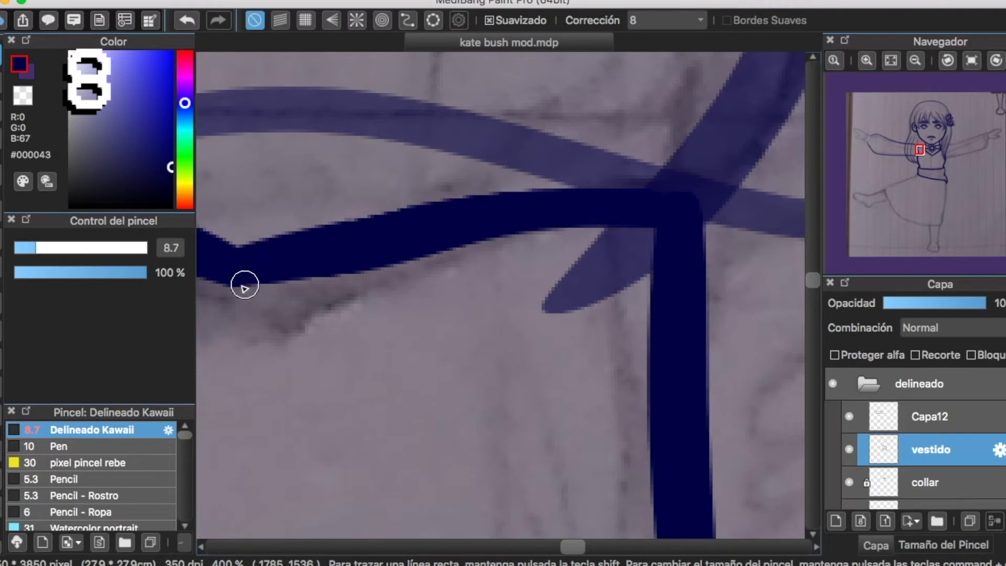
left_click_drag(312, 276, 686, 219)
key("e")
left_click_drag(257, 301, 522, 244)
key("super+z")
left_click_drag(263, 298, 580, 239)
left_click(971, 60)
left_click(915, 61)
left_click(915, 60)
left_click(915, 60)
left_click_drag(629, 328, 608, 218)
Select and delete the ends of both sleeve lines that extend past the bodice's side on Capa12.
scroll(633, 368, "right", 9)
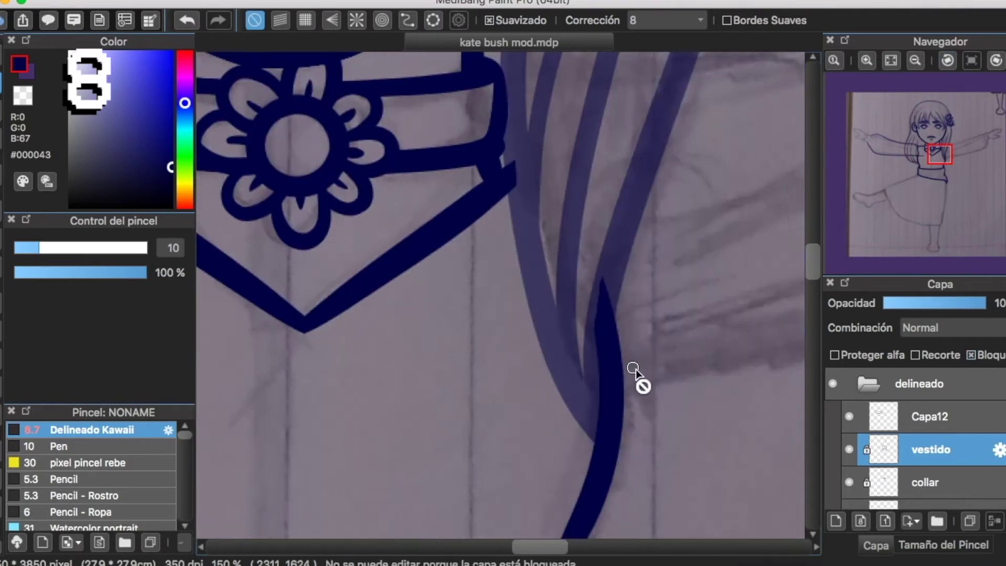
scroll(683, 363, "left", 7)
scroll(683, 364, "down", 4)
scroll(897, 397, "down", 3)
scroll(950, 390, "up", 3)
left_click(937, 416)
scroll(554, 252, "up", 7)
scroll(555, 252, "left", 5)
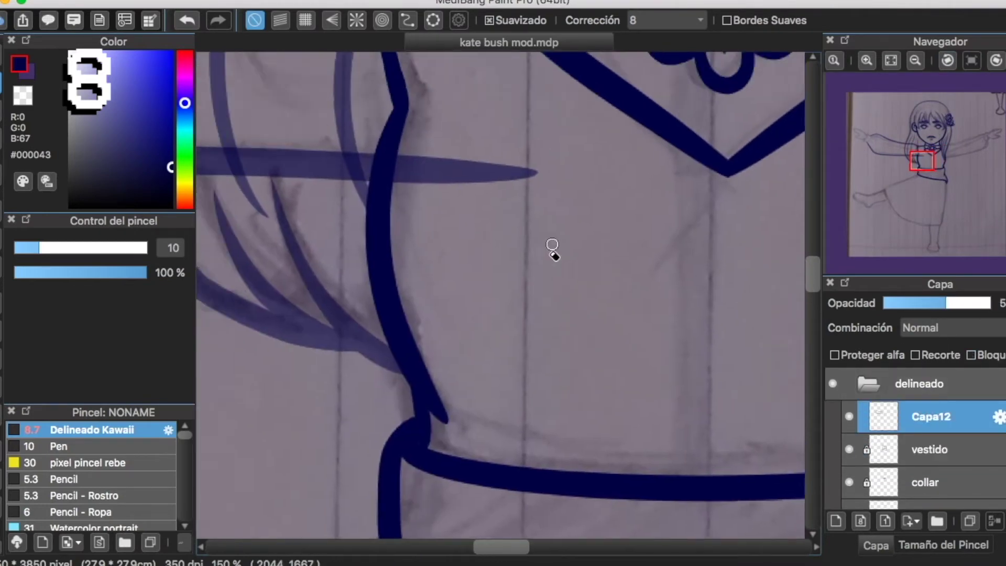
left_click(864, 61)
left_click(1, 331)
mouse_move(466, 306)
left_mouse_down()
mouse_move(460, 369)
mouse_move(466, 307)
left_mouse_up()
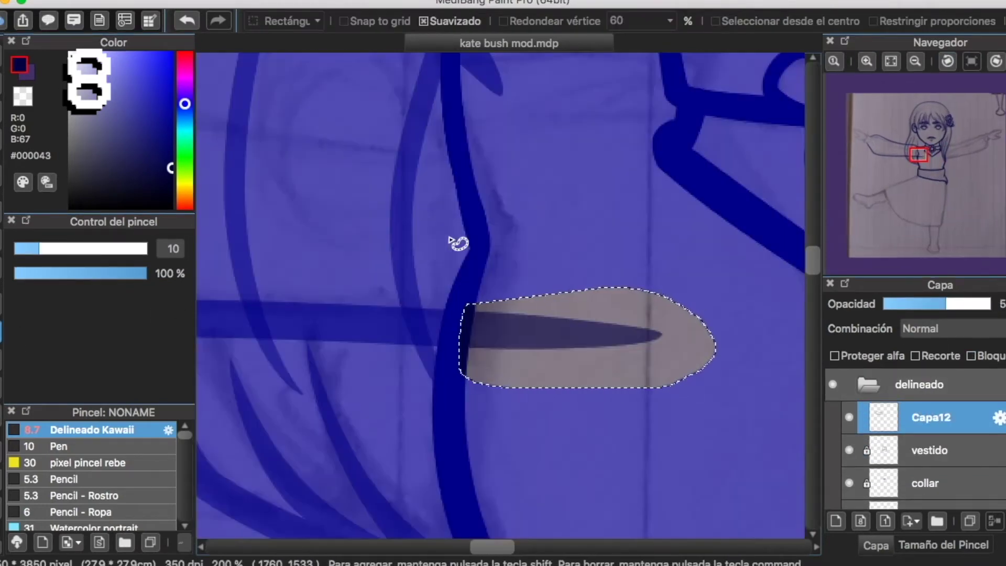
scroll(555, 281, "up", 5)
mouse_move(498, 241)
left_mouse_down()
mouse_move(555, 299)
mouse_move(489, 239)
left_mouse_up()
key("Delete")
key("ctrl+d")
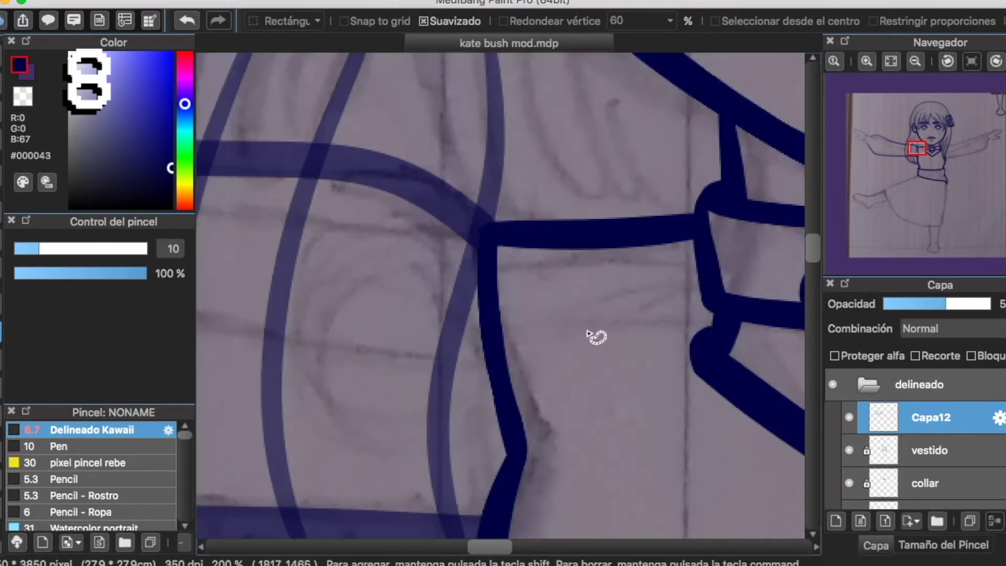
Return Capa12 to 100% opacity and delete the hair strands crossing the inside of the sleeve on cabello.
scroll(941, 455, "down", 4)
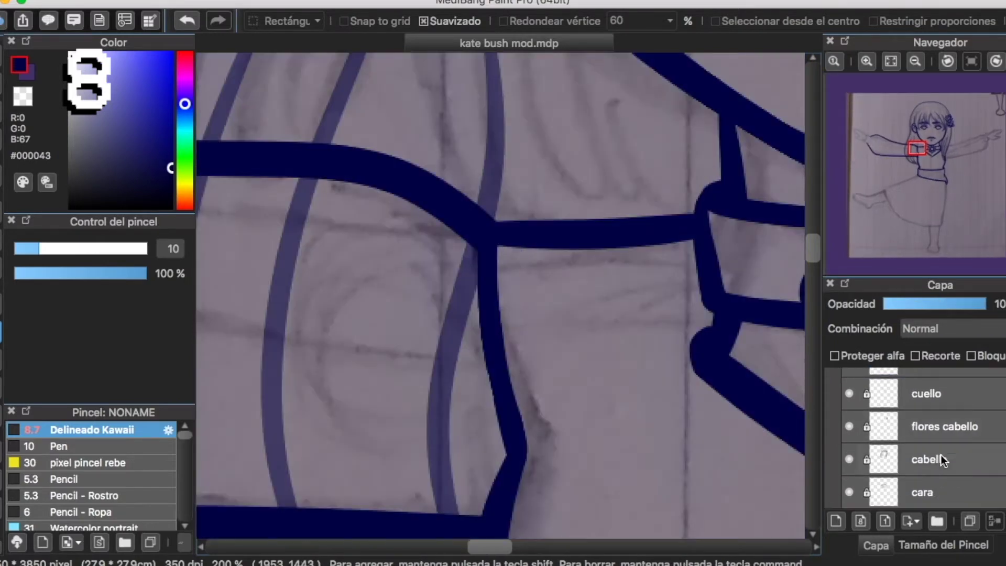
scroll(557, 215, "left", 5)
mouse_move(337, 95)
left_mouse_down()
mouse_move(442, 98)
mouse_move(690, 134)
mouse_move(755, 208)
left_mouse_up()
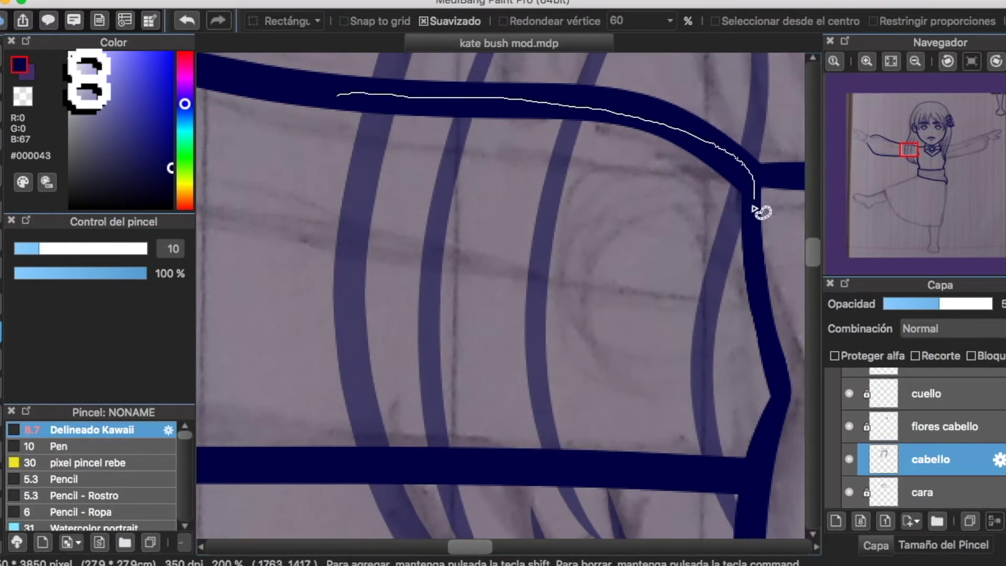
left_click_drag(477, 474, 296, 98)
key("Delete")
scroll(607, 278, "down", 4)
scroll(606, 279, "right", 3)
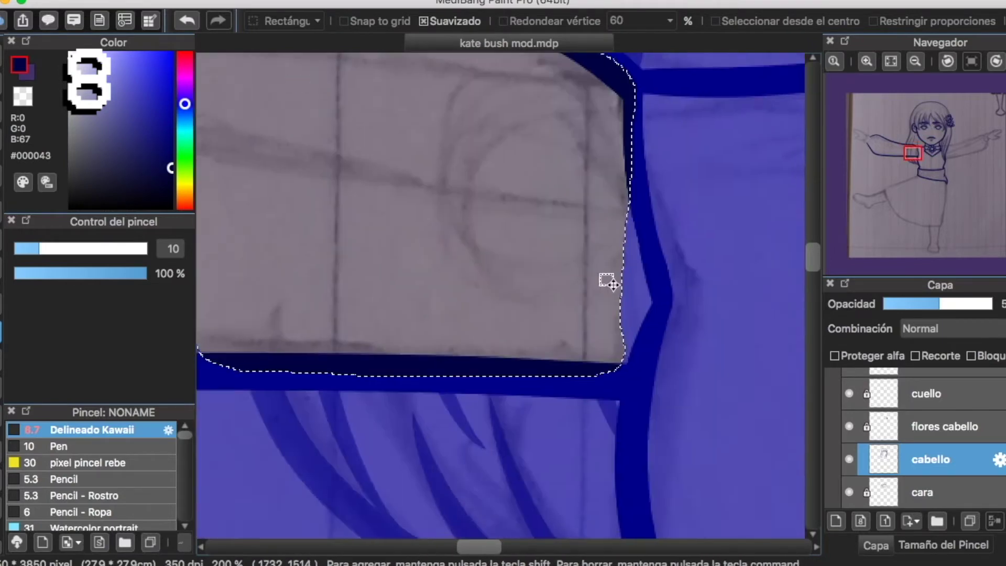
key("super+d")
left_click_drag(603, 284, 605, 276)
key("Delete")
key("super+d")
Return the cabello layer to 100% opacity and make Capa12 the active layer again.
scroll(697, 322, "up", 8)
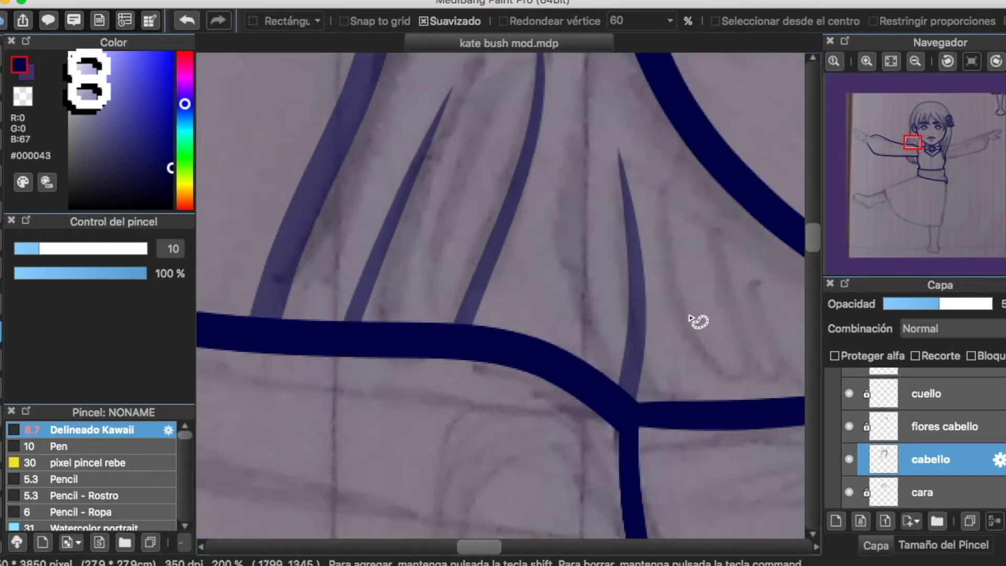
left_click(917, 62)
left_click(917, 62)
scroll(723, 339, "left", 3)
scroll(723, 339, "left", 2)
left_click(989, 303)
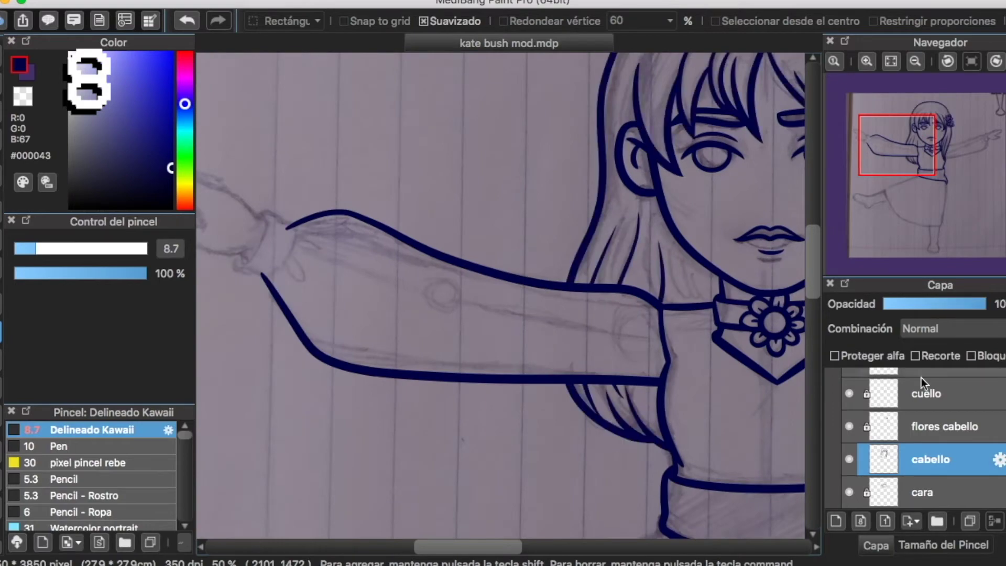
scroll(953, 414, "up", 4)
left_click(942, 417)
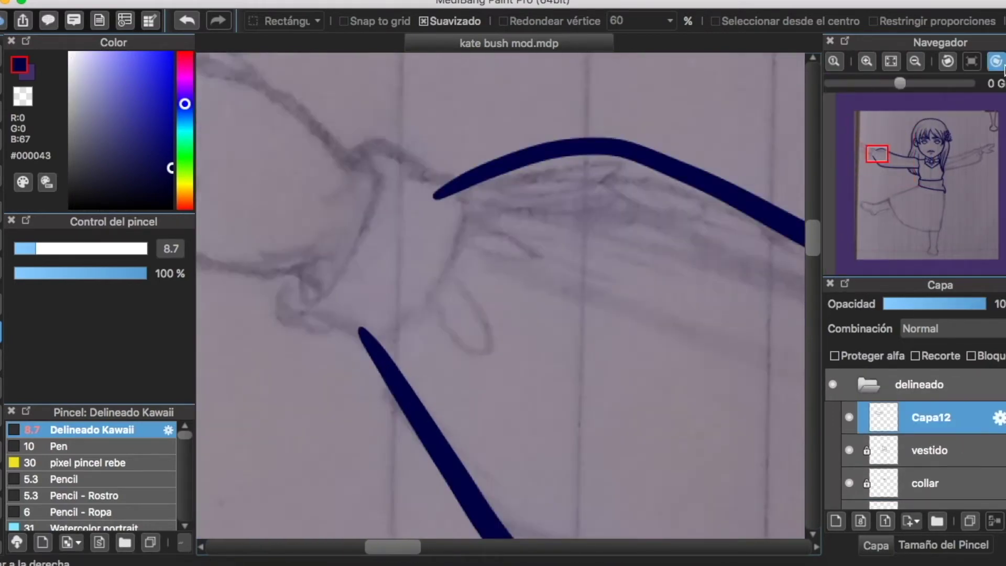
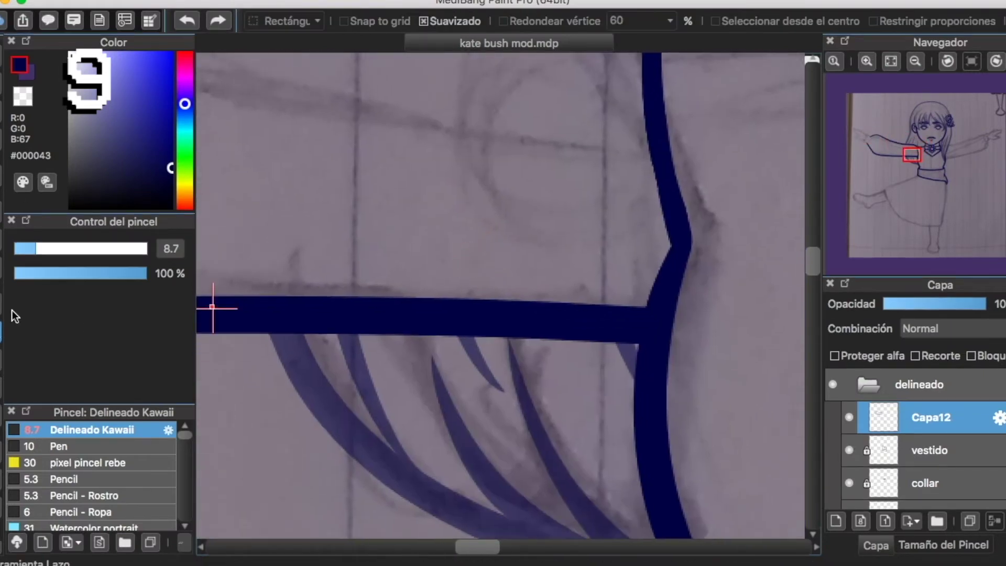
Lasso and delete the leftover hair strand end on cabello in the corner below the sleeve's lower line and beside the bodice.
key("l")
mouse_move(595, 324)
left_mouse_down()
mouse_move(636, 382)
mouse_move(597, 325)
left_mouse_up()
key("super+z")
scroll(930, 445, "down", 5)
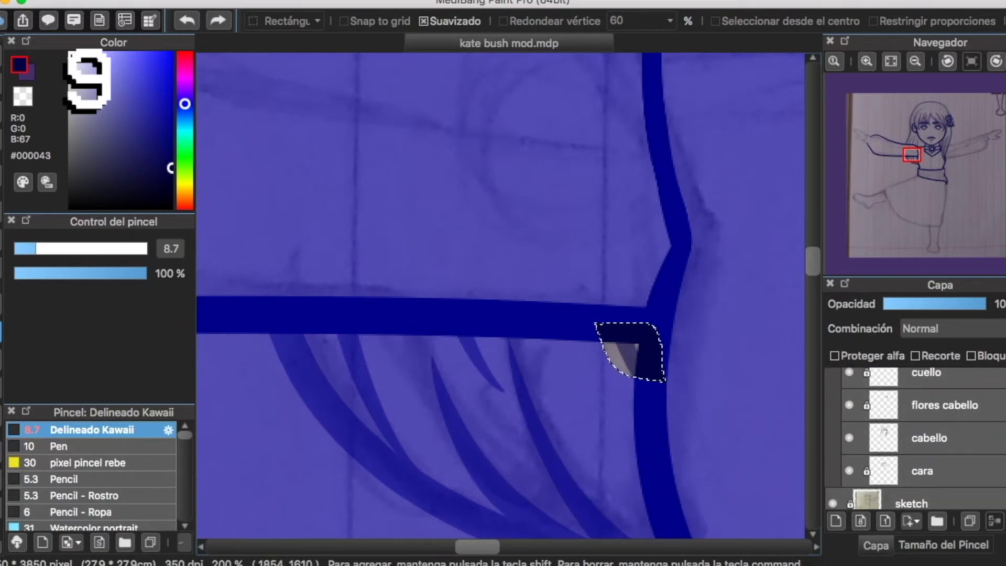
left_click(930, 440)
key("Delete")
Return the cabello layer to 100% opacity, make Capa12 active and clear the selection.
left_click(989, 303)
scroll(947, 426, "up", 5)
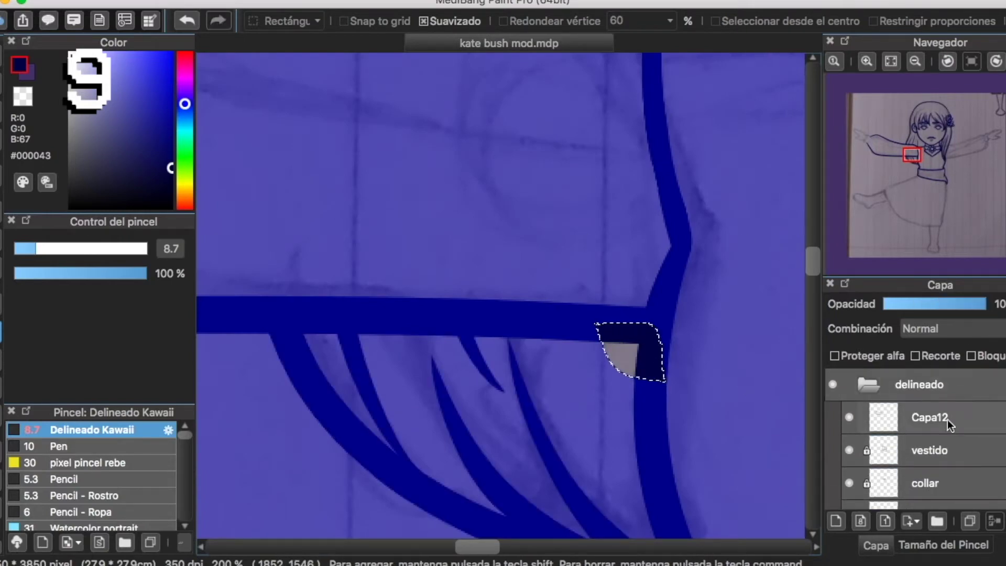
scroll(975, 384, "down", 5)
scroll(964, 413, "up", 5)
left_click(954, 418)
key("super+d")
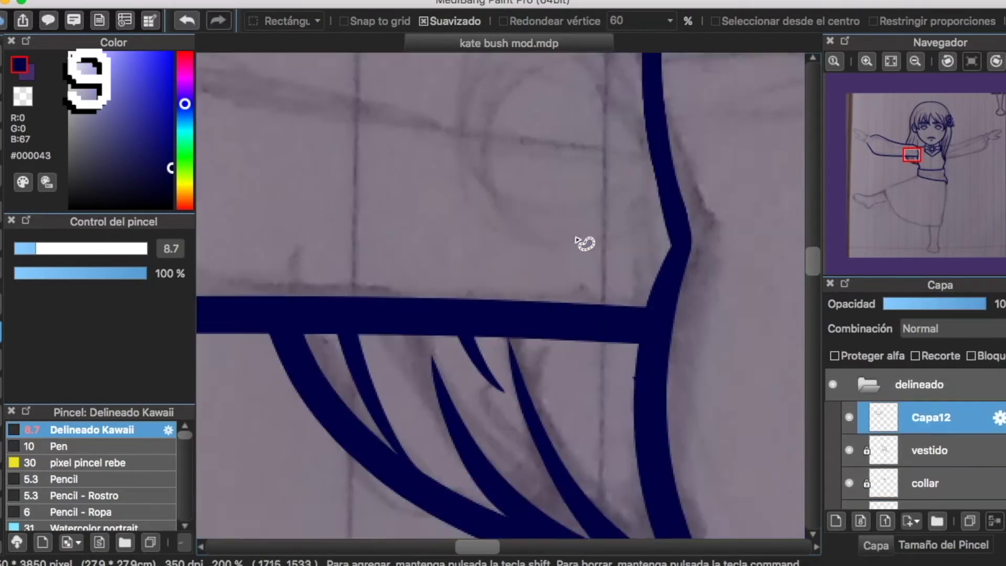
Unlock the vestido layer and set its opacity to 100%.
scroll(583, 247, "down", 2)
scroll(592, 256, "up", 2)
left_click(935, 448)
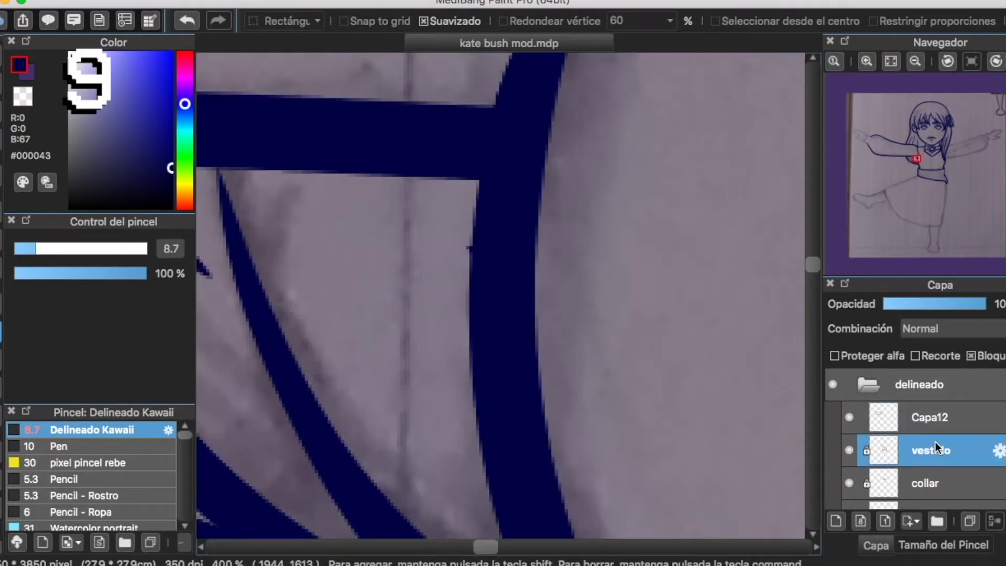
left_click(965, 302)
left_click_drag(967, 306, 988, 304)
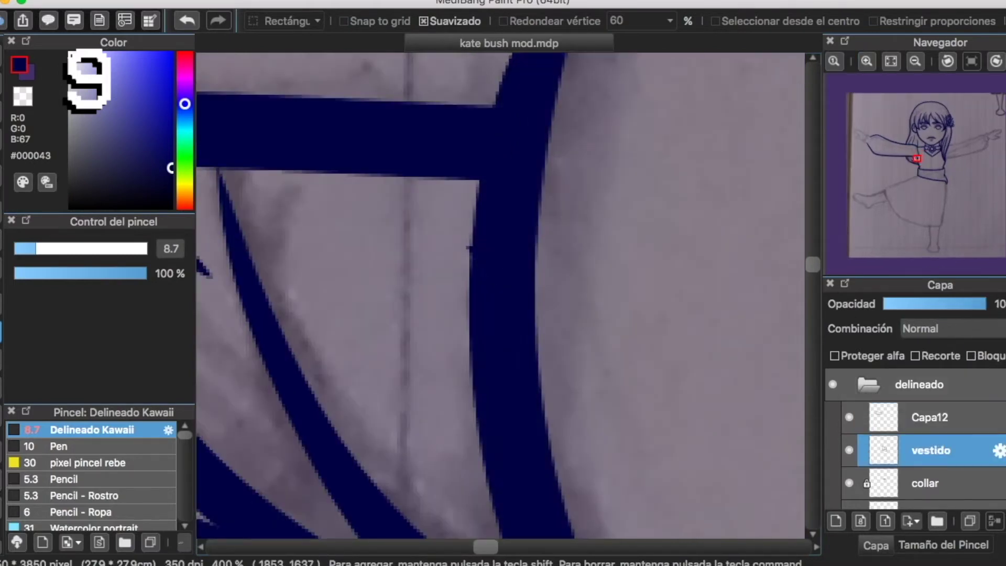
Delete the stray speck beside the bodice's side line on cabello, deselect, and reactivate Capa12.
scroll(933, 430, "down", 3)
left_click(930, 440)
left_click_drag(479, 224, 427, 229)
key("Delete")
left_click(588, 265)
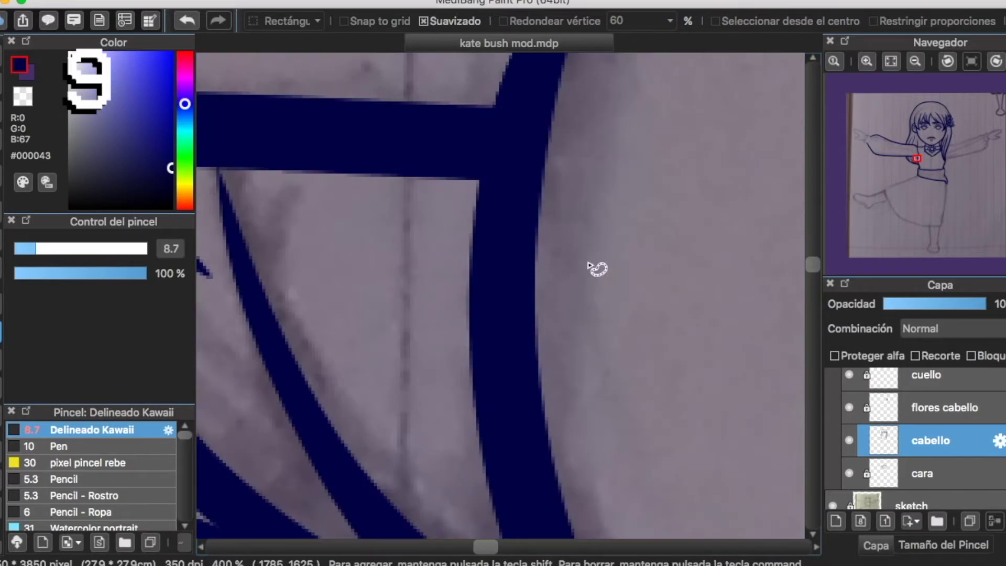
scroll(938, 418, "up", 3)
left_click(938, 417)
Place an ellipse snap guide near the sleeve's wrist opening with the brush and rotate the canvas view to 60 degrees.
scroll(604, 293, "up", 5)
left_click(834, 61)
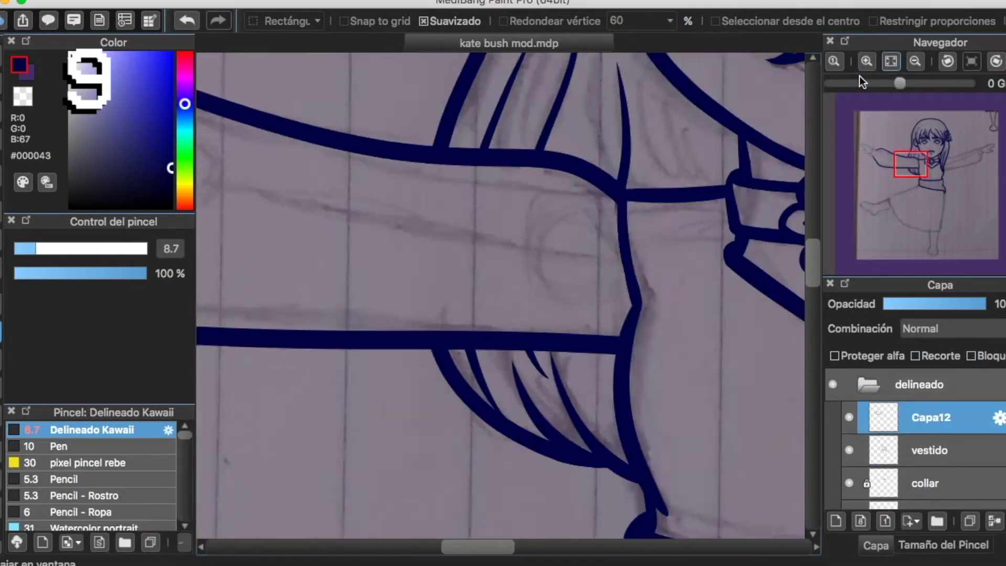
scroll(413, 144, "left", 6)
key("b")
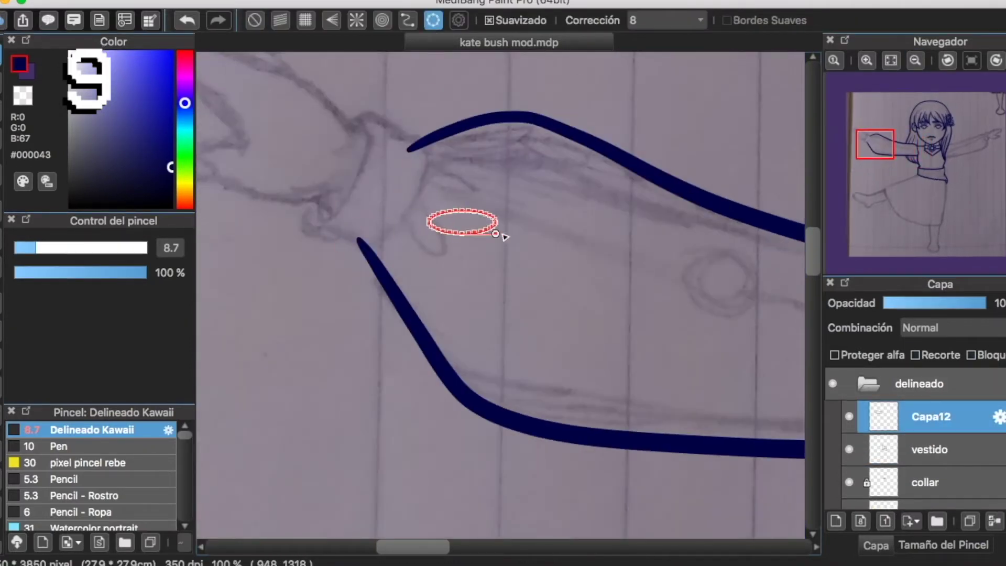
left_click_drag(569, 242, 570, 242)
left_click(996, 61)
left_click(995, 61)
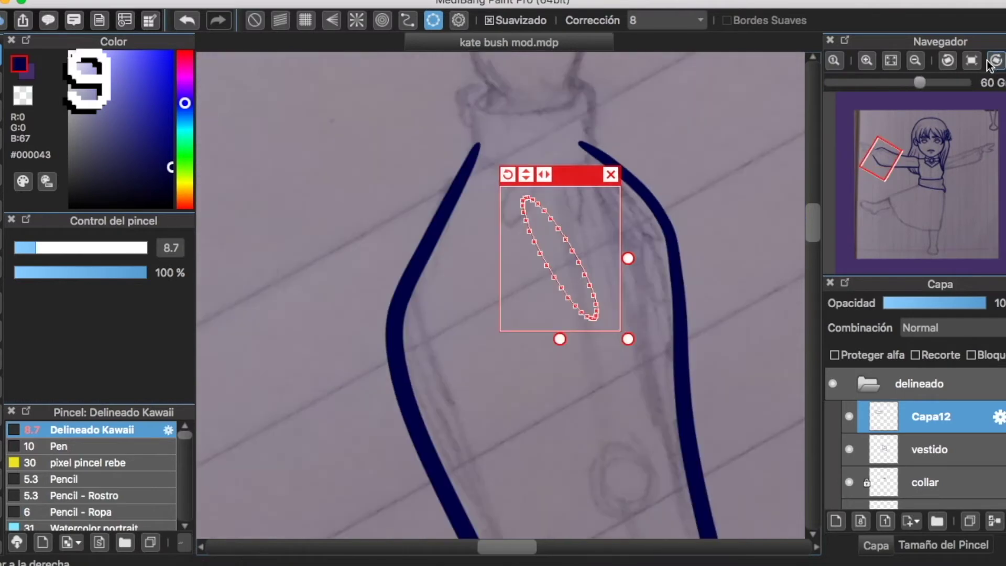
Rotate, resize and move the ellipse guide to match the upper edge of the sketched wrist cuff.
left_click(995, 61)
left_click(947, 60)
left_click(866, 61)
scroll(619, 106, "up", 1)
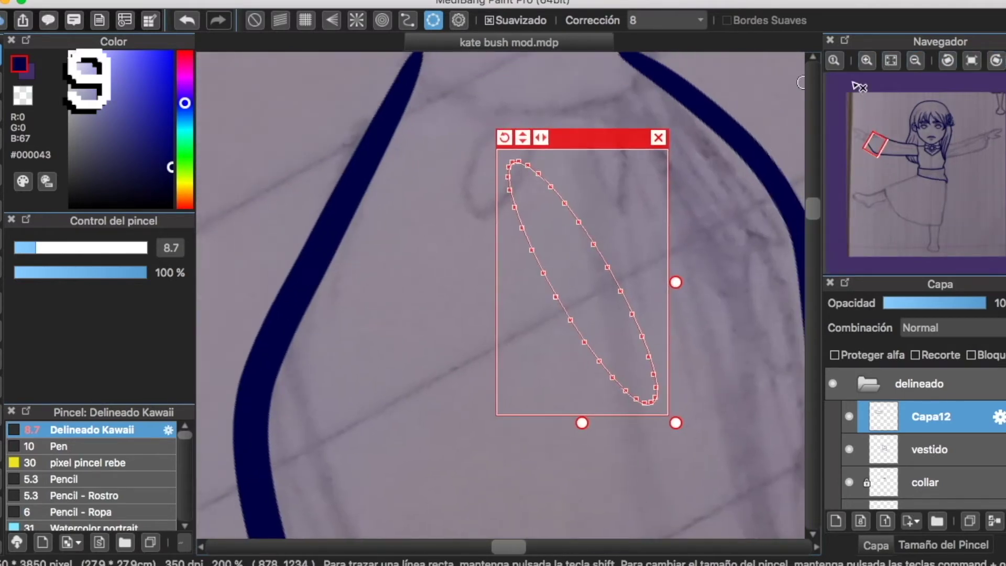
left_click_drag(503, 137, 400, 281)
scroll(570, 135, "up", 5)
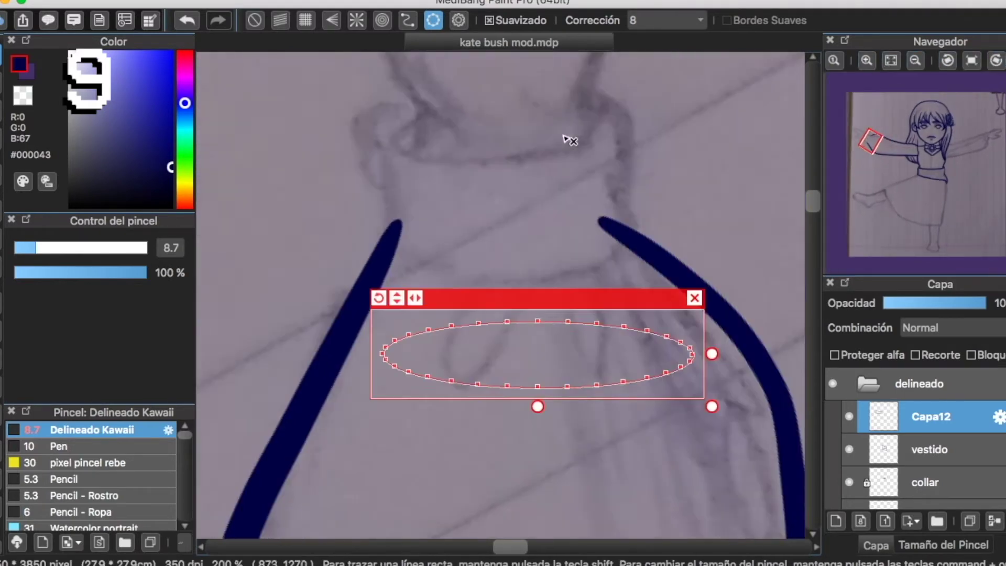
left_click_drag(552, 349, 537, 142)
left_click_drag(362, 135, 369, 135)
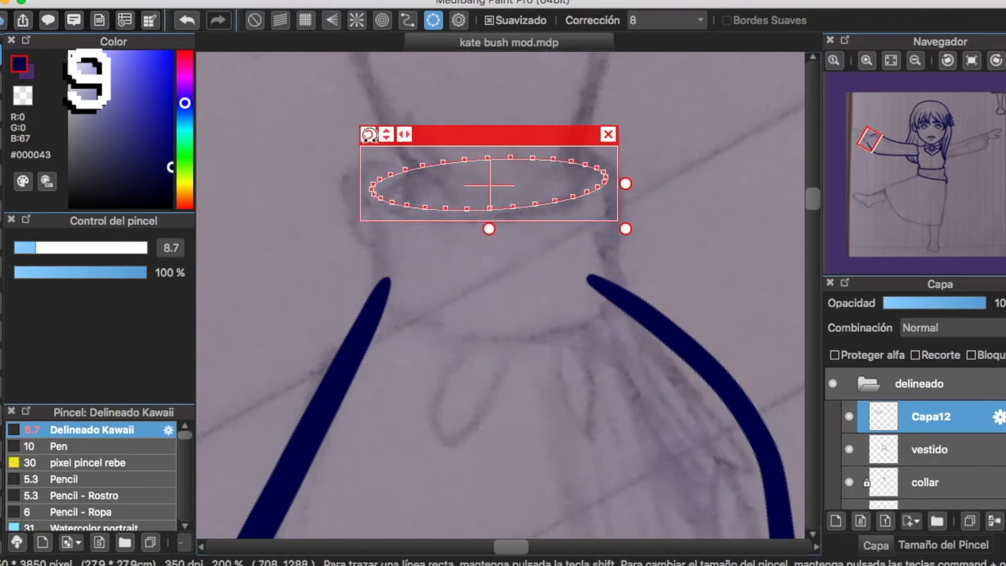
left_click_drag(471, 131, 477, 127)
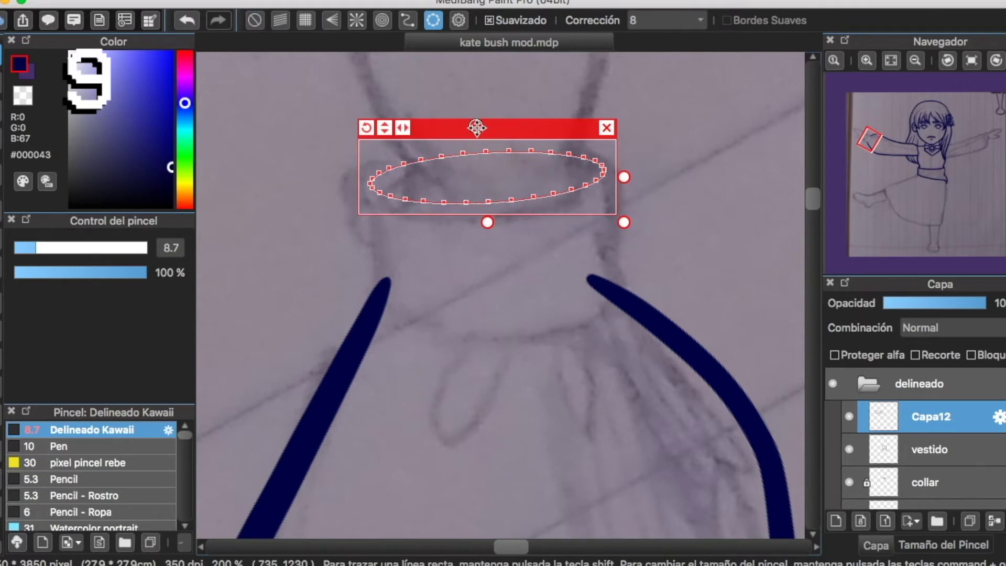
Trace the cuff's upper ellipse along the guide with the Delineado Kawaii brush, redoing the first stroke.
left_click_drag(358, 187, 543, 152)
key("super+z")
mouse_move(354, 178)
left_mouse_down()
mouse_move(407, 152)
mouse_move(623, 189)
mouse_move(385, 164)
mouse_move(498, 185)
mouse_move(499, 266)
mouse_move(408, 353)
mouse_move(395, 321)
left_mouse_up()
Add a new layer and ink the cuff's lower ellipse on it at brush size 36.
left_click(836, 521)
left_click(617, 254)
left_click(866, 60)
Add another layer and draw both side lines joining the cuff's upper and lower ellipses, redoing the second one.
left_click(836, 520)
mouse_move(639, 106)
left_mouse_down()
mouse_move(675, 232)
mouse_move(672, 324)
left_mouse_up()
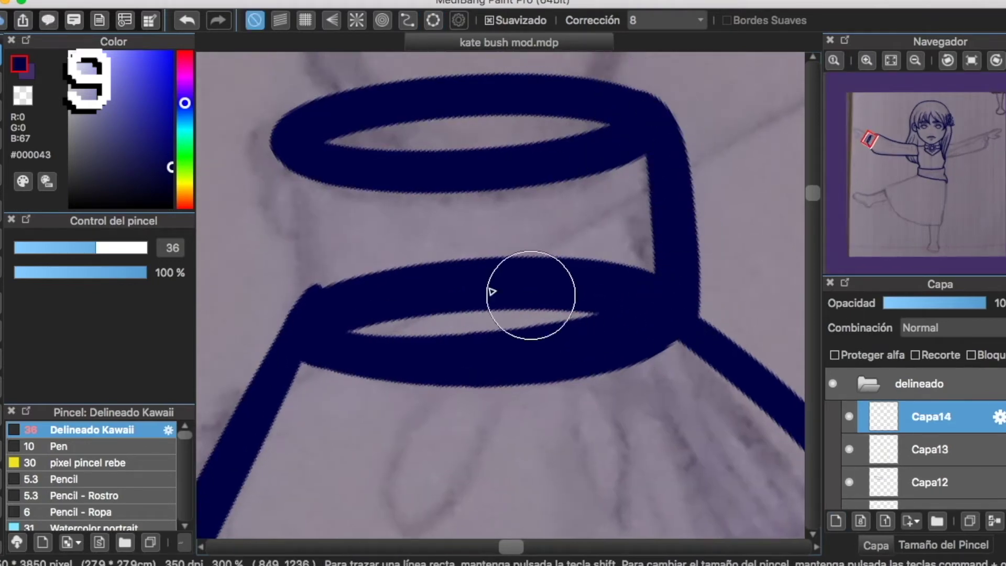
mouse_move(288, 130)
left_mouse_down()
mouse_move(277, 198)
mouse_move(299, 310)
left_mouse_up()
key("super+z")
mouse_move(294, 128)
left_mouse_down()
mouse_move(284, 215)
mouse_move(310, 327)
left_mouse_up()
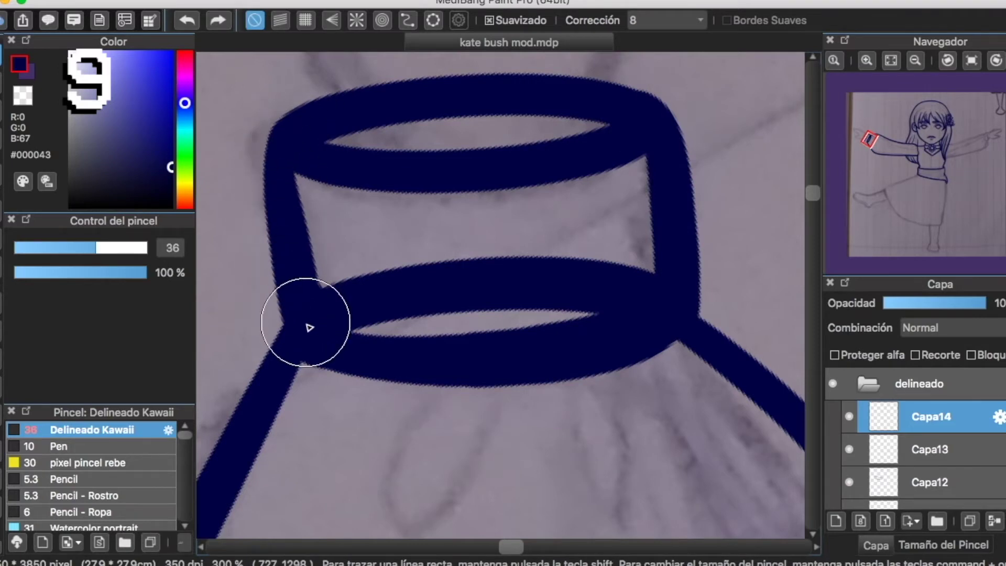
Clean up the outer corner of the cuff's upper ellipse with the eraser at size 10.
left_click(2, 82)
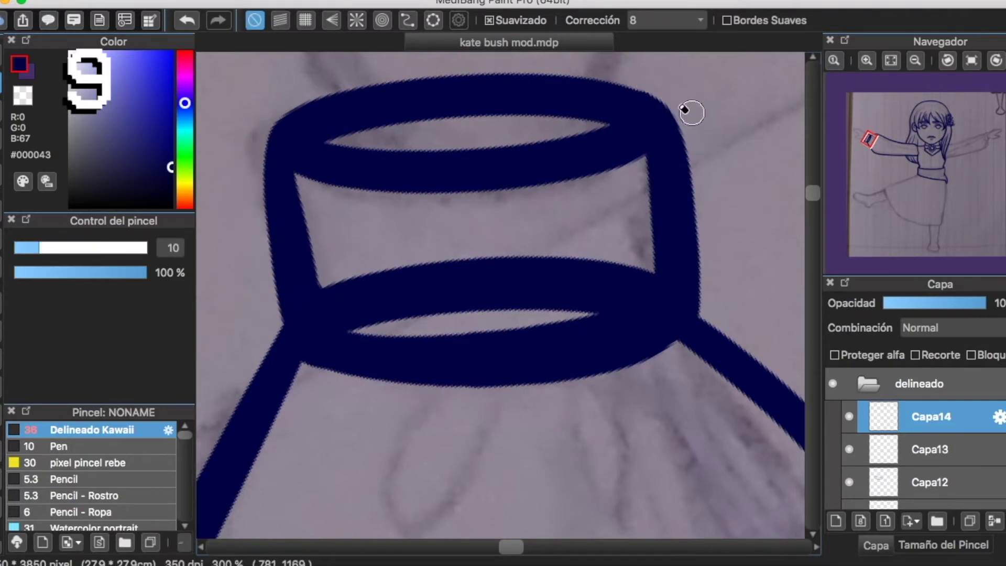
key("Left")
key("Left")
left_click_drag(504, 90, 531, 150)
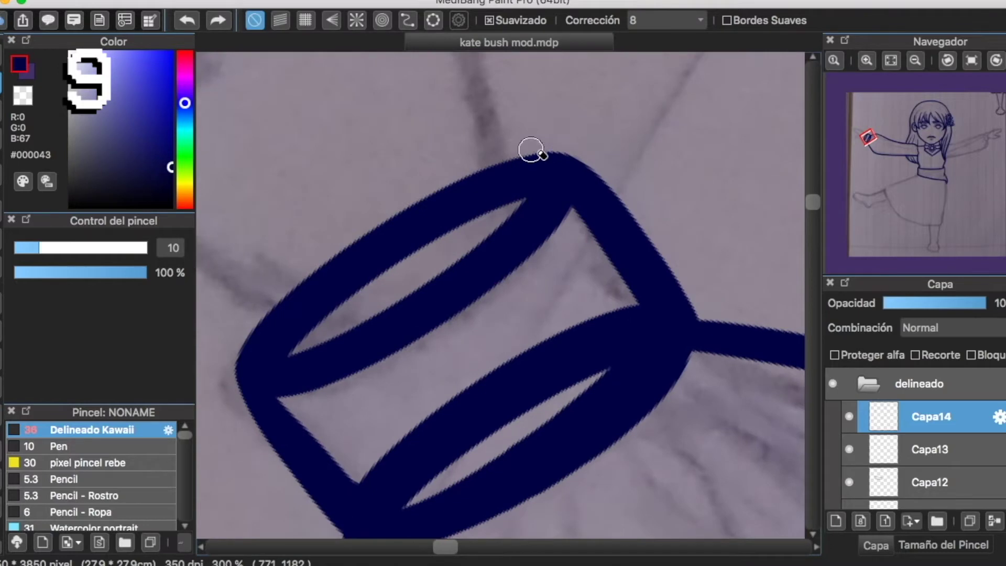
Reduce the opacity of the cuff layers to tell the overlapping lines apart, fading Capa13 the most.
left_click(927, 449)
mouse_move(985, 303)
left_mouse_down()
mouse_move(946, 303)
mouse_move(978, 304)
left_mouse_up()
left_click(864, 61)
left_click(927, 416)
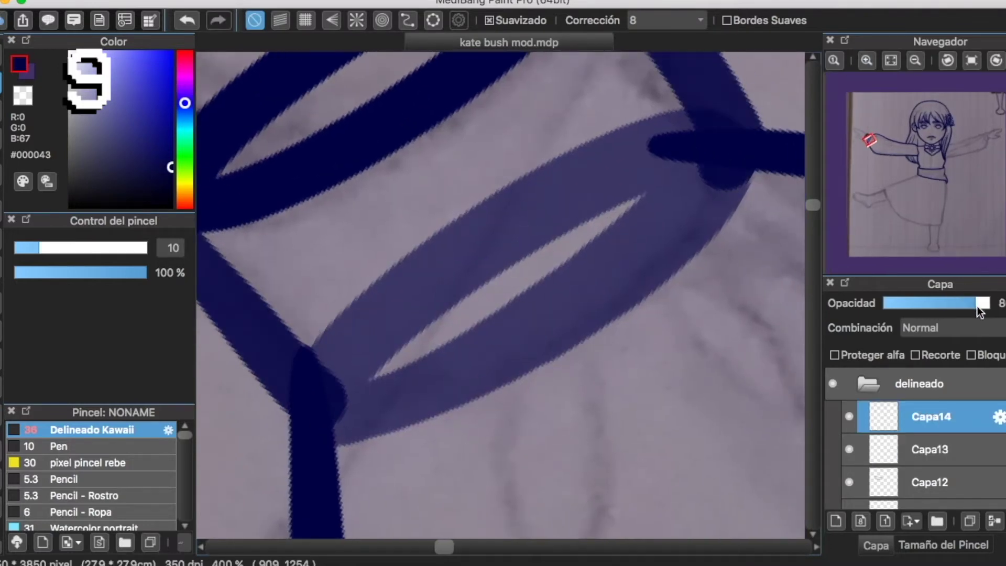
left_click(935, 471)
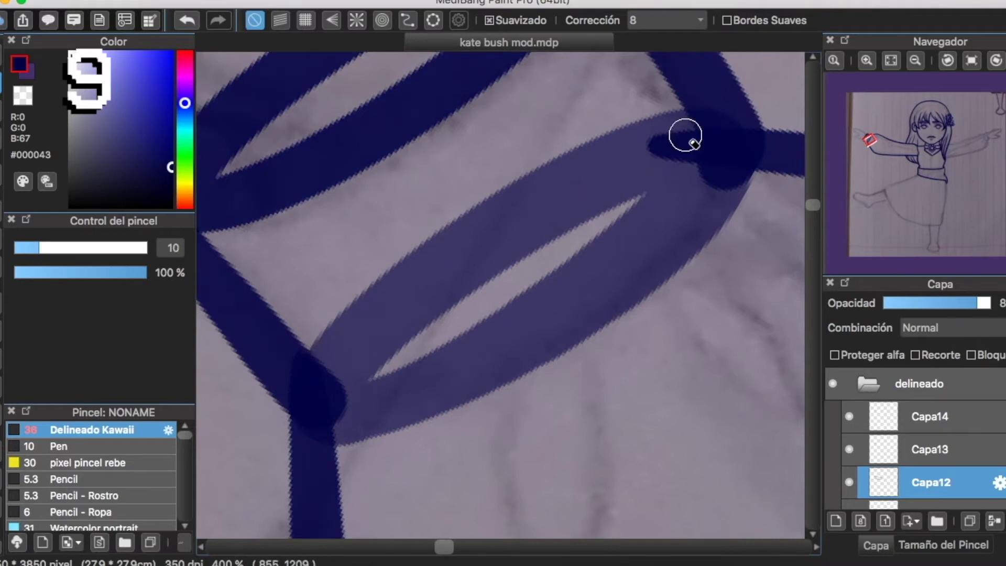
left_click(935, 449)
mouse_move(972, 301)
left_mouse_down()
mouse_move(990, 303)
mouse_move(939, 303)
left_mouse_up()
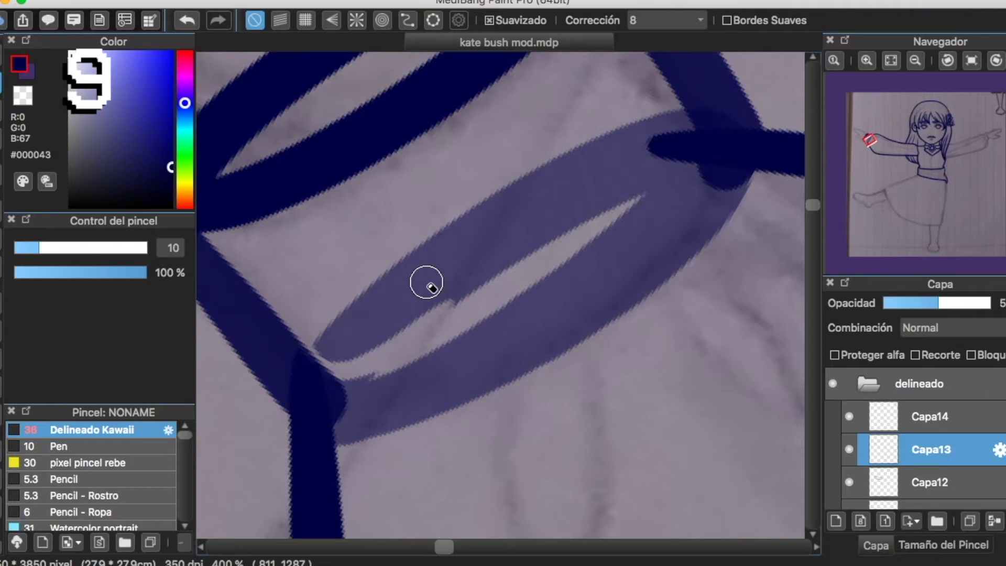
Erase both ends of the lower ellipse's upper arc on layer Capa13, separating it from the cuff's sides.
left_click(867, 60)
mouse_move(260, 366)
left_mouse_down()
mouse_move(284, 286)
mouse_move(463, 126)
mouse_move(275, 341)
left_mouse_up()
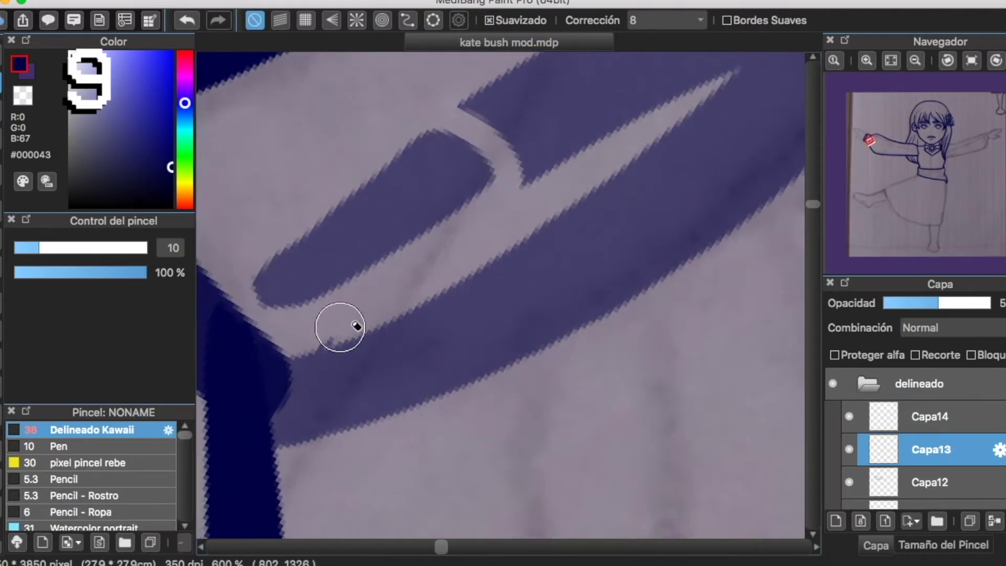
mouse_move(707, 71)
left_mouse_down()
mouse_move(498, 237)
mouse_move(588, 137)
left_mouse_up()
left_click_drag(507, 220, 595, 115)
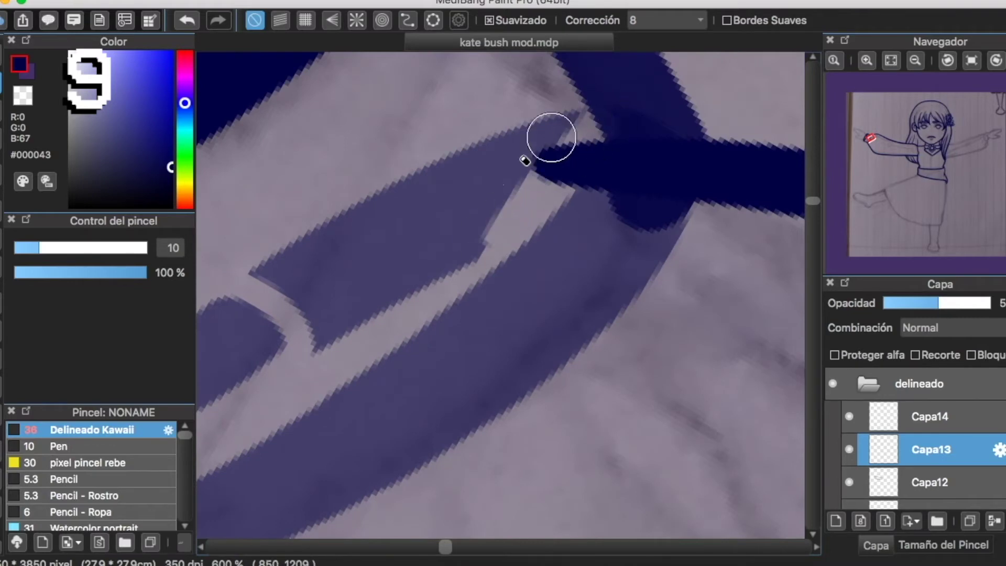
Select the remaining pieces of the lower ellipse's upper arc freehand and delete them from layer Capa13.
left_click(2, 338)
left_click_drag(269, 218, 290, 363)
mouse_move(487, 263)
left_mouse_down()
mouse_move(364, 144)
mouse_move(283, 205)
left_mouse_up()
key("Delete")
left_click_drag(283, 210, 527, 150)
mouse_move(399, 217)
left_mouse_down()
mouse_move(309, 441)
mouse_move(419, 204)
left_mouse_up()
key("Delete")
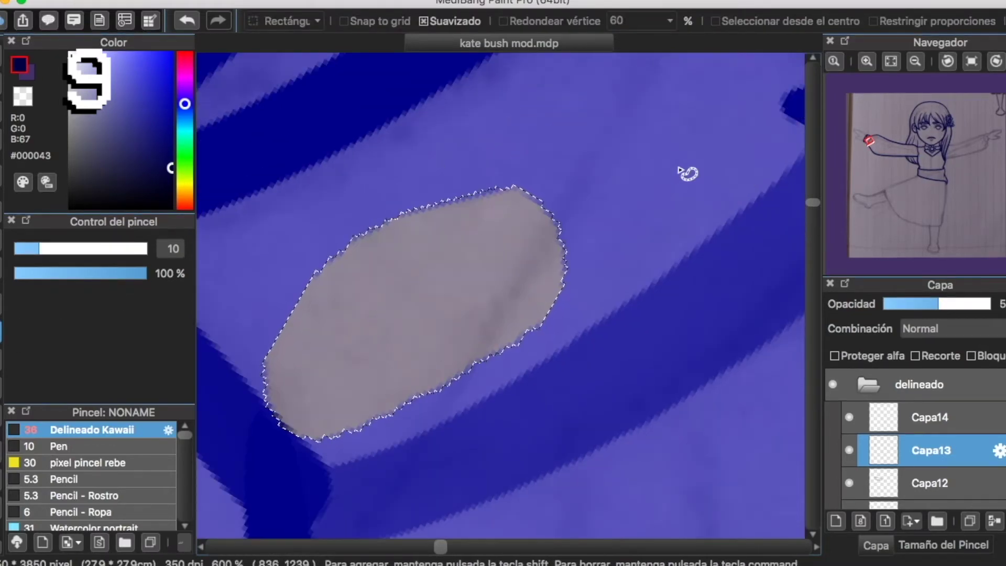
key("super+d")
left_click_drag(681, 186, 291, 243)
Restore layer Capa13 to full opacity and lower the opacity of layer Capa14 to inspect the cuff's sides.
left_click_drag(930, 303, 989, 304)
mouse_move(247, 301)
left_mouse_down()
mouse_move(535, 306)
mouse_move(292, 271)
left_mouse_up()
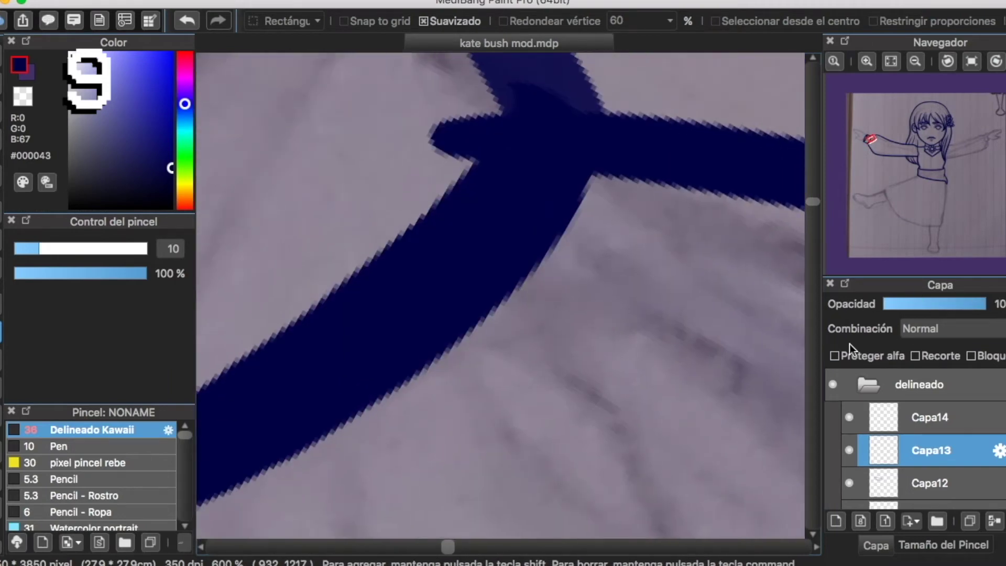
left_click(922, 418)
left_click(963, 304)
left_click_drag(438, 145, 583, 306)
left_click_drag(202, 438, 584, 309)
scroll(583, 309, "right", 3)
scroll(583, 309, "down", 2)
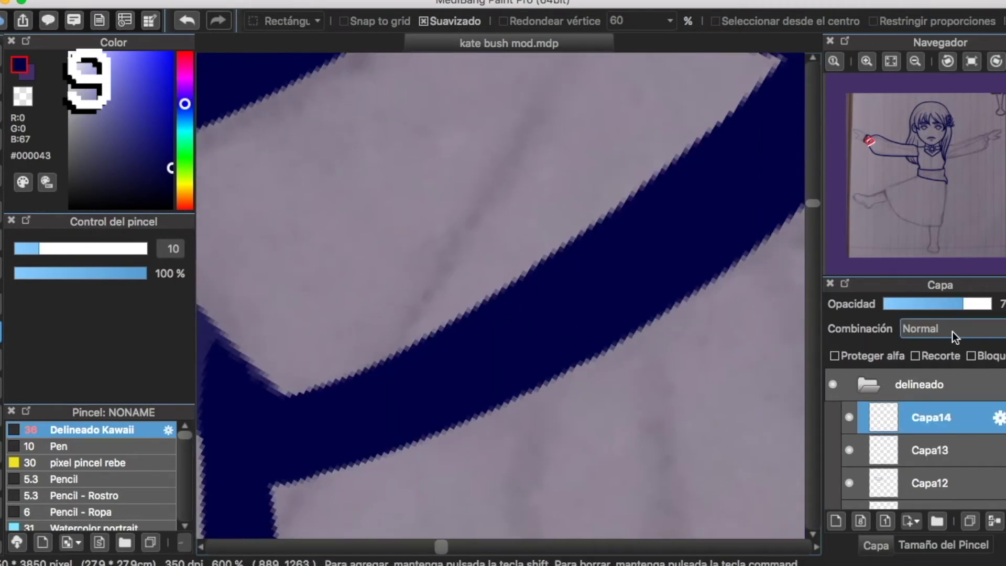
Lower the opacity of layer Capa12 and delete the tip of the sleeve line protruding into the cuff.
left_click(943, 486)
left_click(953, 305)
scroll(653, 319, "right", 5)
scroll(652, 318, "up", 3)
left_click_drag(523, 179, 516, 179)
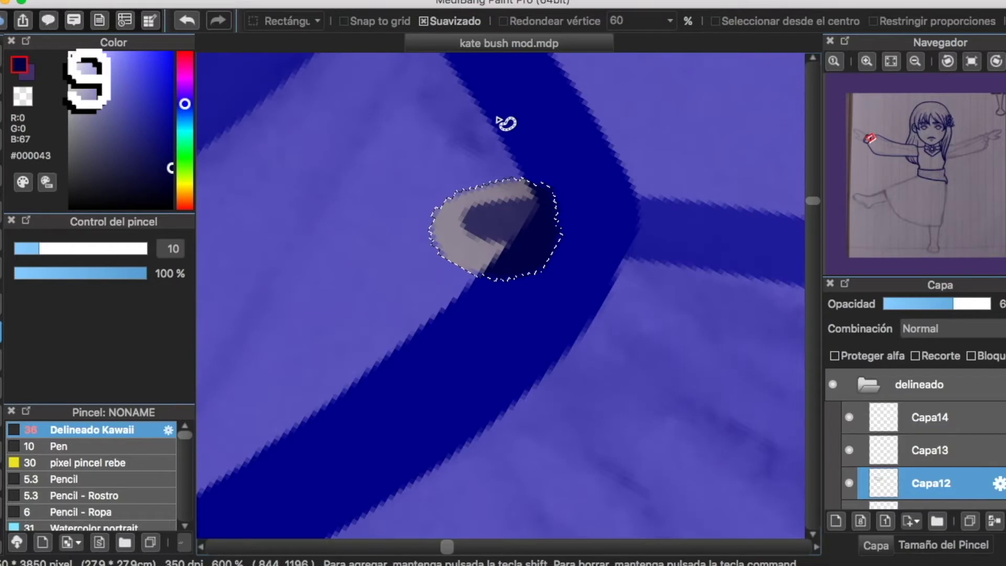
key("Delete")
key("super+d")
Create a new layer above Capa14 and name it mano.
scroll(420, 303, "left", 4)
scroll(420, 303, "up", 2)
left_click(2, 57)
key("e")
left_click(948, 416)
scroll(917, 451, "down", 1)
scroll(890, 472, "up", 1)
double_click(855, 416)
type("mano")
key("Return")
Ink the hand's fingers, thumb and wrist outline over the sketch with the Delineado Kawaii brush at size 35.
scroll(616, 177, "down", 4)
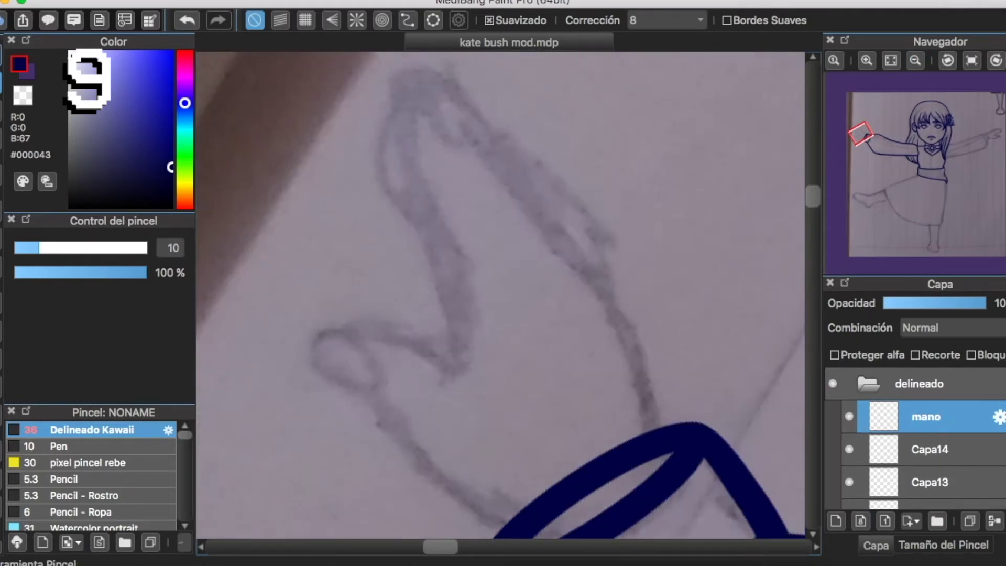
left_click(2, 58)
left_click(170, 248)
type("35")
scroll(461, 133, "right", 2)
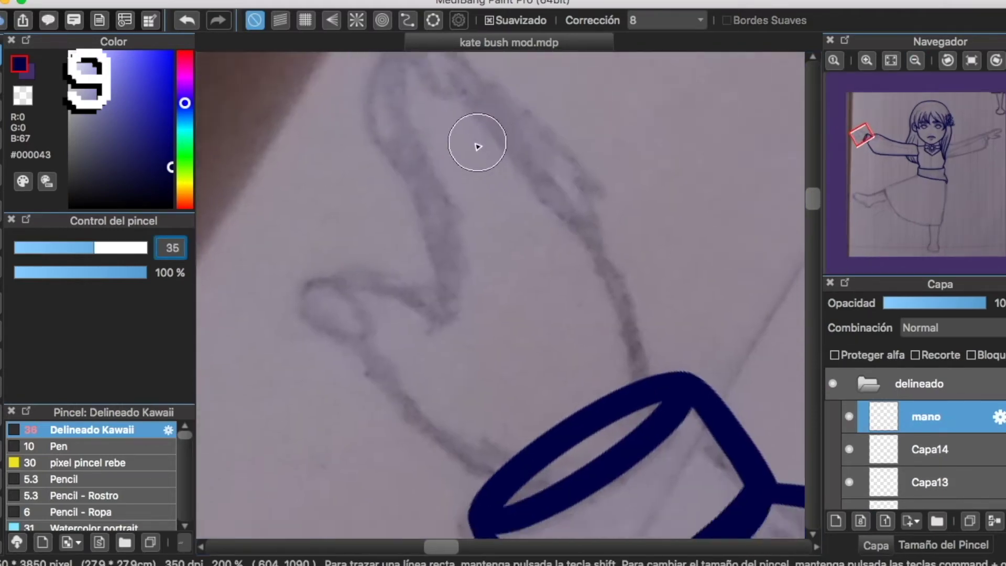
mouse_move(422, 366)
left_mouse_down()
mouse_move(368, 132)
mouse_move(409, 91)
mouse_move(574, 298)
mouse_move(622, 426)
left_mouse_up()
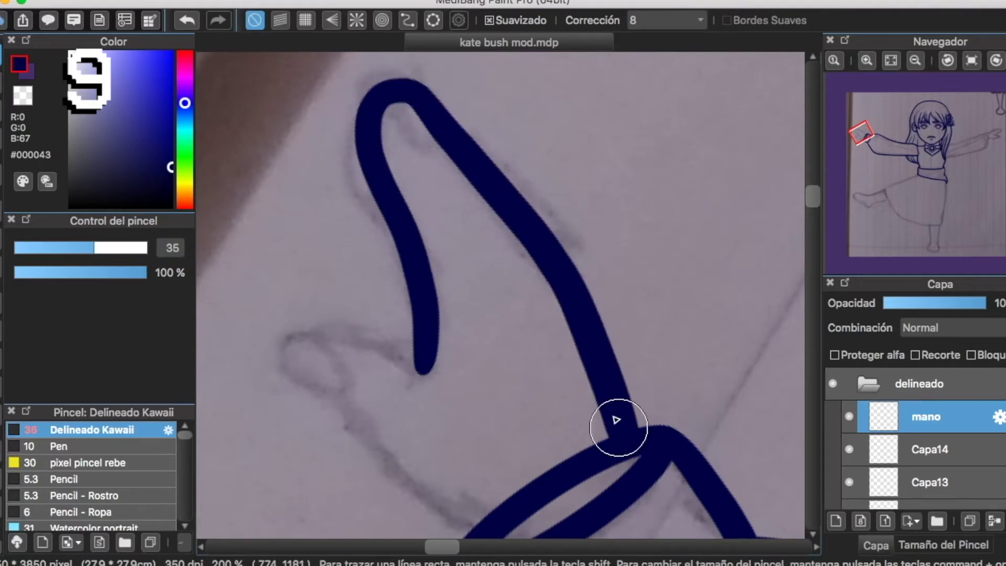
scroll(441, 293, "down", 3)
mouse_move(403, 258)
left_mouse_down()
mouse_move(291, 271)
mouse_move(445, 405)
mouse_move(505, 424)
left_mouse_up()
scroll(543, 338, "up", 4)
left_click_drag(397, 161, 409, 269)
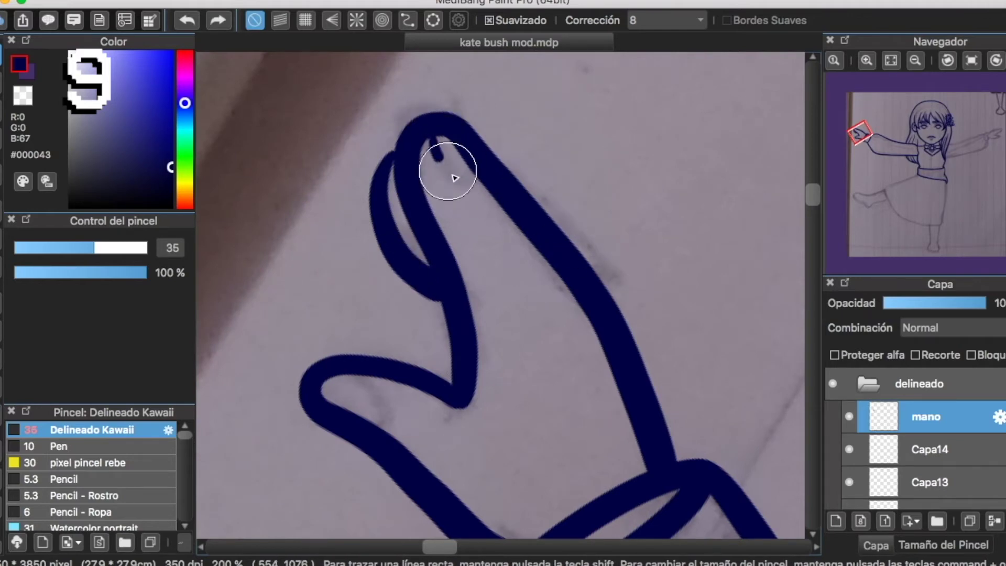
Undo the last two strokes and draw a short curve inside the thumb tip.
scroll(444, 167, "down", 5)
key("super+z")
key("super+z")
mouse_move(308, 195)
left_mouse_down()
mouse_move(356, 229)
mouse_move(325, 189)
mouse_move(367, 231)
left_mouse_up()
Extend both wrist lines across the cuff's opening on the mano layer with the brush at size 14.5.
scroll(404, 229, "right", 2)
left_click(868, 61)
left_click(868, 61)
left_click(867, 61)
left_click(51, 248)
scroll(358, 395, "down", 2)
scroll(427, 336, "right", 2)
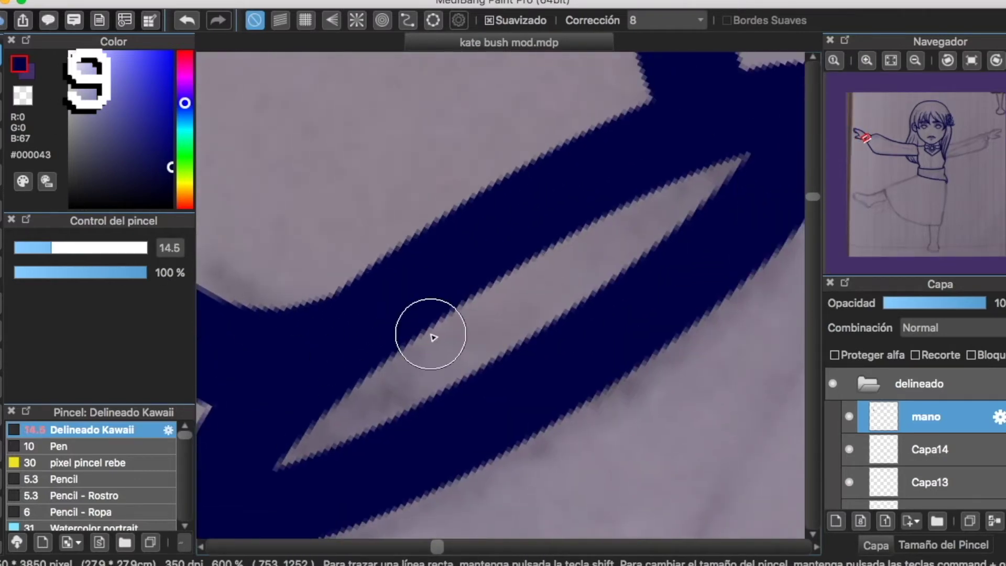
scroll(431, 333, "left", 2)
left_click_drag(377, 329, 452, 404)
left_click_drag(400, 365, 447, 437)
scroll(525, 372, "right", 2)
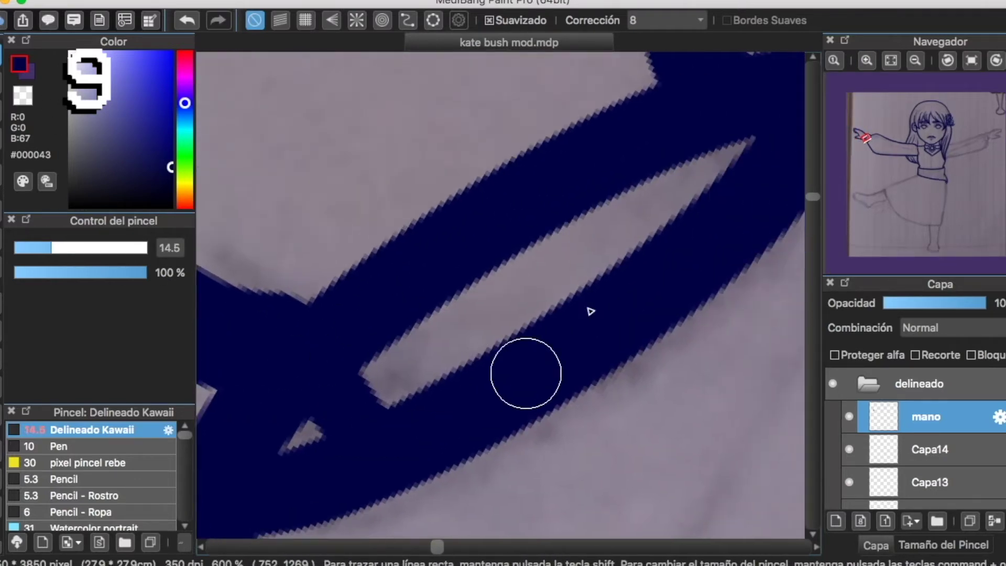
scroll(591, 312, "up", 2)
mouse_move(678, 247)
left_mouse_down()
mouse_move(645, 208)
mouse_move(693, 214)
left_mouse_up()
Lower the opacity of layer Capa12 so the upper cuff ellipse stands apart from the wrist lines.
scroll(944, 433, "down", 3)
scroll(944, 433, "up", 3)
left_click(943, 449)
mouse_move(957, 302)
left_mouse_down()
mouse_move(945, 303)
mouse_move(990, 304)
mouse_move(948, 303)
left_mouse_up()
left_click(947, 478)
scroll(943, 434, "down", 3)
left_click(930, 430)
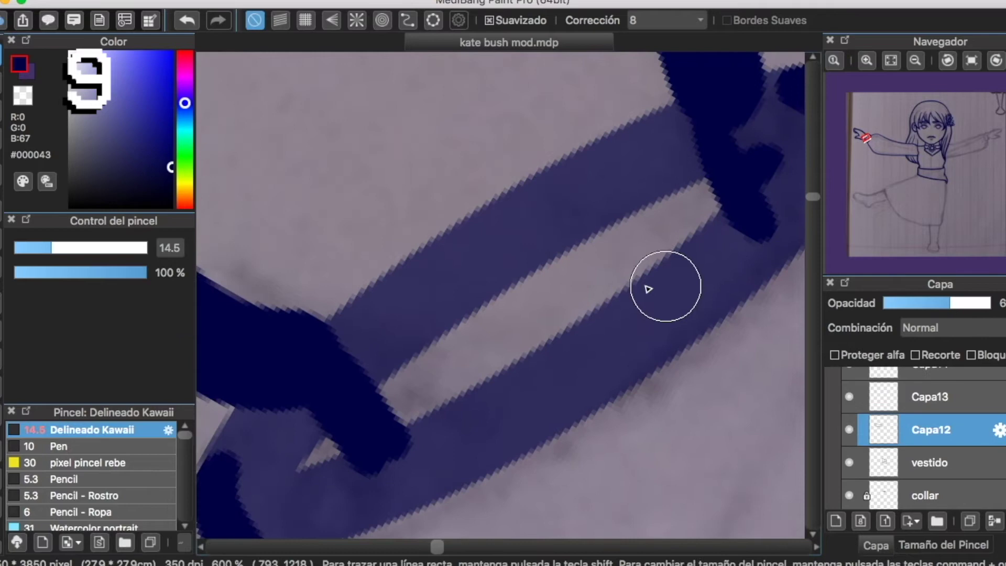
Delete the upper ellipse's back arc between the wrist lines on layer Capa12, and restore the layer's full opacity.
left_click(2, 331)
left_click_drag(308, 326, 399, 422)
left_click_drag(718, 174, 399, 175)
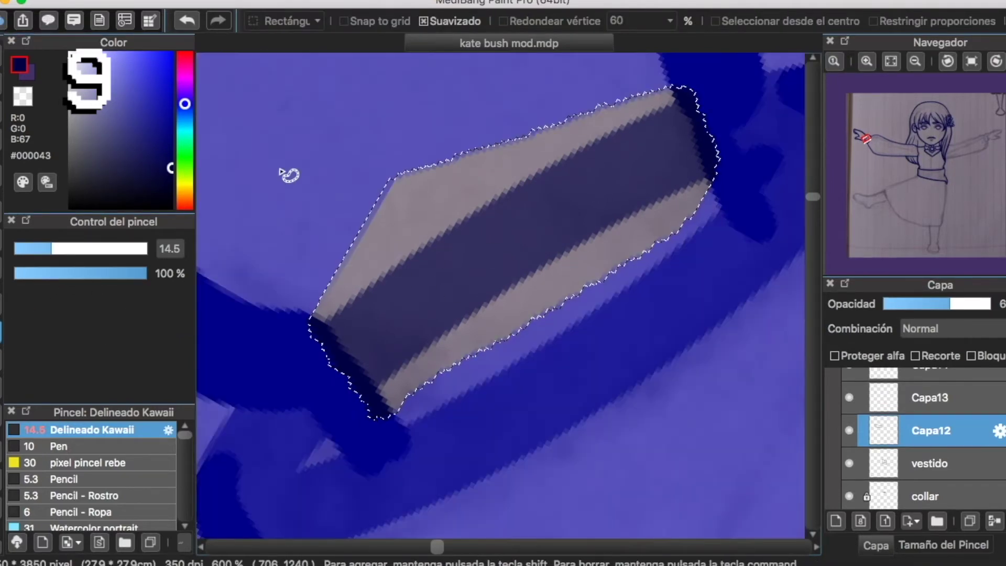
key("Delete")
key("super+d")
left_click_drag(945, 303, 990, 303)
scroll(951, 400, "up", 3)
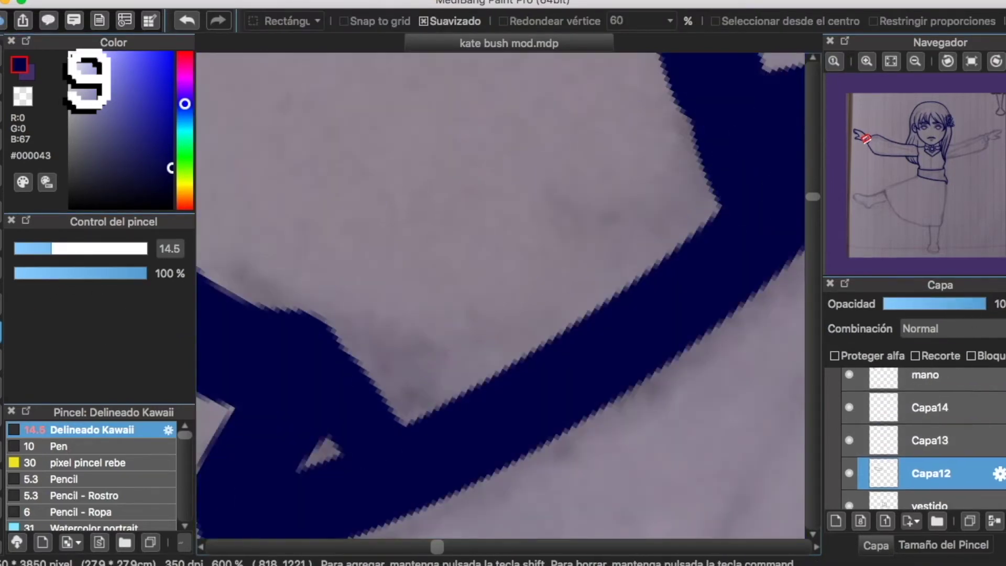
Touch up the junctions between the wrist lines and the cuff on the mano layer with the brush.
left_click(930, 414)
key("b")
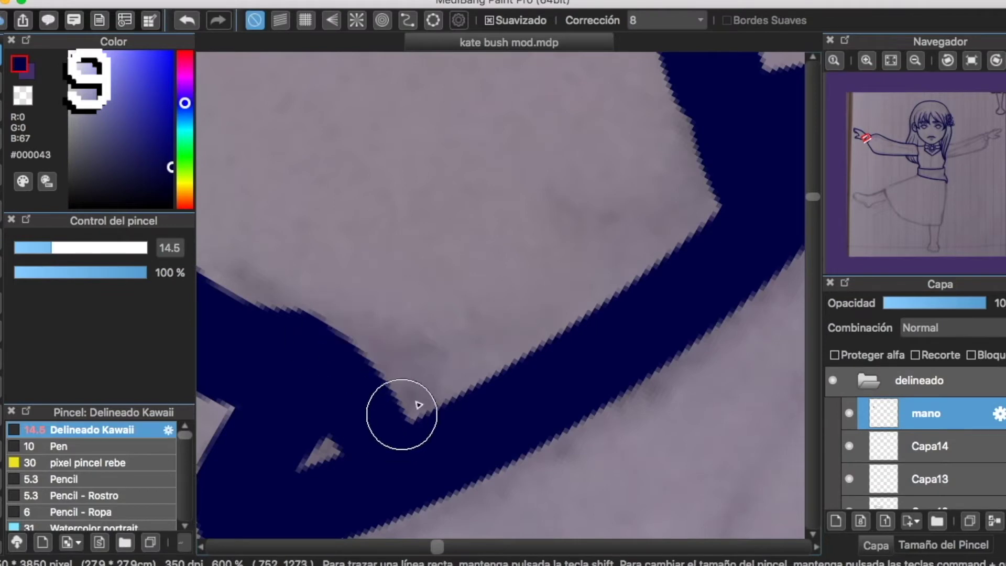
scroll(416, 407, "right", 3)
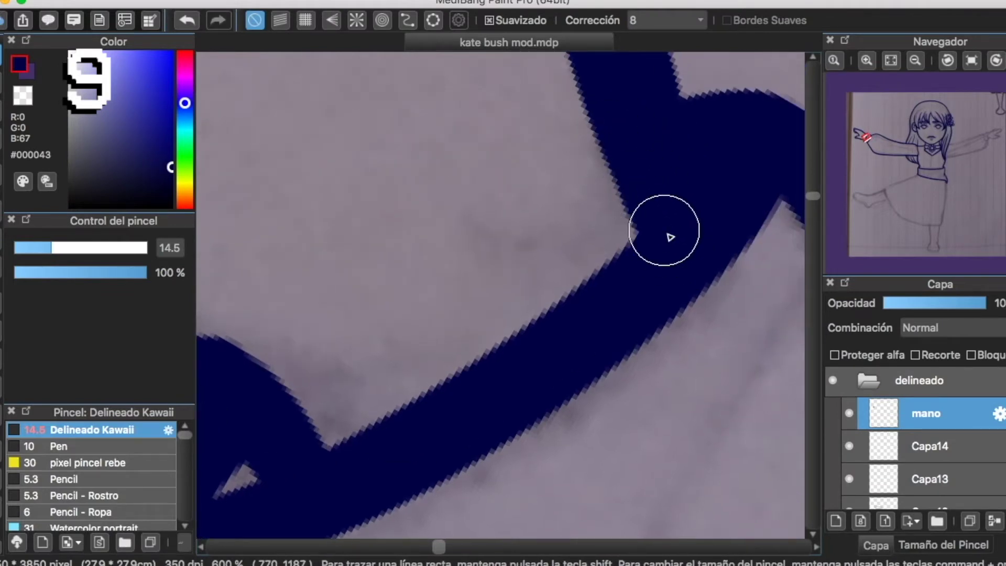
Draw small fabric fold lines on the sleeve beside the cuff with the brush at size 20.
left_click(912, 62)
left_click(913, 62)
scroll(624, 247, "up", 3)
left_click(970, 62)
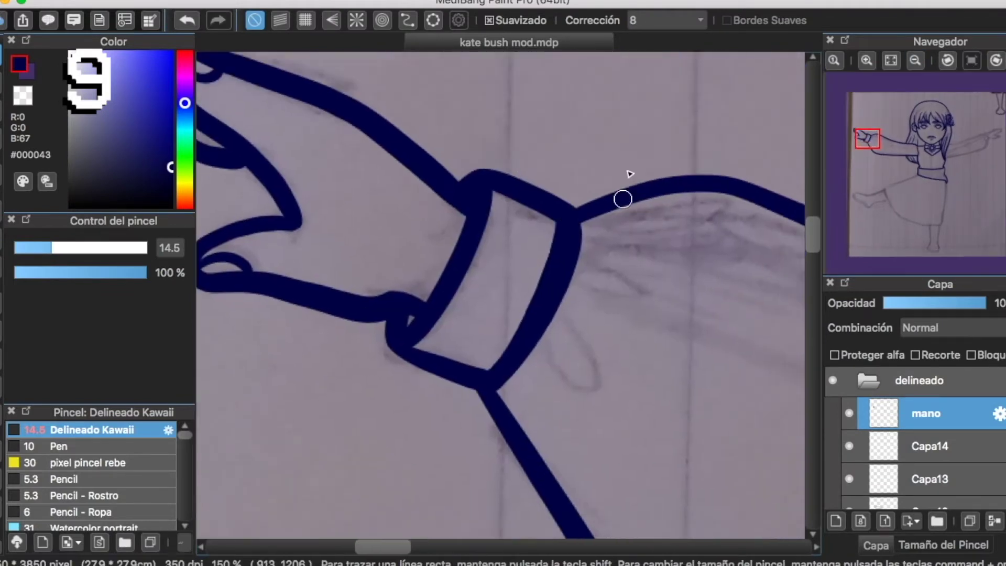
scroll(483, 296, "up", 2)
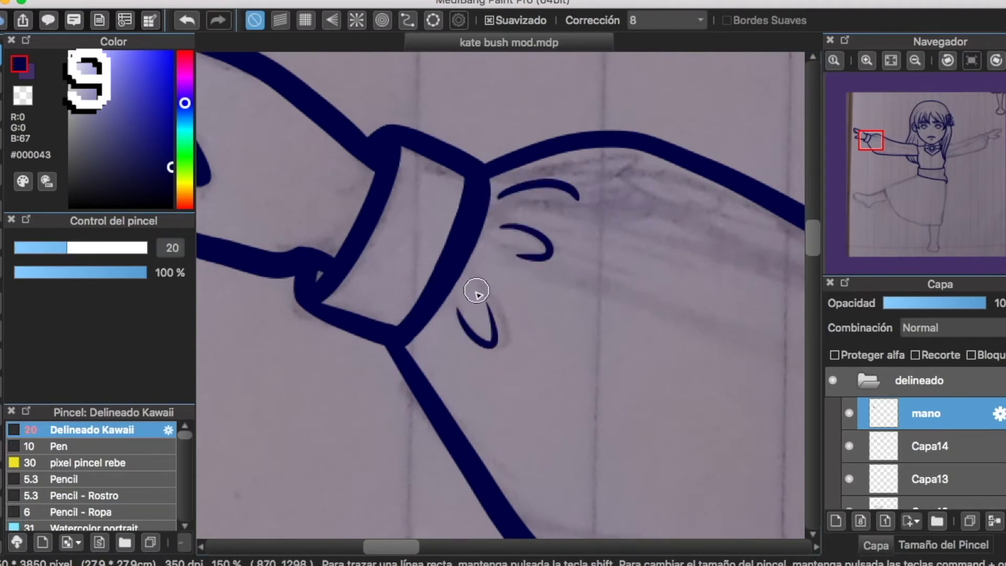
scroll(590, 326, "right", 5)
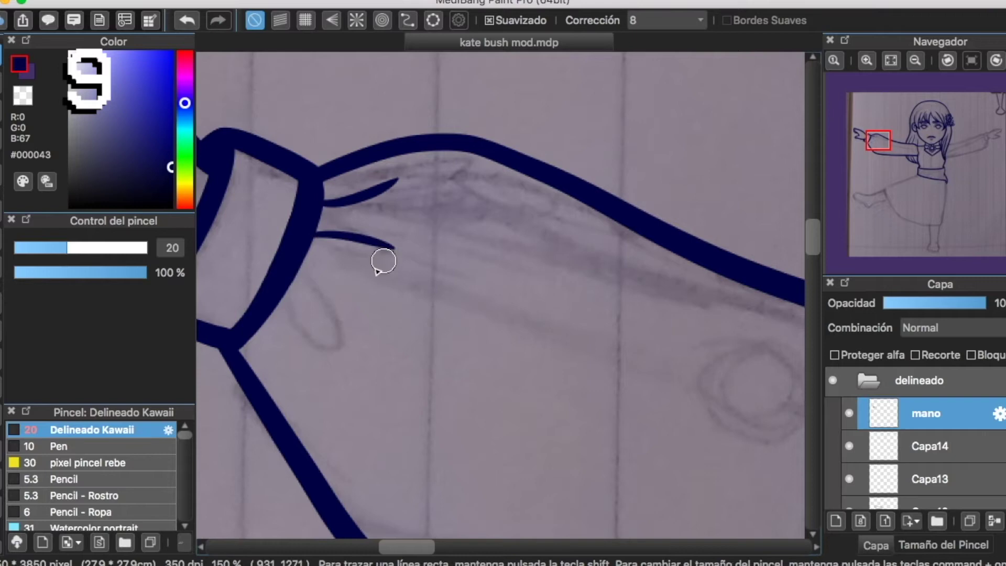
left_click_drag(317, 349, 299, 266)
Draw a short curved crease on the sleeve where it meets the shoulder.
left_click(914, 60)
left_click(914, 61)
scroll(552, 255, "right", 8)
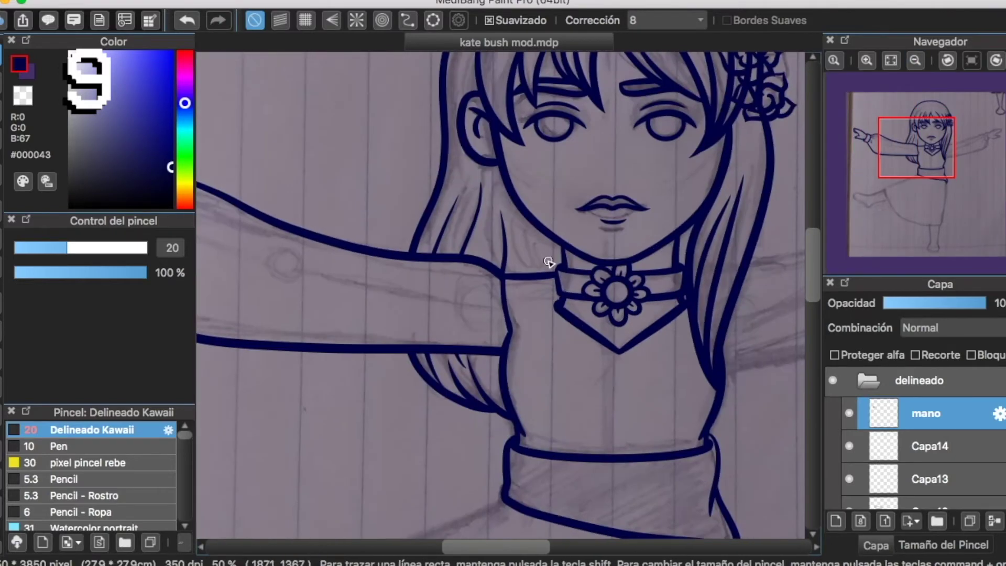
left_click(872, 59)
left_click(873, 59)
left_click_drag(432, 257, 482, 276)
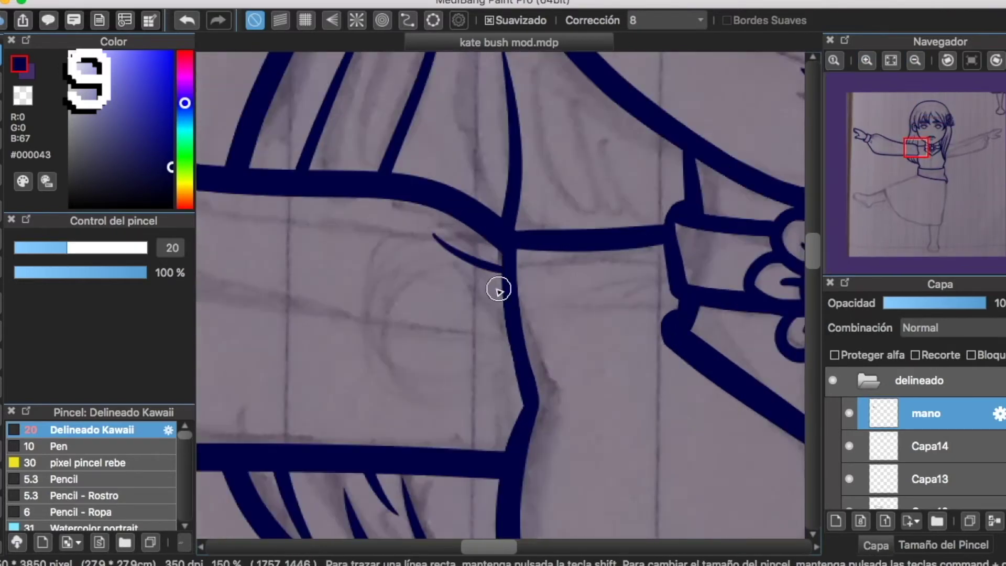
Merge the cuff layers Capa14 and Capa13 down into layer Capa12.
left_click(914, 61)
left_click(915, 60)
left_click(892, 60)
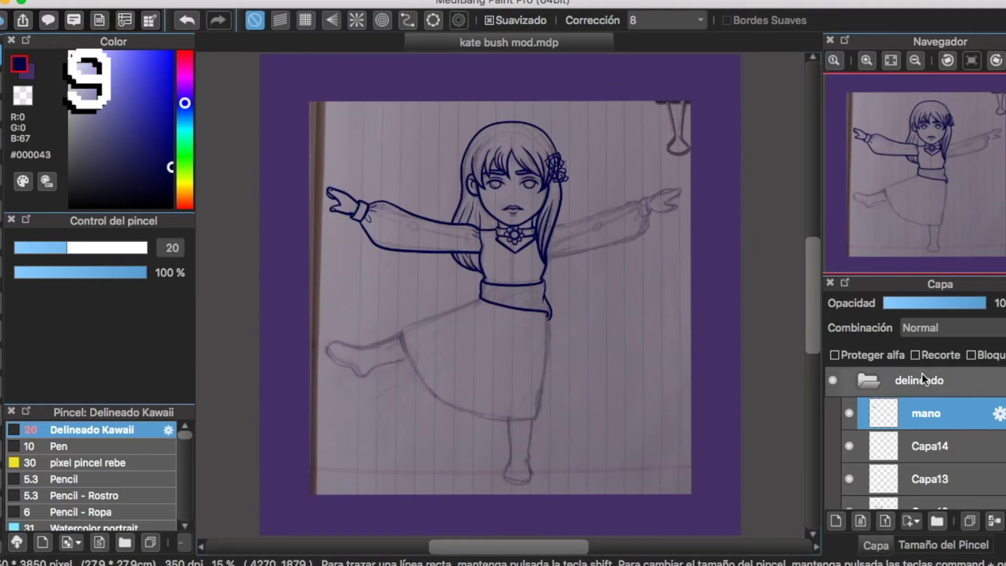
left_click(957, 447)
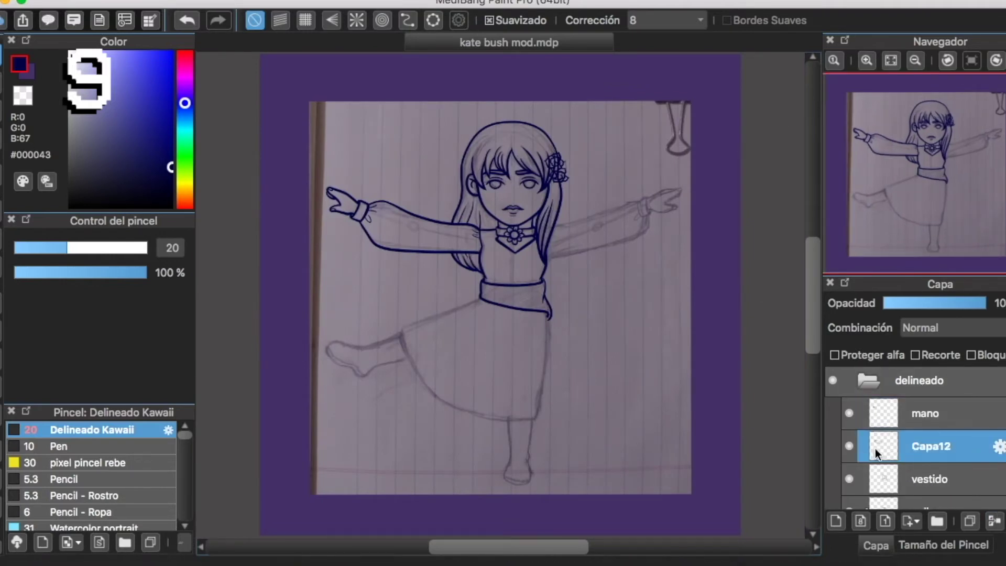
Lasso the fold lines beside the cuff on the mano layer and transfer them to a new layer above Capa12.
left_click(916, 415)
left_click(867, 60)
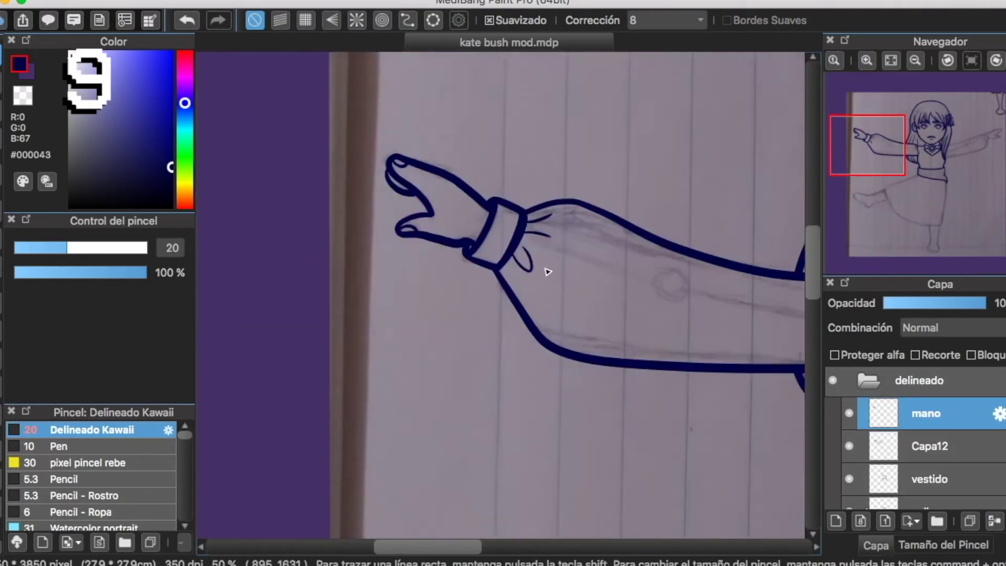
left_click(1, 331)
left_click_drag(464, 257, 520, 210)
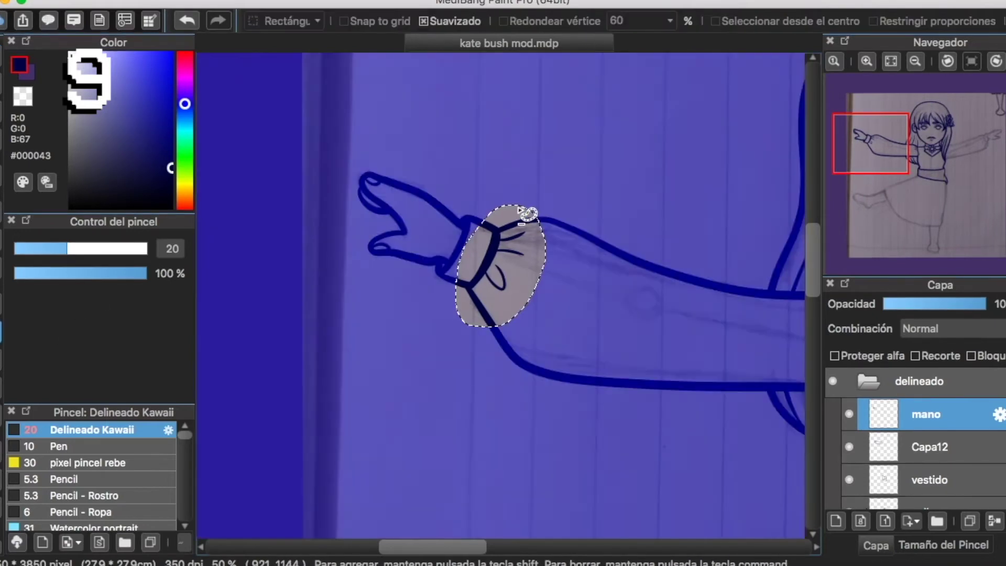
left_click(929, 446)
left_click(836, 520)
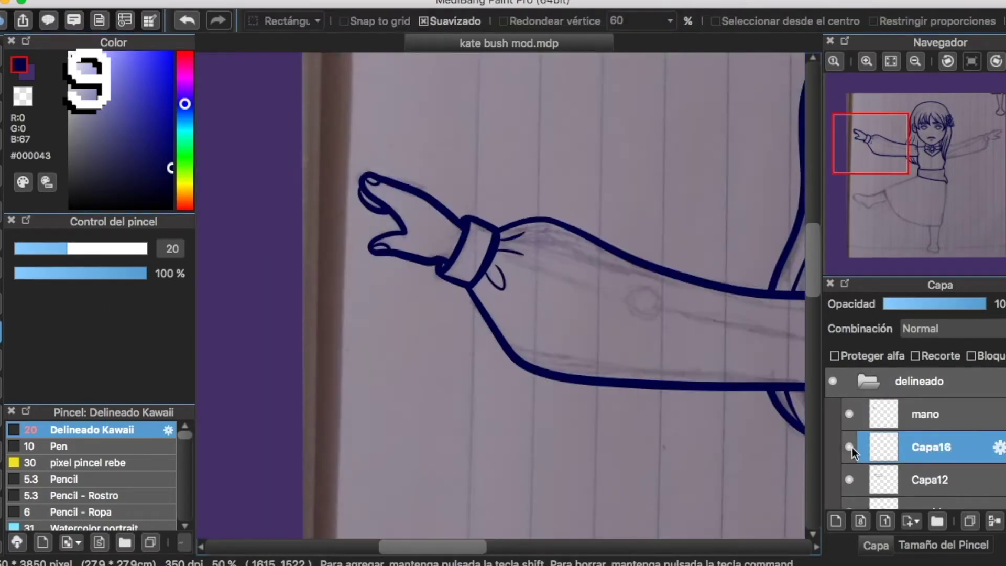
Toggle the new layer's visibility to check which cuff and shoulder fold lines it holds.
left_click(867, 62)
left_click(867, 62)
left_click_drag(786, 350, 669, 314)
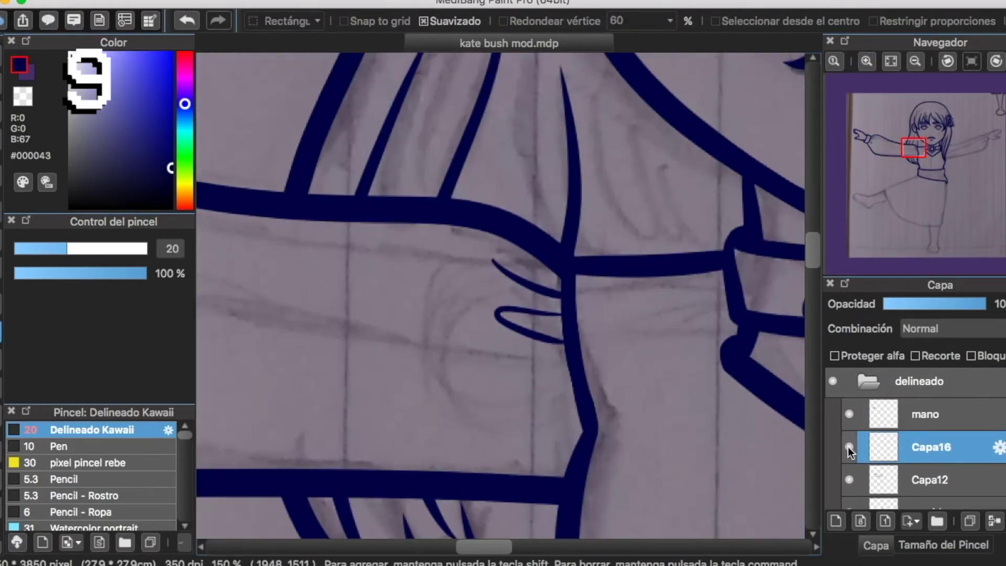
left_click(915, 62)
left_click(915, 61)
left_click_drag(576, 412, 867, 425)
left_click(848, 446)
left_click(849, 445)
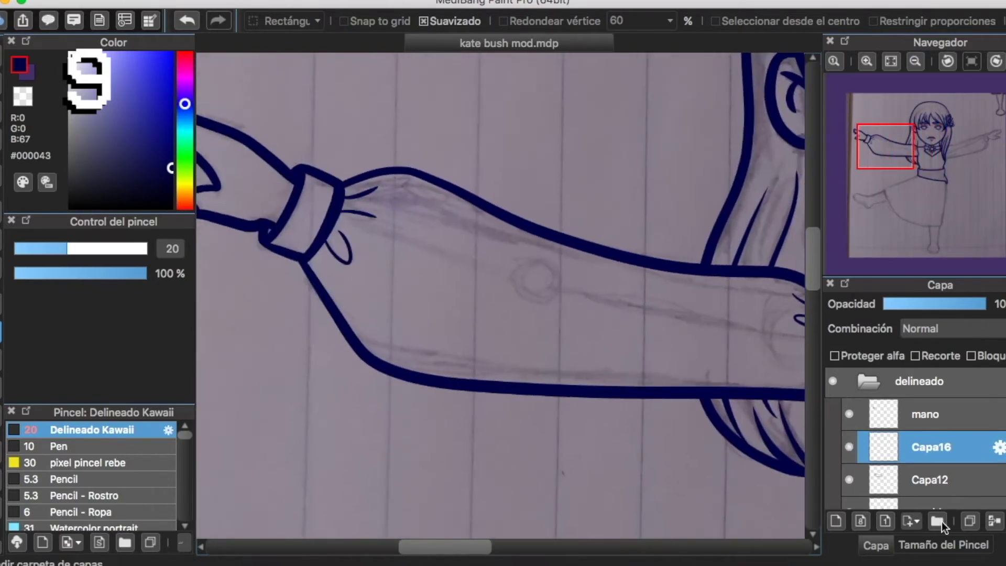
left_click(849, 445)
left_click(846, 446)
left_click(846, 445)
left_click(844, 445)
left_click(915, 61)
left_click(916, 61)
left_click(849, 446)
left_click(848, 446)
Lasso the crease lines at the shoulder on the mano layer and merge them into Capa12.
left_click(911, 416)
scroll(715, 288, "up", 3)
mouse_move(556, 317)
left_mouse_down()
mouse_move(526, 390)
mouse_move(553, 374)
left_mouse_up()
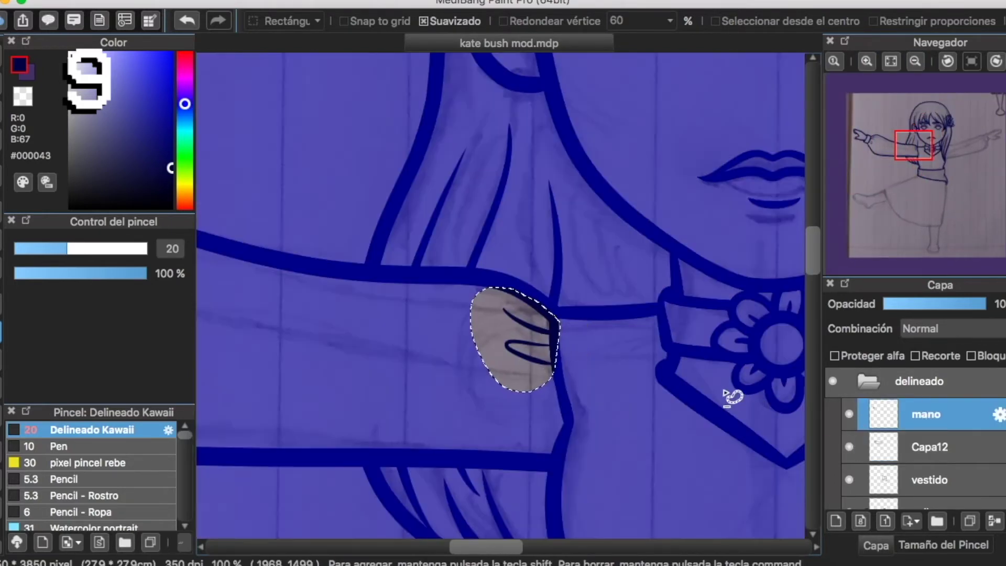
left_click(991, 515)
left_click(662, 395)
Duplicate the sleeve layer Capa12 and flip the copy horizontally with the Transform command.
left_click(915, 61)
left_click(916, 64)
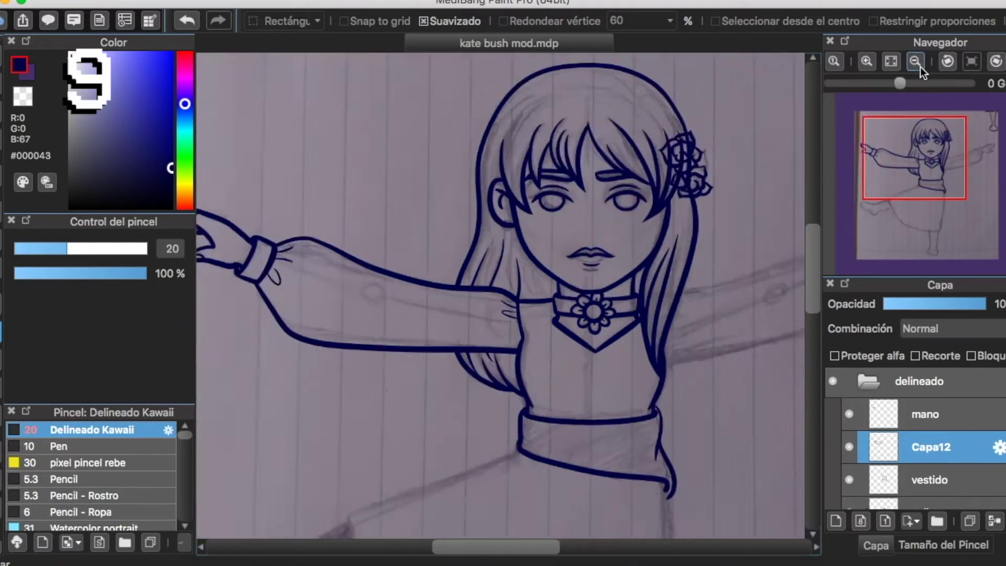
left_click(917, 63)
left_click(969, 520)
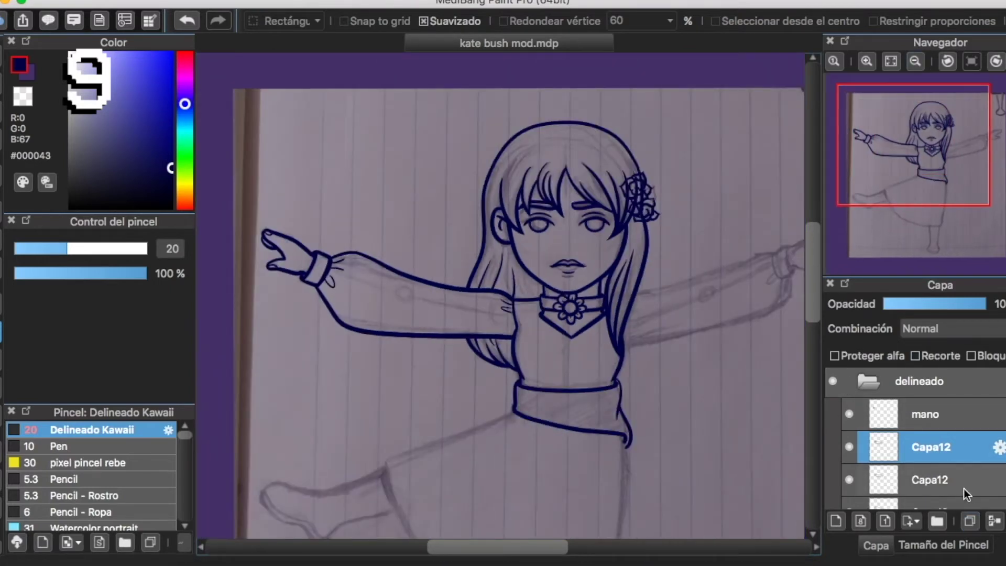
left_click(345, 1)
left_click(429, 167)
left_click(431, 507)
Move the flipped sleeve over to the girl's opposite shoulder, fine-tune its position there and apply the transform.
scroll(395, 321, "right", 3)
left_click_drag(366, 294, 666, 288)
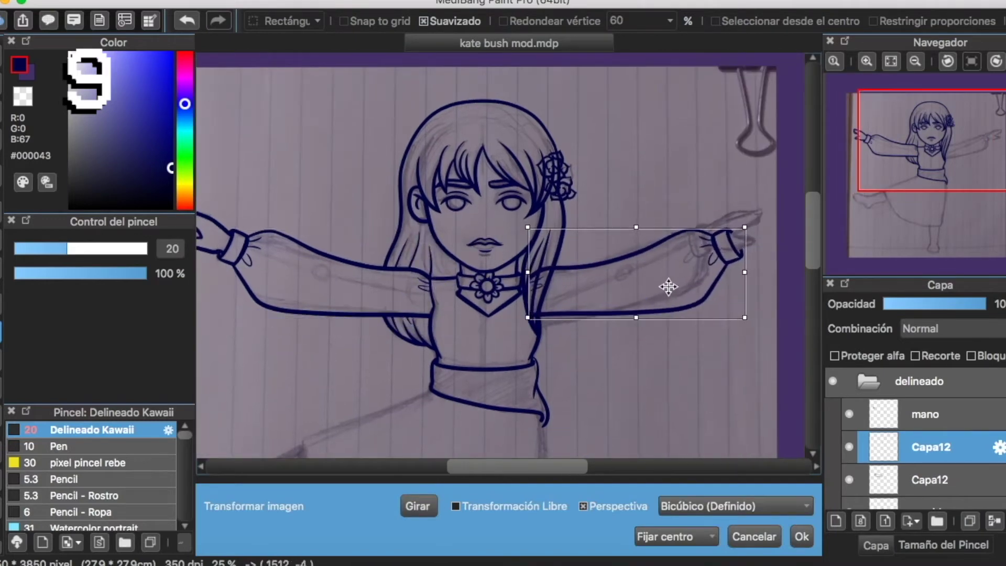
scroll(613, 260, "up", 3)
scroll(614, 260, "down", 3)
left_click_drag(526, 299, 539, 303)
scroll(541, 303, "left", 5)
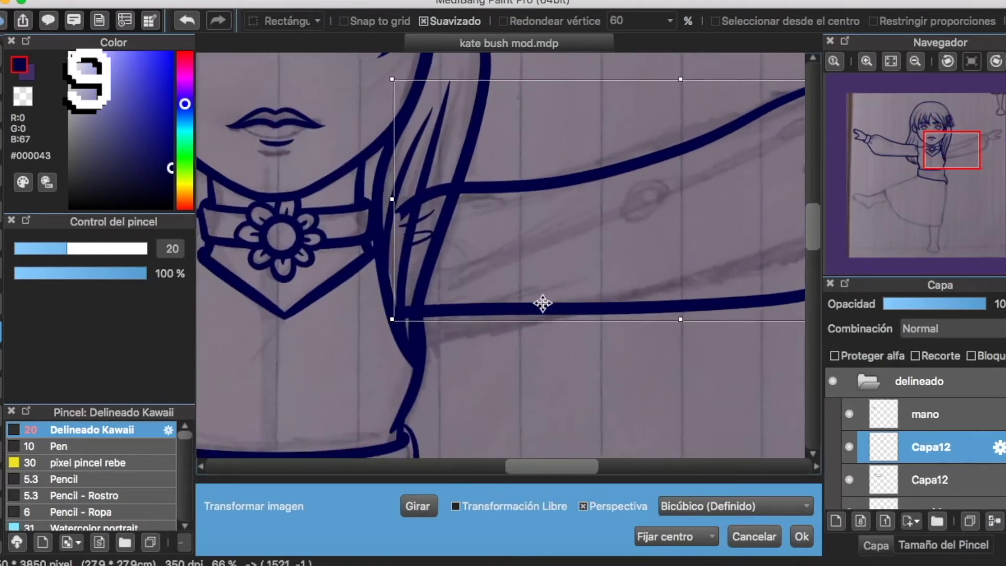
left_click_drag(716, 284, 734, 281)
scroll(728, 279, "right", 5)
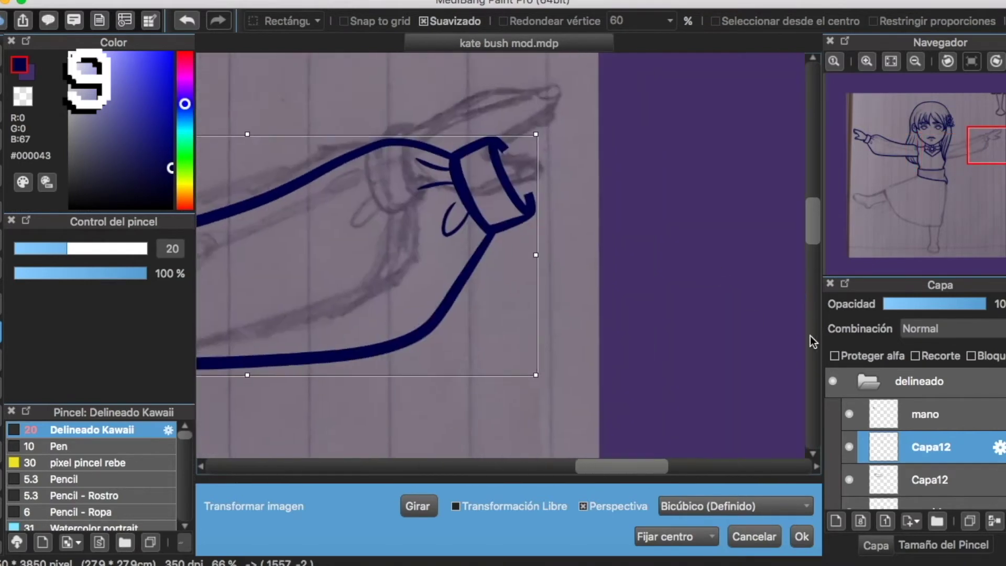
left_click(801, 536)
Duplicate the mano layer and flip the hand copy horizontally with the Transform command.
left_click(954, 417)
left_click(973, 518)
left_click(915, 61)
left_click_drag(374, 277, 786, 283)
left_click(356, 1)
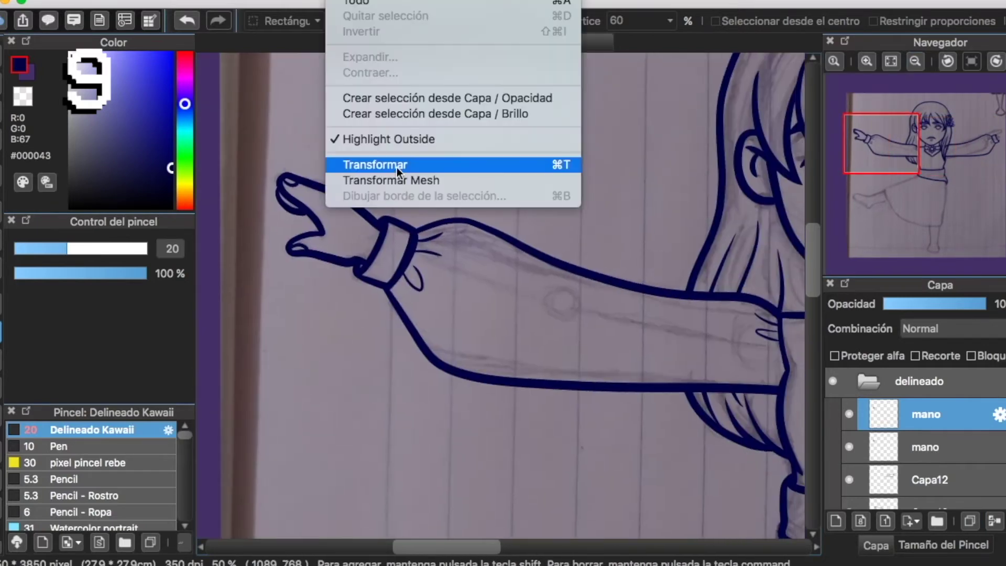
left_click(397, 167)
left_click(421, 507)
Move the flipped hand across to the mirrored sleeve, align its wrist lines with the cuff and apply the transform.
scroll(456, 262, "right", 3)
left_click_drag(242, 186, 614, 191)
scroll(614, 191, "right", 6)
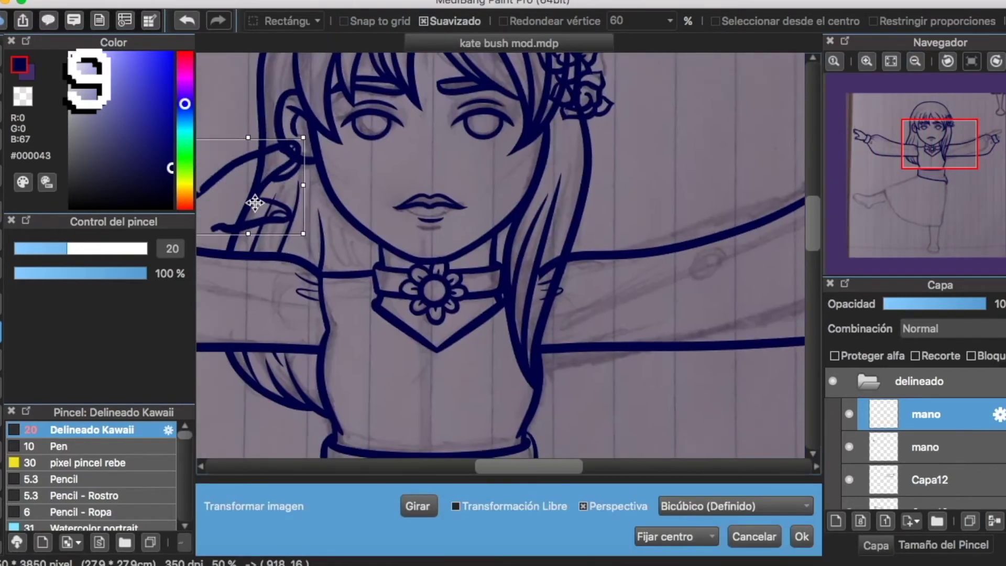
left_click_drag(254, 201, 586, 206)
scroll(585, 205, "right", 5)
left_click_drag(312, 209, 623, 193)
left_click(876, 61)
left_click_drag(516, 213, 513, 178)
left_click(866, 61)
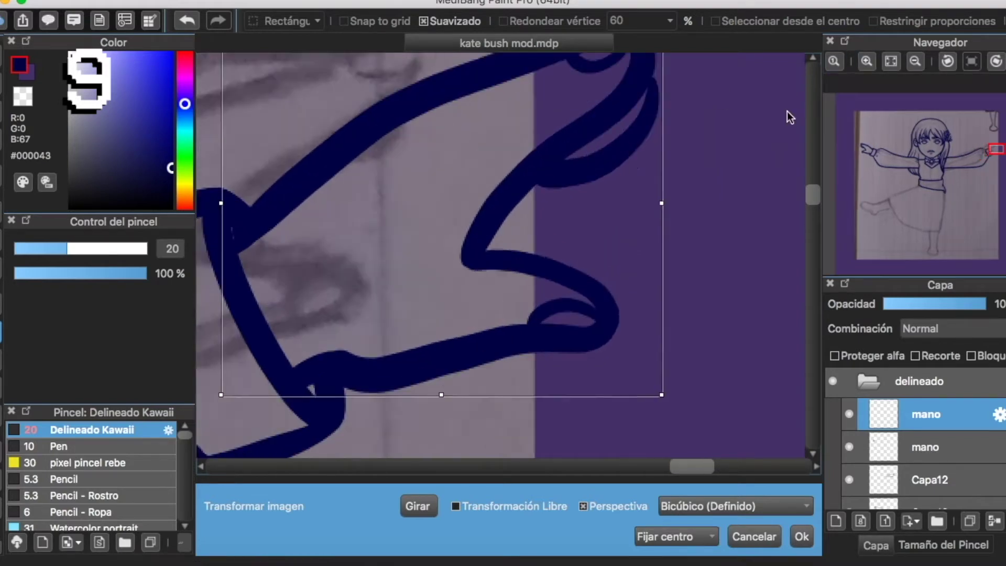
scroll(787, 117, "left", 4)
left_click(866, 61)
scroll(576, 210, "down", 1)
left_click_drag(518, 242, 510, 242)
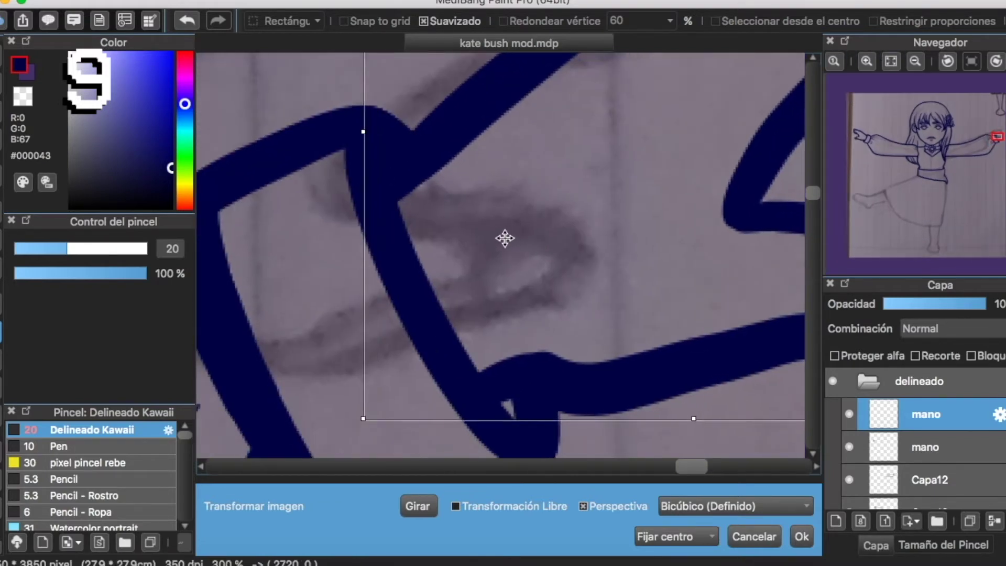
scroll(505, 236, "down", 3)
left_click(796, 535)
Merge the two hand layers into one and rename it manos.
left_click(912, 63)
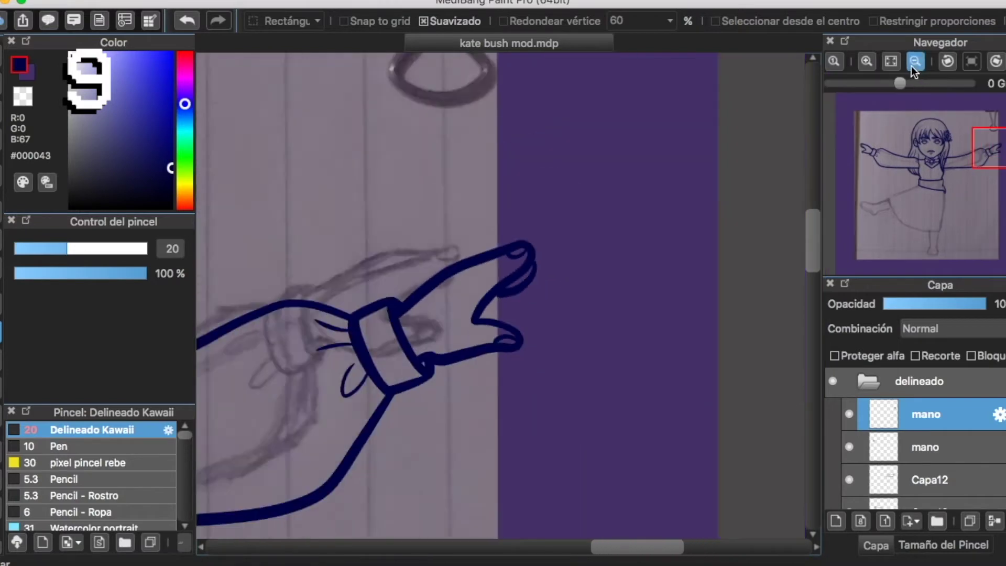
left_click(912, 63)
left_click(993, 520)
double_click(922, 414)
type("s")
key("Return")
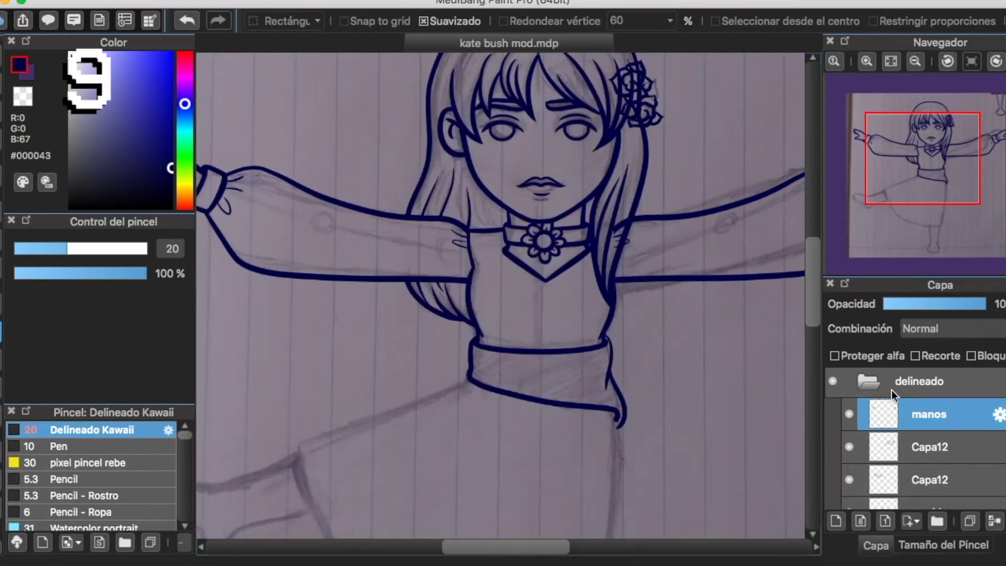
Merge the Capa12 sleeve layers into vestido and delete the mirrored sleeve lines that overlap the hair strands.
left_click(929, 447)
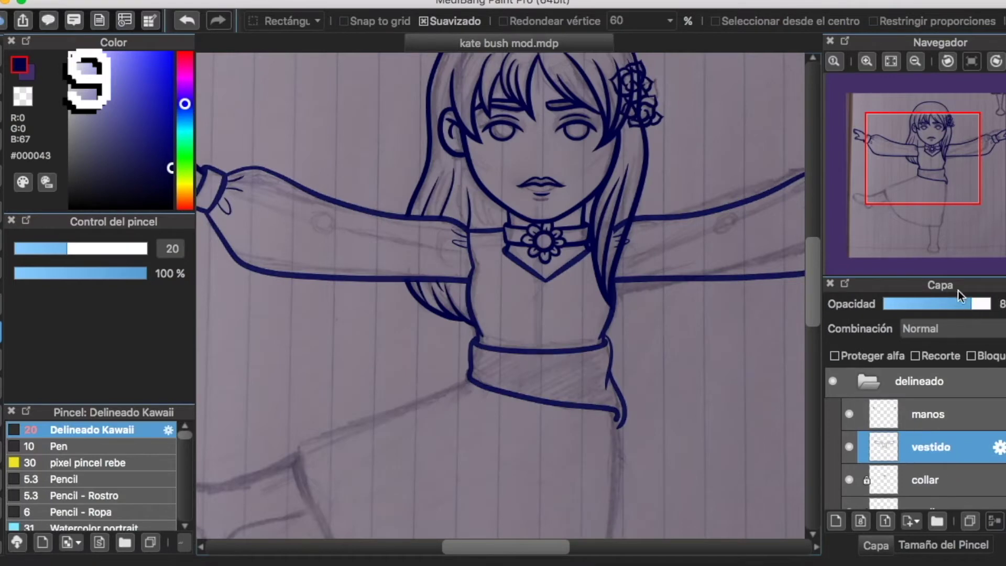
left_click(866, 61)
left_click(942, 149)
left_click(867, 61)
scroll(803, 149, "down", 2)
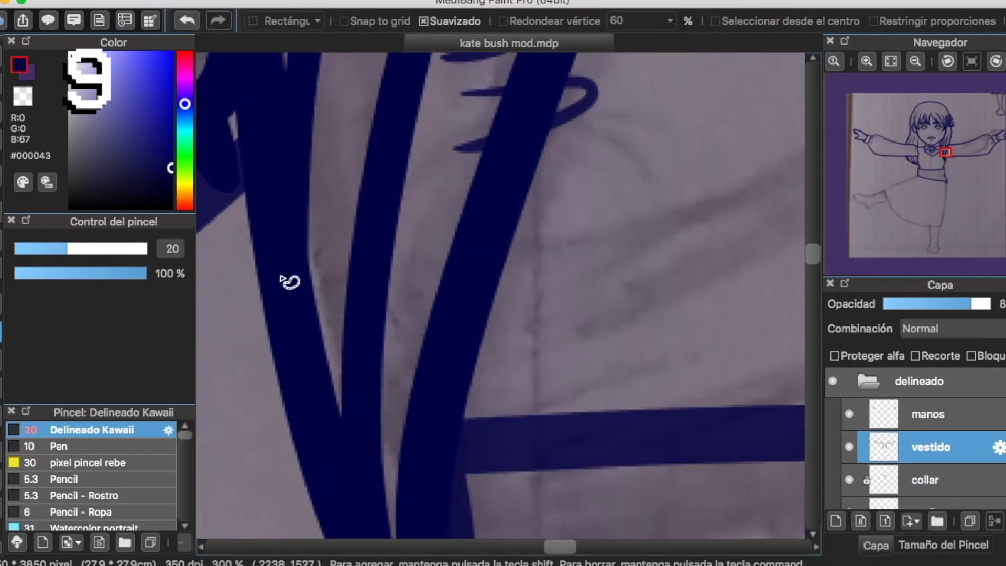
scroll(380, 329, "up", 5)
mouse_move(505, 360)
left_mouse_down()
mouse_move(602, 106)
mouse_move(442, 152)
mouse_move(490, 349)
left_mouse_up()
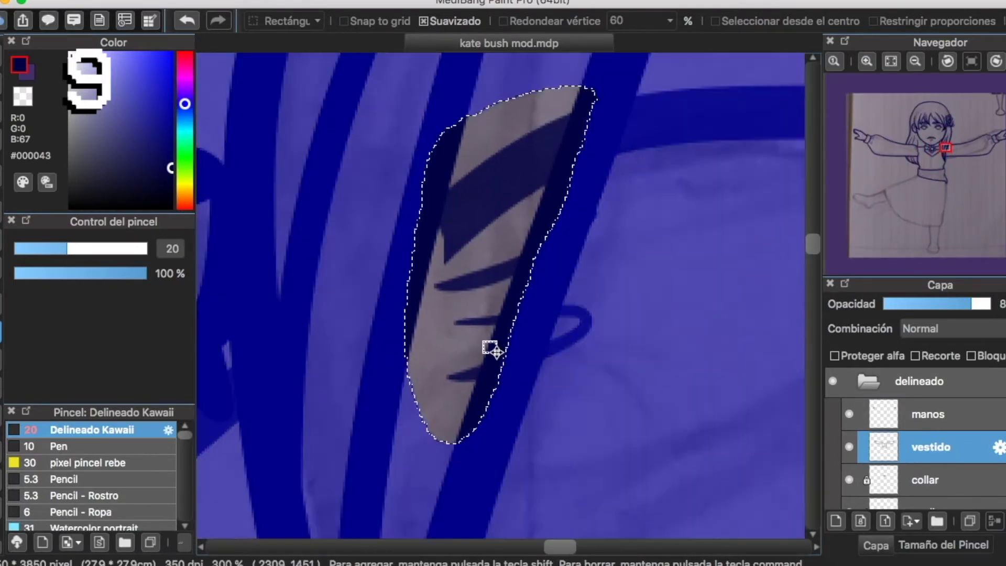
key("Delete")
left_click_drag(608, 193, 623, 224)
key("Delete")
key("super+d")
Restore the vestido layer to full opacity and lock it.
scroll(645, 264, "down", 4)
scroll(649, 266, "down", 5)
left_click(914, 61)
left_click(915, 62)
left_click(914, 61)
left_click(914, 62)
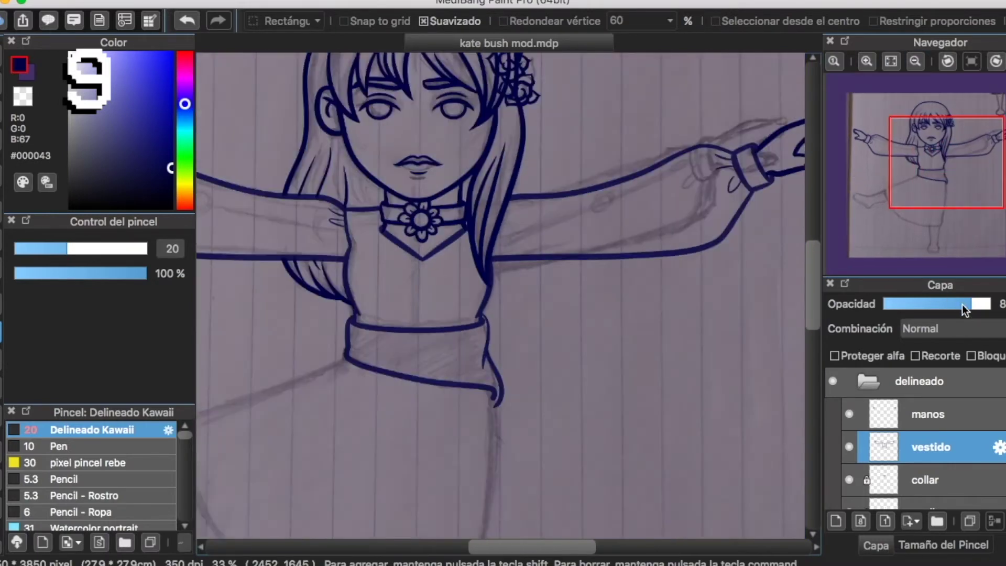
left_click_drag(958, 301, 989, 303)
scroll(706, 305, "down", 3)
scroll(702, 309, "left", 5)
scroll(697, 314, "up", 4)
scroll(696, 315, "right", 5)
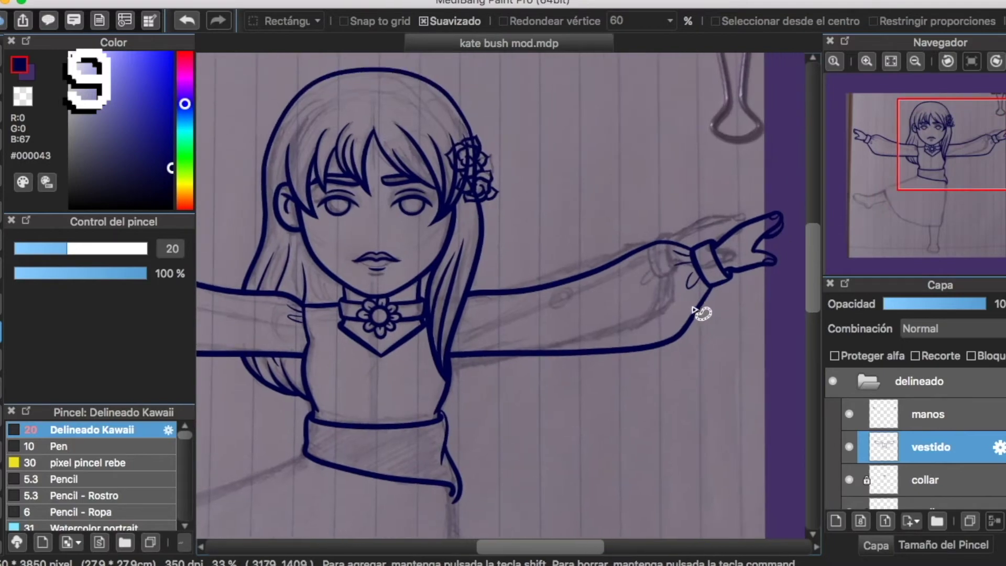
scroll(916, 437, "down", 4)
left_click(976, 372)
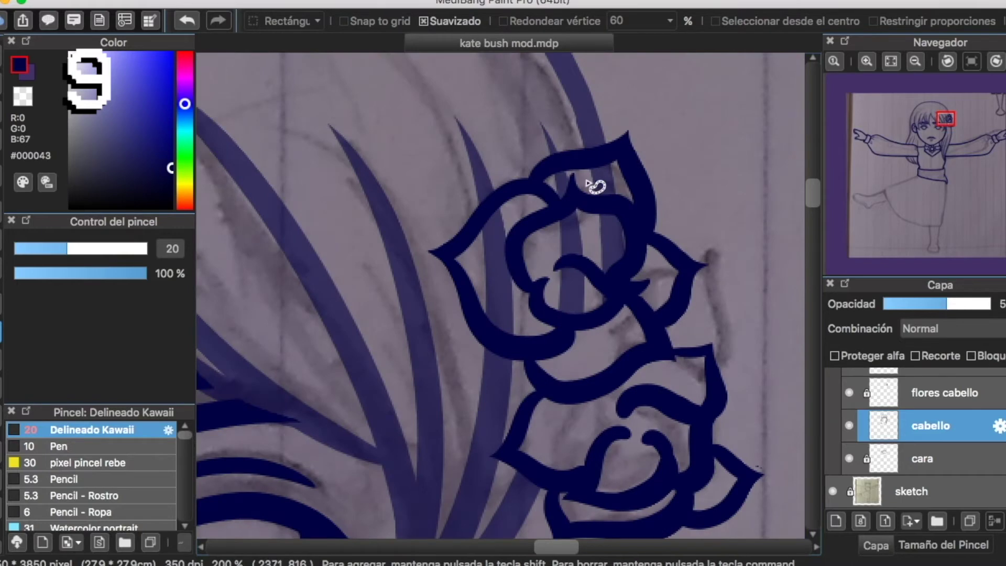
Delete the hair lines showing through the upper hair flower on the cabello layer.
mouse_move(537, 179)
left_mouse_down()
mouse_move(597, 156)
mouse_move(649, 206)
mouse_move(645, 314)
mouse_move(499, 348)
mouse_move(455, 265)
mouse_move(520, 186)
mouse_move(543, 195)
left_mouse_up()
key("Delete")
key("super+d")
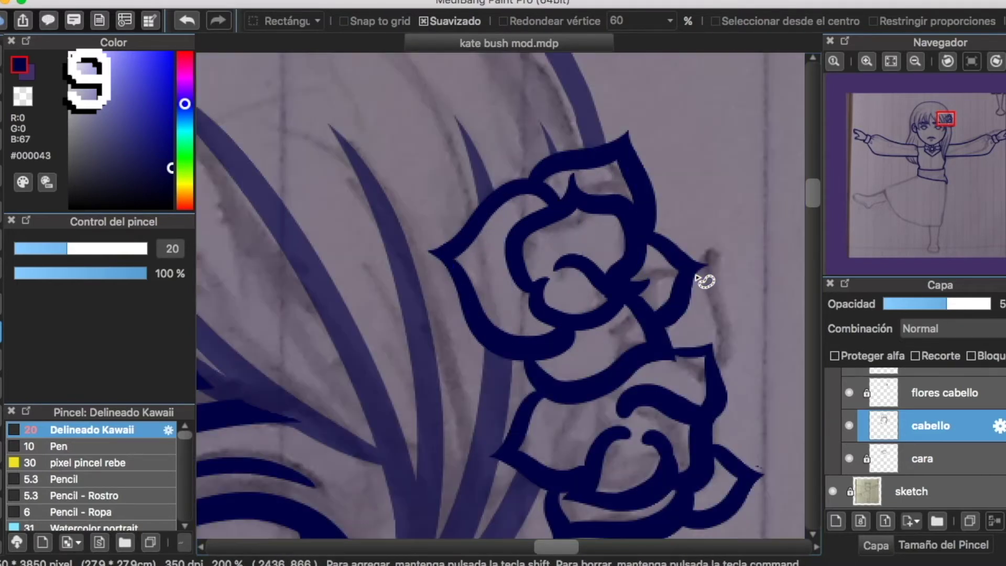
Refine the rounded petal line ends of the hair flowers on the flores cabello layer with the eraser at size 3.9.
left_click(1, 58)
left_click(868, 62)
left_click(868, 61)
left_click_drag(593, 265, 545, 292, "alt+super")
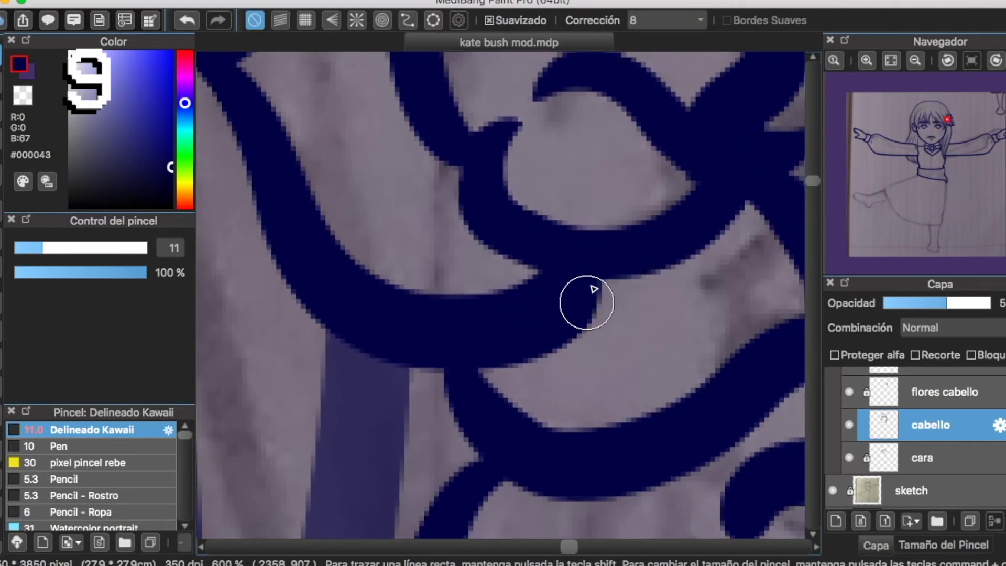
scroll(593, 288, "down", 5)
scroll(594, 289, "right", 4)
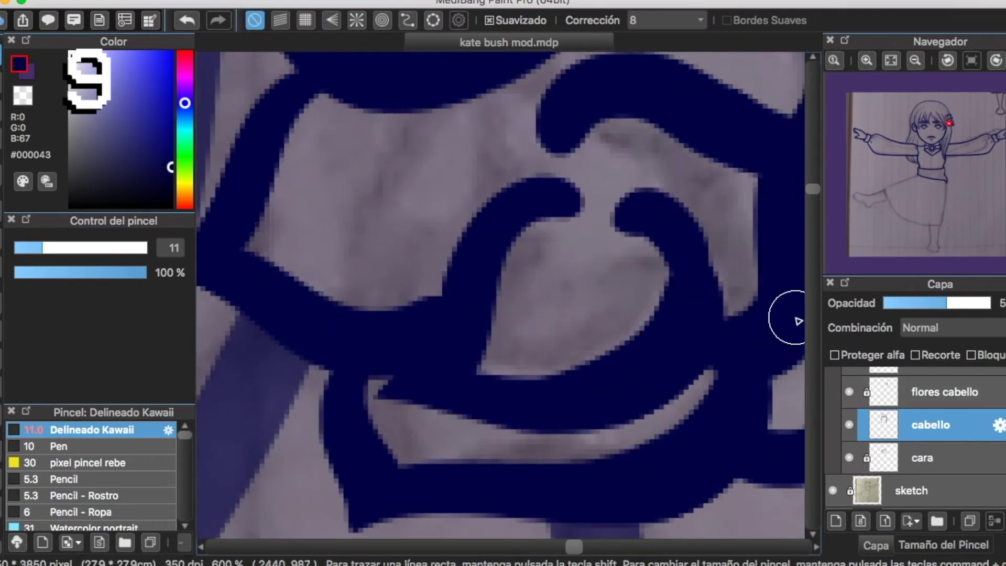
left_click(945, 392)
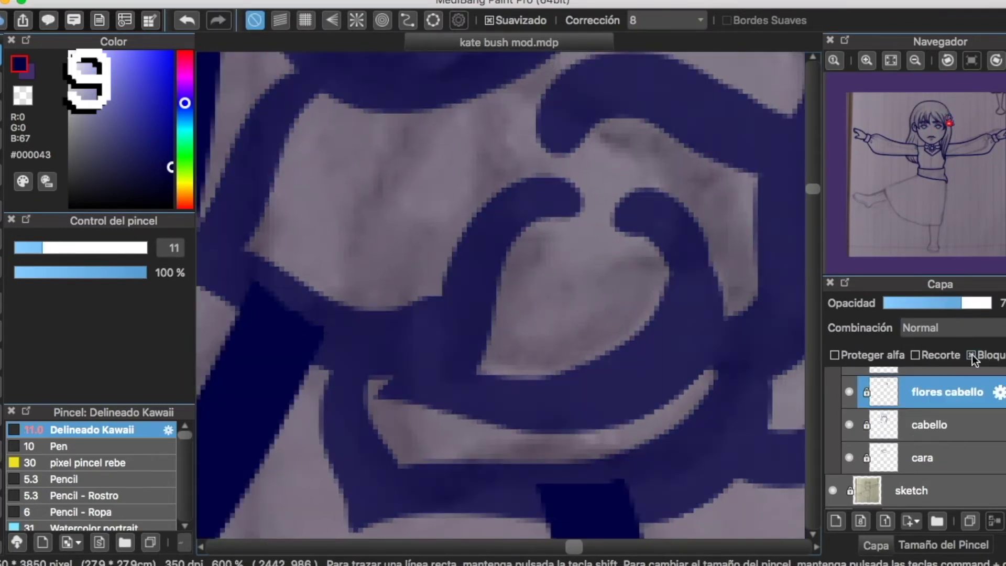
key("bracketleft")
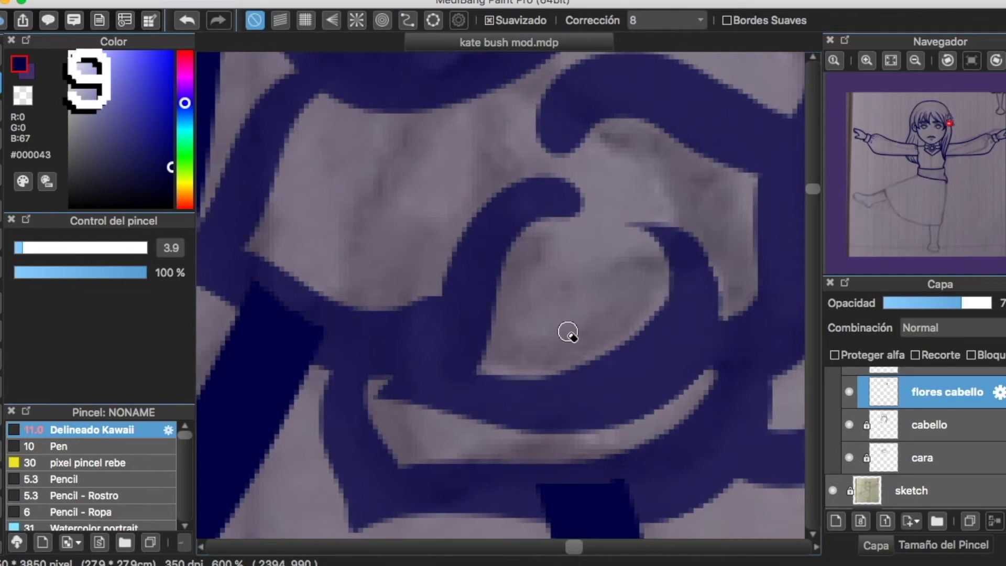
scroll(569, 335, "down", 2)
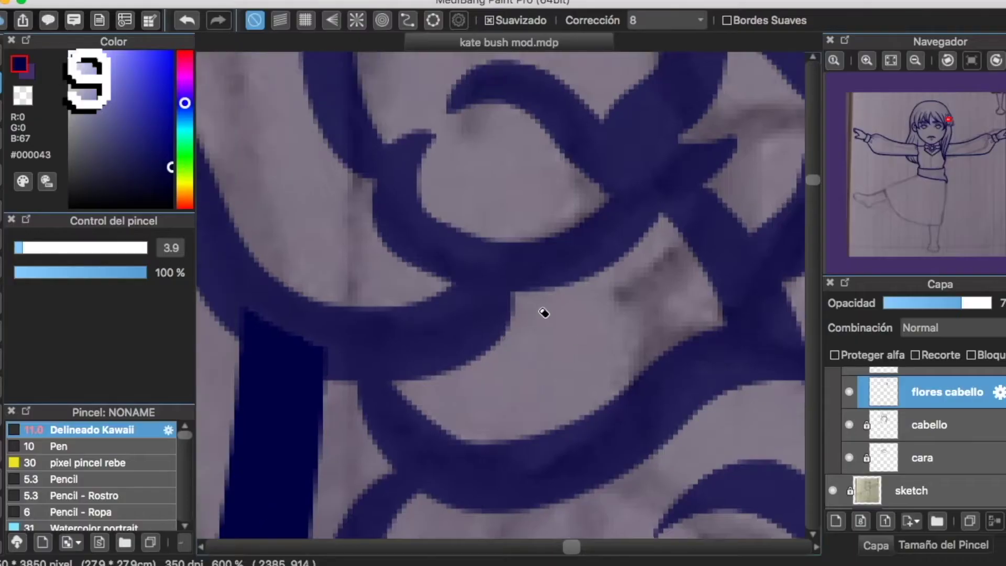
scroll(543, 310, "down", 5)
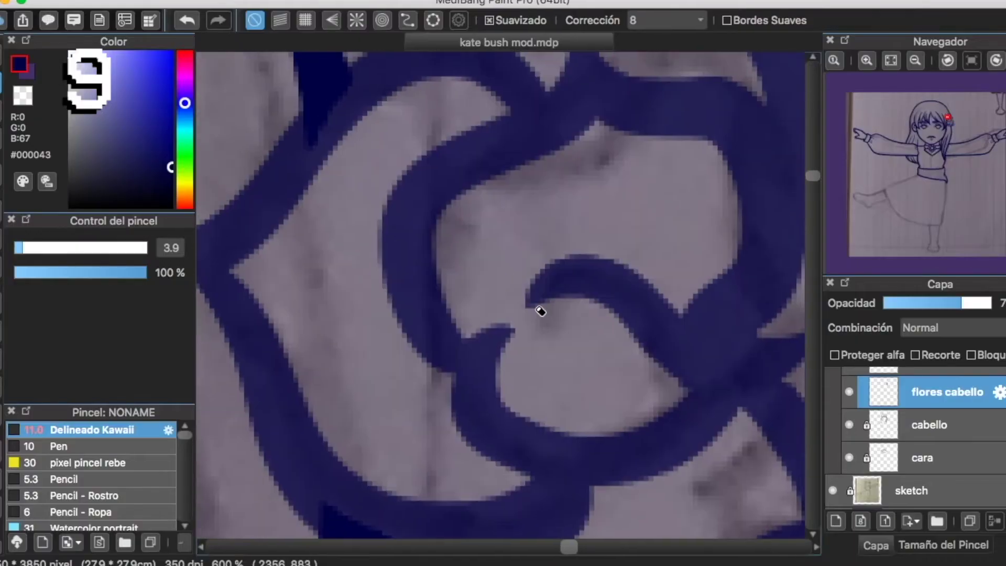
scroll(406, 382, "down", 8)
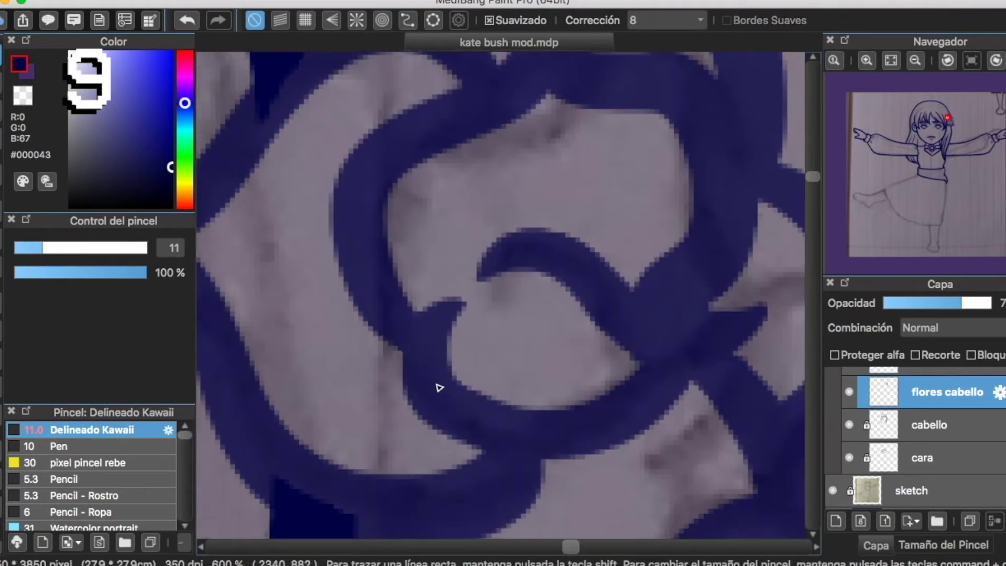
scroll(429, 372, "up", 1)
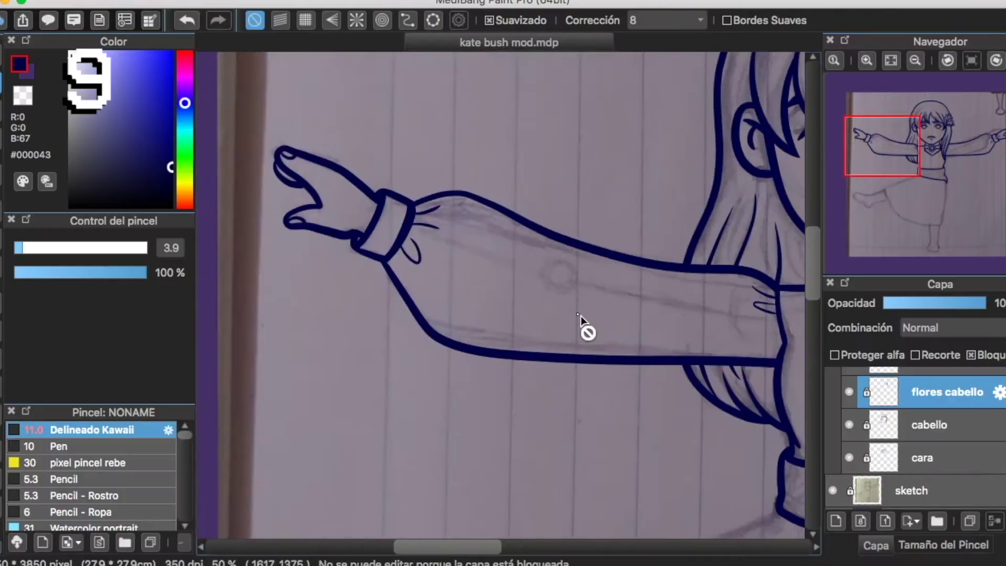
Ink the skirt's upper edge on the Capa16 layer from the sash toward the raised leg with the Delineado Kawaii brush at size 37.
scroll(580, 316, "right", 5)
scroll(580, 315, "left", 4)
scroll(856, 410, "down", 1)
scroll(926, 439, "up", 3)
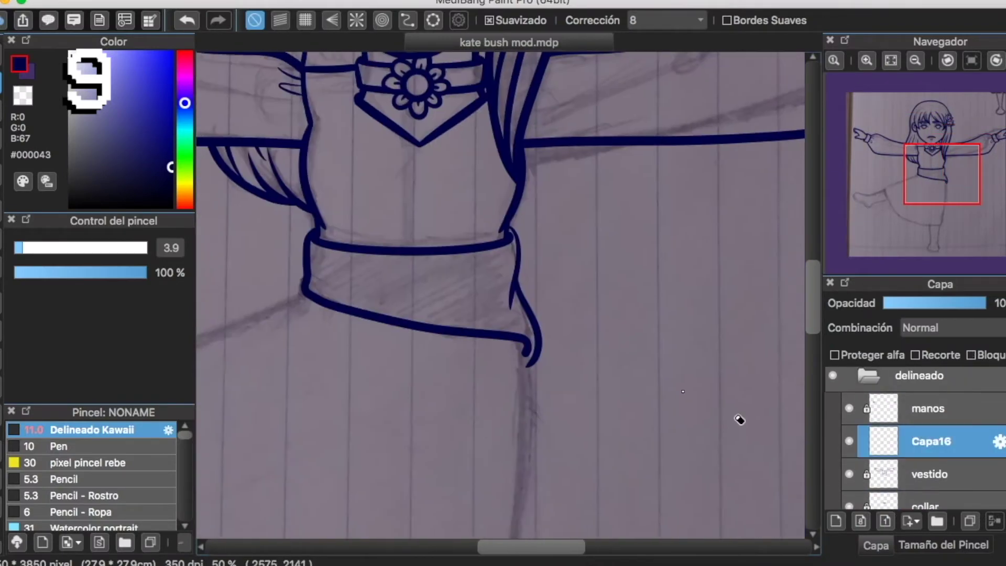
left_click(927, 474)
left_click(922, 441)
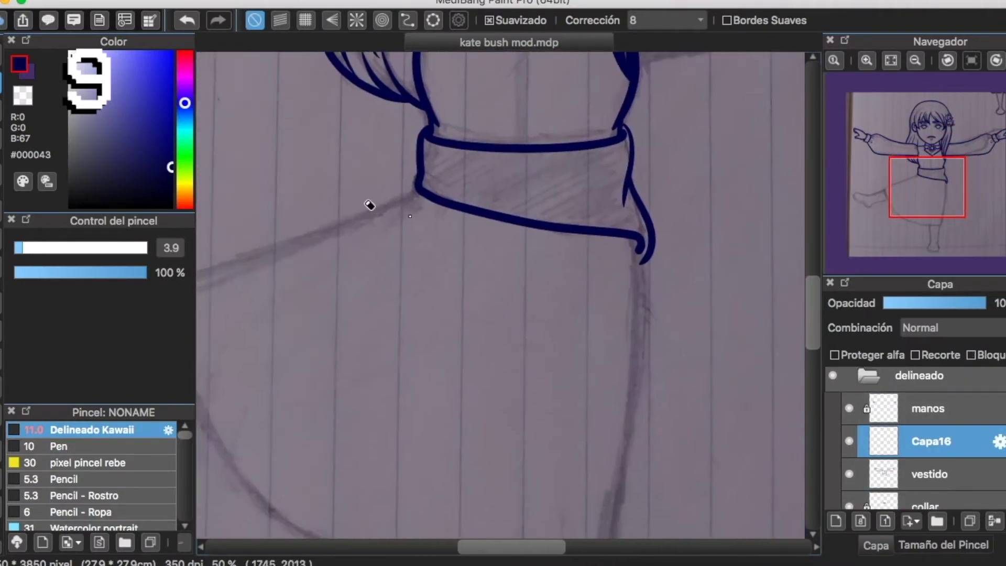
left_click(3, 53)
left_click_drag(172, 247, 180, 248)
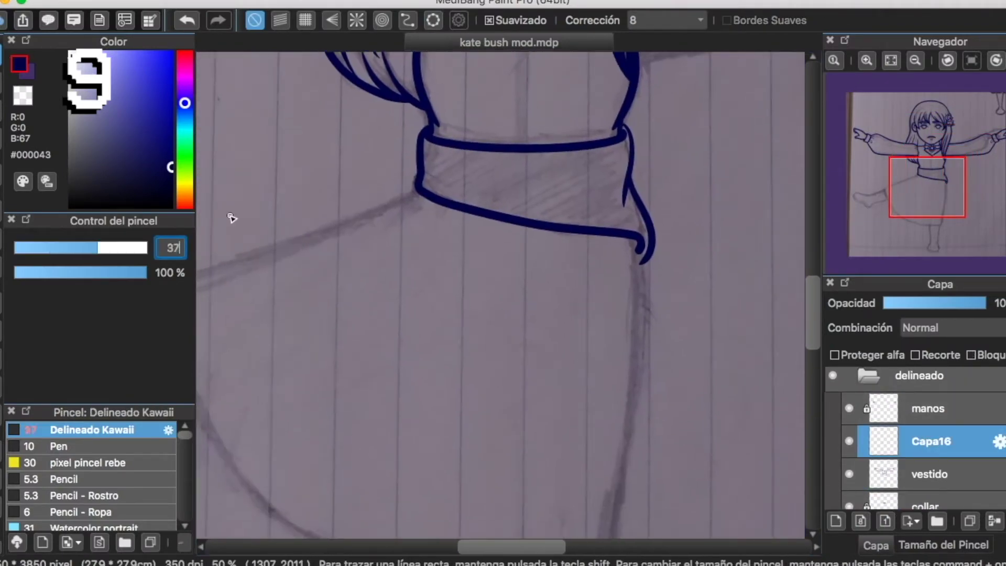
left_click(945, 60)
key("Left")
left_click_drag(743, 166, 716, 177)
left_click_drag(335, 231, 674, 117)
key("super+z")
left_click_drag(343, 220, 443, 152)
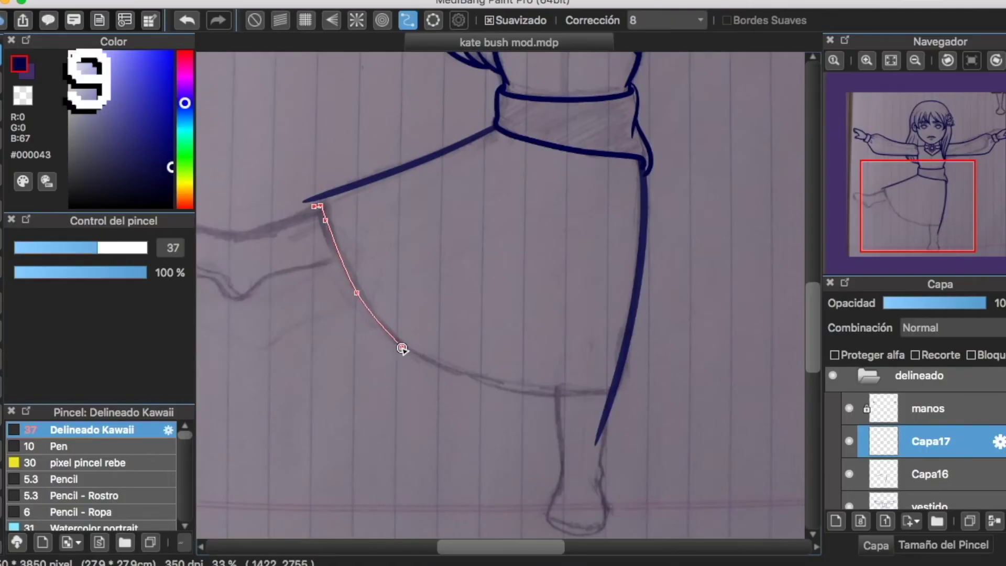
Place a curve guide along the skirt's pencil hem from the raised leg to the skirt's opposite side line.
key("F2")
left_click(566, 395)
double_click(612, 390)
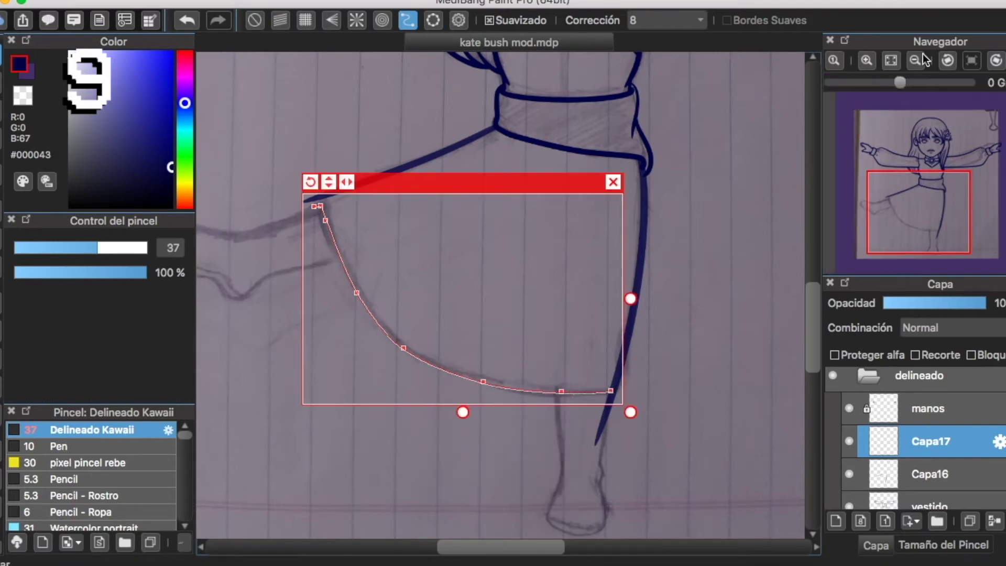
left_click(863, 67)
left_click(728, 139)
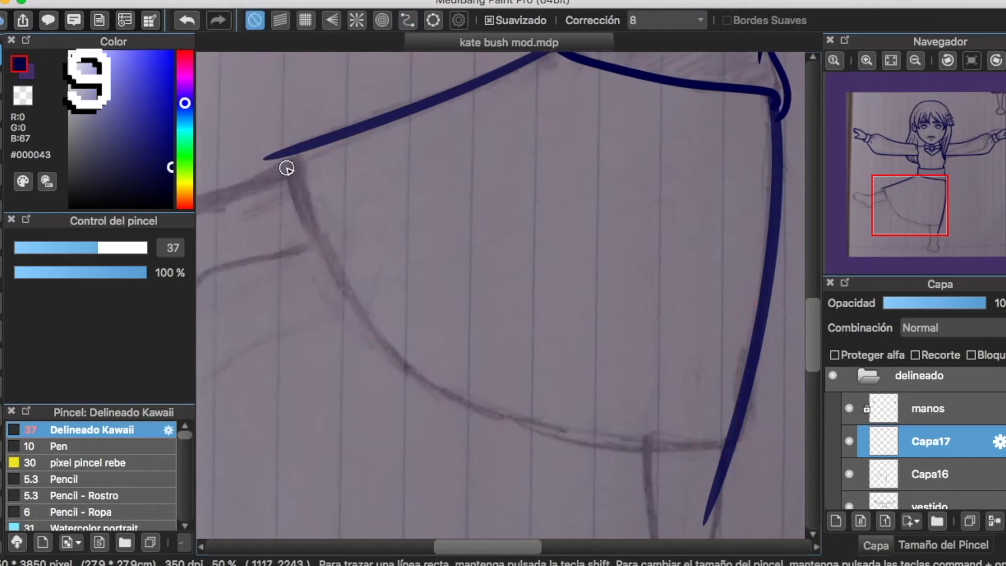
Try to ink the skirt's curved hem on Capa17 freehand with several strokes.
mouse_move(319, 242)
left_mouse_down()
mouse_move(658, 436)
mouse_move(738, 425)
left_mouse_up()
key("ctrl+z")
left_click_drag(277, 173, 755, 404)
key("ctrl+z")
left_click_drag(276, 170, 756, 422)
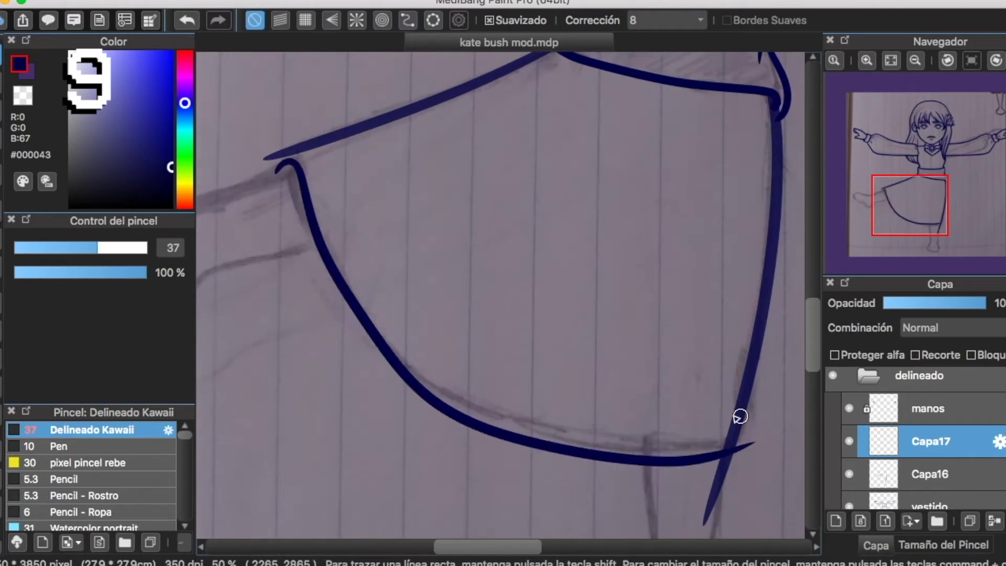
key("ctrl+z")
mouse_move(278, 169)
left_mouse_down()
mouse_move(414, 355)
mouse_move(686, 450)
mouse_move(388, 348)
mouse_move(726, 447)
left_mouse_up()
key("ctrl+z")
key("ctrl+z")
left_click_drag(283, 163, 730, 422)
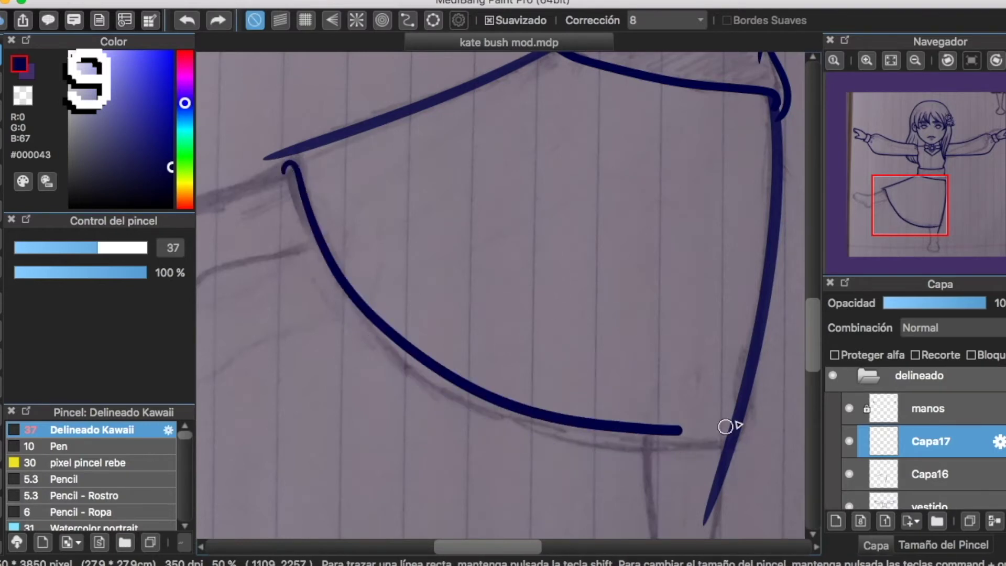
key("ctrl+z")
left_click(408, 20)
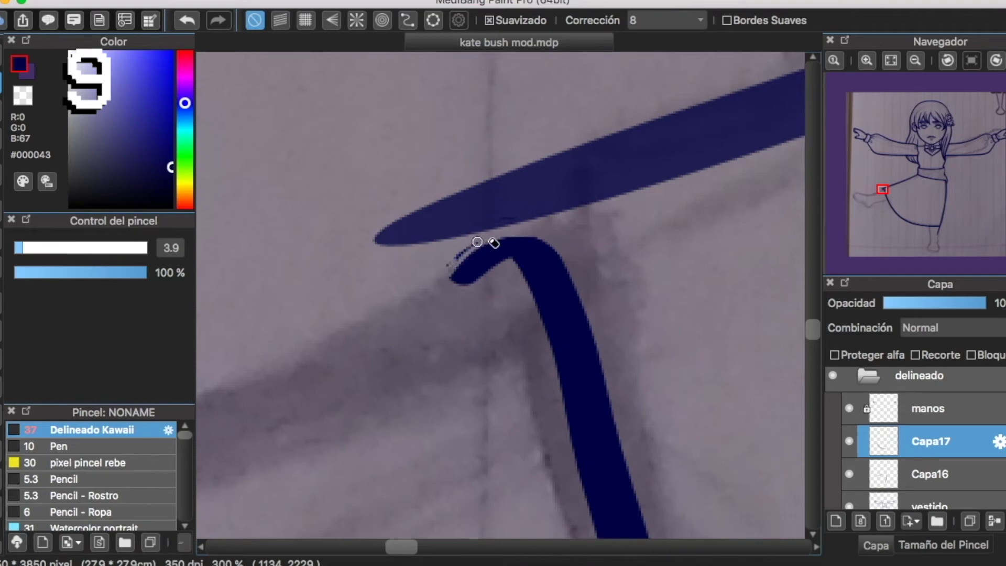
Undo the last erasure and round the hooked upper corner of the hem line on Capa17 with the brush at size 7.5.
key("super+z")
left_click(867, 60)
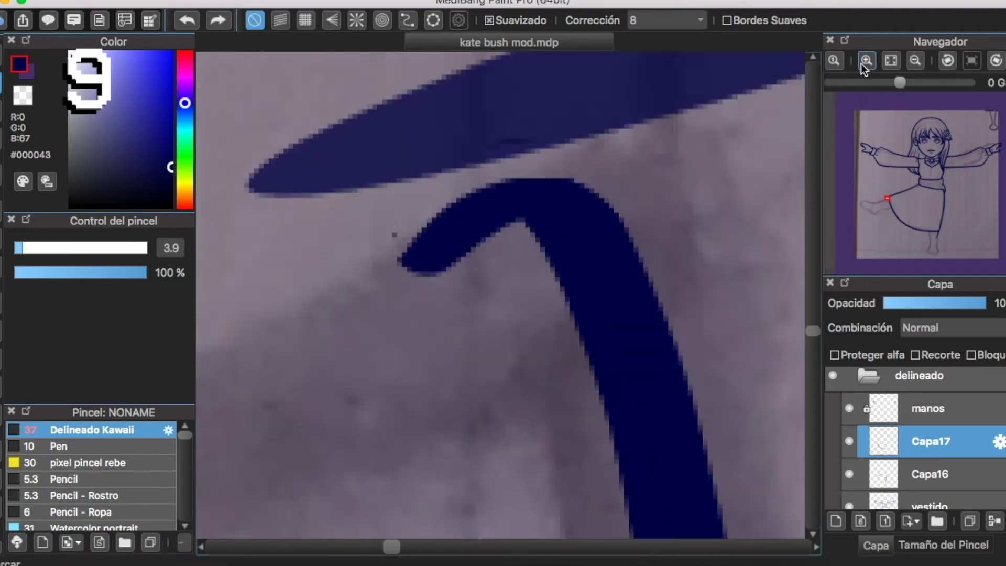
left_click(388, 238)
key("b")
left_click(61, 246)
left_click(33, 247)
mouse_move(510, 191)
left_mouse_down()
mouse_move(565, 188)
mouse_move(598, 236)
left_mouse_up()
On Capa16, bend the end of the skirt's upper edge down around the hem's hooked corner with the brush at size 7.5.
left_click(930, 474)
left_click_drag(343, 262, 380, 178)
key("super+z")
mouse_move(350, 284)
left_mouse_down()
mouse_move(396, 176)
mouse_move(429, 143)
left_mouse_up()
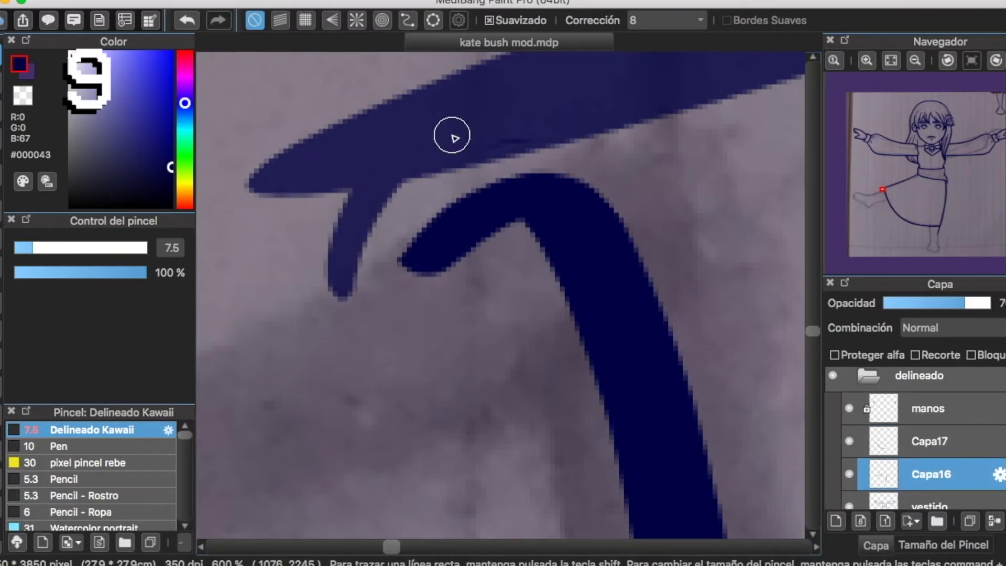
key("super+z")
key("super+z")
mouse_move(348, 287)
left_mouse_down()
mouse_move(565, 117)
mouse_move(423, 156)
mouse_move(326, 306)
left_mouse_up()
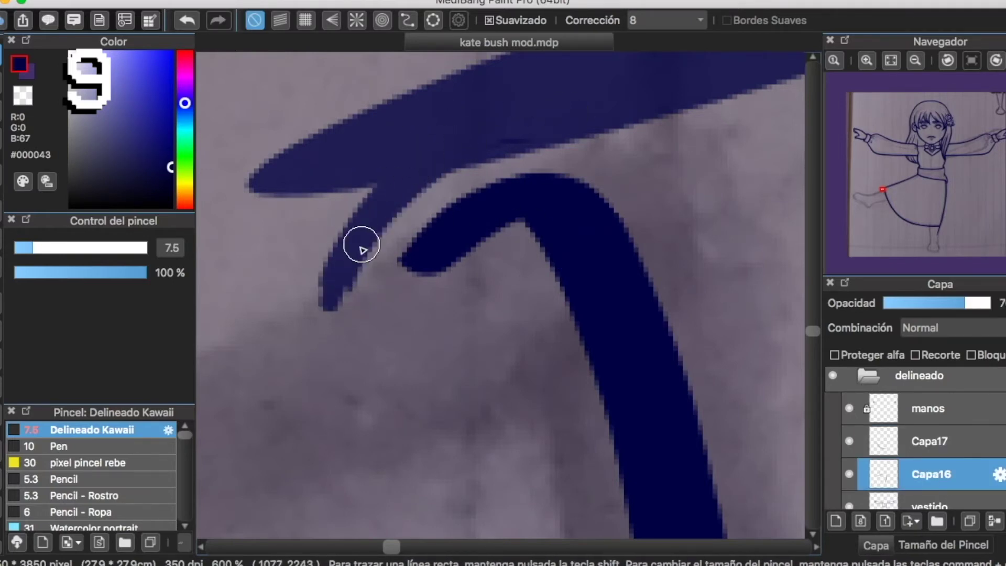
key("super+z")
mouse_move(433, 143)
left_mouse_down()
mouse_move(322, 285)
mouse_move(298, 227)
left_mouse_up()
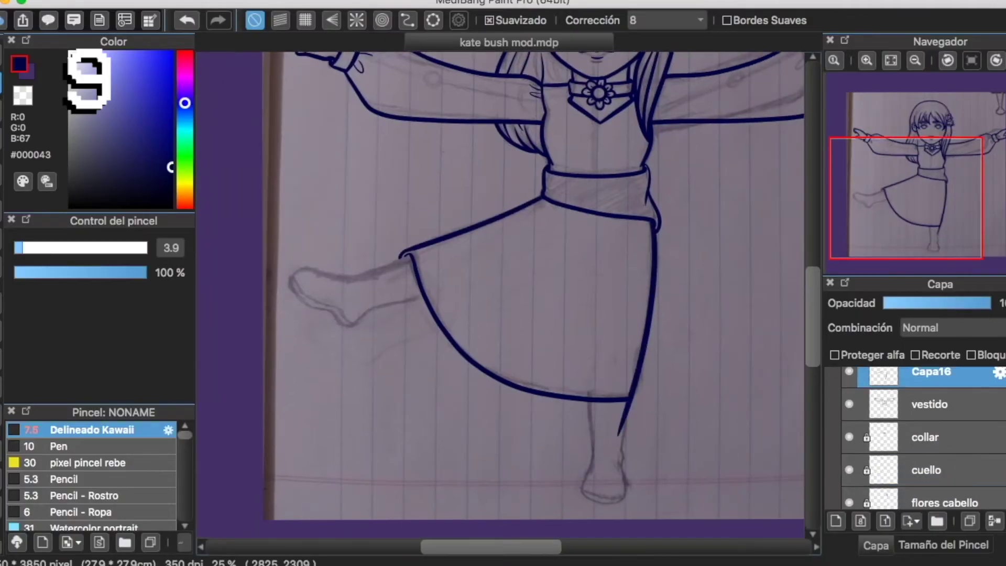
Smooth the outer contour of the curled end of the skirt's upper edge on Capa16.
left_click(870, 59)
left_click(866, 59)
scroll(500, 295, "up", 5)
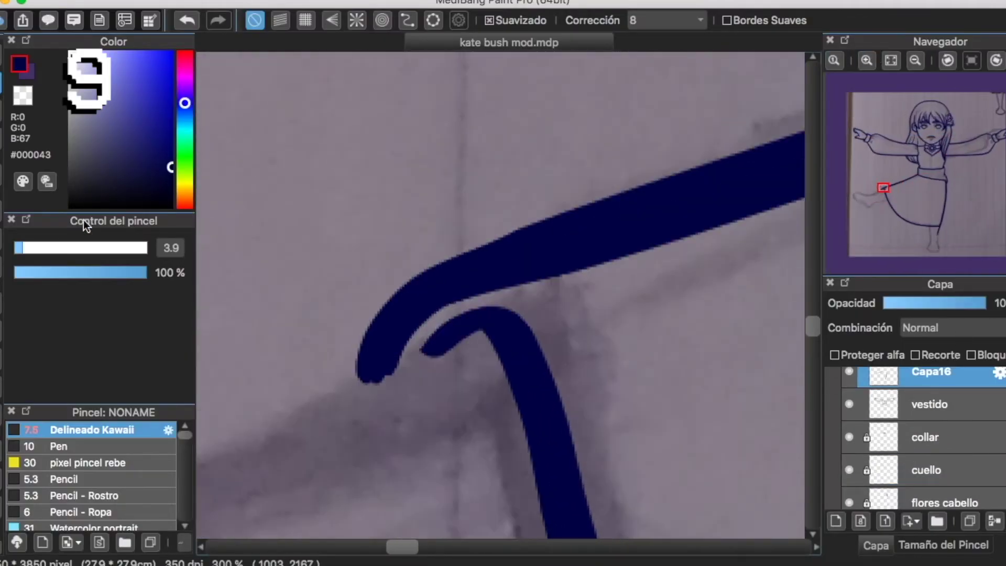
mouse_move(354, 382)
left_mouse_down()
mouse_move(352, 351)
mouse_move(523, 235)
left_mouse_up()
key("super+z")
mouse_move(356, 386)
left_mouse_down()
mouse_move(418, 281)
mouse_move(456, 265)
left_mouse_up()
left_click_drag(401, 303, 602, 214)
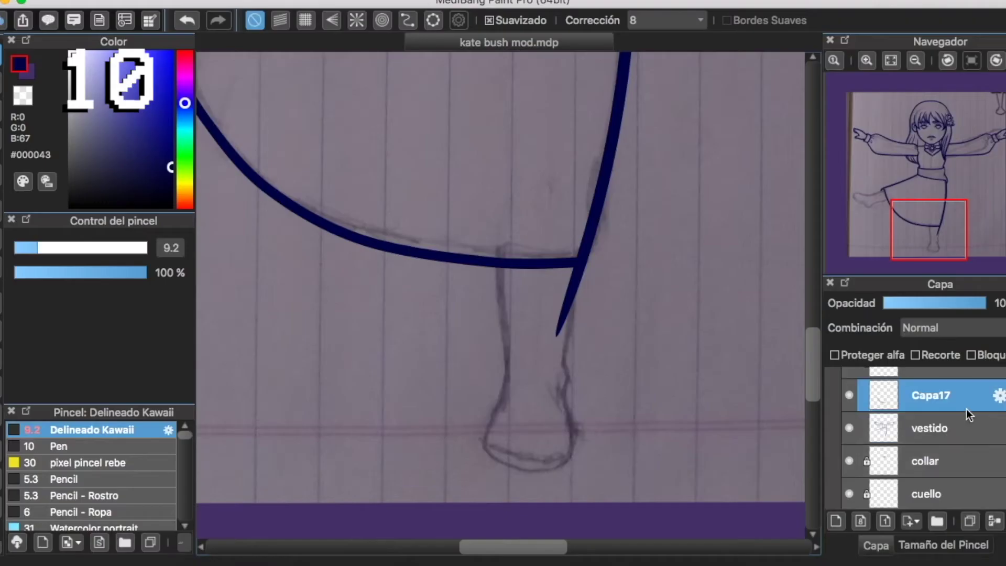
Merge the Capa17 skirt layer into the vestido layer.
left_click(993, 520)
left_click(865, 60)
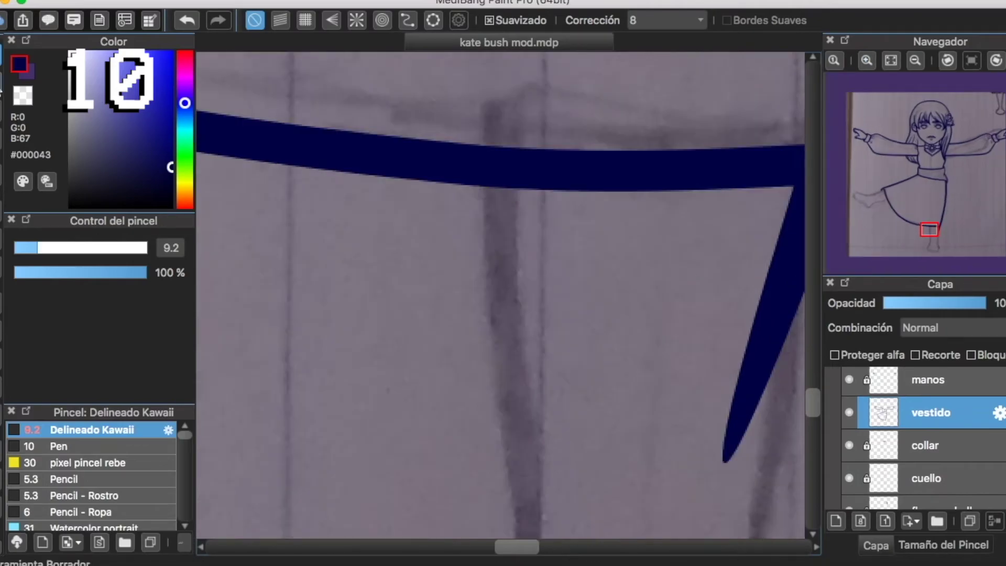
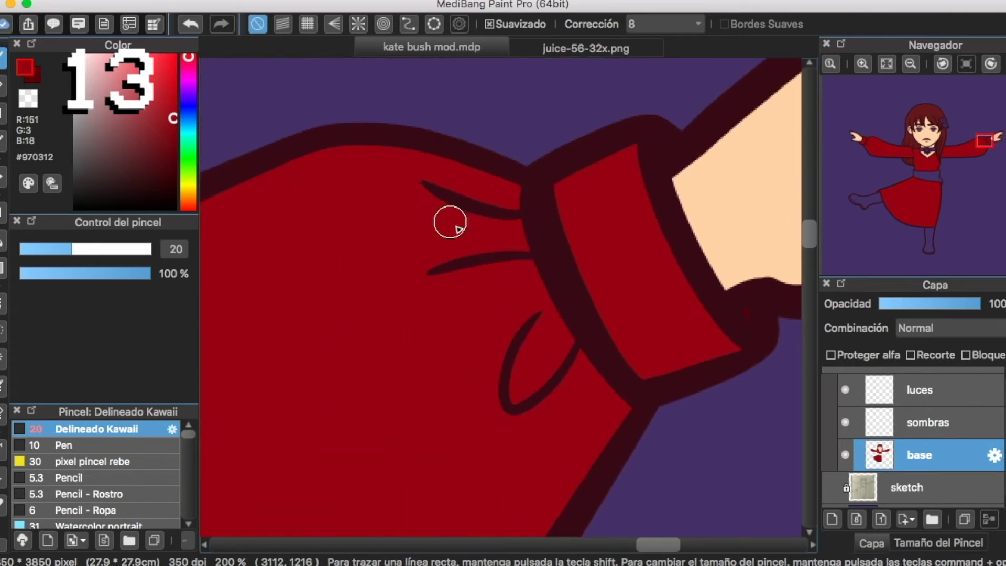
Fill the raised leg and the standing leg on the base layer with dark red #830310.
scroll(451, 225, "left", 10)
scroll(438, 236, "down", 5)
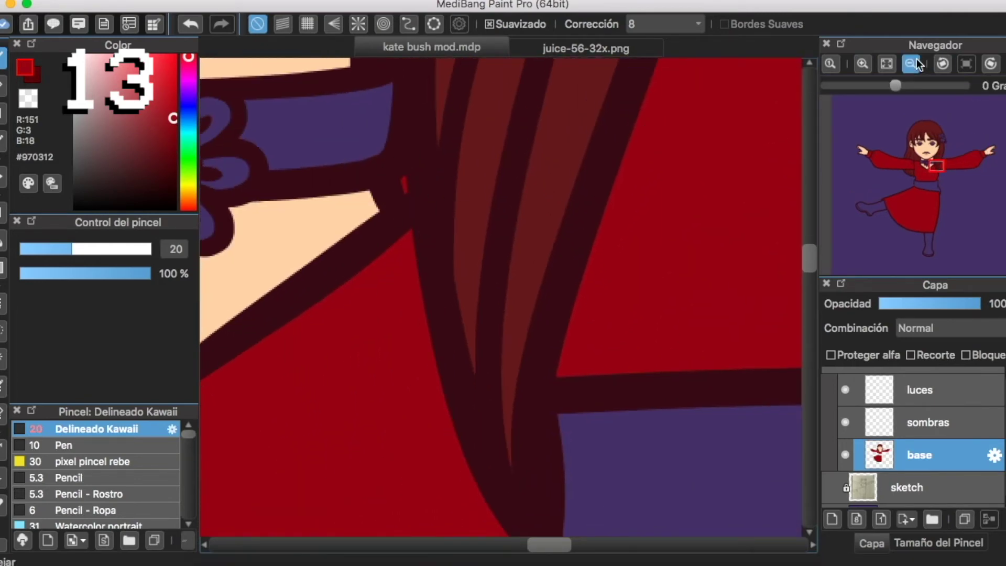
left_click(911, 64)
left_click(911, 64)
left_click(912, 64)
scroll(533, 261, "down", 4)
scroll(533, 260, "left", 5)
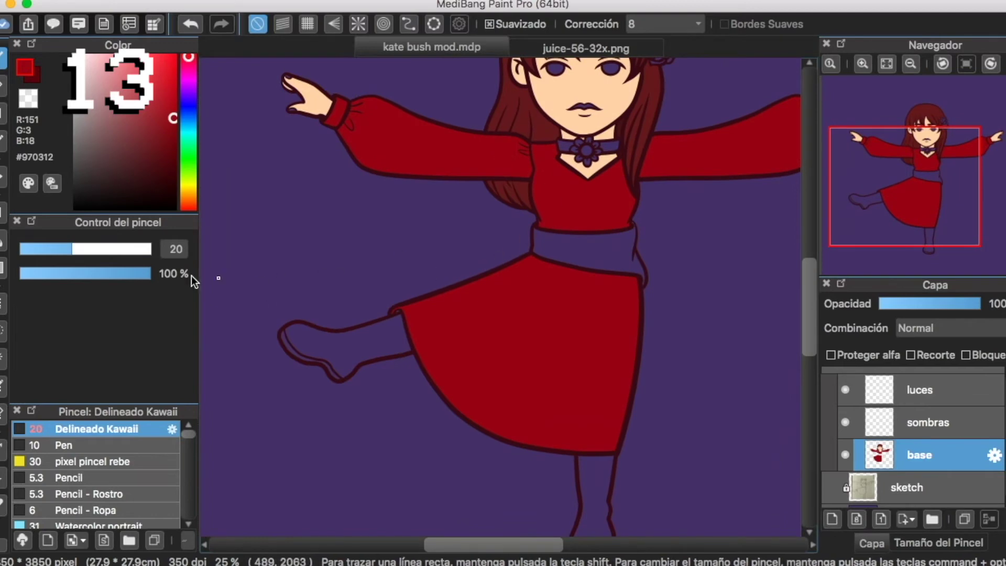
key("x")
left_click(29, 183)
left_click(631, 345)
left_click(691, 411)
left_click(4, 240)
left_click(335, 345)
scroll(524, 336, "down", 5)
scroll(524, 335, "right", 2)
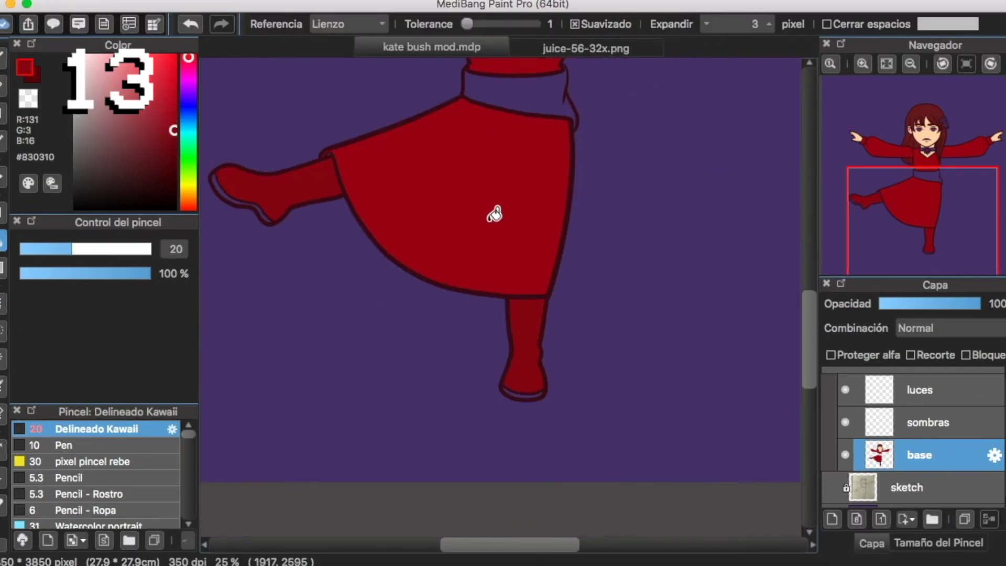
scroll(498, 220, "up", 4)
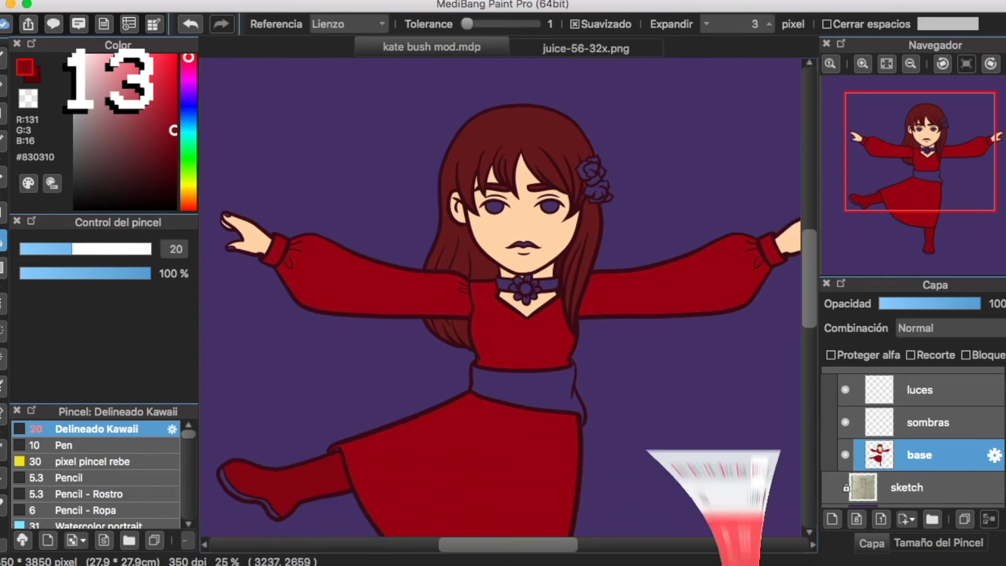
Switch to the Chrome browser and search Google images for "wuthering heights kate bush".
key("super+Tab")
left_click(894, 14)
type("wuthering heights kate")
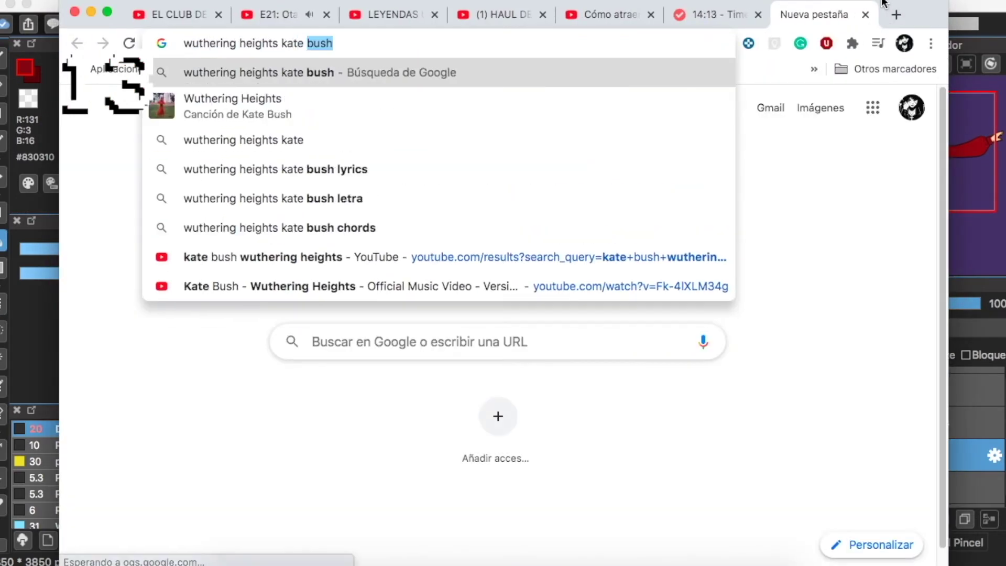
key("Return")
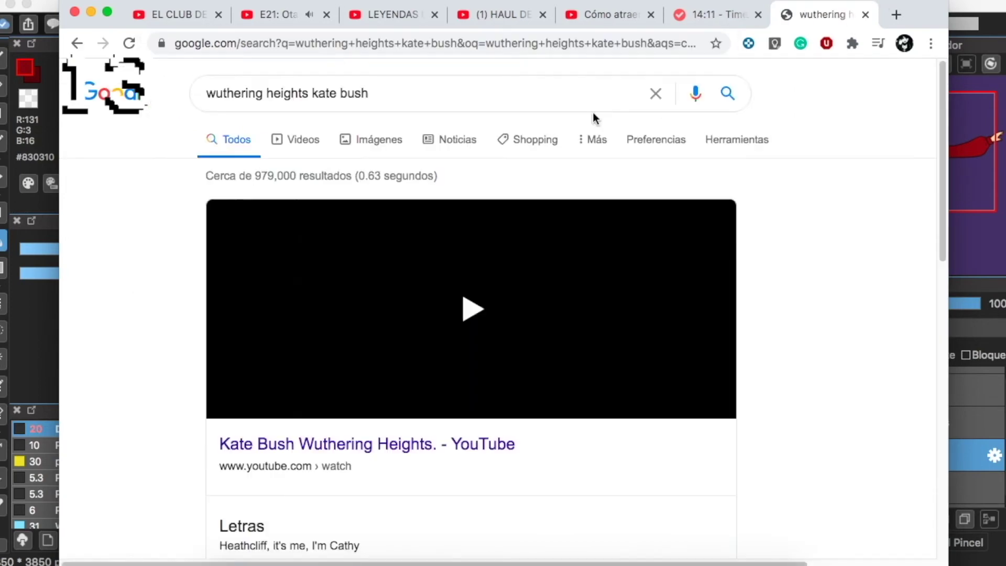
left_click(306, 139)
left_click(322, 137)
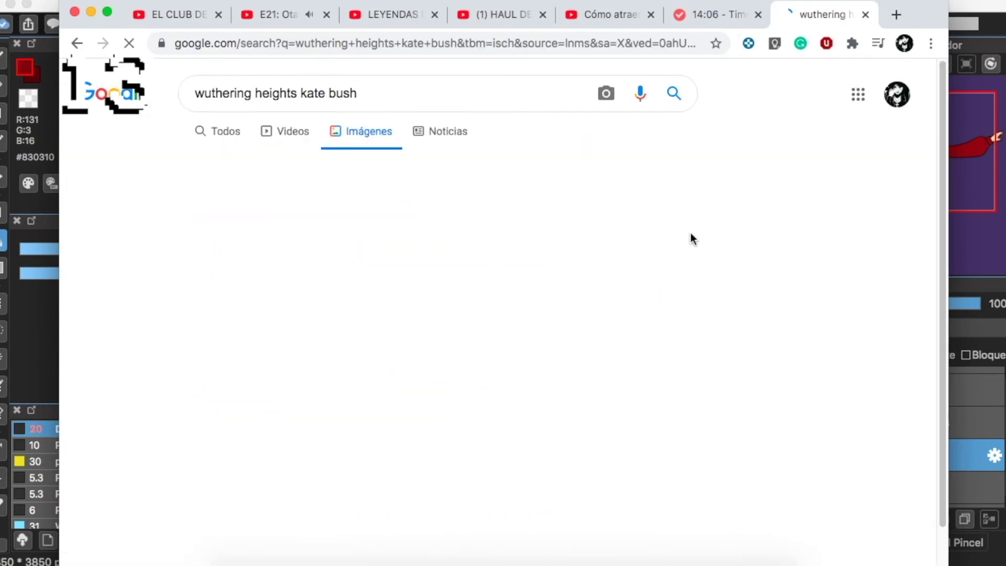
Open the close-up reference photo of the red dress and hair flower, and return to the drawing in MediBang Paint Pro.
scroll(691, 235, "down", 2)
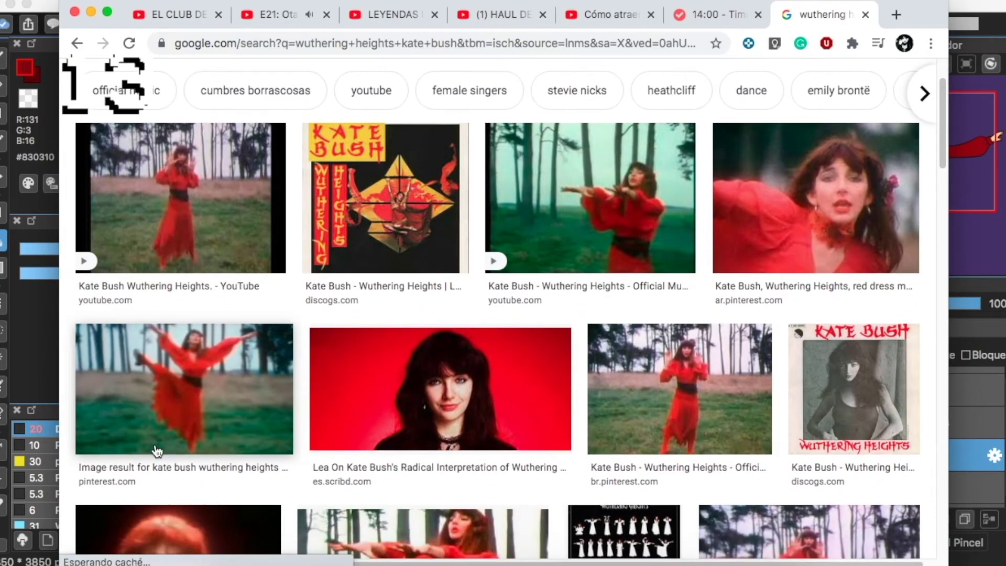
left_click(816, 209)
left_click(92, 12)
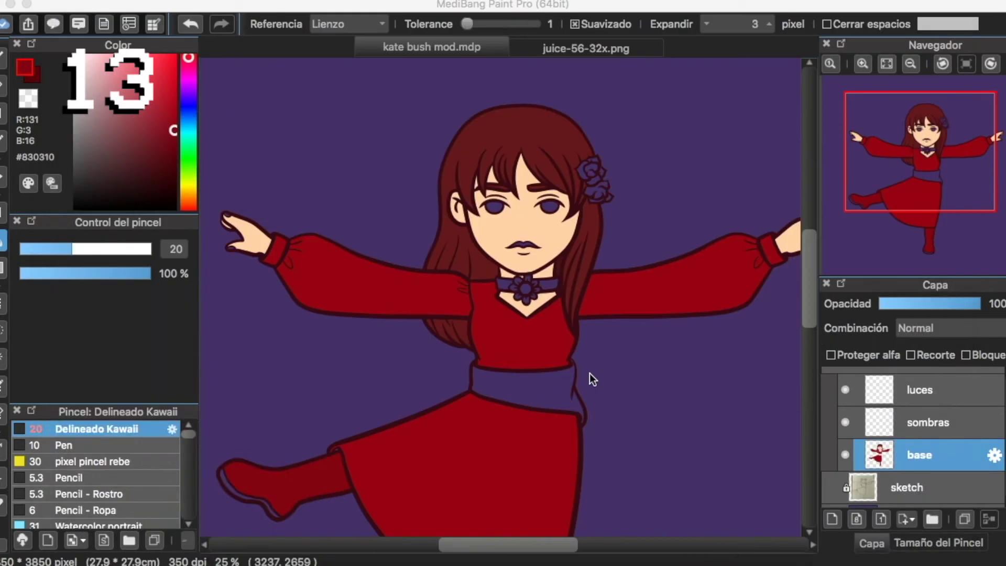
Fill both halves of the choker band on the base layer with dark red #6D020D.
left_click(863, 64)
left_click(863, 64)
left_click(886, 64)
left_click(864, 64)
left_click(863, 64)
scroll(608, 148, "up", 10)
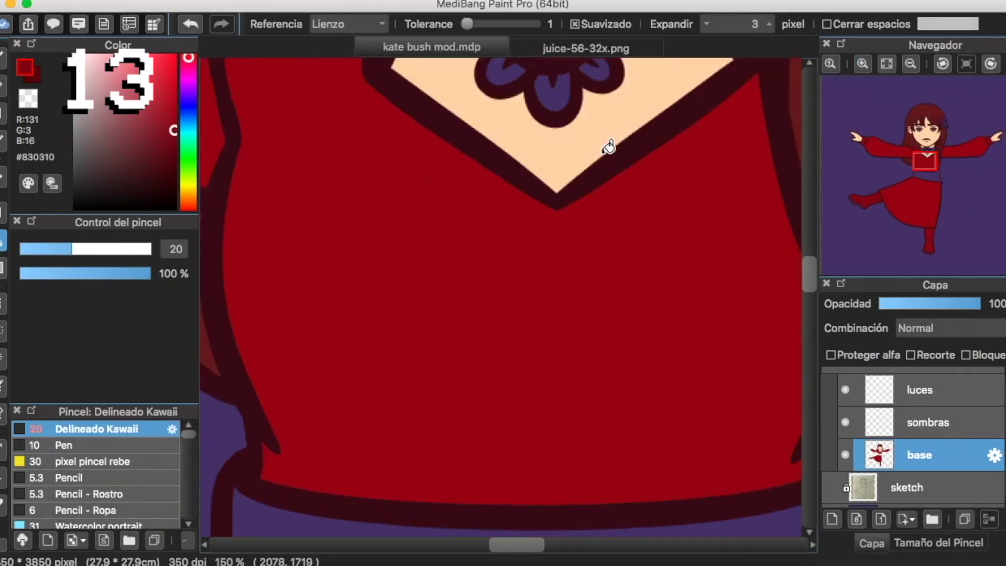
left_click(29, 183)
left_click_drag(622, 340, 646, 343)
left_click(710, 406)
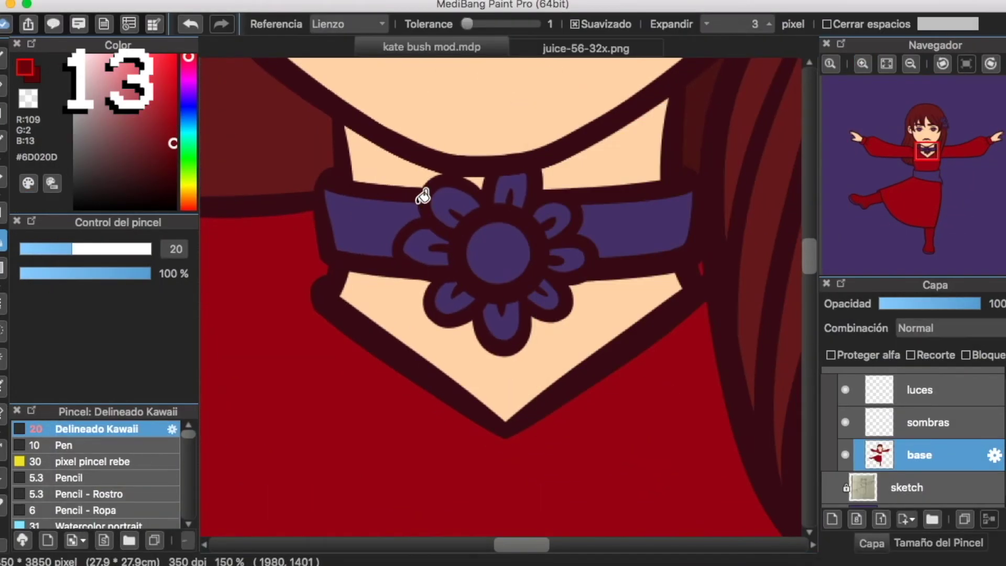
left_click(412, 202)
left_click(588, 237)
Fill the petals of the choker flower with bright red #C70418.
left_click(863, 64)
left_click(3, 58)
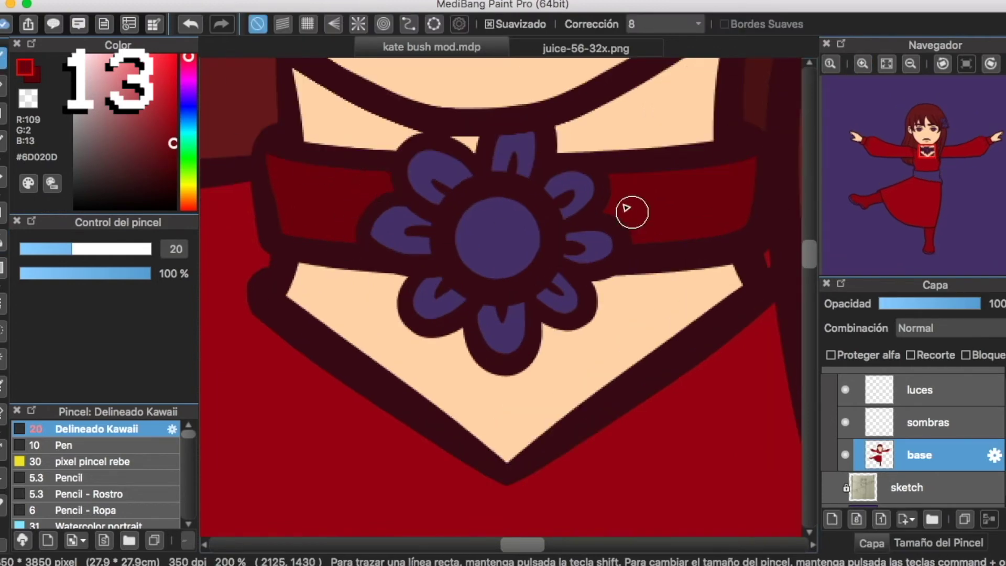
key("i")
left_click(293, 402)
left_click(25, 67)
left_click_drag(619, 343, 588, 343)
left_click(694, 407)
key("g")
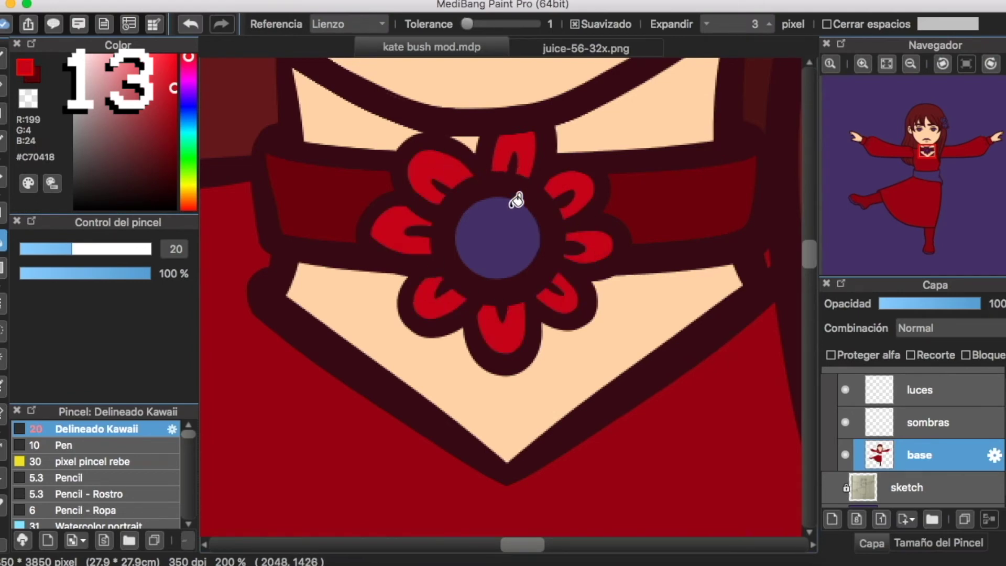
Fill the round centre of the choker flower with dark red #580610.
key("i")
left_click(28, 183)
mouse_move(661, 340)
left_mouse_down()
mouse_move(648, 344)
mouse_move(659, 344)
left_mouse_up()
left_click(690, 411)
key("g")
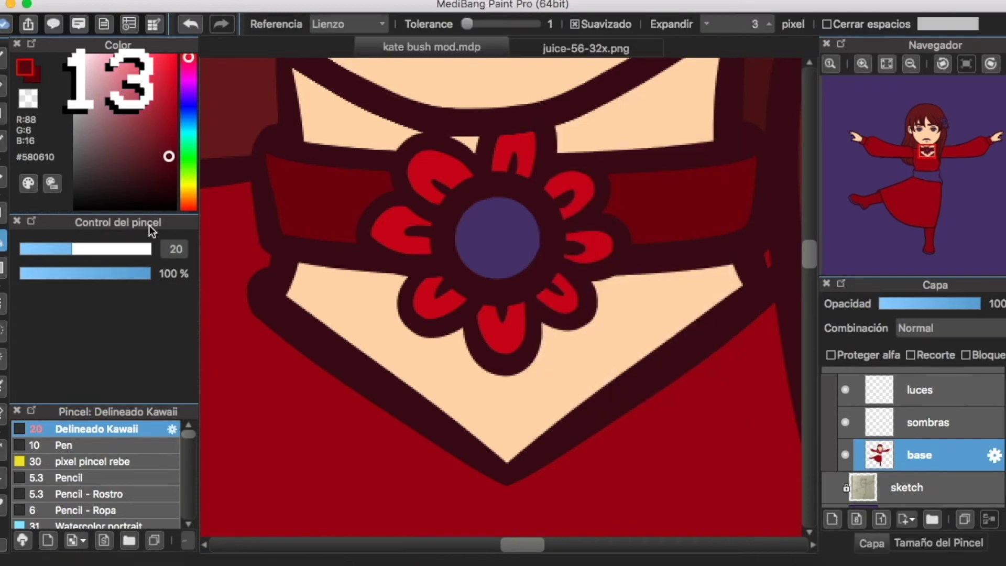
left_click(497, 237)
Fill the waist sash on the base layer with black #000000.
left_click(886, 64)
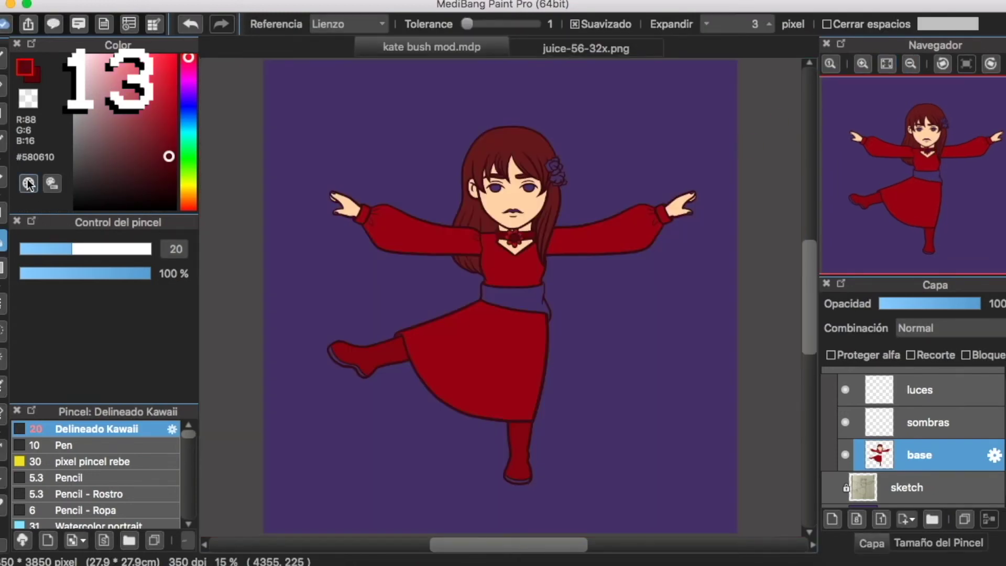
left_click(28, 183)
left_click(610, 130)
scroll(636, 218, "up", 2)
left_click(602, 209)
key("Return")
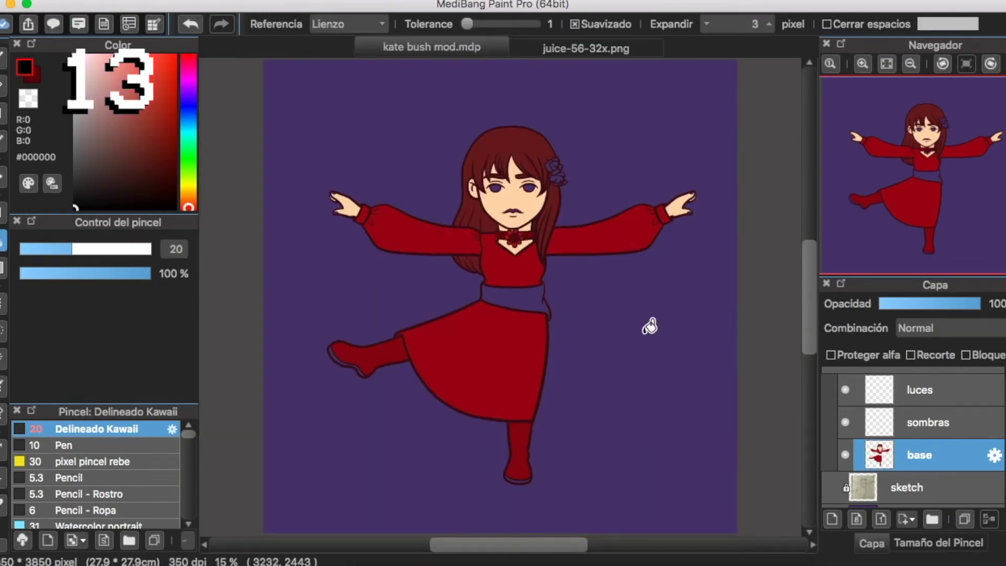
left_click(862, 63)
left_click(862, 64)
left_click(863, 63)
left_click(862, 64)
left_click(862, 64)
left_click(576, 302)
left_click(3, 56)
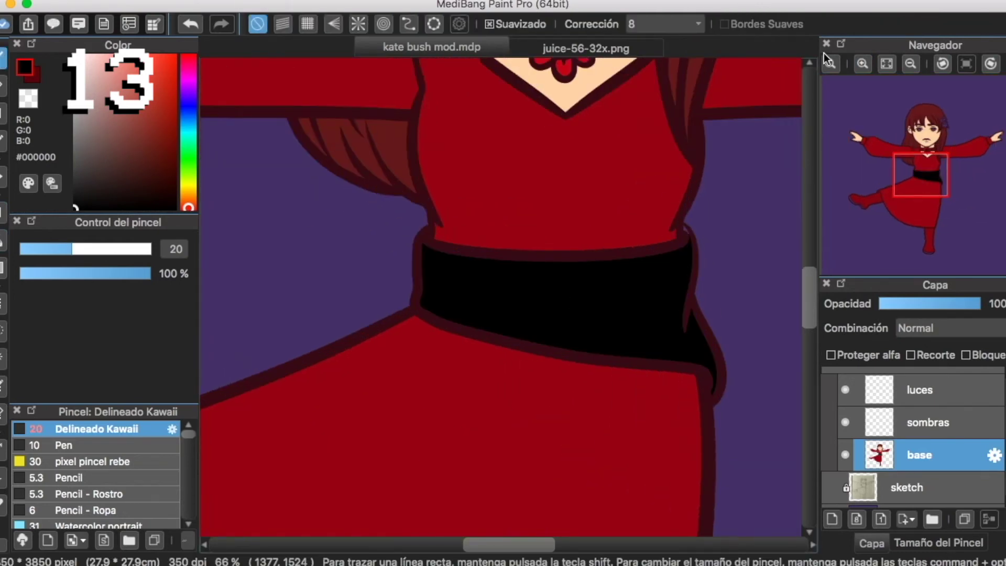
scroll(629, 235, "up", 2)
scroll(697, 215, "right", 3)
scroll(681, 320, "right", 10)
scroll(681, 320, "up", 6)
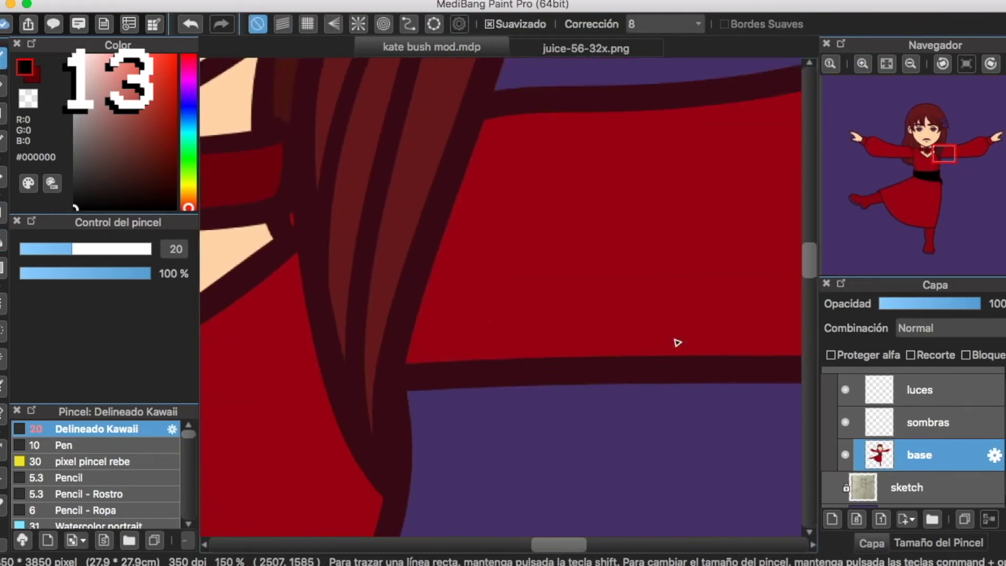
Sample the dress red #970312 and fill the fingernails of both hands with it on the base layer.
key("i")
left_click(348, 368)
left_click(4, 240)
left_click(867, 68)
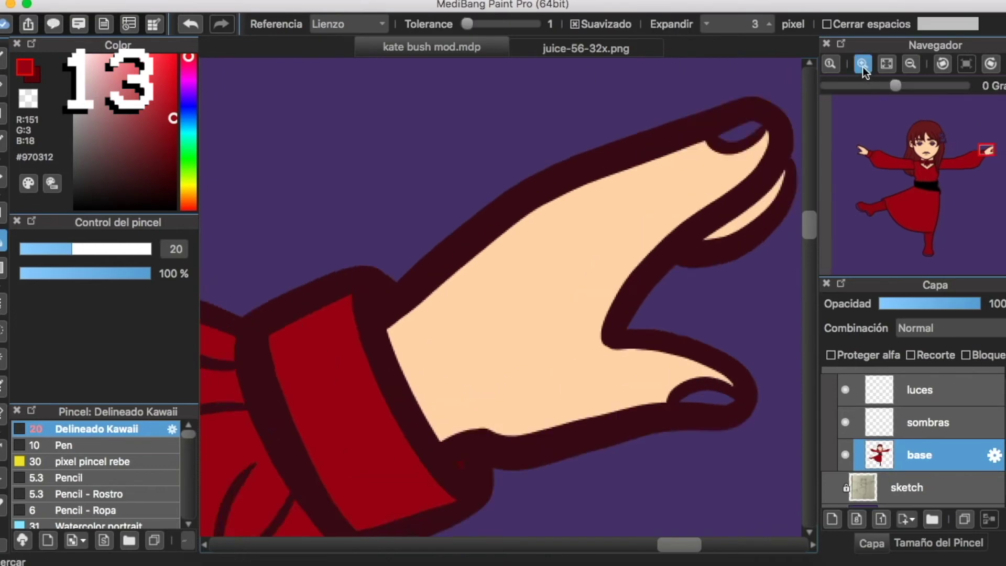
left_click(866, 68)
scroll(700, 173, "right", 4)
left_click(623, 280)
scroll(623, 280, "down", 7)
left_click(602, 299)
scroll(614, 320, "left", 12)
scroll(614, 322, "left", 15)
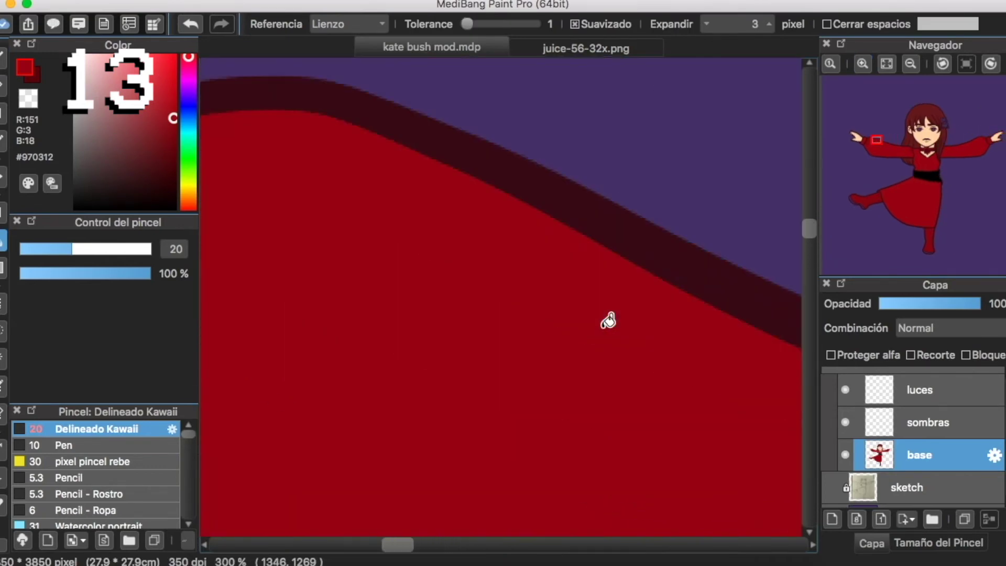
scroll(339, 225, "down", 5)
scroll(339, 226, "right", 5)
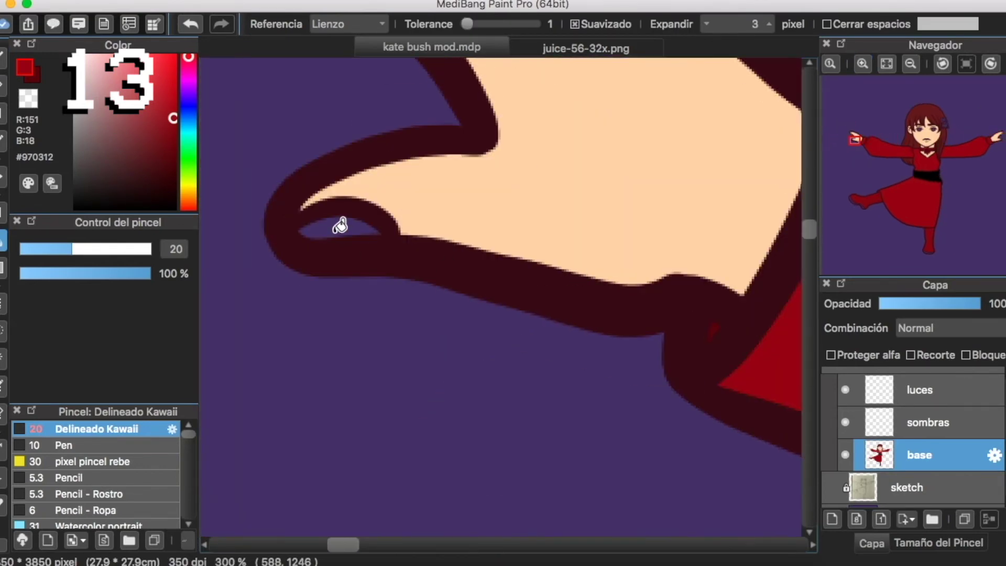
Outline both sides of the lower lip in red #970312 with the Delineado Kawaii brush at size 12.5.
left_click(2, 59)
scroll(512, 274, "right", 15)
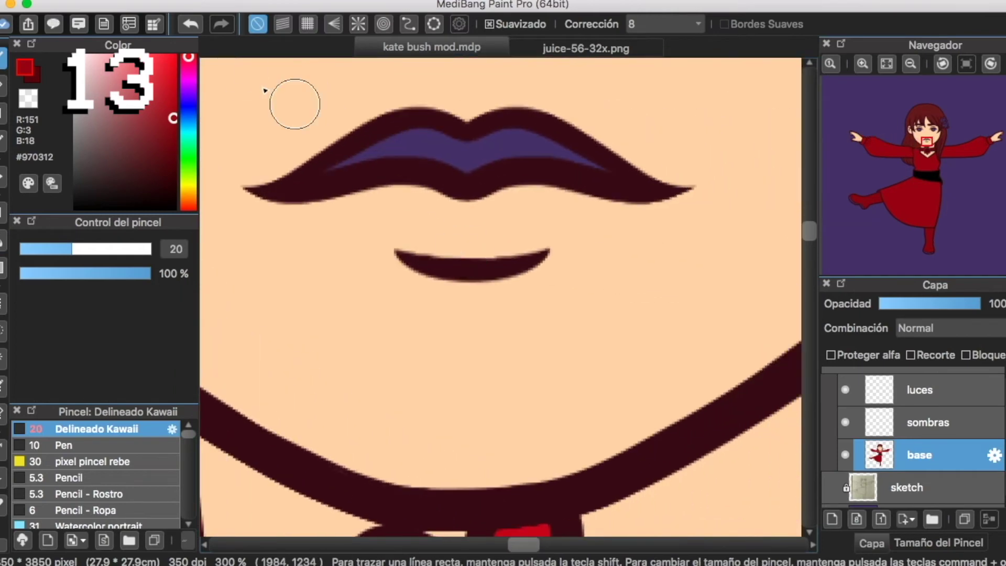
mouse_move(291, 202)
left_mouse_down()
mouse_move(460, 253)
mouse_move(482, 280)
mouse_move(336, 217)
mouse_move(466, 266)
left_mouse_up()
key("super+z")
key("super+z")
key("super+z")
mouse_move(537, 260)
left_mouse_down()
mouse_move(627, 203)
mouse_move(610, 189)
mouse_move(606, 204)
mouse_move(611, 198)
left_mouse_up()
key("super+z")
key("super+z")
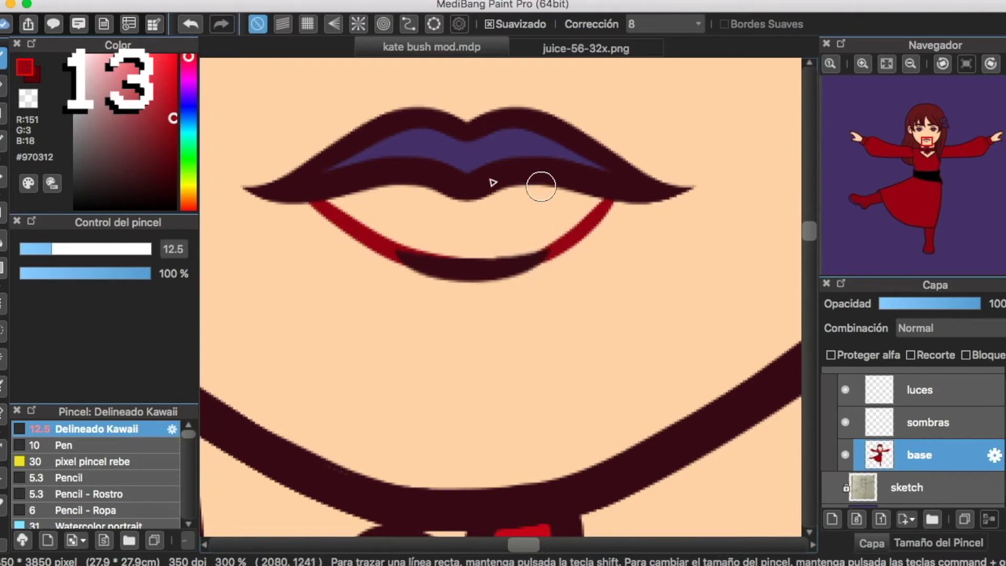
Fill the upper lip with dark red #58020A and paint over the gaps left at its corners.
left_click(2, 240)
left_click(423, 146)
left_click(173, 156)
left_click(414, 139)
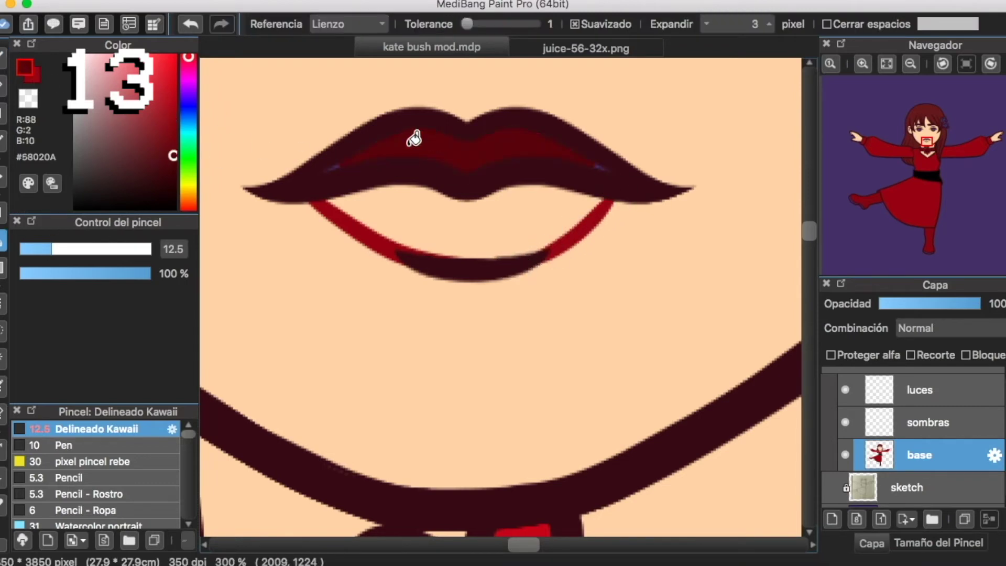
left_click(2, 60)
left_click(327, 164)
left_click(605, 169)
Fill the enclosed lower lip with red #970312.
left_click(35, 77)
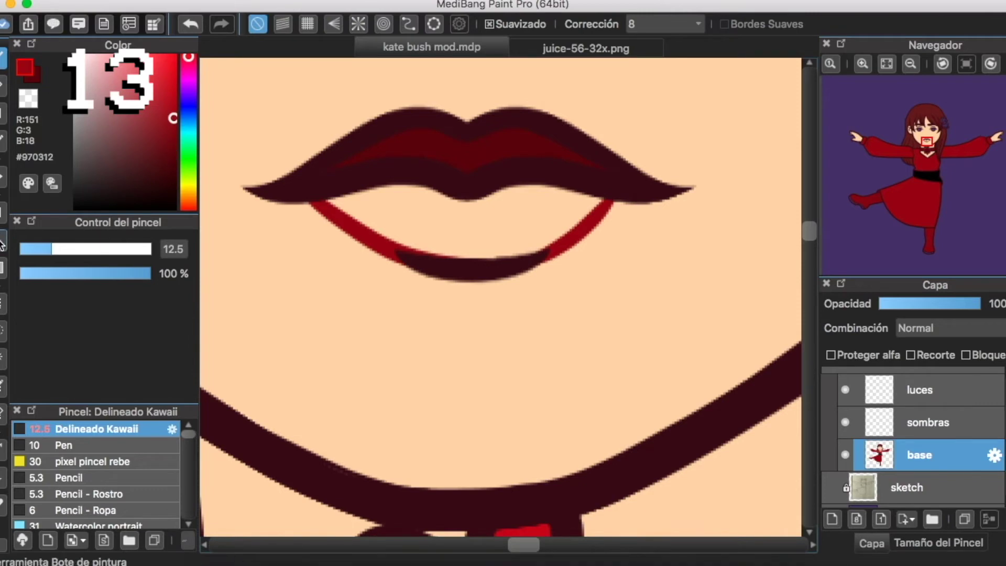
left_click(3, 240)
left_click(469, 211)
Darken the drawing colour to #81020F and fill both boots with it on the base layer.
left_click(37, 184)
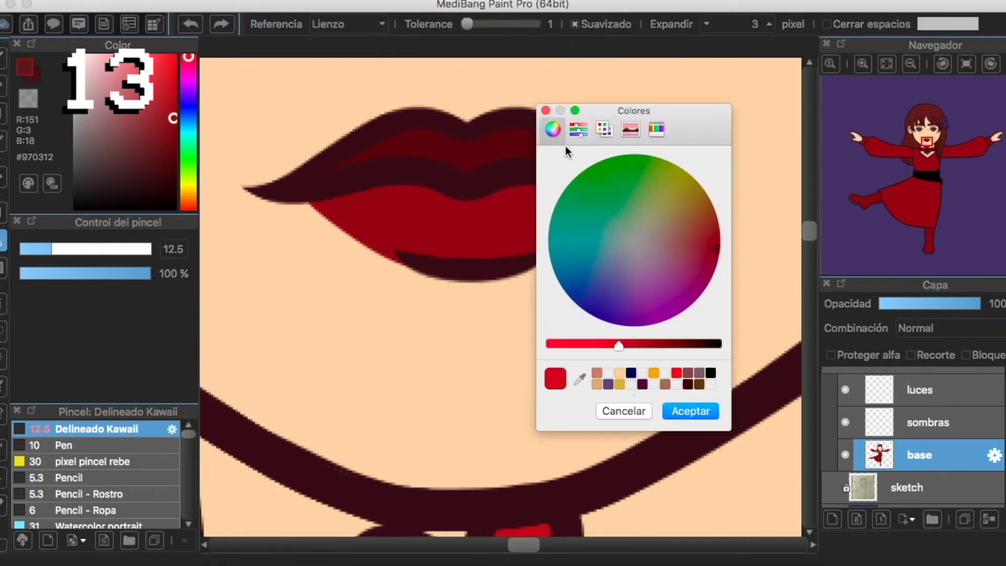
left_click(636, 344)
left_click(689, 411)
left_click(890, 65)
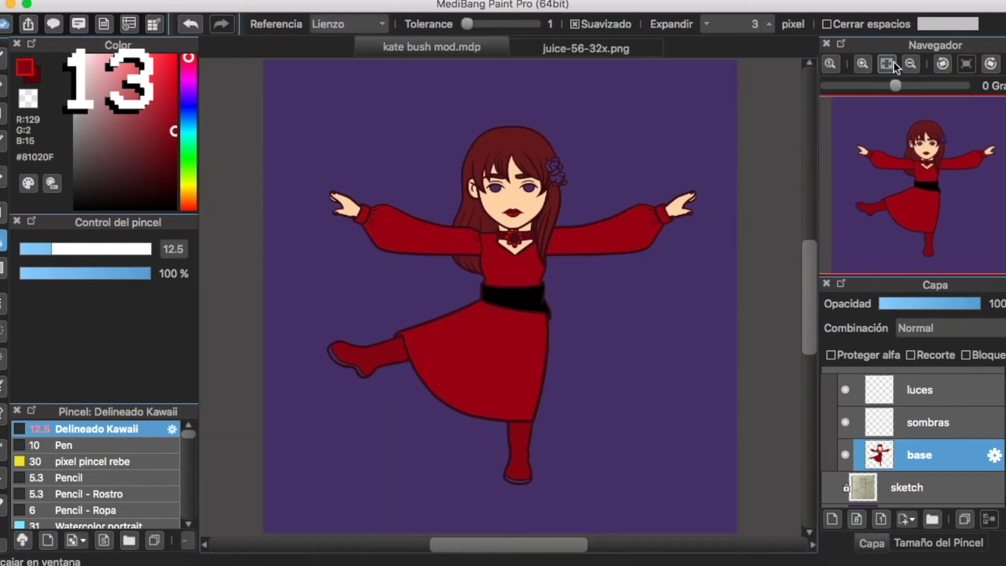
left_click(861, 63)
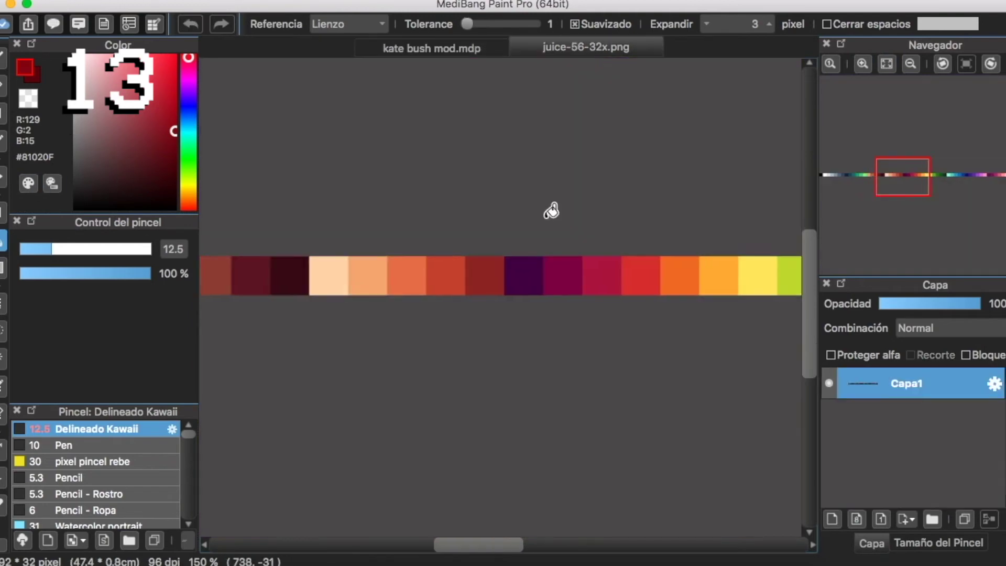
Take yellow from the juice-56-32x.png palette, darken it to #998400 and fill the soles of both boots.
scroll(500, 296, "right", 3)
left_click(29, 183)
left_click(635, 346)
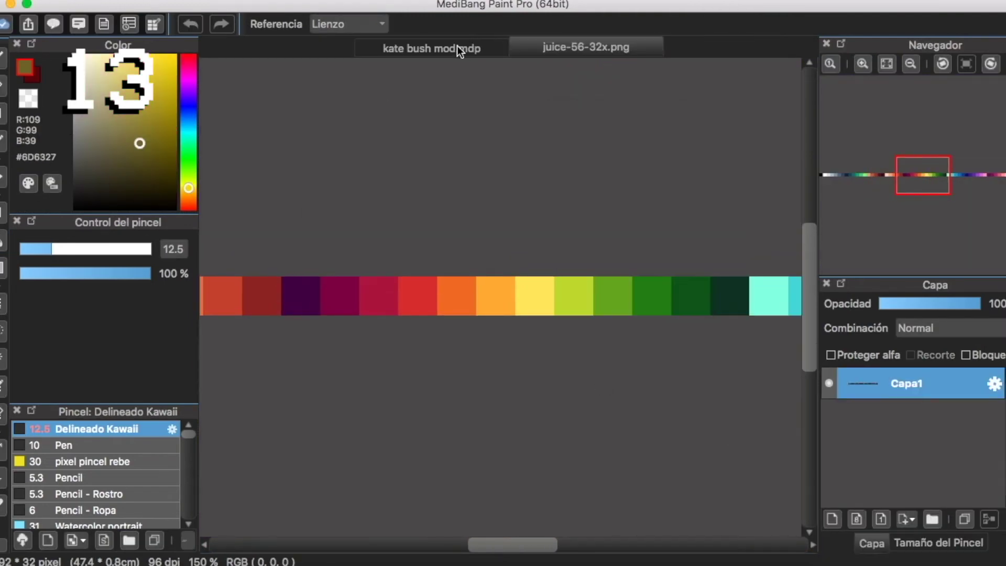
left_click(461, 46)
scroll(398, 186, "up", 4)
scroll(398, 186, "right", 10)
scroll(398, 186, "down", 5)
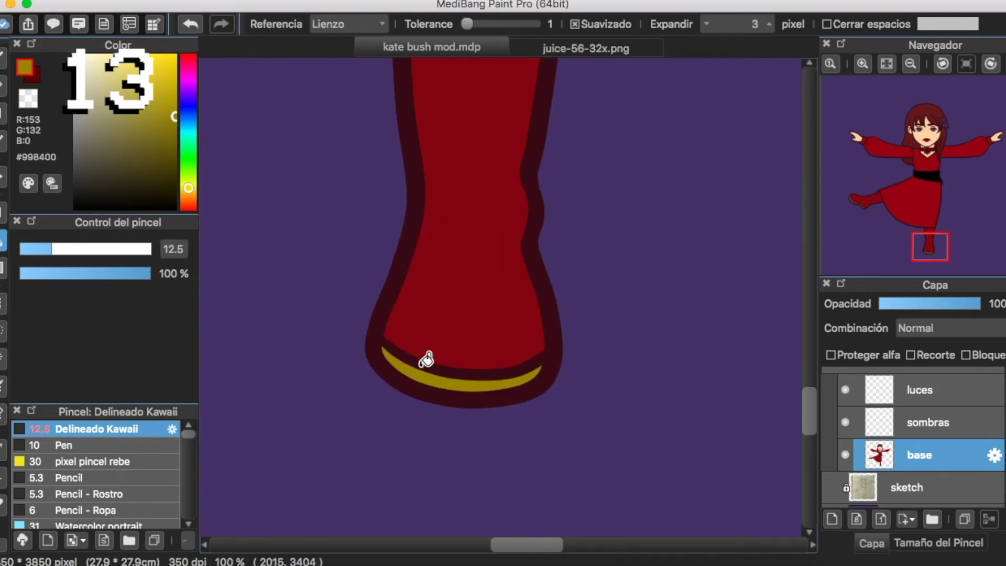
scroll(429, 362, "up", 8)
scroll(429, 362, "left", 12)
left_click(331, 220)
scroll(333, 215, "right", 6)
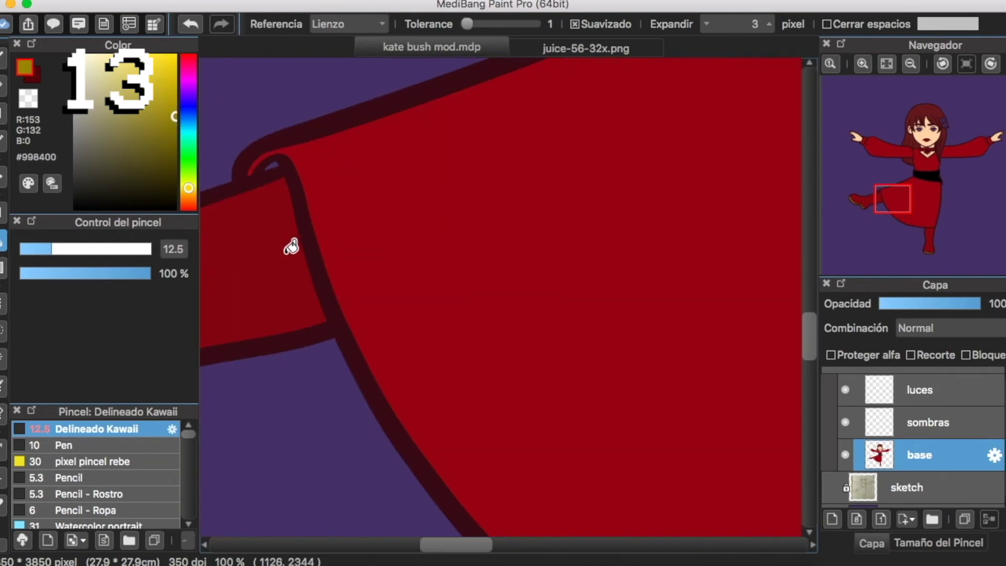
Sample the boot red, darken it to #61020B and fill the small inner fold at the skirt hem.
key("i")
left_click(277, 244)
left_click(33, 180)
left_click(655, 344)
left_click(690, 411)
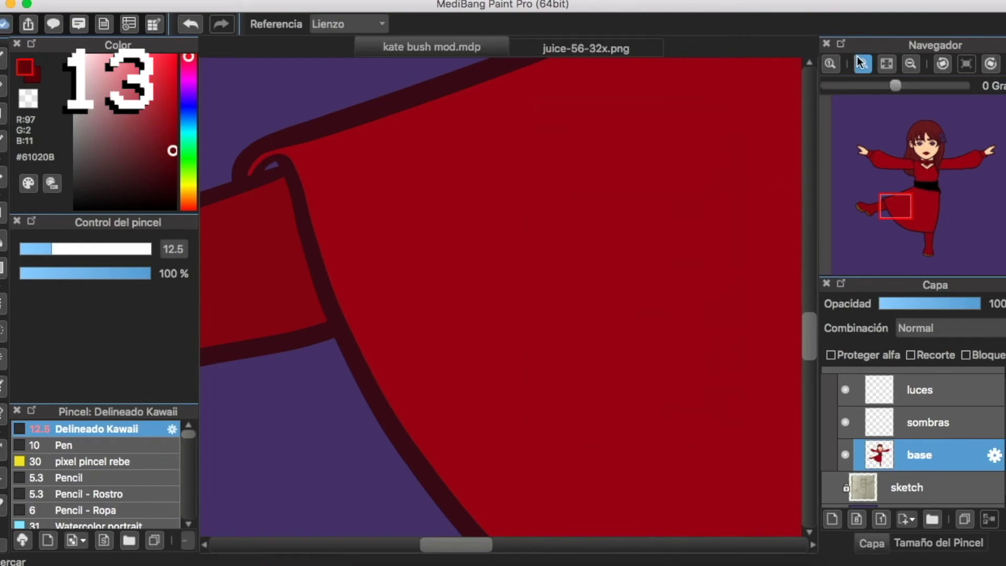
left_click(862, 63)
scroll(520, 135, "left", 8)
scroll(521, 135, "up", 3)
key("b")
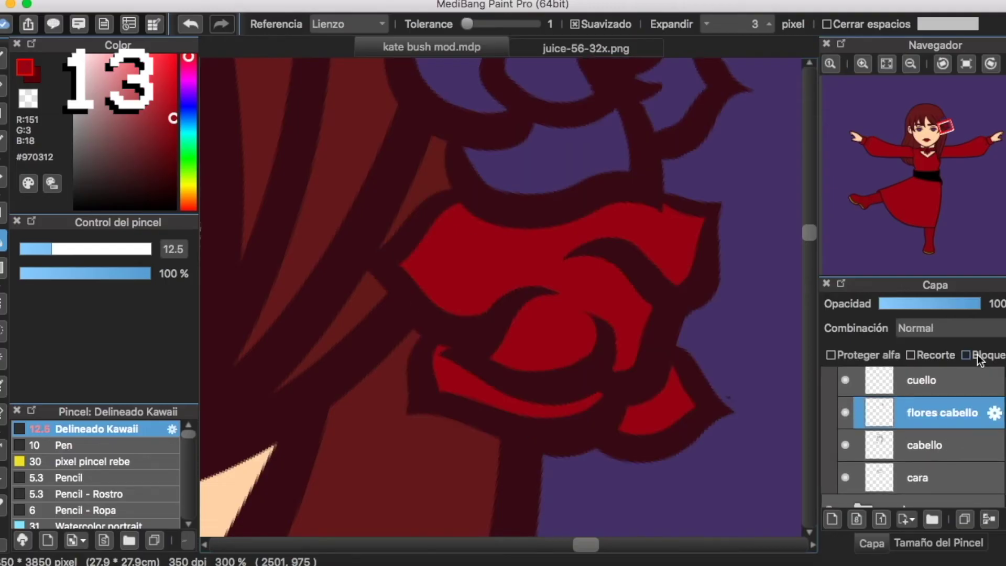
Set the blending mode of the delineado folder to Normal and lock the folder.
scroll(985, 383, "up", 5)
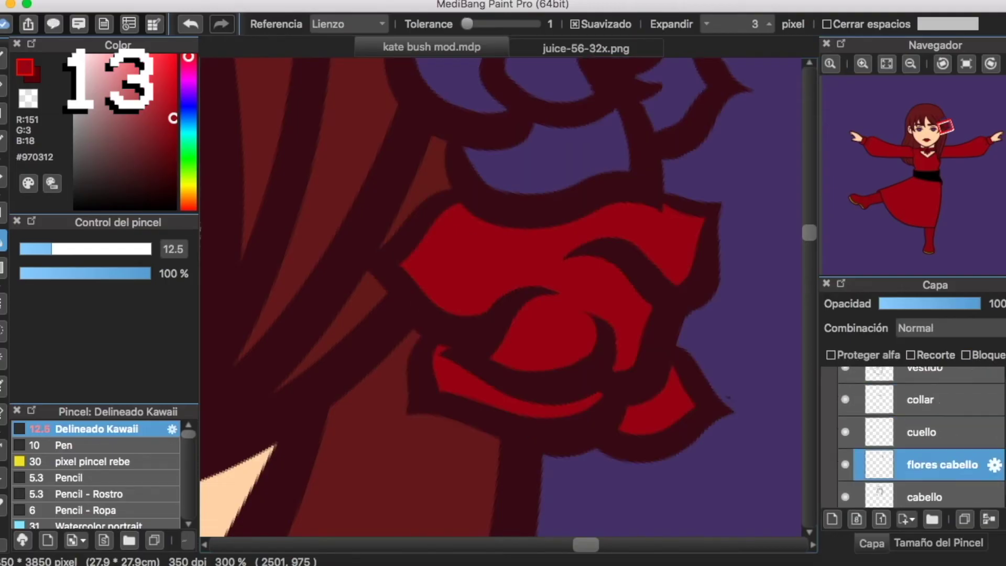
left_click(989, 383)
scroll(989, 383, "down", 4)
scroll(989, 382, "up", 4)
left_click(960, 330)
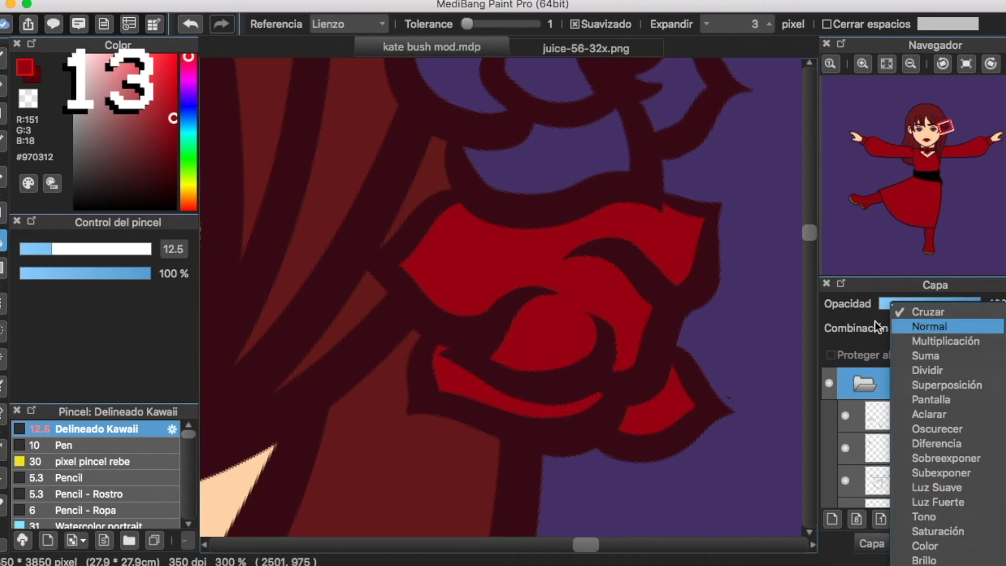
left_click(913, 328)
scroll(744, 167, "up", 4)
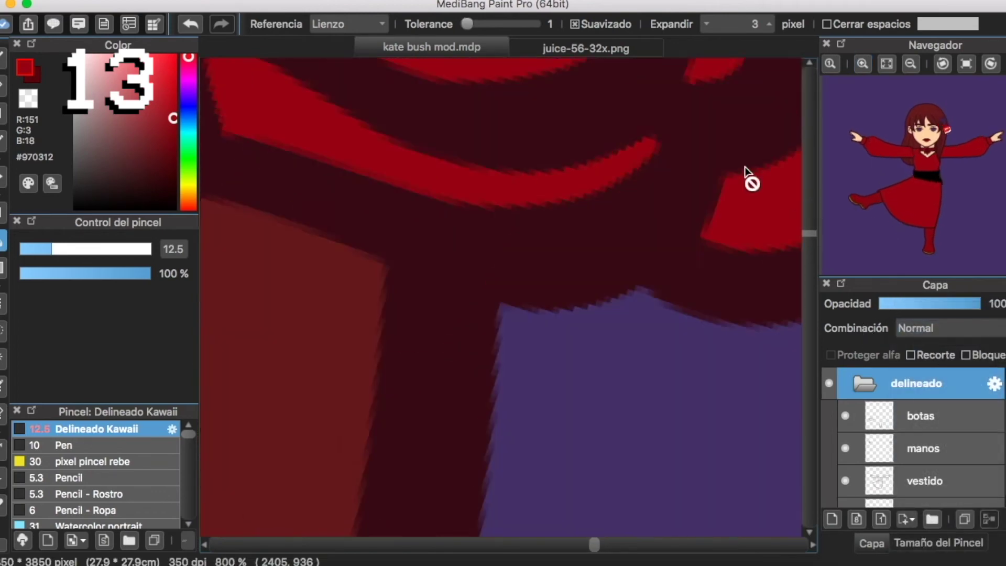
scroll(899, 407, "down", 5)
left_click(959, 404)
key("b")
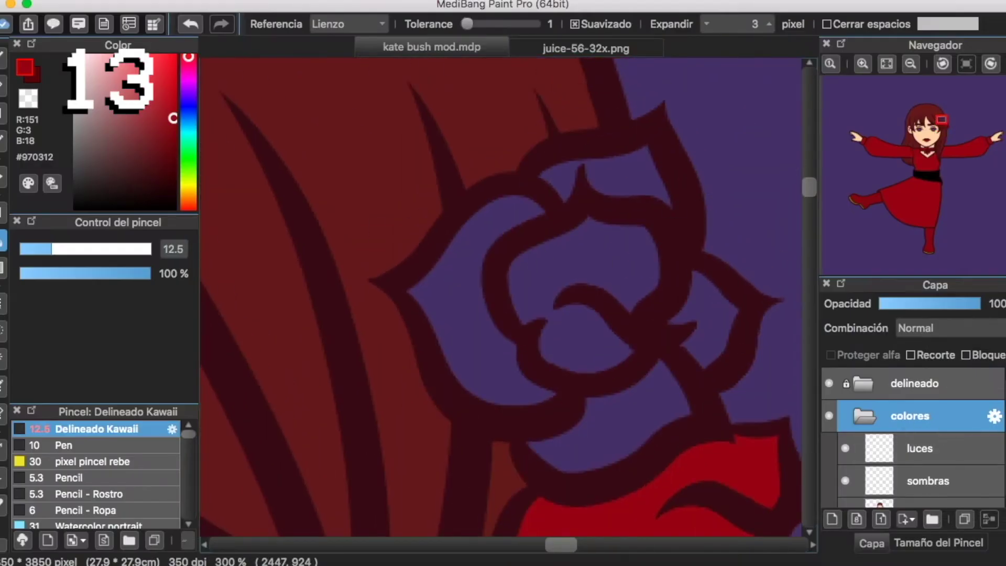
Fill the petals of the upper hair flower on the base layer with red #970312.
scroll(912, 438, "down", 2)
left_click(919, 464)
left_click(618, 259)
left_click(476, 253)
left_click(631, 180)
left_click(717, 322)
left_click(618, 430)
scroll(600, 285, "down", 7)
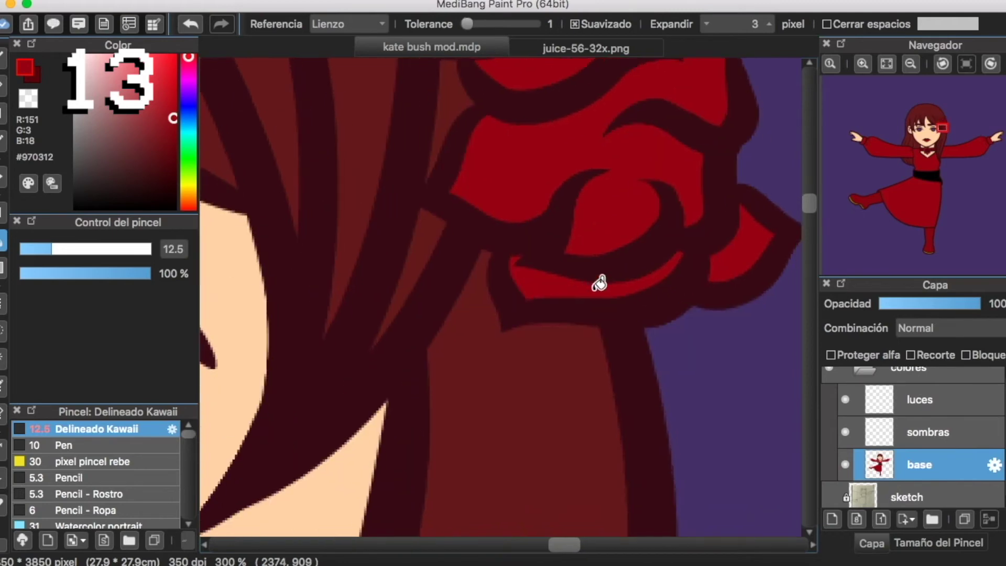
Sample dark green #0F5519 from the juice-56-32x.png palette and return to the drawing.
scroll(599, 283, "up", 2)
left_click(189, 155)
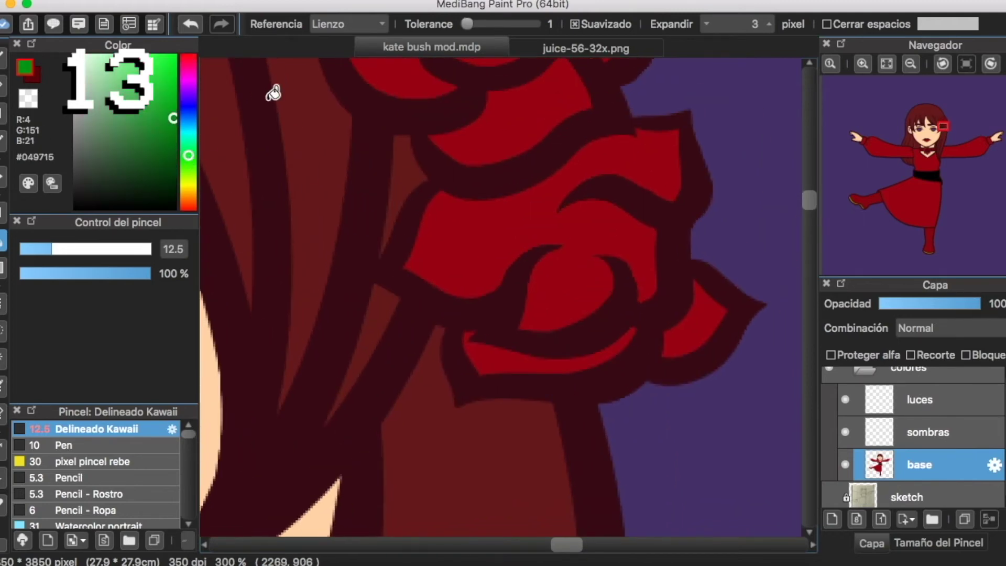
left_click(619, 50)
left_click(681, 301)
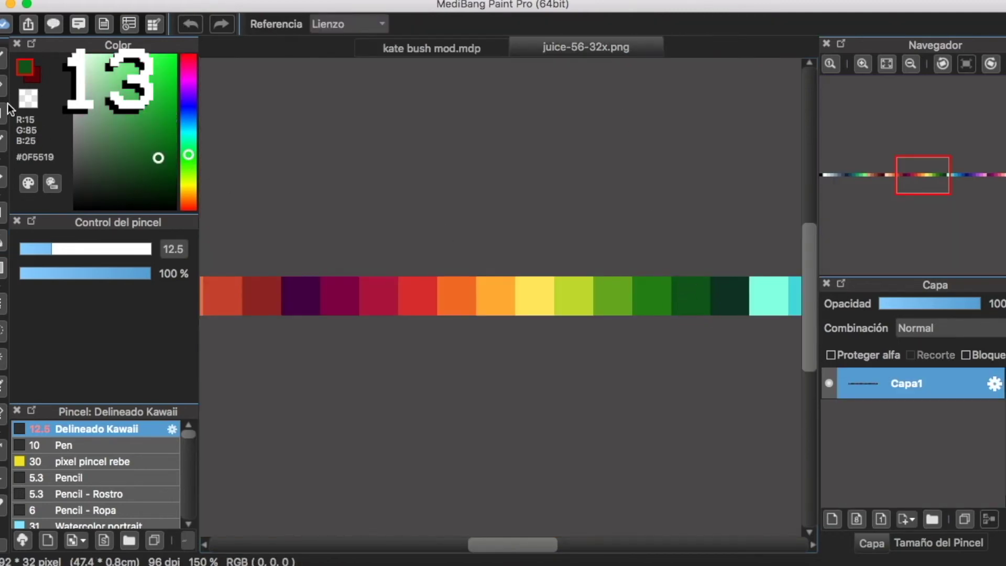
left_click(476, 52)
Fill the leaves around the hair flowers with dark green #0F5519 on the base layer.
left_click(862, 65)
left_click(862, 65)
left_click(862, 65)
left_click(862, 65)
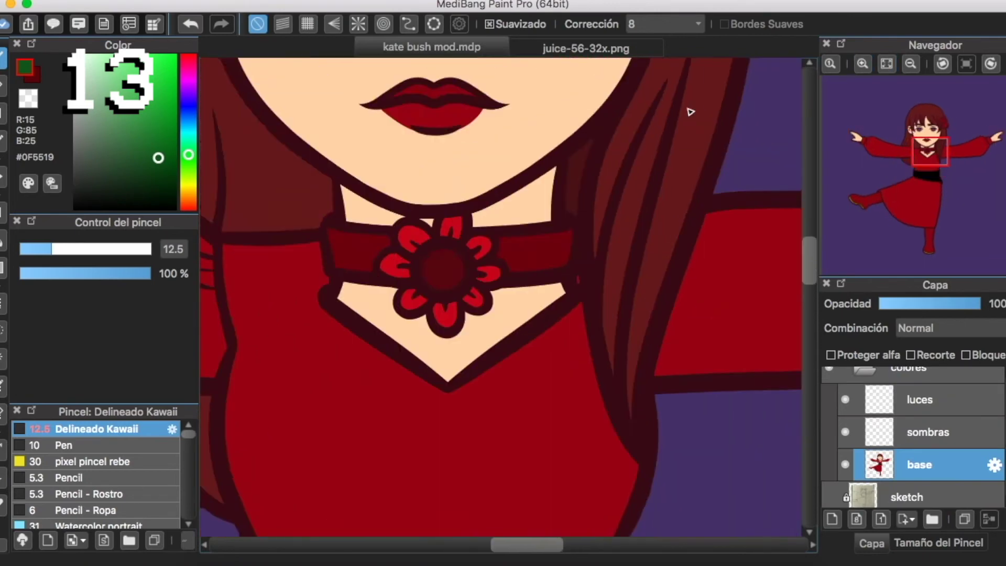
left_click_drag(690, 110, 419, 429)
left_click(864, 63)
left_click(864, 64)
key("g")
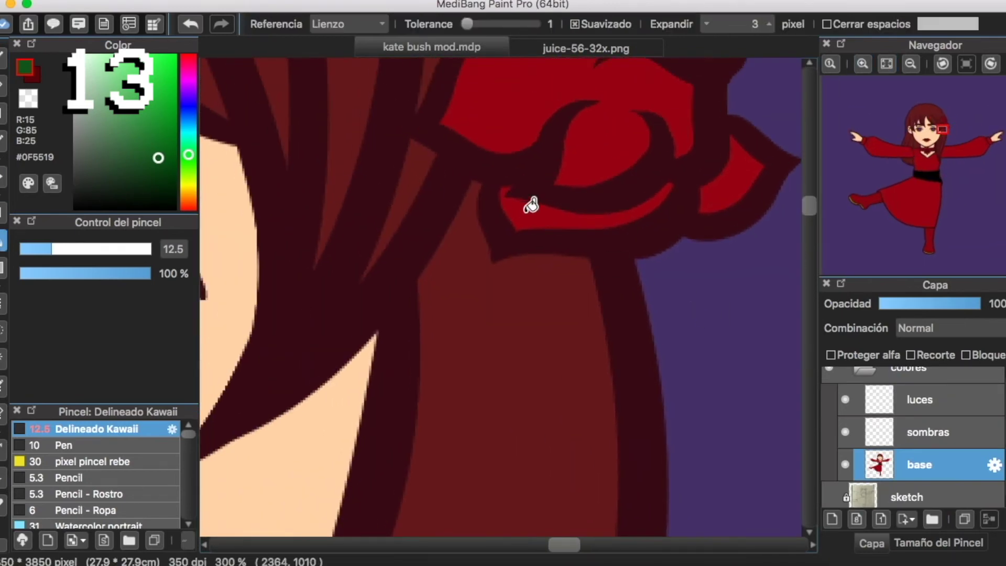
scroll(749, 178, "up", 5)
left_click(676, 295)
left_click(601, 152)
left_click(910, 64)
left_click(883, 64)
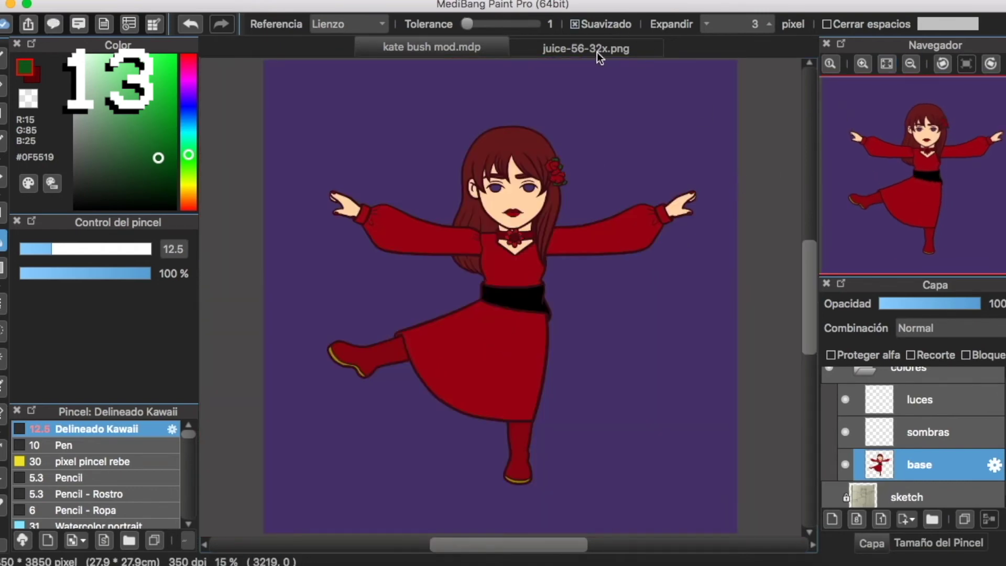
Try a muted olive green #73803E as the drawing colour for the eyes.
left_click(864, 64)
left_click(865, 63)
left_click(863, 62)
left_click(863, 61)
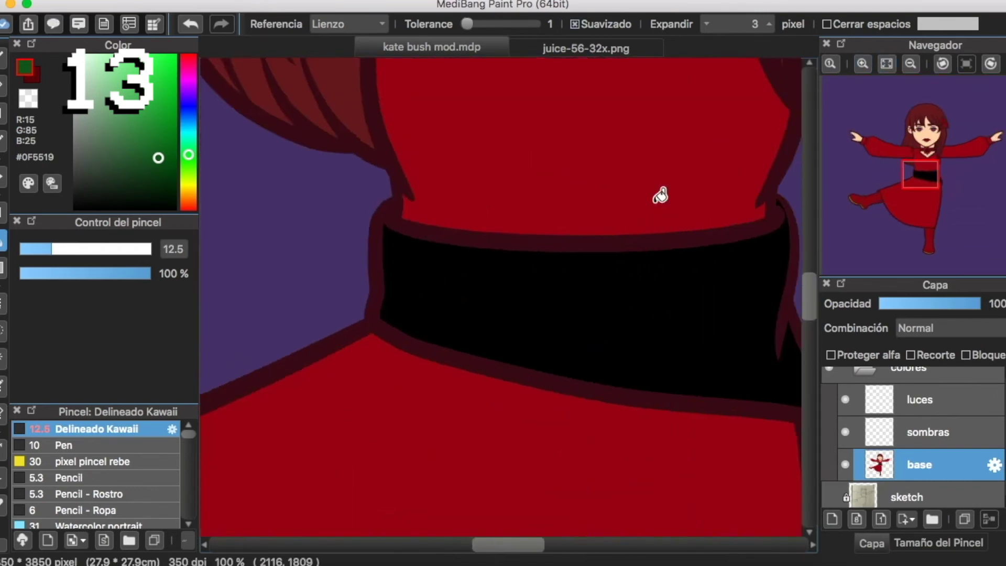
scroll(660, 195, "up", 5)
key("i")
left_click(557, 185)
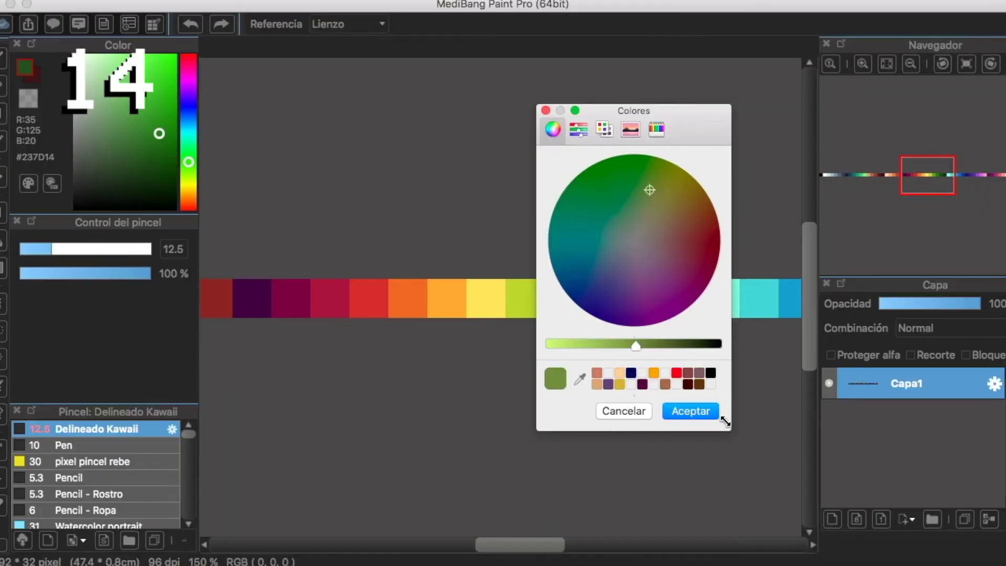
left_click(720, 416)
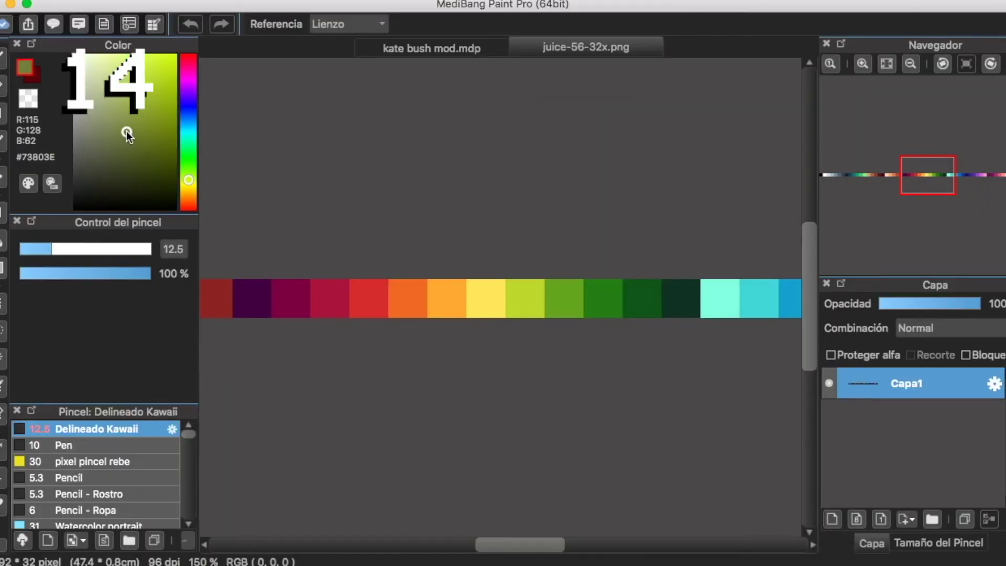
Switch to Chrome, search Google for "kate bush eye color", check the celebriot.com result and return to MediBang Paint.
left_click(721, 555)
left_click(896, 14)
type("kate bush eye")
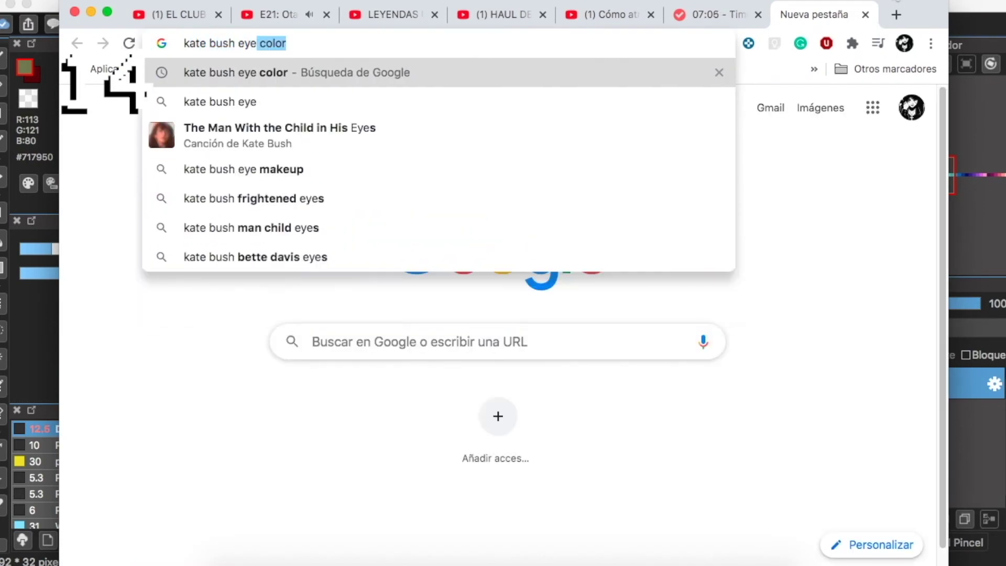
key("Return")
scroll(328, 266, "down", 10)
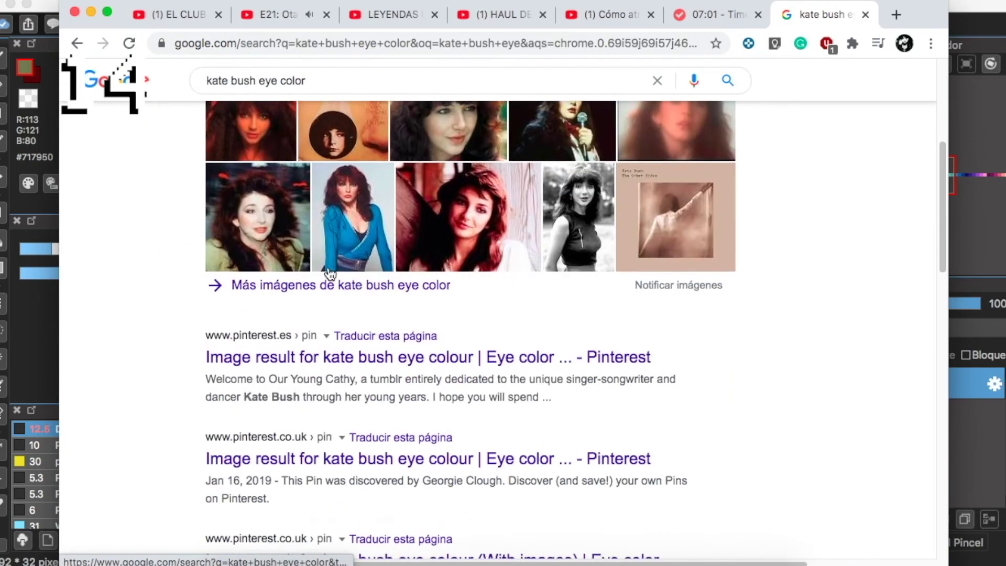
scroll(328, 266, "down", 2)
left_click(333, 386)
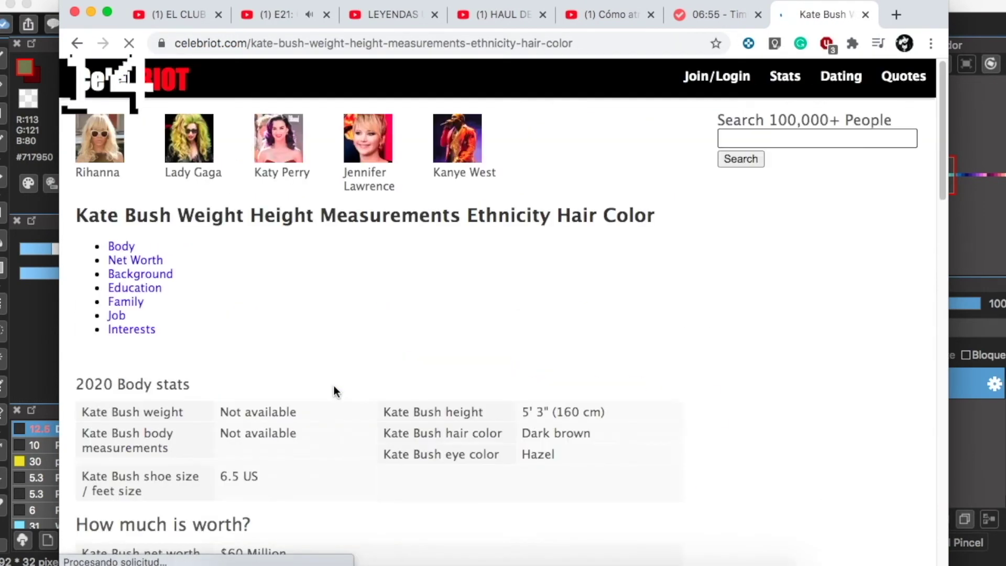
scroll(333, 385, "down", 5)
left_click(865, 15)
key("super+Tab")
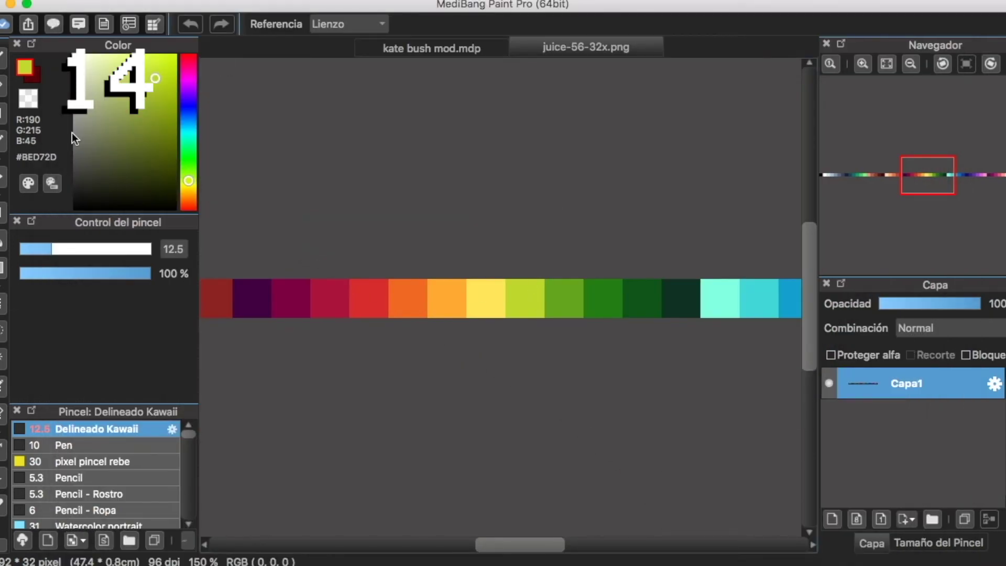
Mix olive green #52680B and fill both irises with it on the base layer of kate bush mod.mdp.
left_click(25, 67)
left_click_drag(642, 196, 648, 202)
left_click_drag(576, 345, 648, 345)
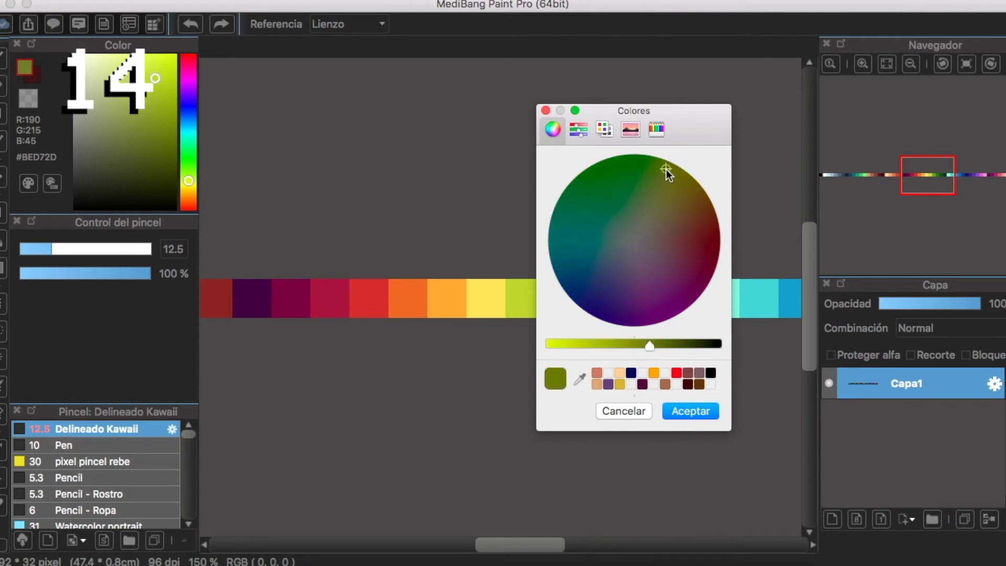
left_click(690, 411)
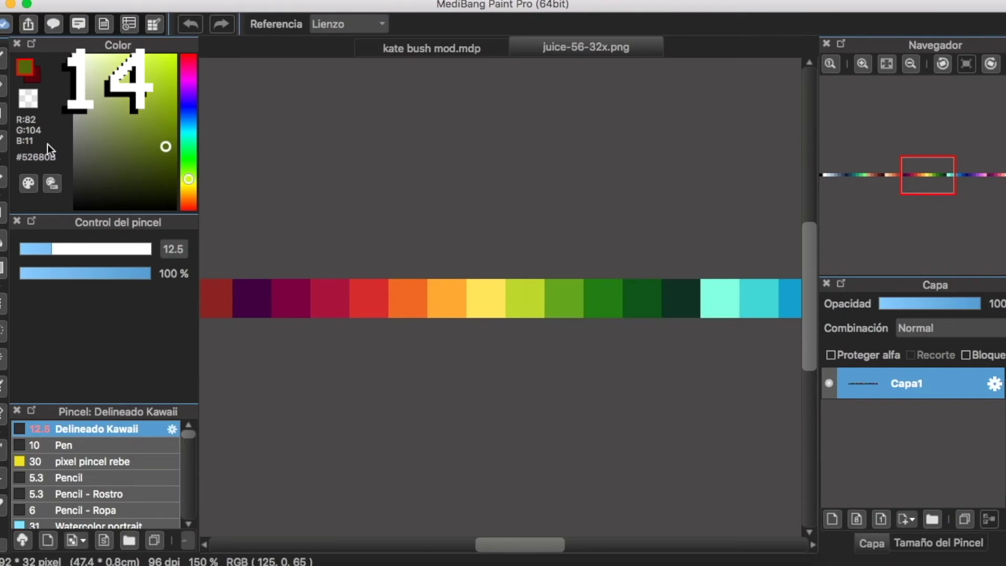
left_click(448, 53)
left_click(479, 145)
left_click(333, 144)
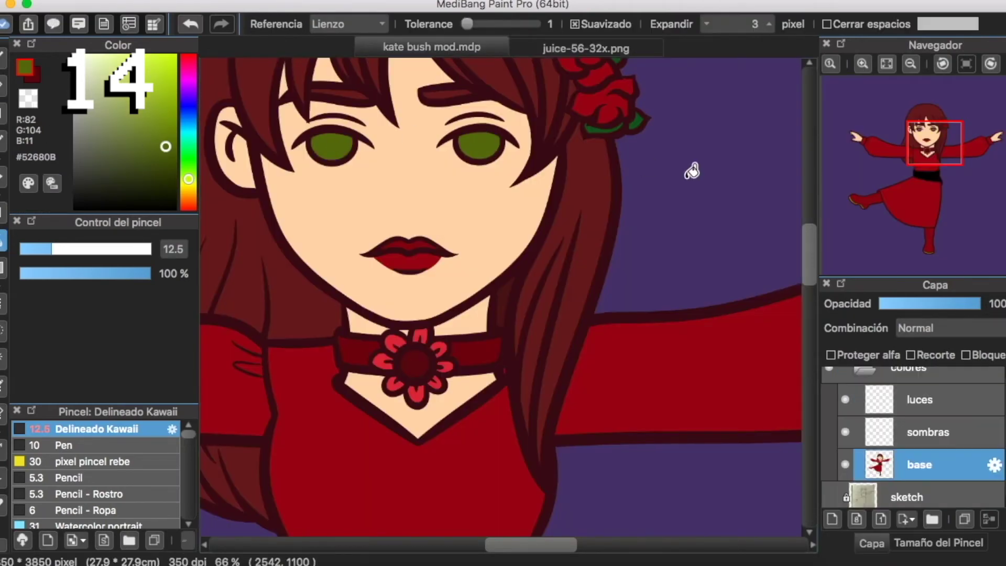
Darken the olive green to #415207 and refill both irises with it on the base layer.
left_click(886, 64)
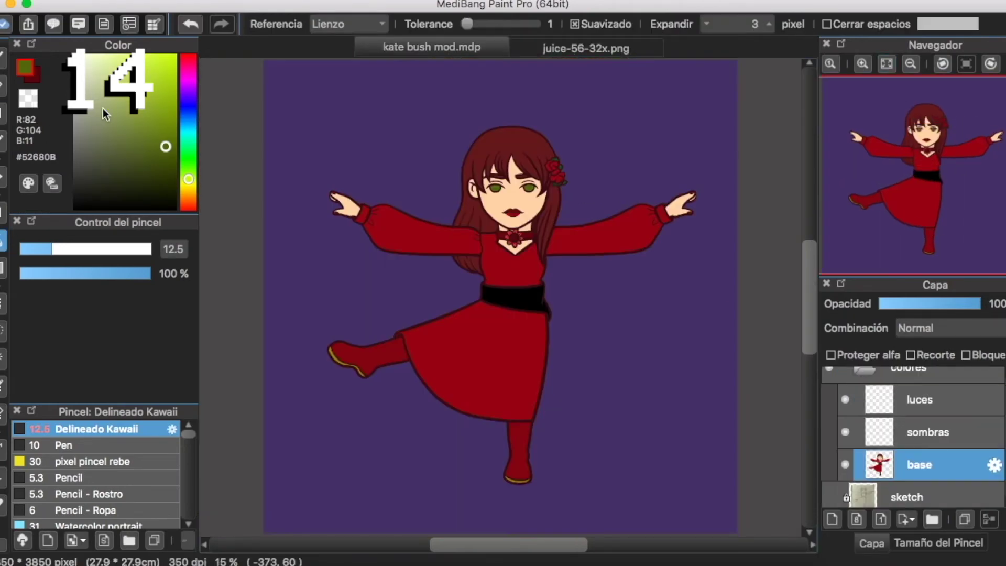
scroll(524, 181, "up", 3)
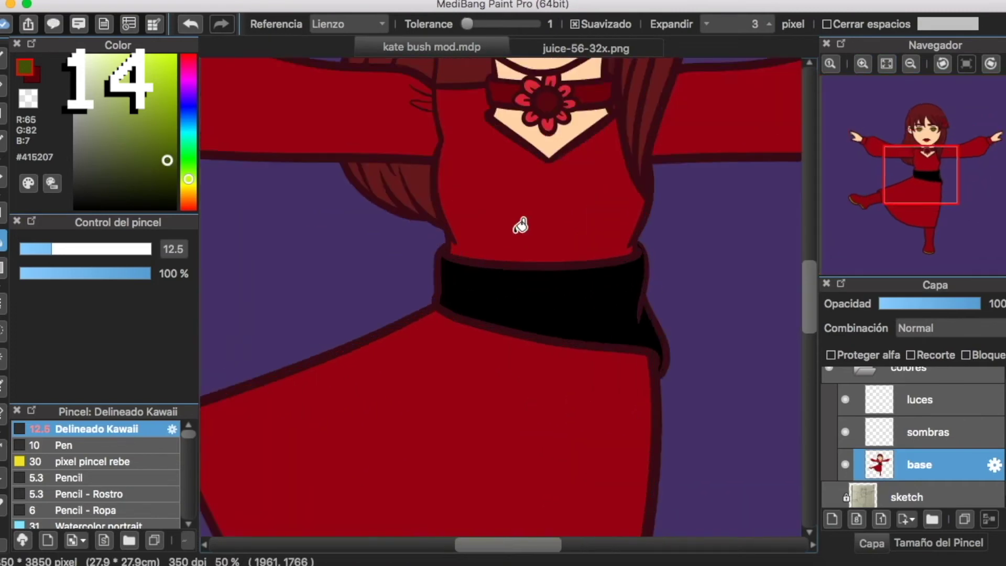
left_click(886, 64)
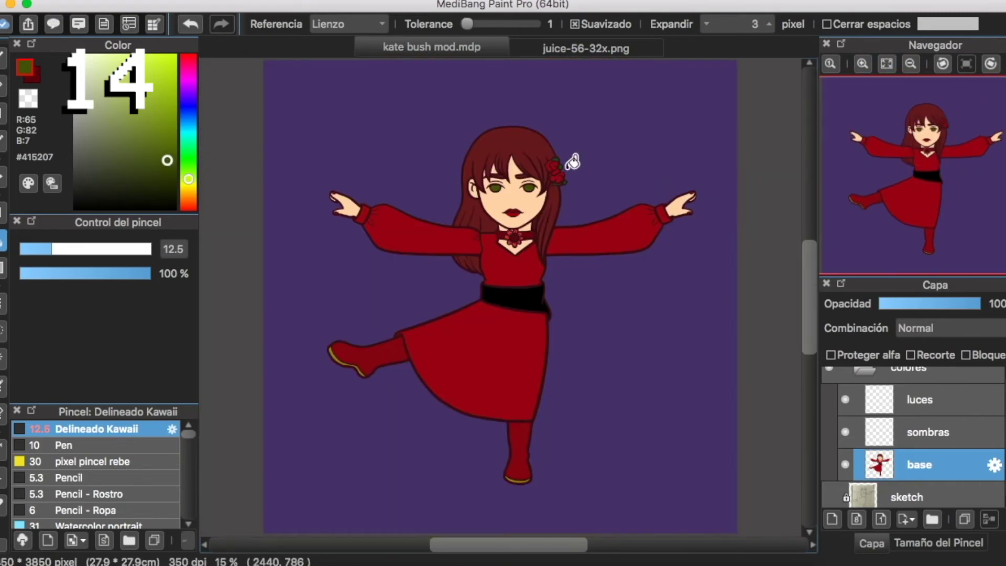
Pick green #0FA569 from the juice-56-32x.png palette and make sombras the active layer in kate bush mod.mdp.
scroll(678, 251, "up", 5)
scroll(674, 198, "up", 10)
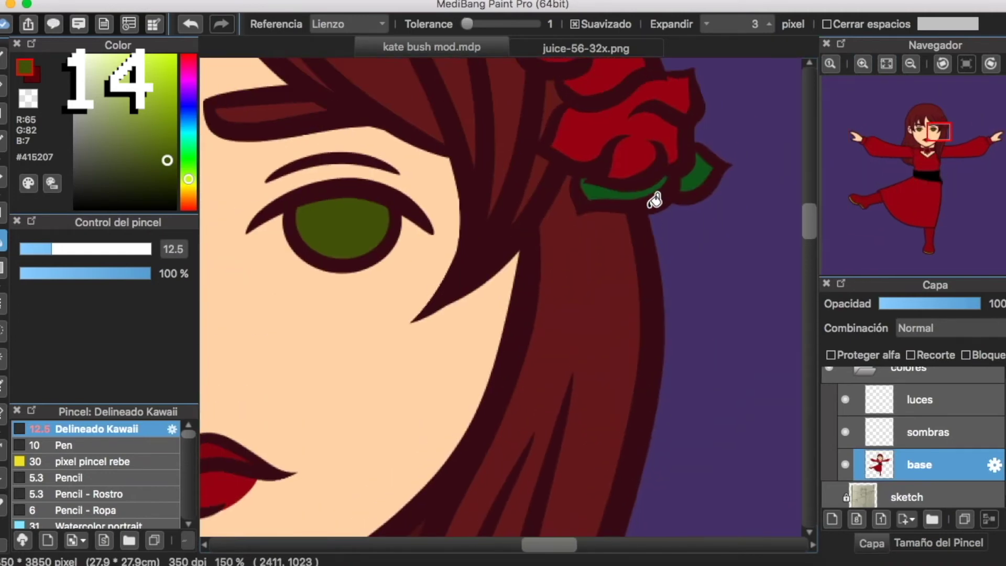
key("o")
left_click(706, 167)
left_click(596, 47)
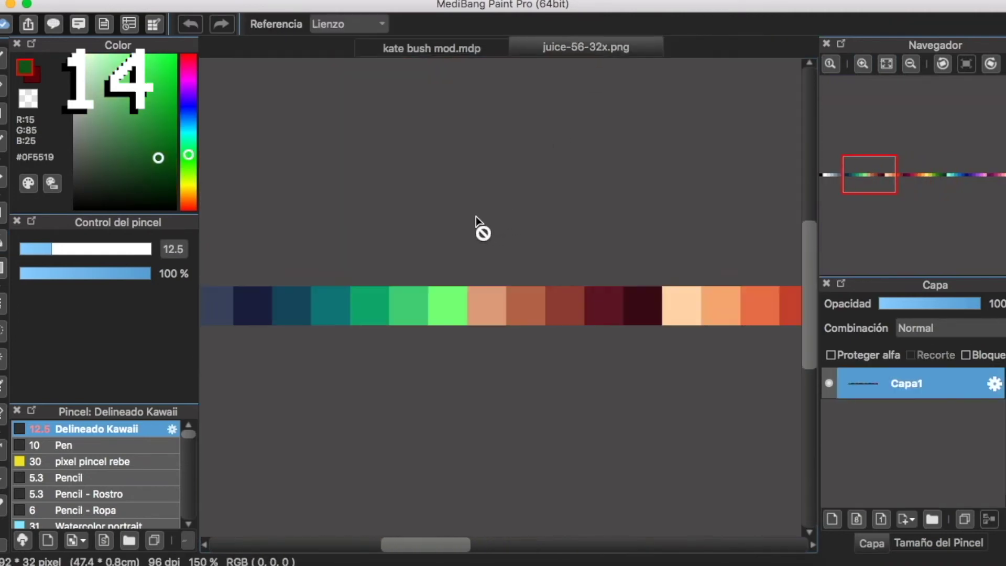
left_click(450, 49)
left_click(917, 433)
scroll(611, 307, "left", 8)
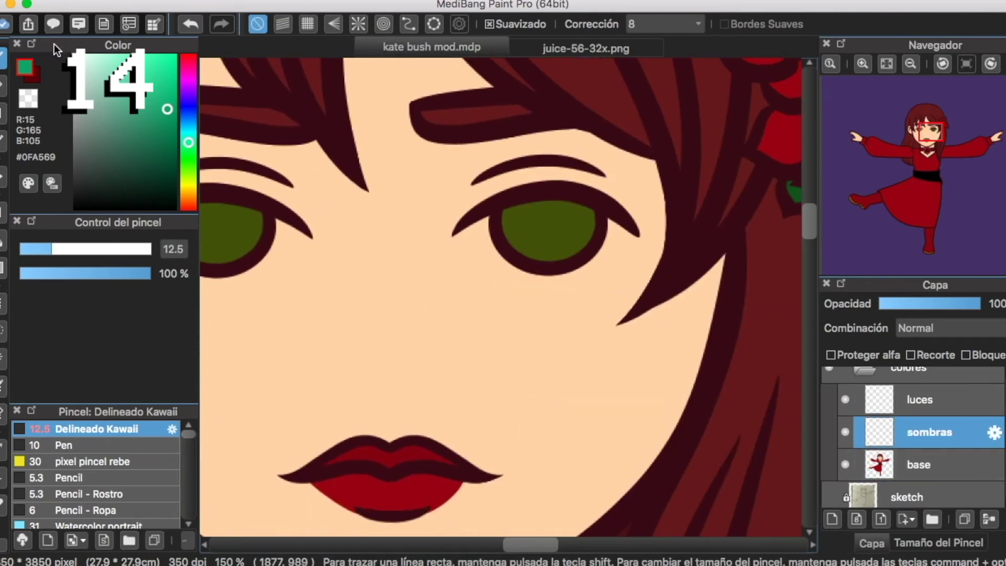
Switch to Chrome, search Google Images for "kate bush wuthering heights", view the red dress close-up and return to MediBang Paint.
left_click(741, 564)
key("super+t")
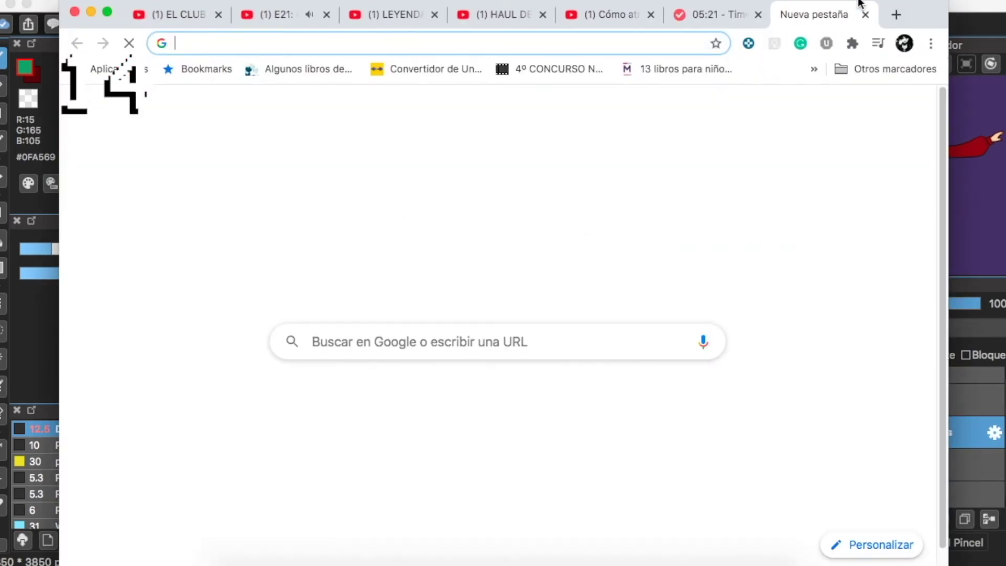
type("kate bush wuthering heights")
key("Return")
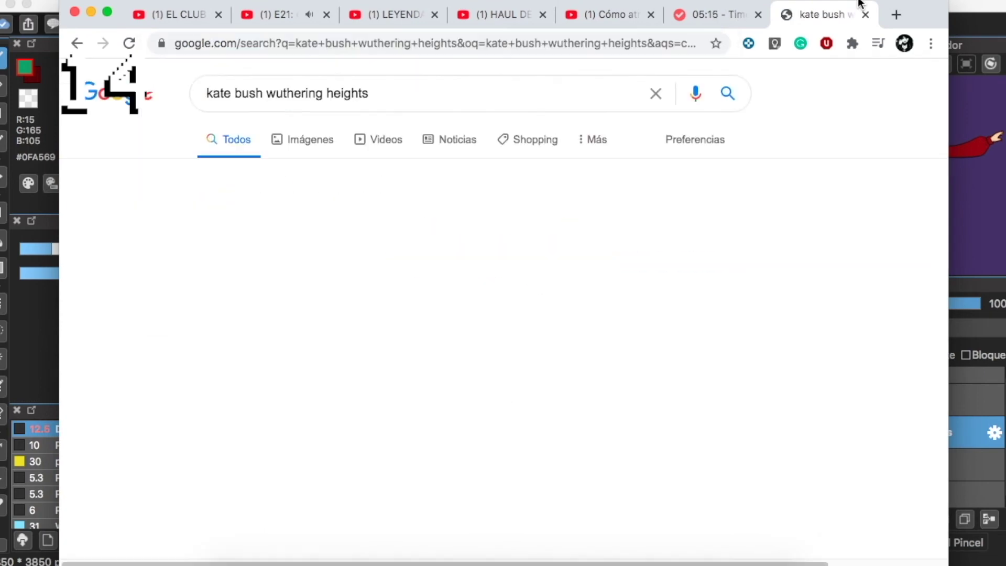
left_click(311, 140)
left_click(573, 247)
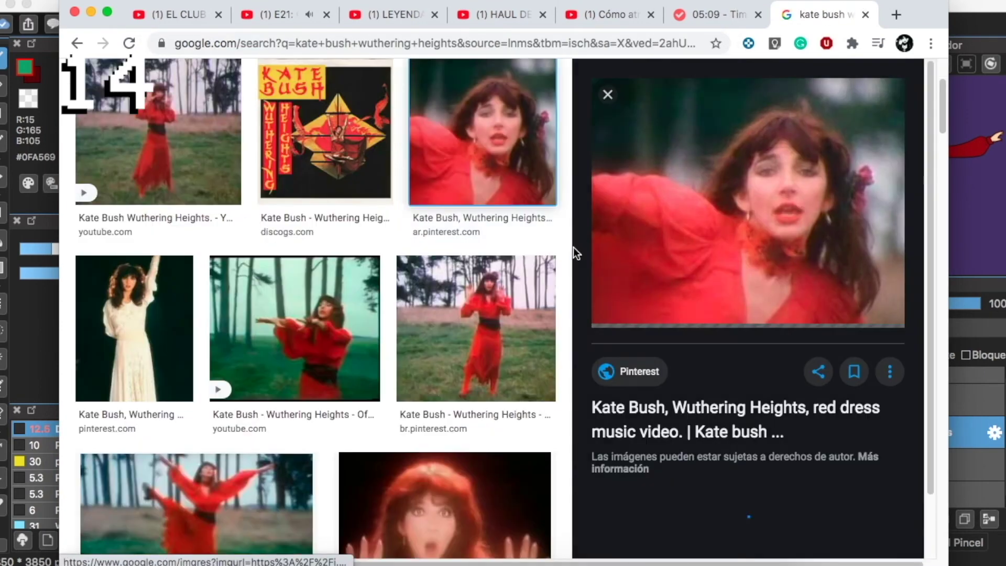
left_click(90, 12)
left_click(861, 62)
left_click(861, 62)
scroll(426, 136, "up", 4)
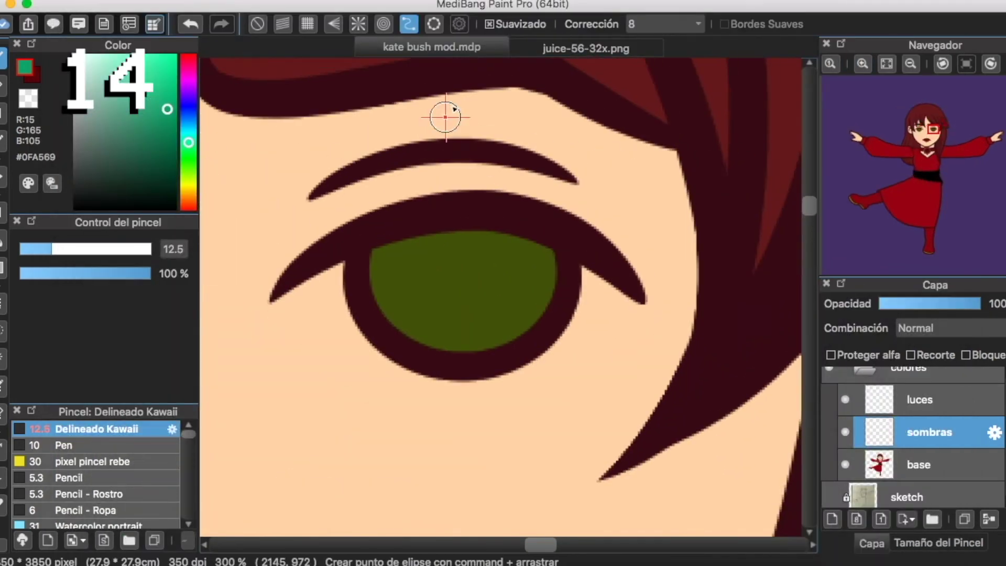
left_click(291, 352)
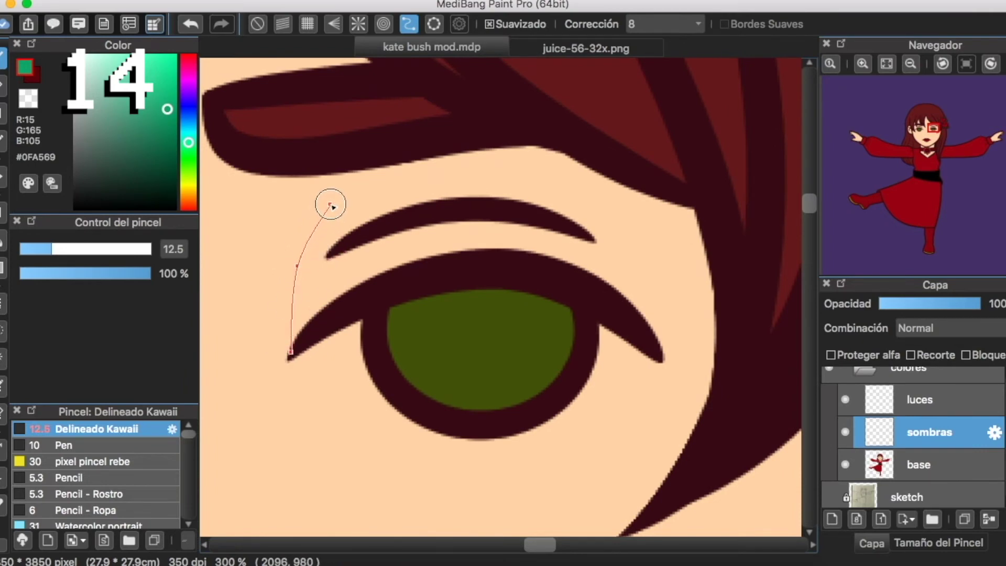
double_click(352, 168)
left_click(368, 150)
left_click_drag(290, 358, 300, 242)
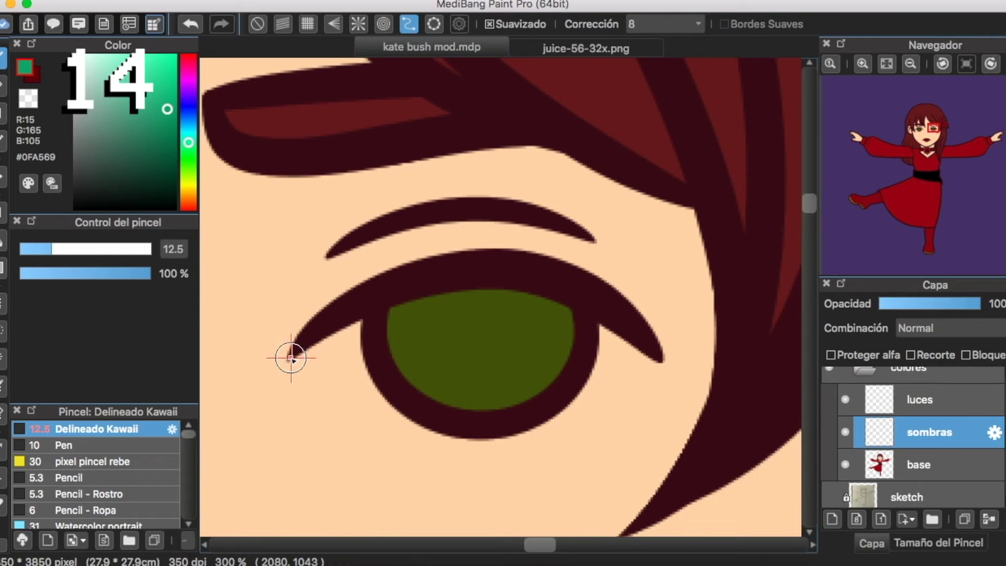
double_click(341, 168)
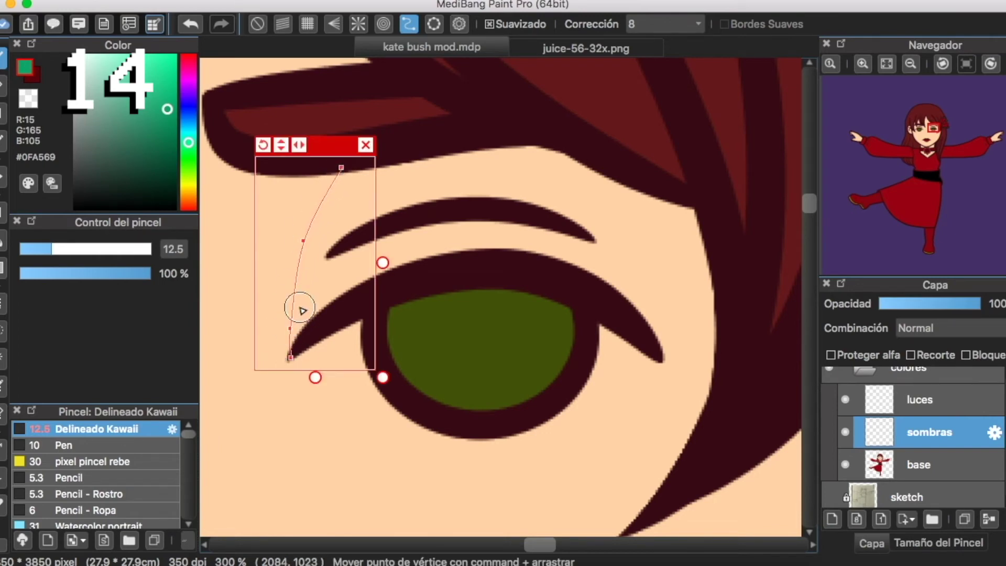
left_click(4, 332)
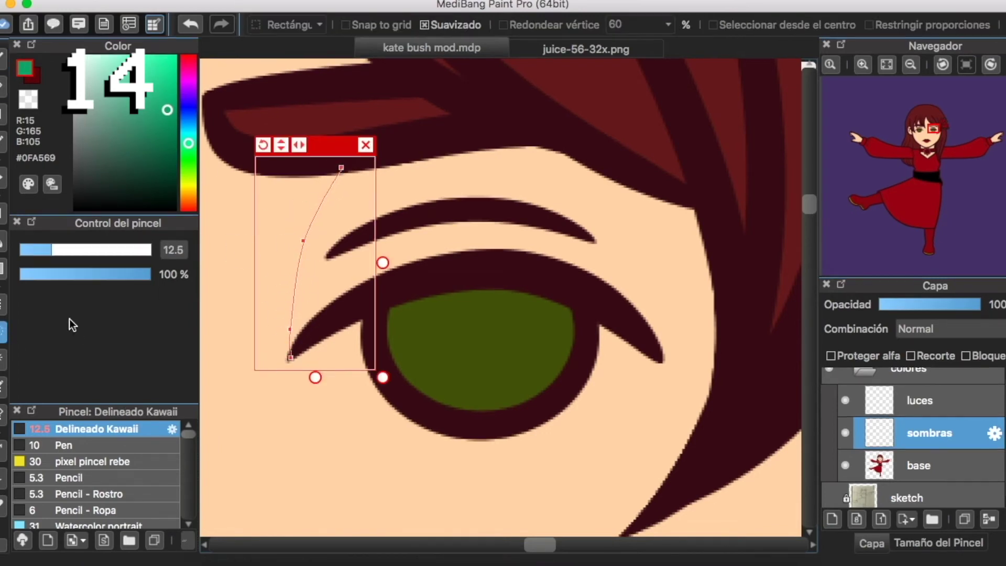
left_click_drag(293, 413, 277, 422)
key("super+d")
left_click(3, 53)
left_click_drag(289, 354, 345, 164)
left_click(365, 145)
key("super+z")
Outline eyeshadow in #0FA569 with the curve snap around the eye nearest the hair flowers, and erase the overshoot at its inner corner.
left_click(408, 25)
left_click_drag(289, 358, 289, 284)
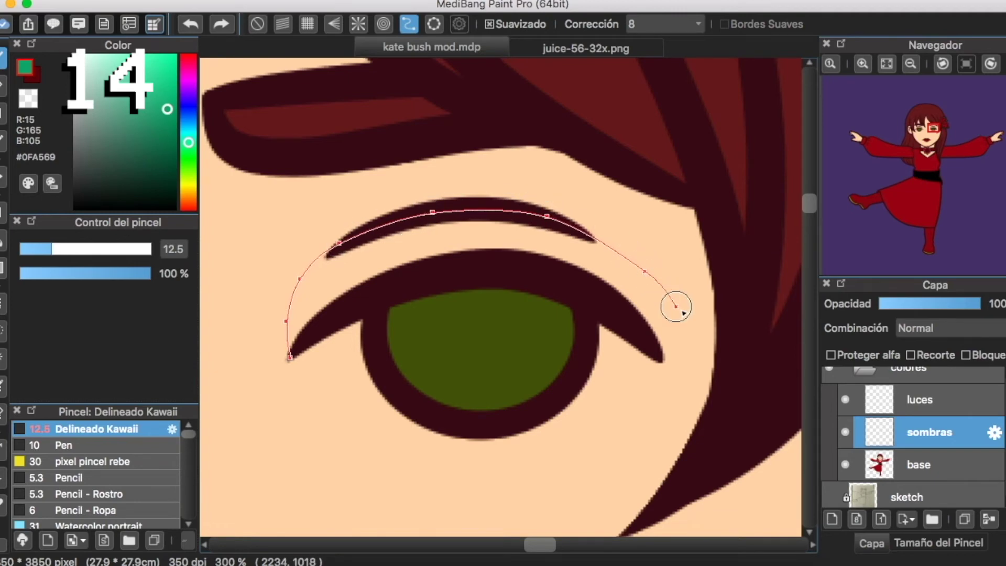
double_click(718, 316)
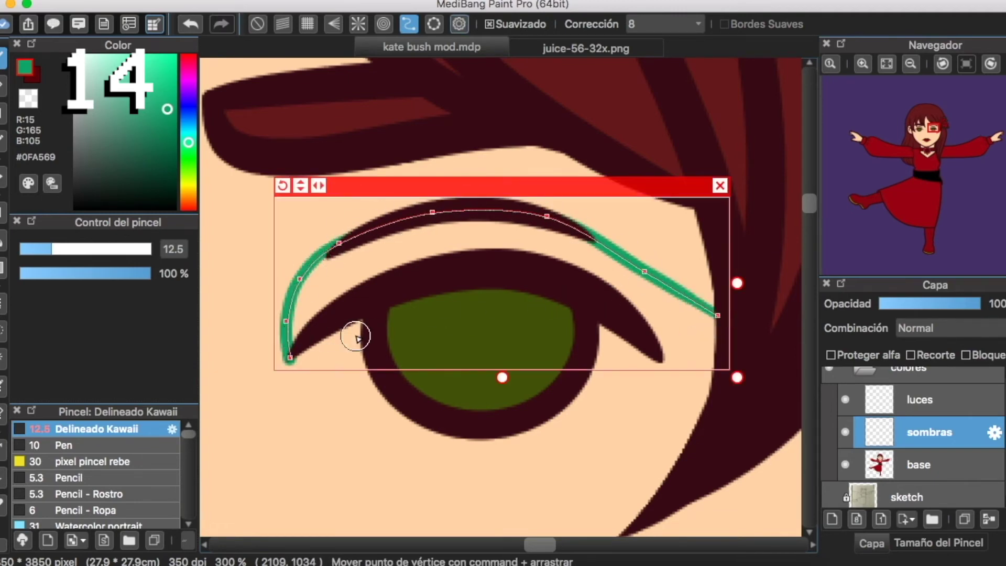
left_click_drag(658, 357, 732, 337)
left_click(3, 85)
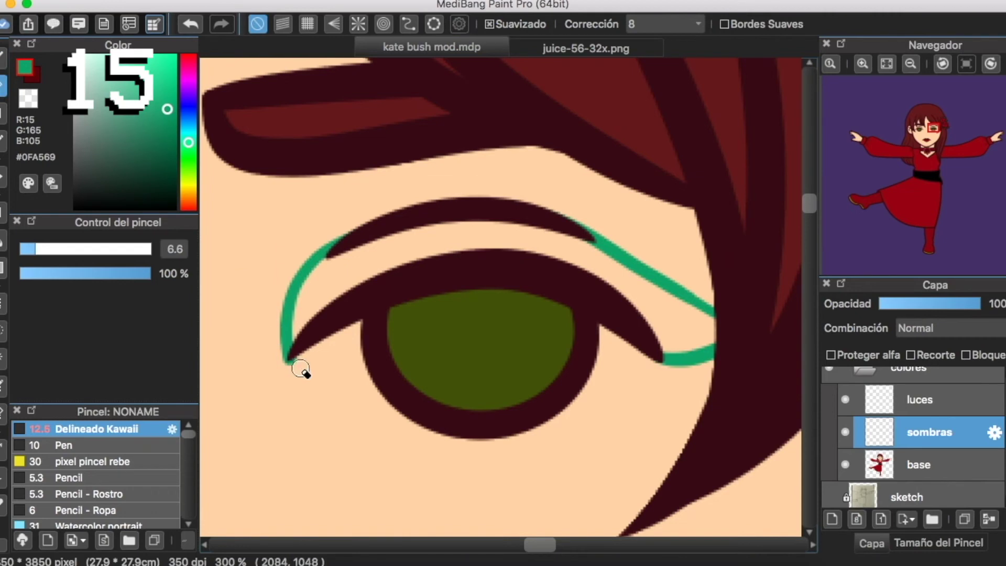
Lock the base layer and make the sombras layer active again.
left_click(918, 464)
left_click(965, 355)
left_click(928, 432)
Fill the outlined eyeshadow above the flower-side eye with green #0FA569 and check it at a smaller scale.
left_click(3, 240)
left_click(628, 293)
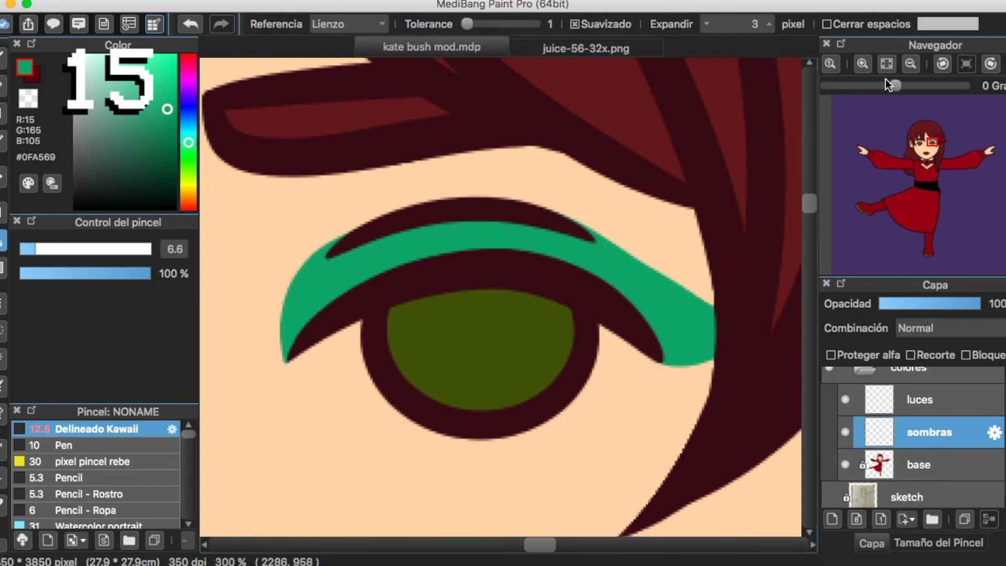
left_click(910, 63)
left_click(910, 63)
left_click(910, 63)
left_click_drag(674, 218, 686, 155)
left_click(862, 63)
left_click(862, 64)
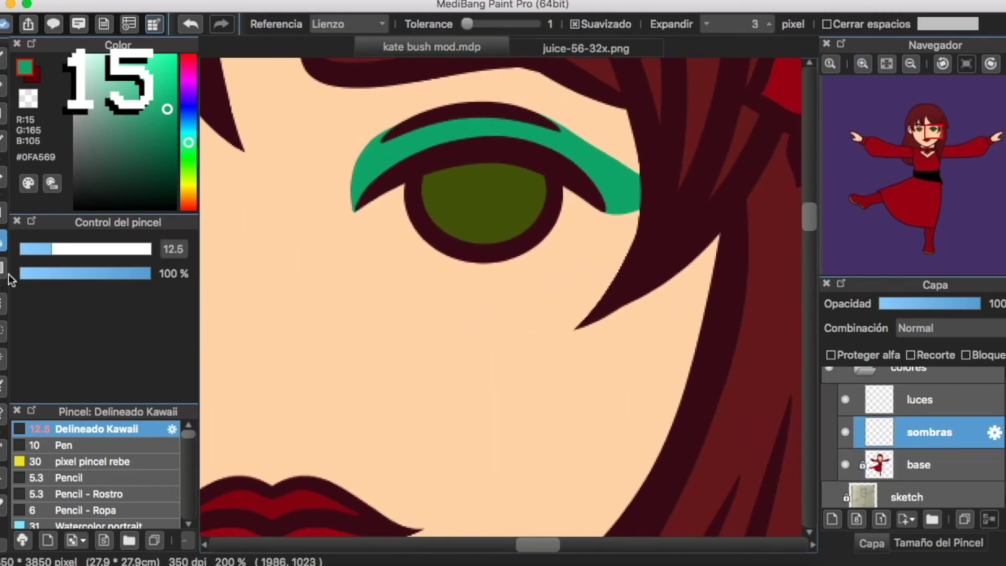
Lasso the green eyeshadow on the flower-side eye, delete it and clear the selection.
left_click(4, 331)
mouse_move(504, 105)
left_mouse_down()
mouse_move(650, 250)
mouse_move(516, 104)
left_mouse_up()
key("Delete")
key("super+d")
Draw a larger freehand eyeshadow outline reaching up to the brow of the flower-side eye and fill it with green #0FA569.
left_click(3, 58)
mouse_move(370, 186)
left_mouse_down()
mouse_move(366, 235)
mouse_move(479, 134)
left_mouse_up()
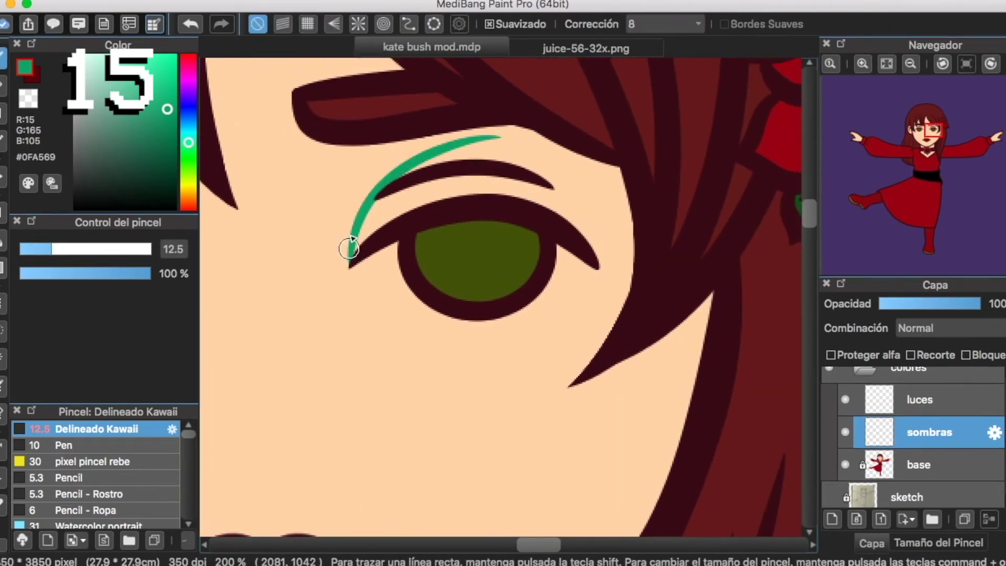
left_click_drag(349, 252, 501, 137)
mouse_move(581, 266)
left_mouse_down()
mouse_move(653, 252)
mouse_move(611, 262)
left_mouse_up()
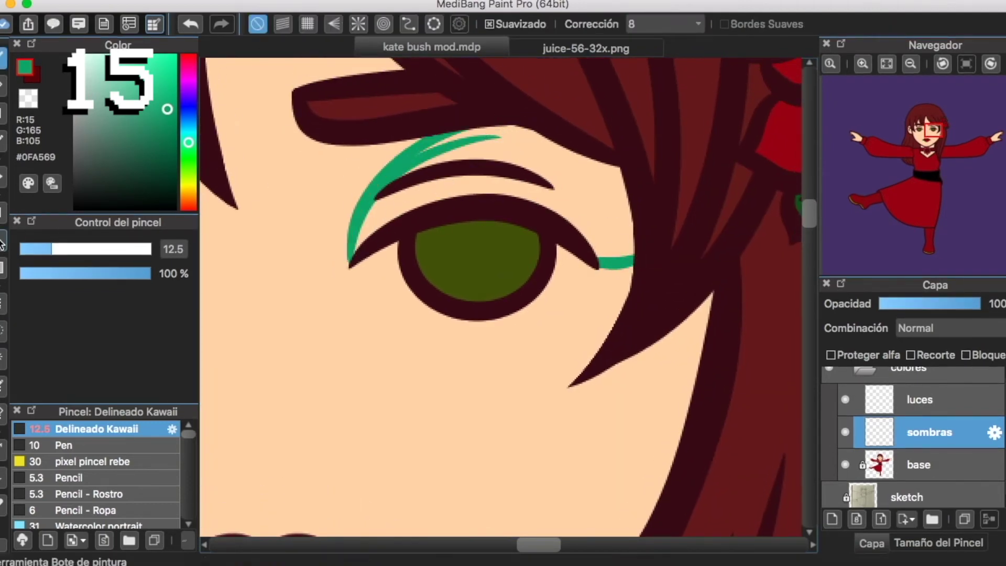
key("g")
left_click(600, 197)
Lower the sombras layer's opacity to 55% and check the large eyeshadow against the whole figure and up close.
left_click(2, 58)
left_click_drag(914, 303, 936, 304)
left_click(887, 64)
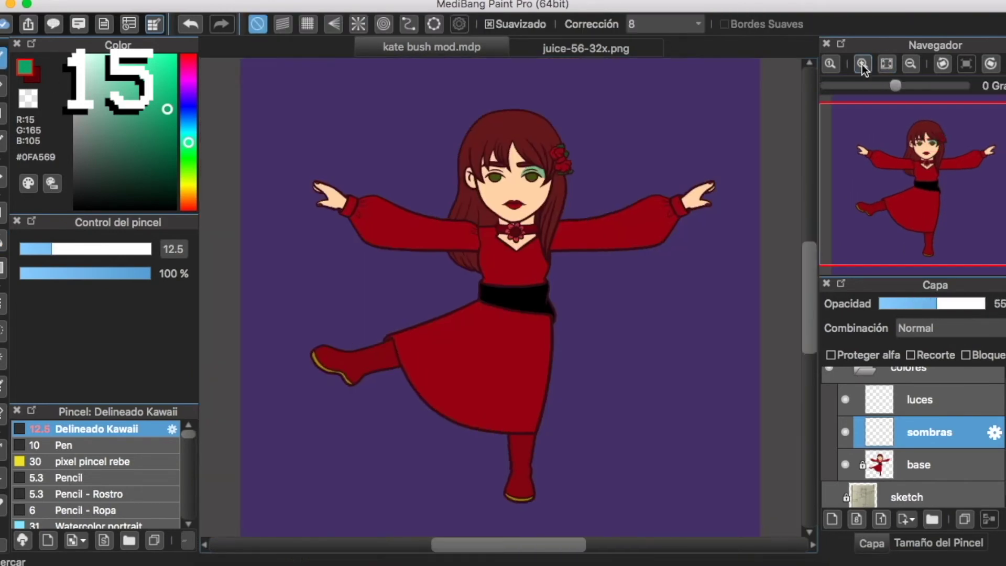
left_click(862, 65)
left_click(863, 64)
scroll(747, 128, "up", 5)
left_click(862, 65)
scroll(879, 406, "down", 1)
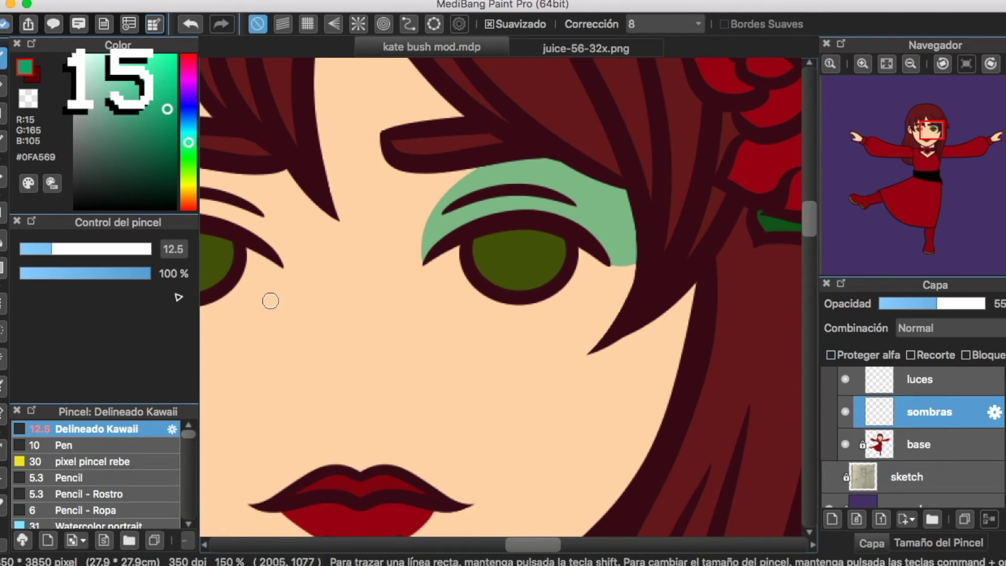
Lasso the large translucent eyeshadow around the flower-side eye, delete it and deselect.
key("m")
left_click_drag(651, 229, 507, 166)
key("Delete")
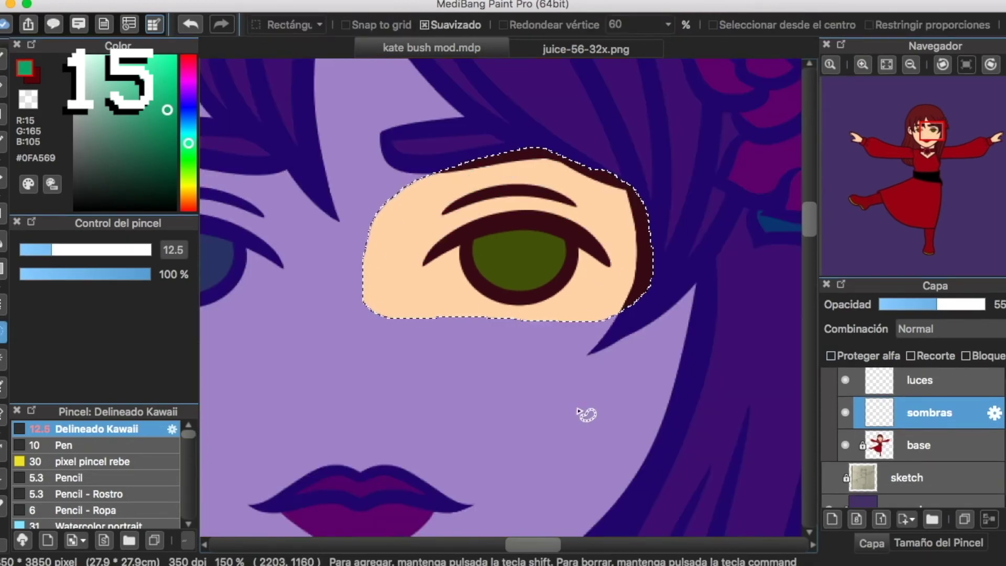
key("super+d")
Fit an ellipse snap guide around the flower-side eye, spanning both eyelid corners and following the upper crease.
key("b")
left_click(434, 23)
left_click_drag(360, 283, 563, 440)
left_click_drag(489, 258, 550, 171)
left_click_drag(623, 255, 627, 254)
left_click_drag(564, 170, 567, 171)
left_click(862, 63)
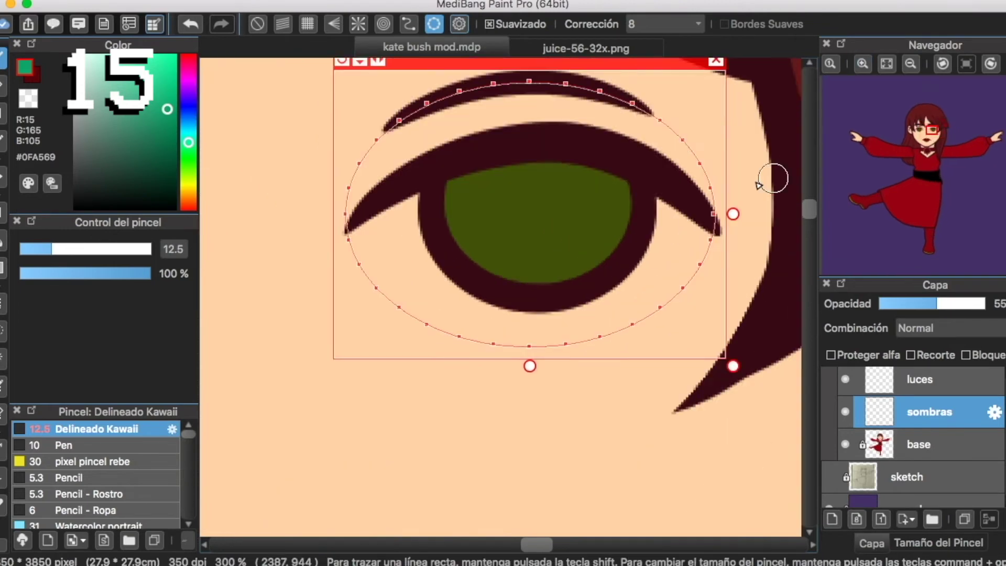
left_click_drag(795, 168, 772, 191)
Trace the ellipse guide's upper arcs in green #0FA569, remove the guide and fill the eyelid area on the sombras layer.
left_click_drag(322, 251, 353, 170)
left_click_drag(643, 178, 675, 247)
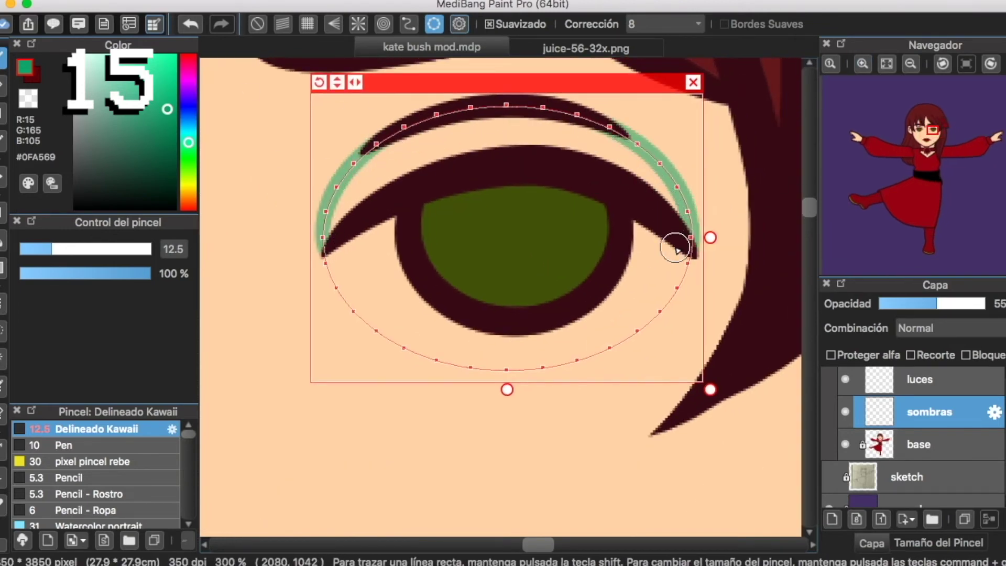
left_click(692, 82)
left_click(3, 240)
left_click(449, 140)
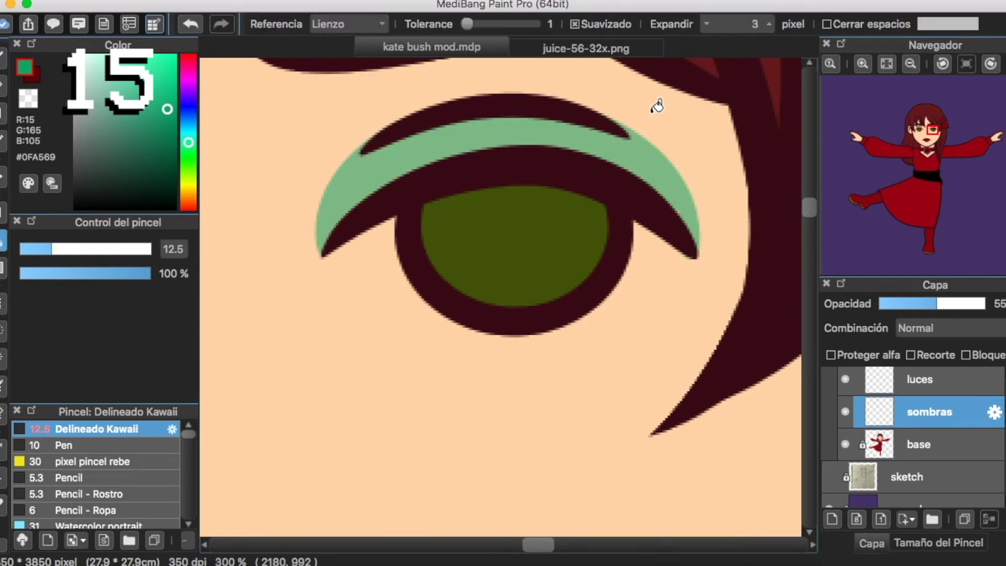
Rename the eyeshadow layer to "sombras de ojos" and raise its opacity to 81%.
left_click(910, 63)
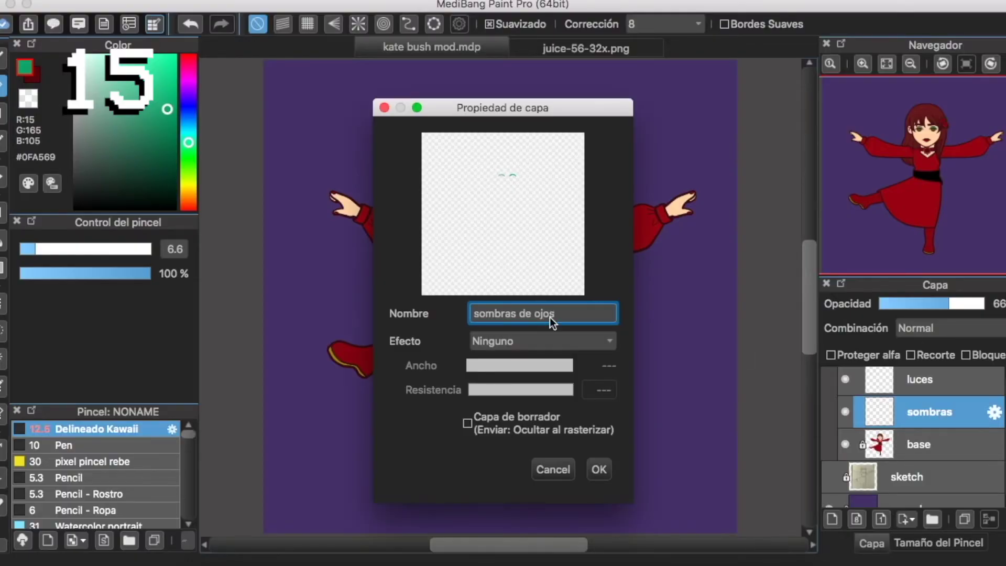
key("Return")
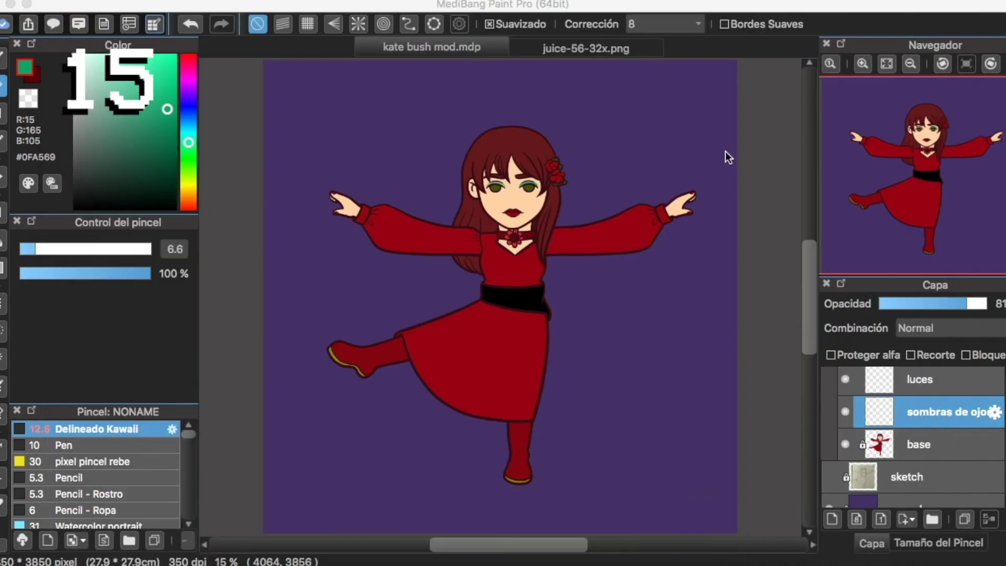
key("ctrl+plus")
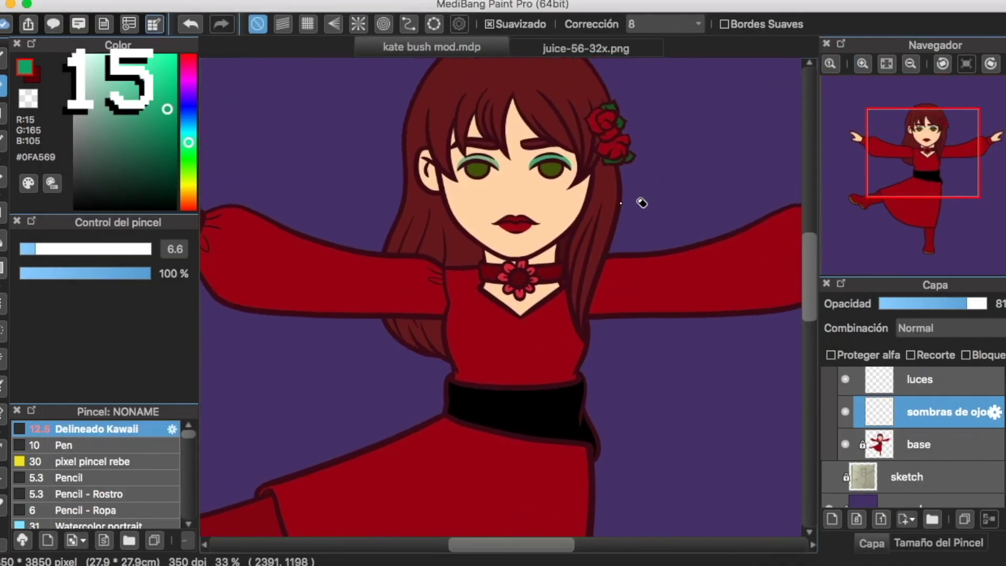
key("ctrl+plus")
key("ctrl+plus")
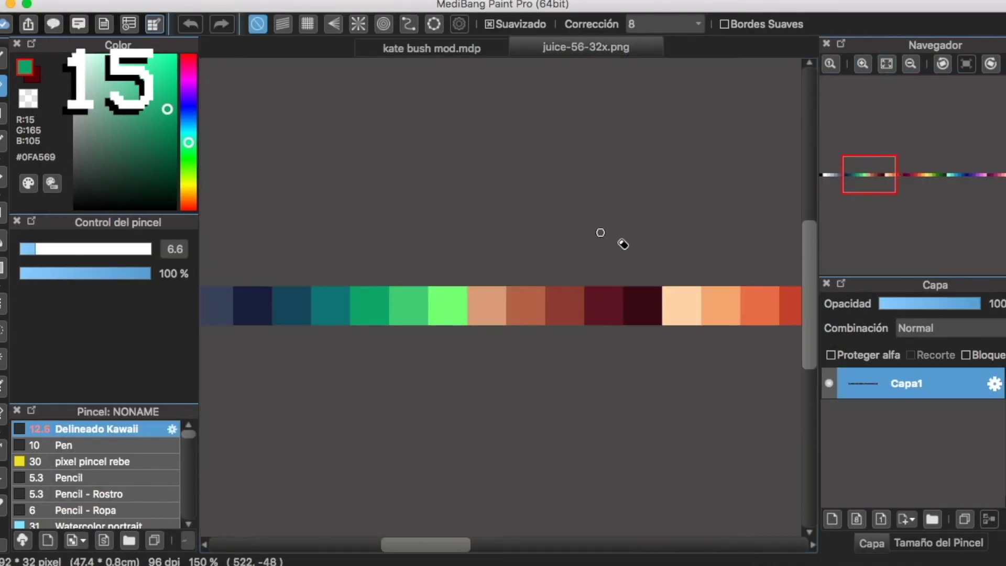
Pick light orange #F5A56E from the juice-56-32x.png palette for the skin shadow and return to kate bush mod.mdp.
scroll(600, 232, "right", 3)
left_click(598, 296, "alt")
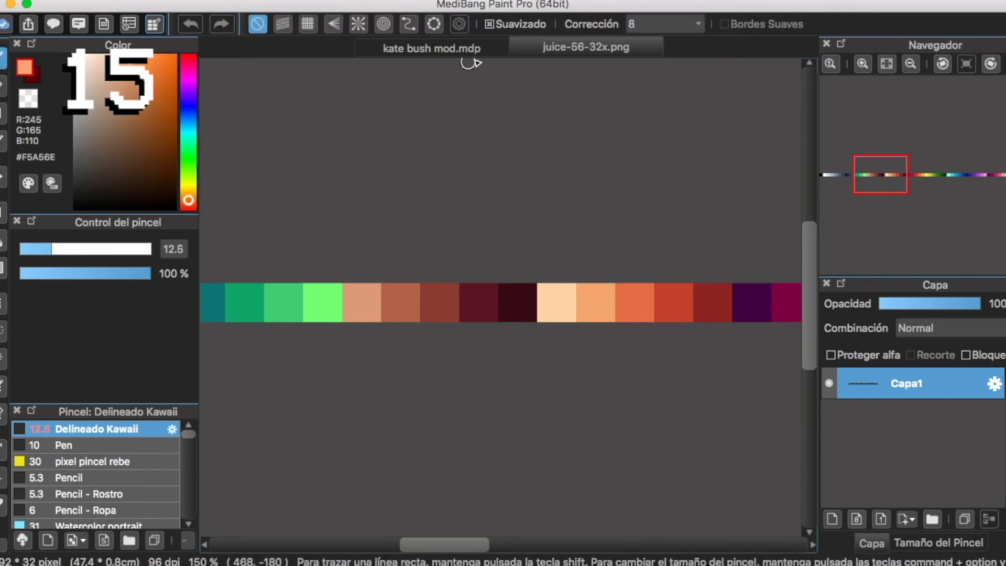
left_click(427, 48)
Add a new layer directly above base and name it "sombras".
left_click(874, 469)
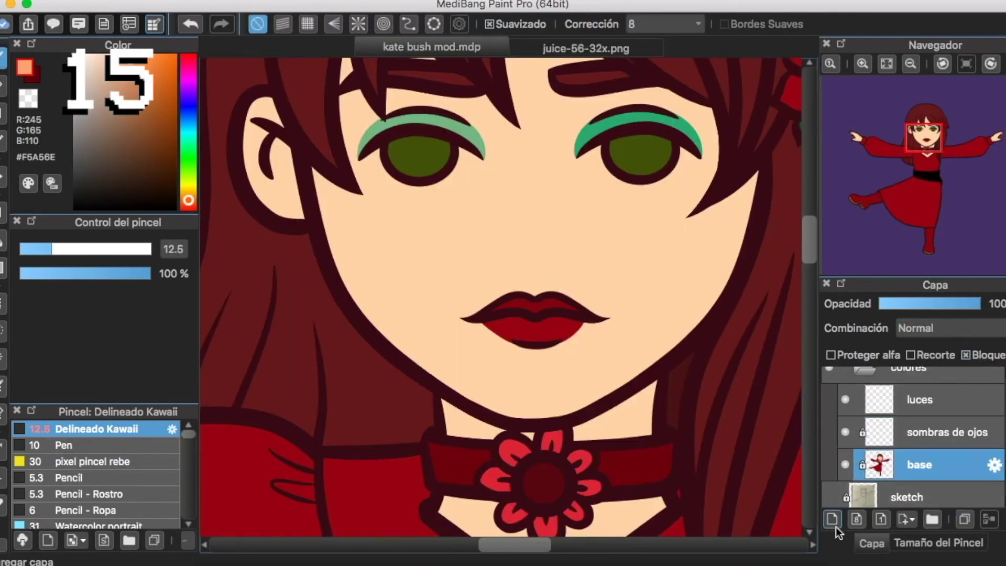
double_click(907, 461)
type("sombras")
key("Return")
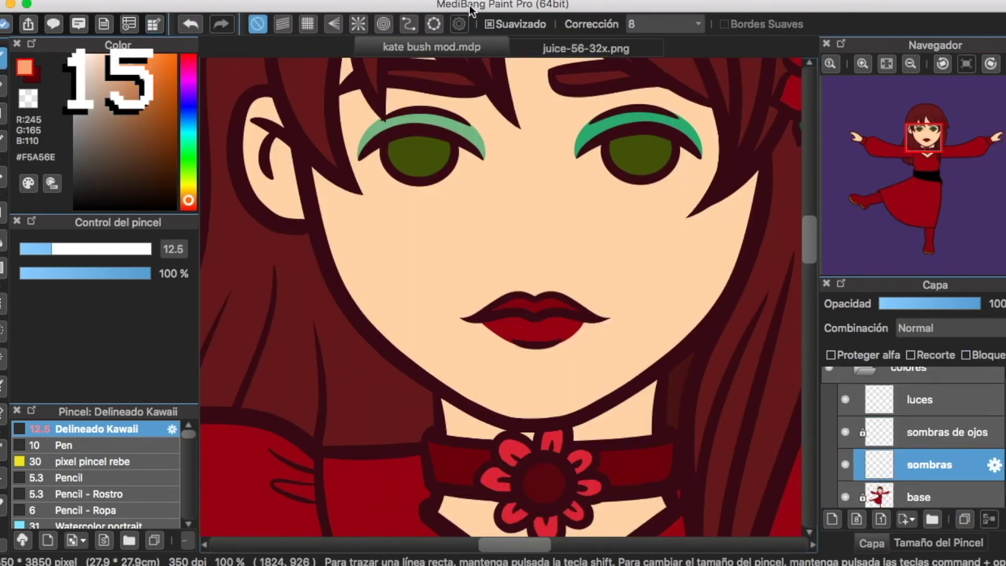
Set a curve snap guide across the neck below the jaw, sagging behind the choker flower from one neck edge to the other.
left_click(409, 23)
scroll(508, 321, "down", 1)
scroll(507, 320, "down", 3)
left_click(435, 352)
left_click(461, 374)
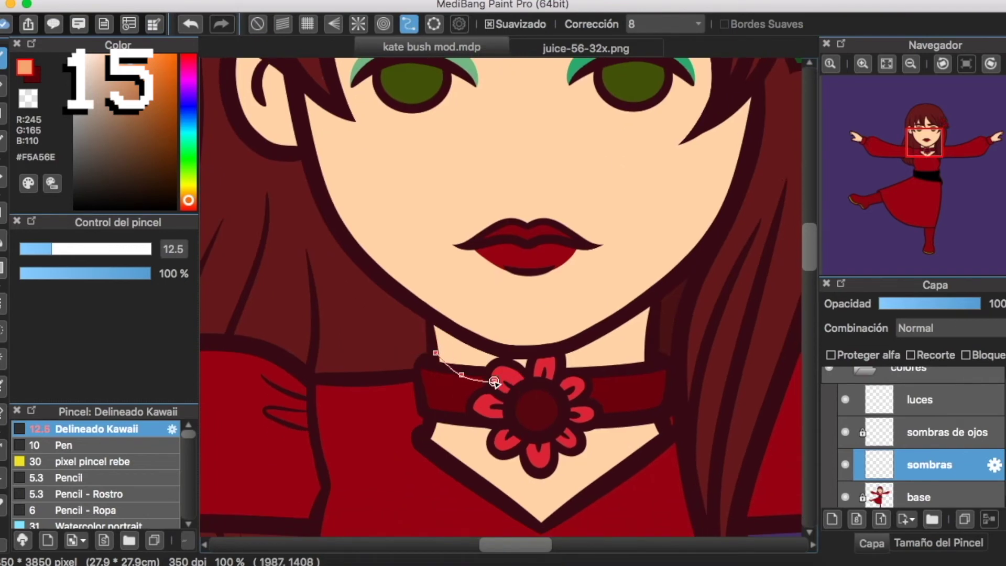
double_click(653, 302)
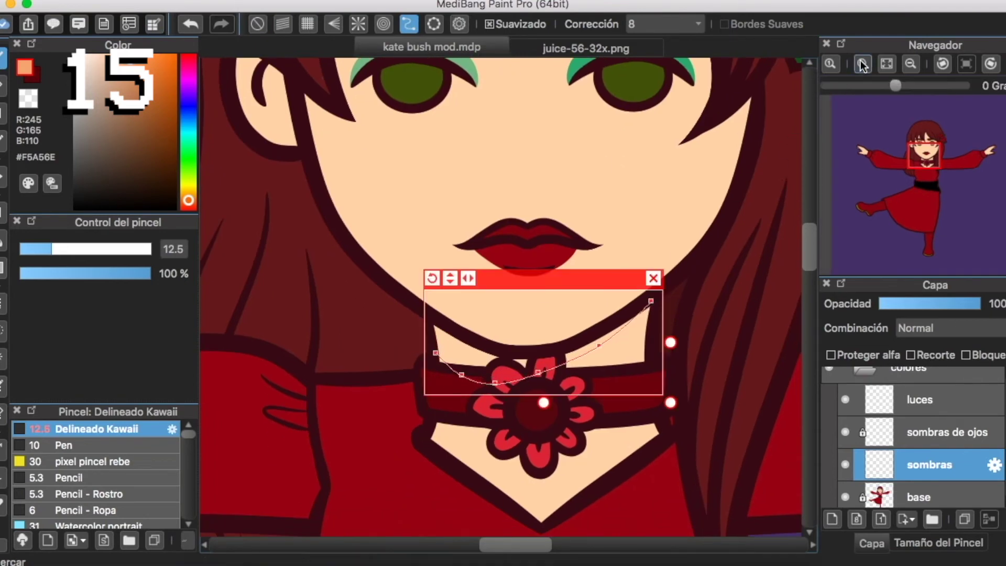
Trace the curve guide in orange #F5A56E on the neck skin at both sides of the choker flower and remove the guide.
left_click(862, 64)
scroll(377, 294, "down", 6)
scroll(377, 294, "right", 2)
left_click_drag(341, 258, 358, 269)
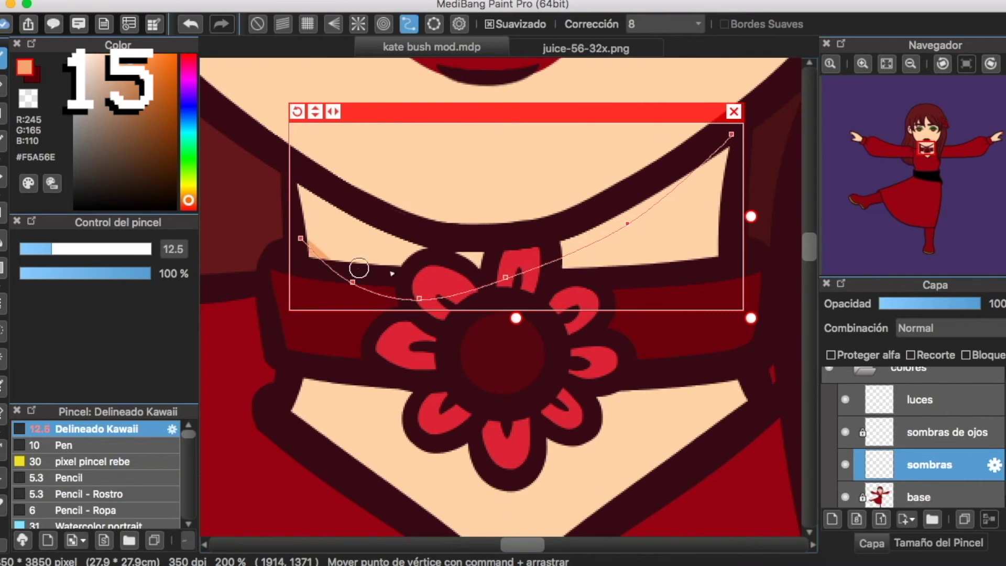
left_click_drag(568, 252, 729, 139)
left_click(733, 111)
Fill the neck skin between the jaw and the traced curve with the orange shadow and brush over the remaining gaps.
key("g")
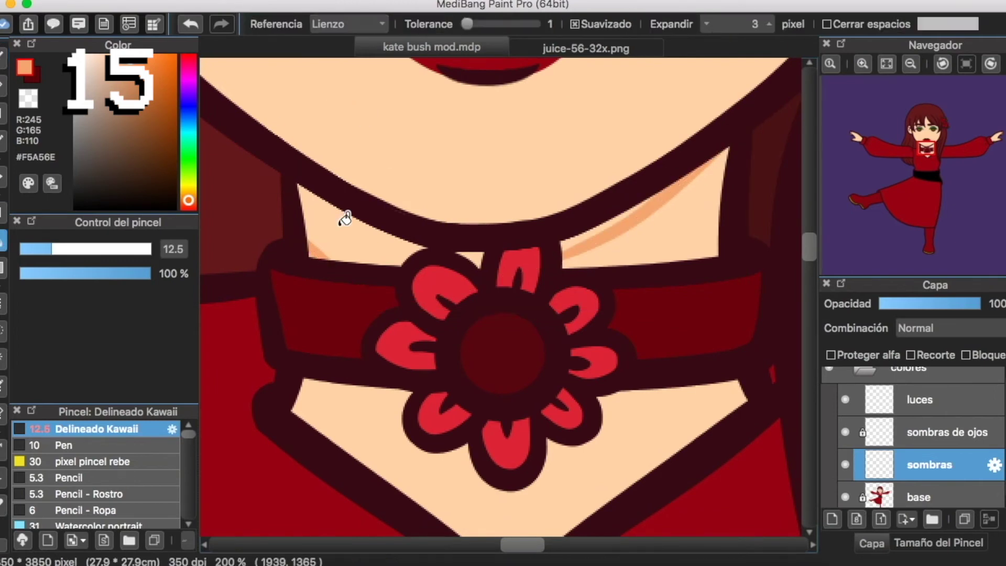
left_click(345, 219)
left_click(862, 63)
left_click(648, 186)
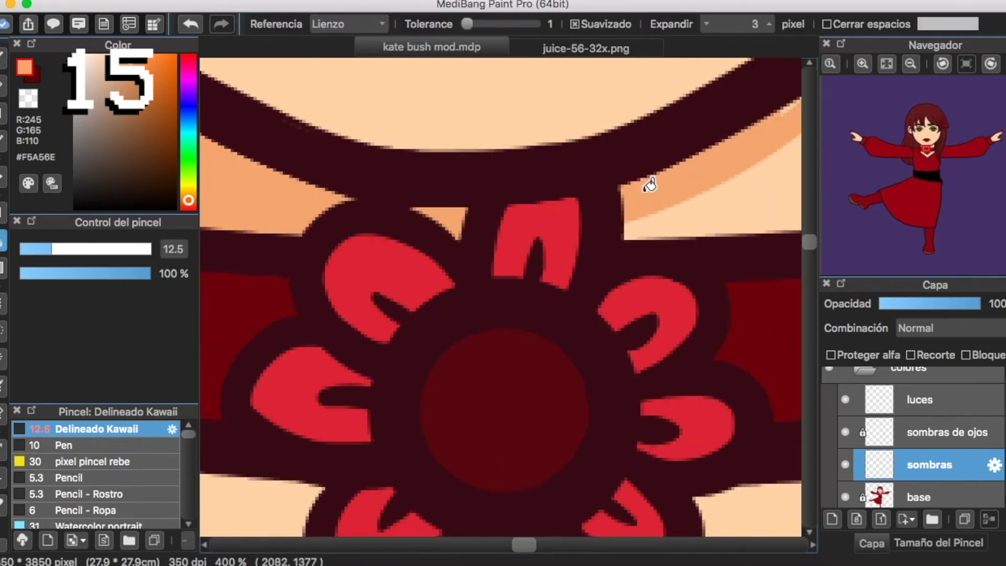
left_click(3, 57)
left_click_drag(222, 142, 489, 234)
scroll(365, 173, "right", 5)
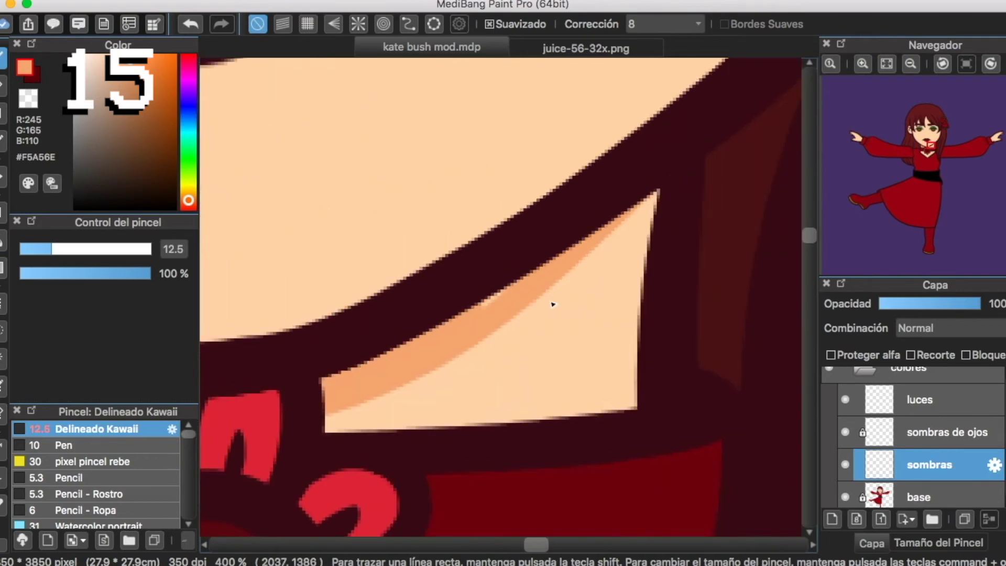
Trace a nearly vertical curve across the left corner of the V-neckline and fill the skin outside it with orange shadow.
scroll(604, 235, "left", 5)
scroll(528, 171, "down", 3)
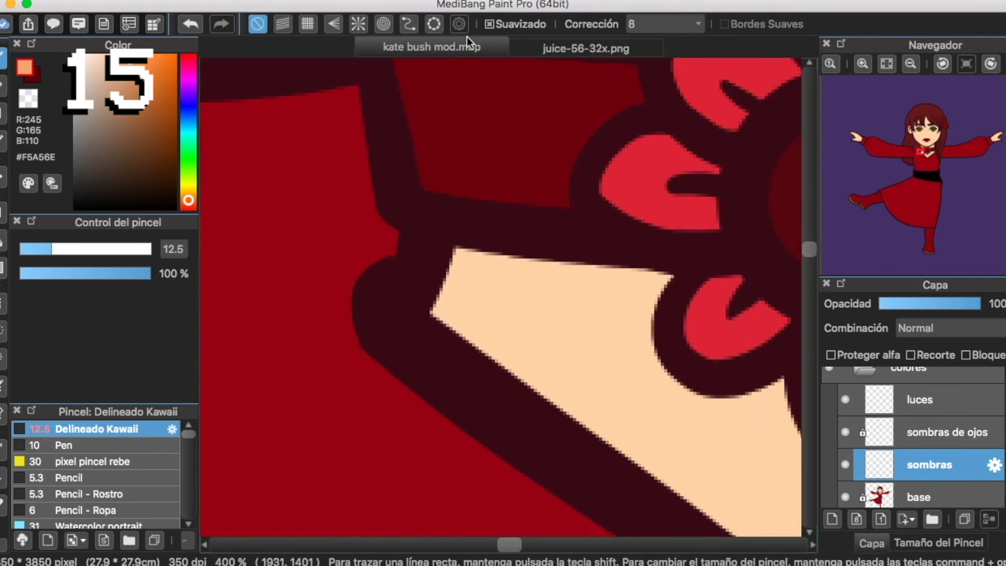
left_click(409, 24)
scroll(423, 220, "down", 1)
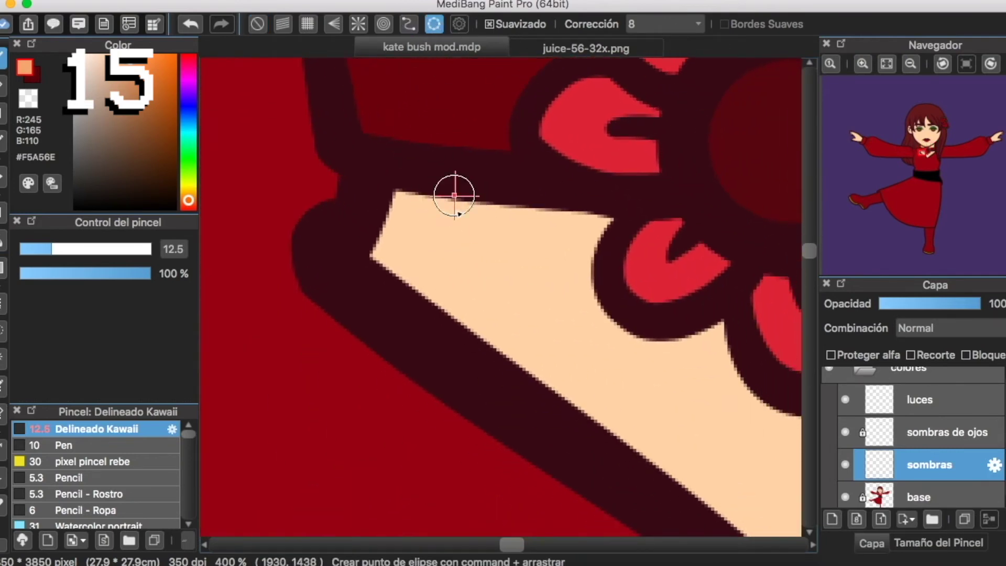
double_click(444, 364)
left_click_drag(445, 364, 463, 195)
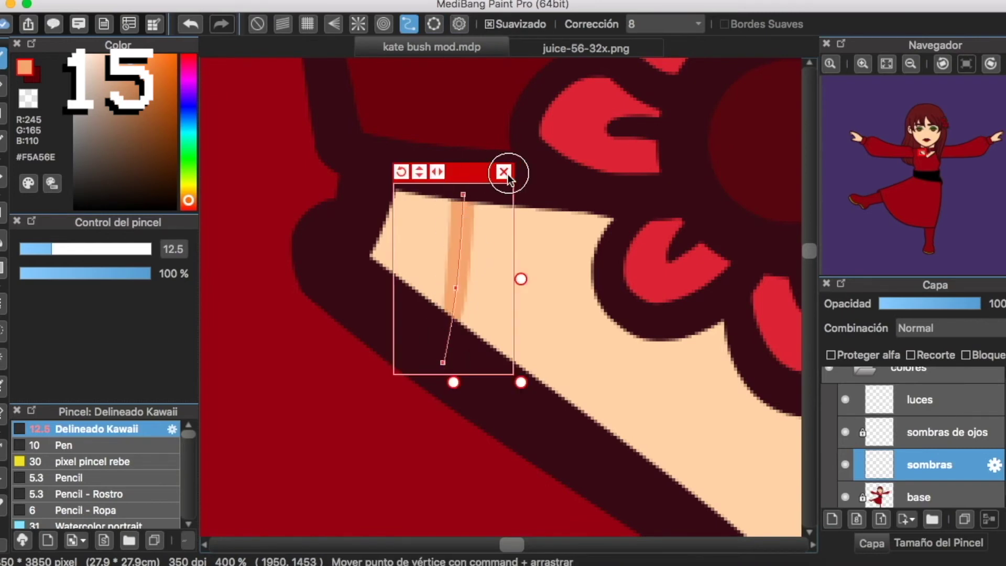
left_click(504, 172)
key("g")
left_click(400, 228)
Trace a shallow shadow curve on the neckline skin just below the choker, from corner to corner, and remove the guide.
left_click(4, 57)
left_click(434, 23)
left_click(409, 23)
scroll(404, 215, "right", 5)
left_click(910, 64)
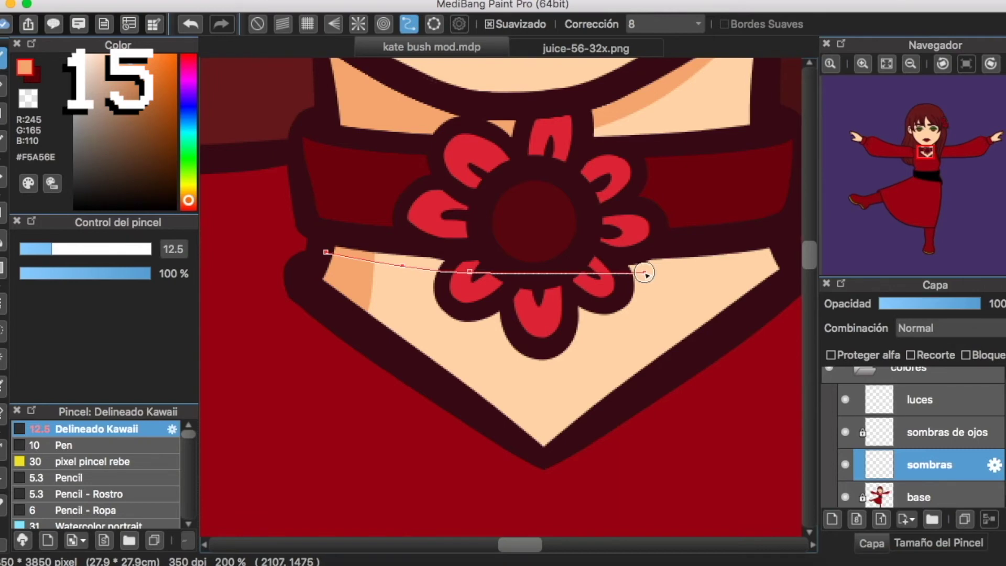
double_click(782, 248)
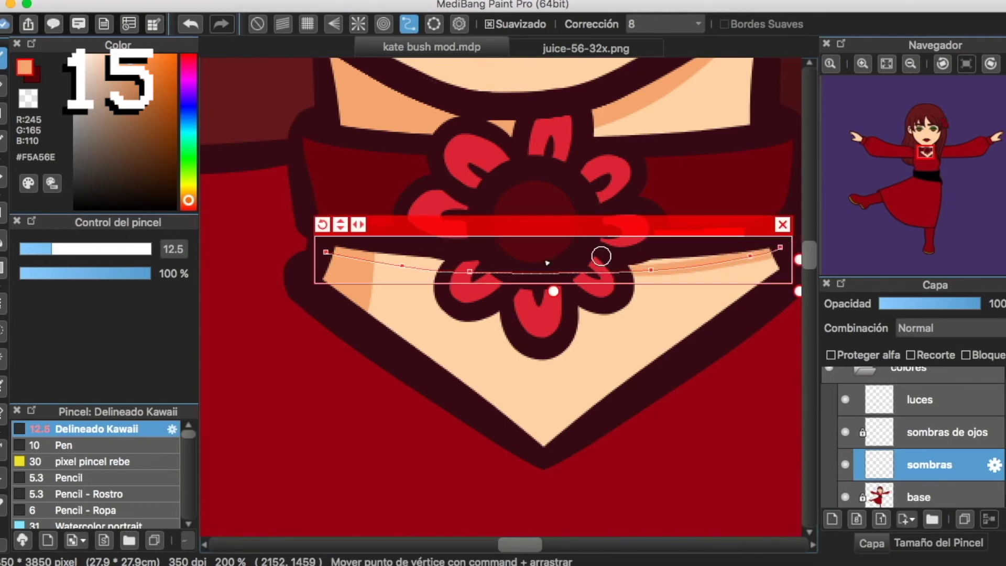
left_click(782, 225)
Paint over the light gaps between the choker outline and the shadow curve on the neckline freehand.
left_click(863, 64)
left_click(862, 64)
scroll(333, 195, "left", 5)
mouse_move(333, 195)
left_mouse_down()
mouse_move(559, 207)
mouse_move(466, 202)
left_mouse_up()
mouse_move(776, 211)
left_mouse_down()
mouse_move(530, 212)
mouse_move(151, 260)
left_mouse_up()
left_click_drag(307, 253, 327, 244)
Set a curve guide along the V-neckline's left slanted edge and trace it down to the point in orange.
scroll(698, 227, "down", 3)
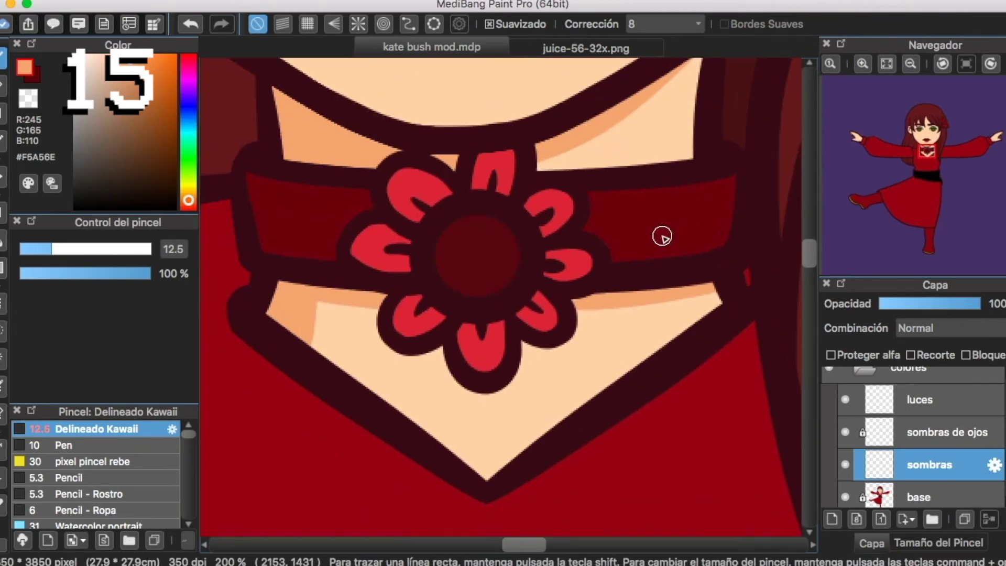
left_click(408, 24)
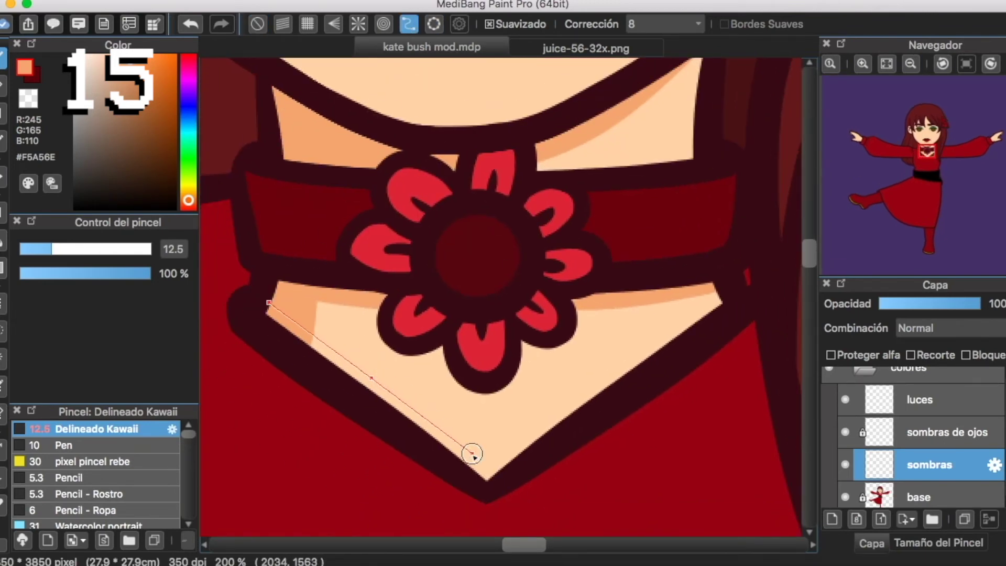
double_click(497, 488)
left_click_drag(496, 485, 251, 299)
Place the curve guide along the V-neckline's right slanted edge, adjust its size, and trace the shadow along it.
mouse_move(421, 288)
left_mouse_down()
mouse_move(621, 298)
mouse_move(592, 287)
left_mouse_up()
mouse_move(489, 464)
left_mouse_down()
mouse_move(506, 438)
mouse_move(651, 331)
left_mouse_up()
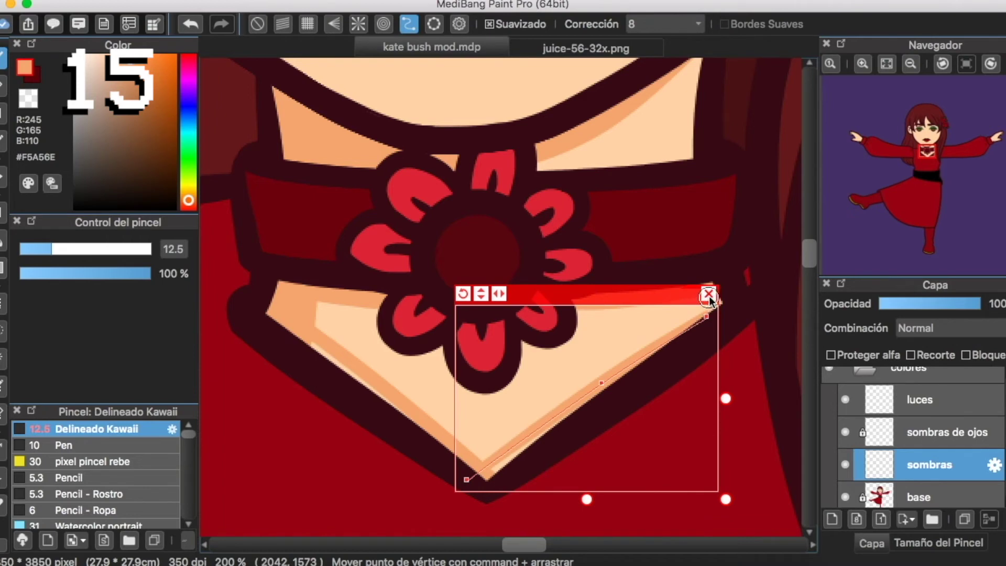
left_click_drag(724, 499, 736, 506)
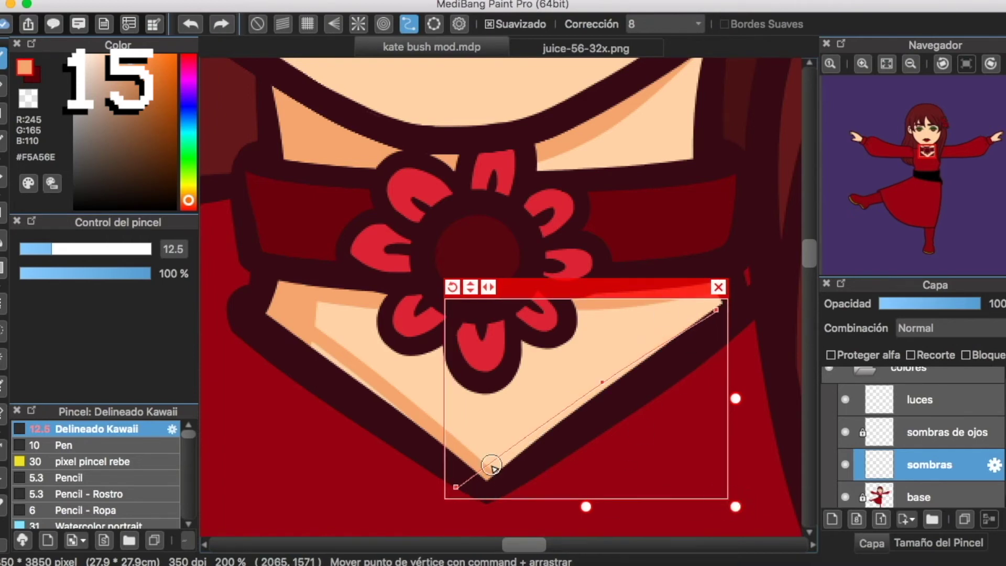
mouse_move(492, 469)
left_mouse_down()
mouse_move(532, 429)
mouse_move(731, 336)
left_mouse_up()
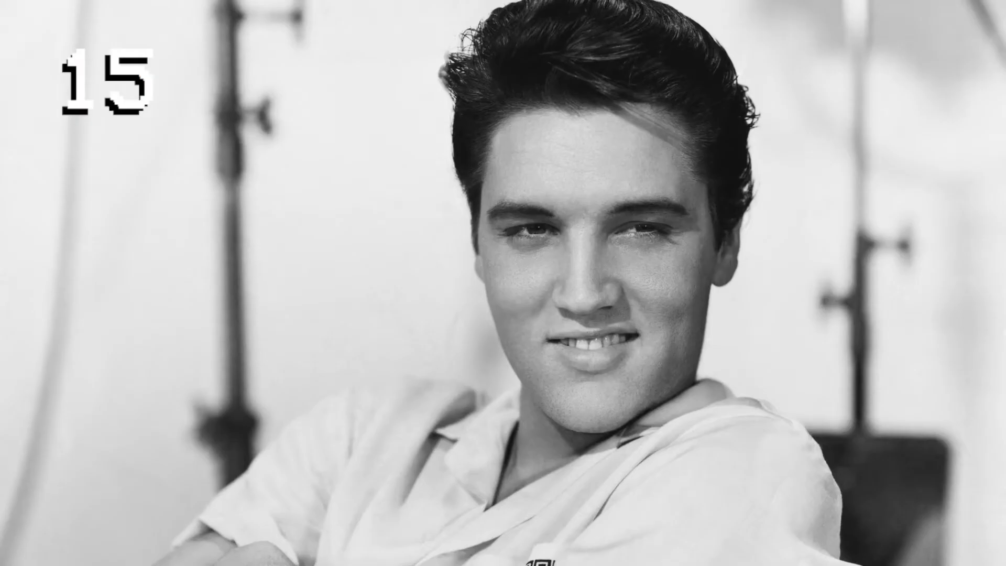
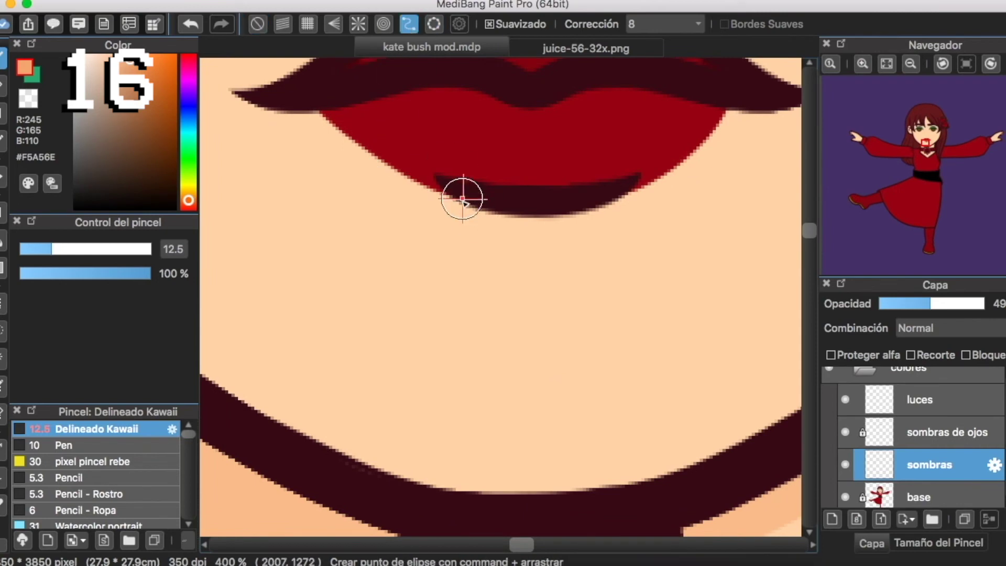
Trace a cup-shaped curve in orange under the lower lip to outline its shadow and remove the guide.
left_click(447, 188)
left_click(465, 220)
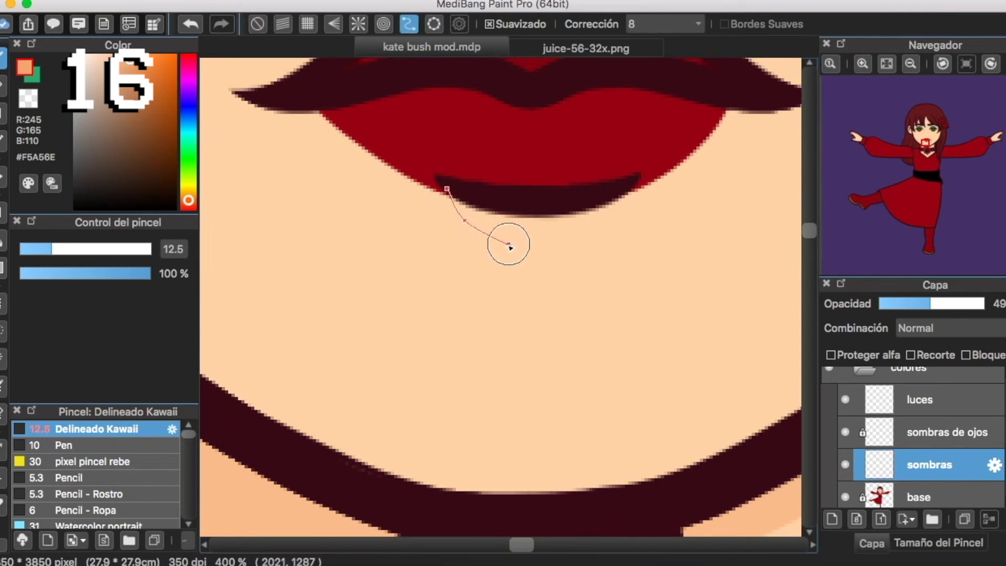
double_click(636, 182)
mouse_move(636, 182)
left_mouse_down()
mouse_move(559, 237)
mouse_move(446, 193)
left_mouse_up()
left_click(639, 159)
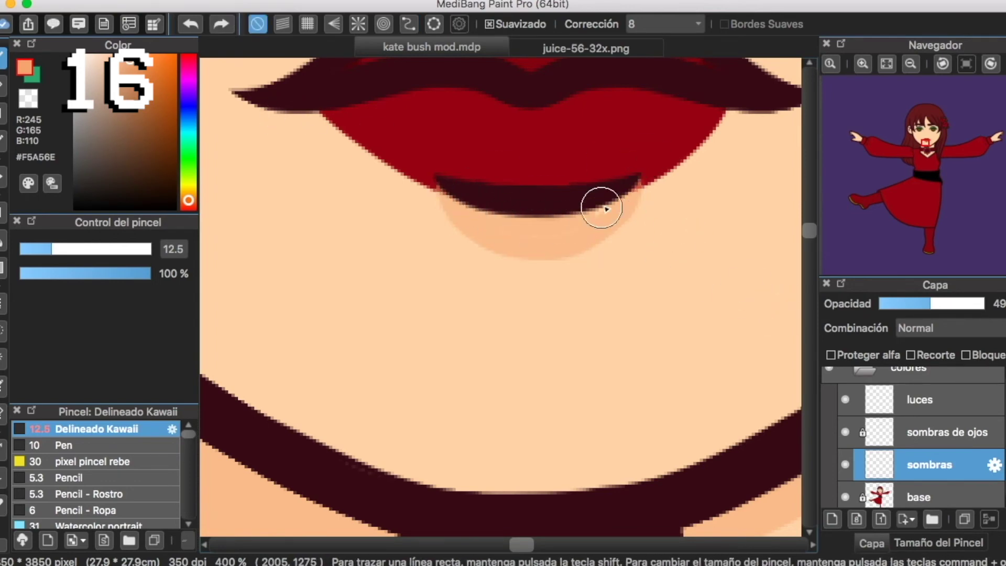
Raise the sombras layer's opacity to 100% and switch to the eraser at size 6.6.
left_click_drag(918, 303, 987, 302)
left_click(3, 85)
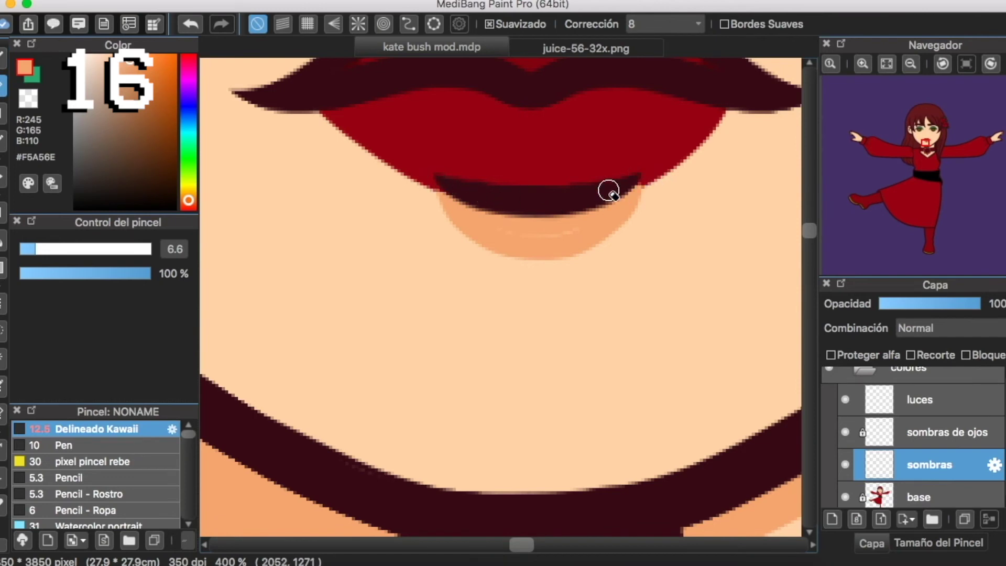
left_click(909, 64)
left_click(908, 64)
left_click(909, 64)
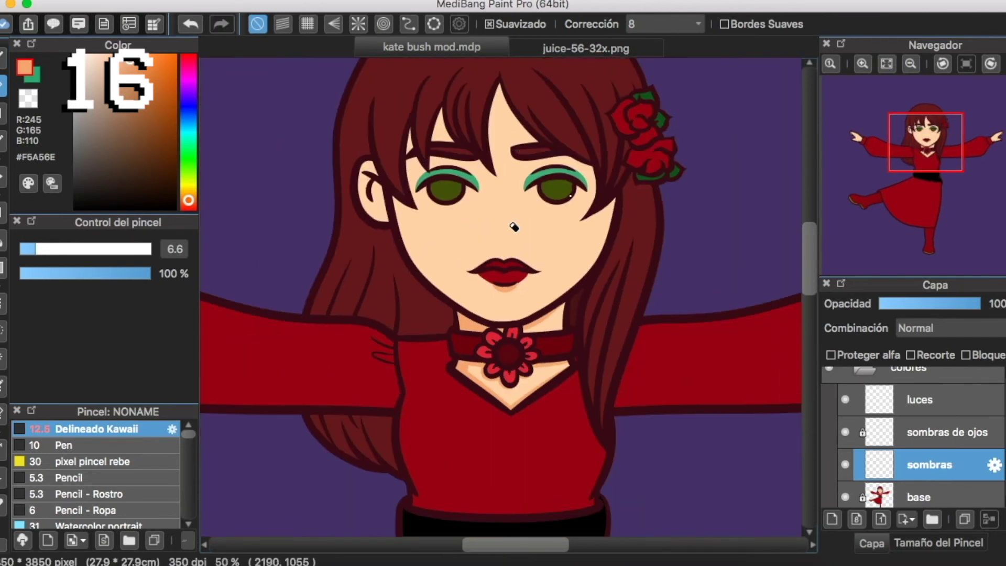
Shade the ear with the Delineado Kawaii brush, repainting the orange strip along the hair strand at its inner edge.
left_click(4, 59)
left_click(409, 24)
left_click_drag(564, 235, 653, 256)
left_click(862, 64)
left_click(862, 64)
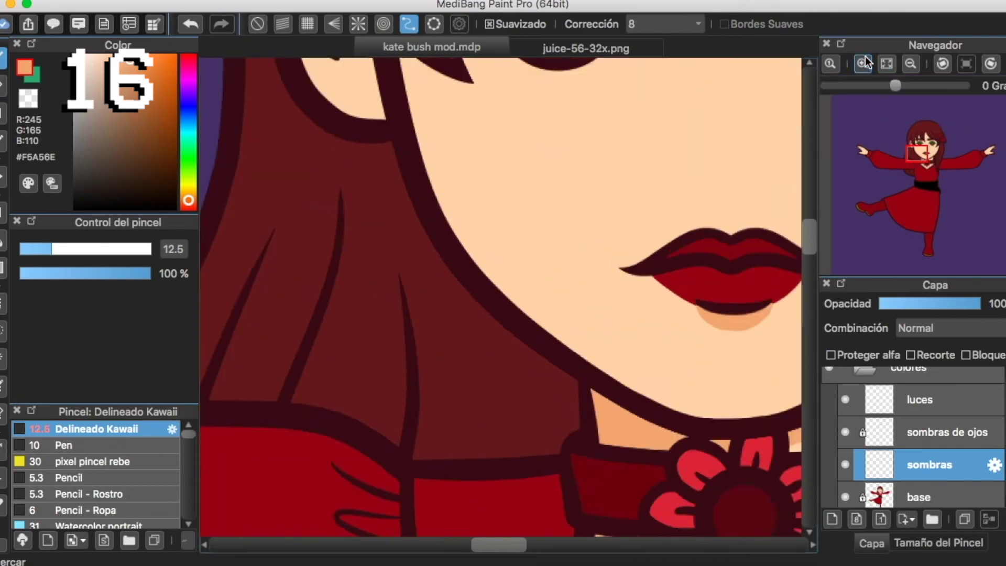
left_click(862, 64)
left_click(910, 131)
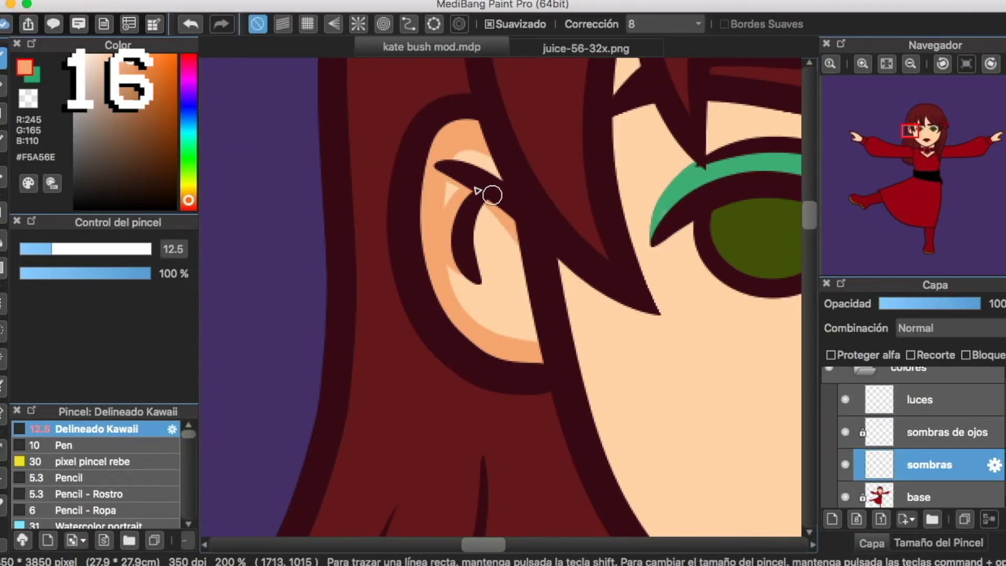
mouse_move(504, 192)
left_mouse_down()
mouse_move(420, 115)
mouse_move(464, 303)
left_mouse_up()
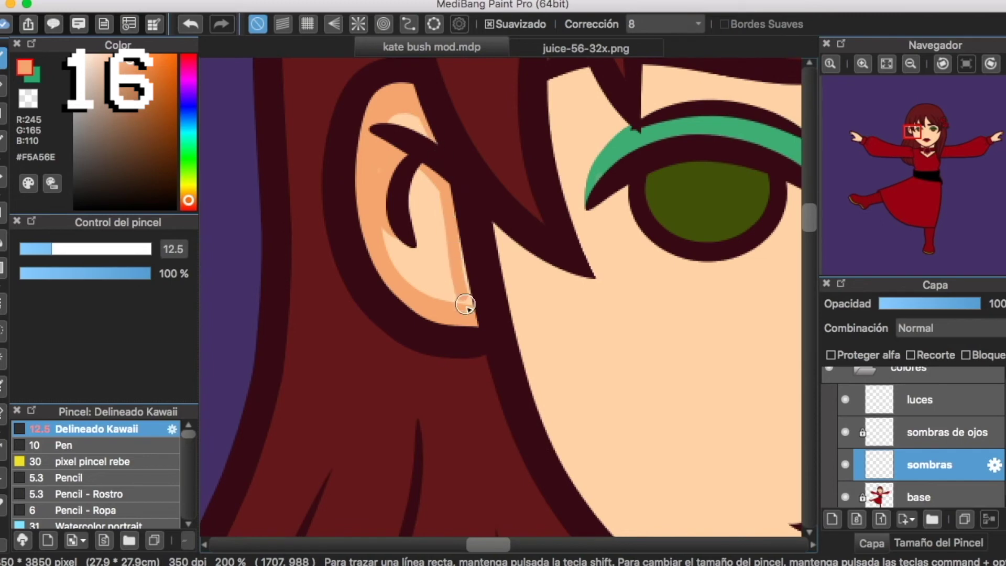
key("super+z")
left_click_drag(433, 178, 484, 304)
Trace an orange shadow curve on the skin beside the hair lock that ends above the left eye.
scroll(487, 278, "right", 5)
scroll(478, 270, "down", 5)
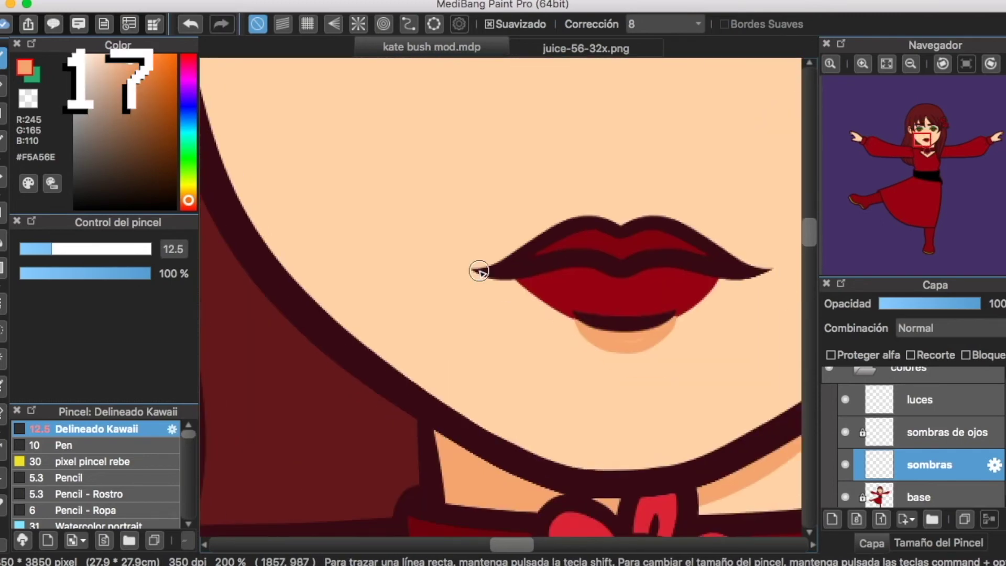
scroll(478, 269, "up", 5)
left_click(905, 62)
left_click(903, 61)
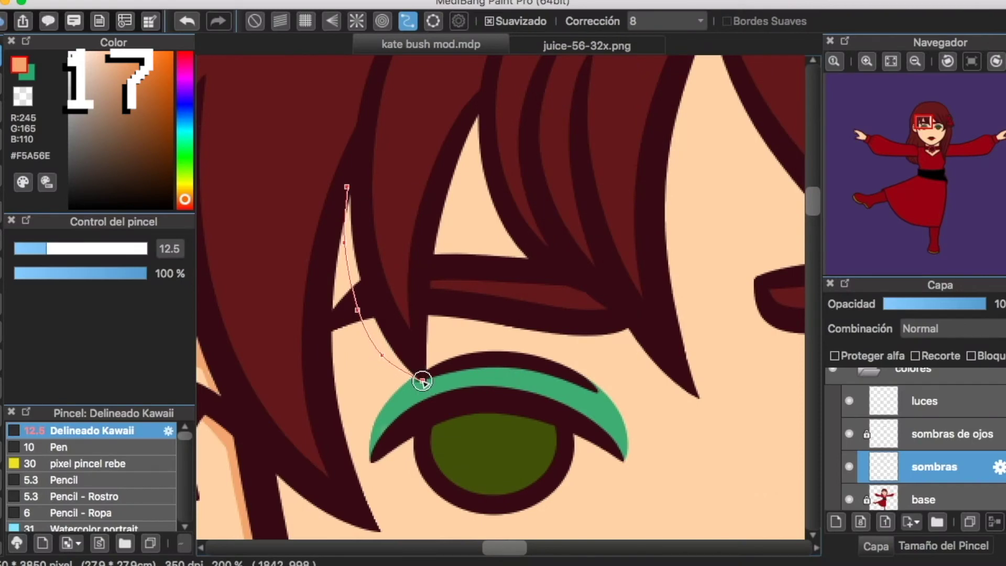
left_click(423, 381)
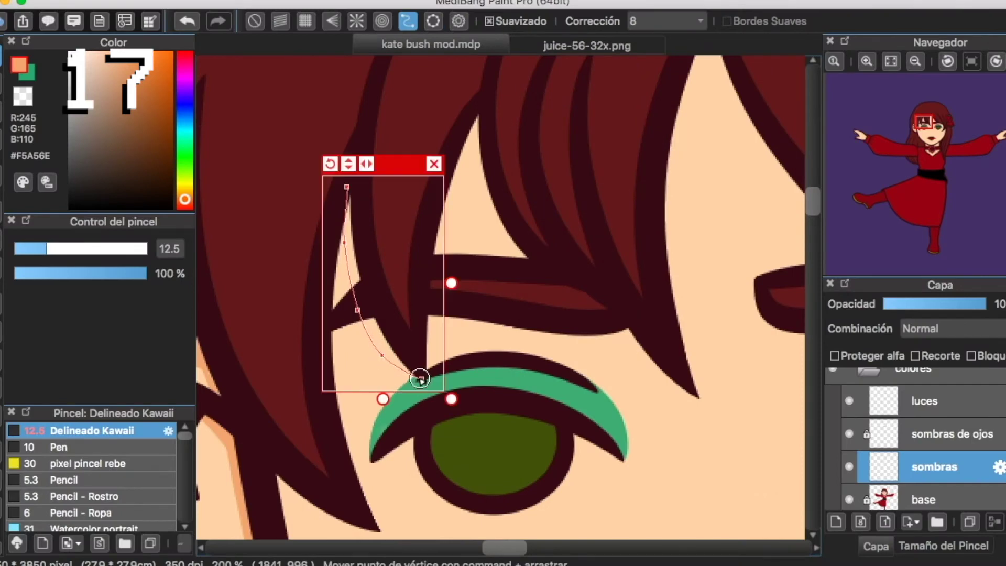
left_click_drag(360, 319, 347, 189)
left_click(434, 163)
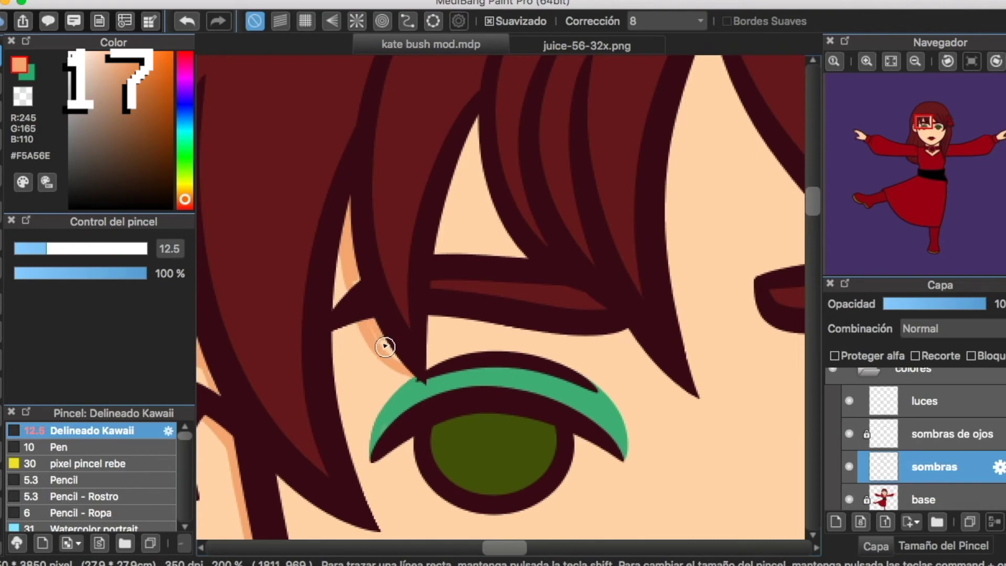
Trace an orange shadow curve under the pointed hair lock between the ear and the left eye.
scroll(407, 148, "down", 3)
left_click(407, 21)
scroll(337, 262, "down", 3)
left_click(310, 283)
double_click(412, 326)
mouse_move(413, 325)
left_mouse_down()
mouse_move(341, 300)
mouse_move(317, 279)
left_mouse_up()
left_click(413, 262)
Trace an orange shadow curve along the bangs in the narrow forehead gap above the left eyebrow.
scroll(352, 261, "up", 3)
left_click(407, 21)
left_click(448, 86)
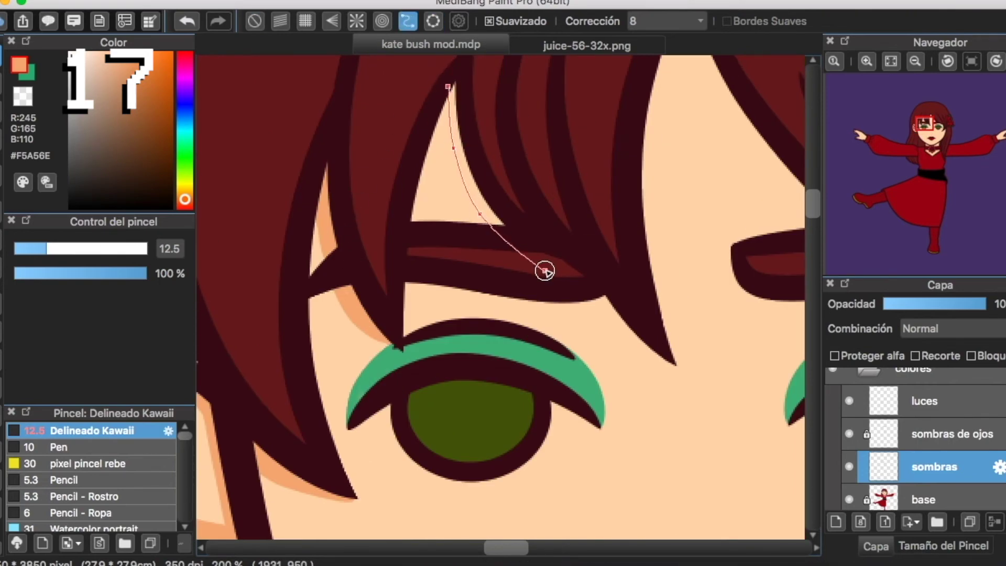
double_click(594, 309)
mouse_move(493, 223)
left_mouse_down()
mouse_move(457, 175)
mouse_move(448, 89)
mouse_move(492, 215)
left_mouse_up()
left_click(596, 64)
Trace an orange shadow curve beneath the pointed central bang at the inner end of the left eyebrow.
scroll(491, 214, "right", 3)
left_click(408, 21)
left_click(422, 139)
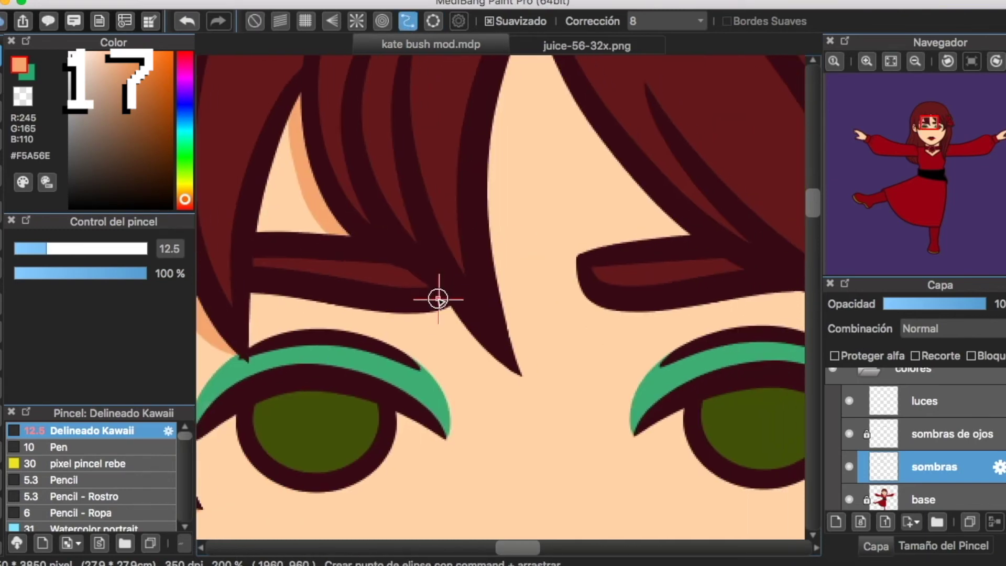
left_click(508, 365)
left_click_drag(505, 359, 440, 306)
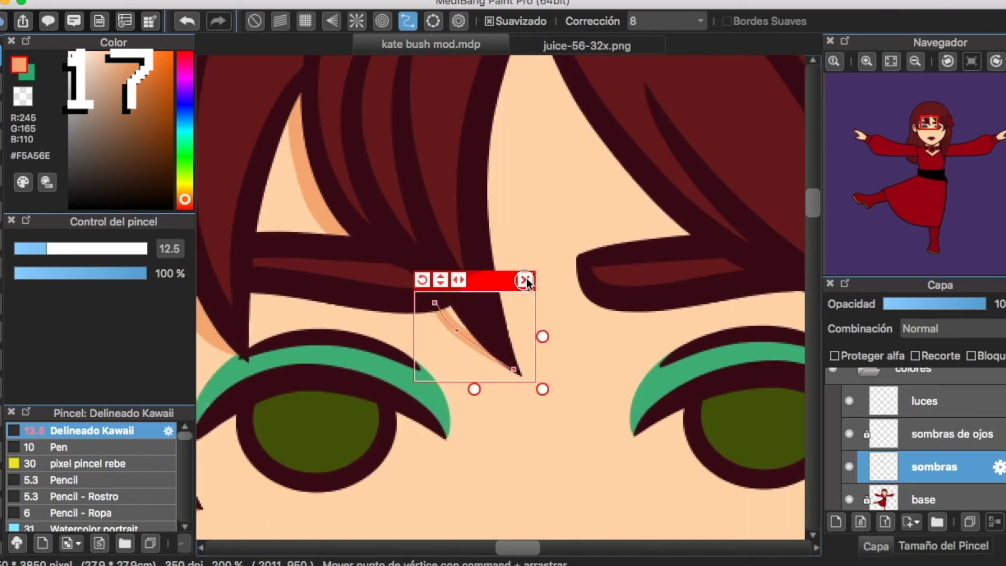
left_click(521, 276)
Trace an orange shadow curve along the right bangs from the parting's tip to the right eyebrow and remove the guide.
scroll(469, 293, "right", 4)
left_click(408, 21)
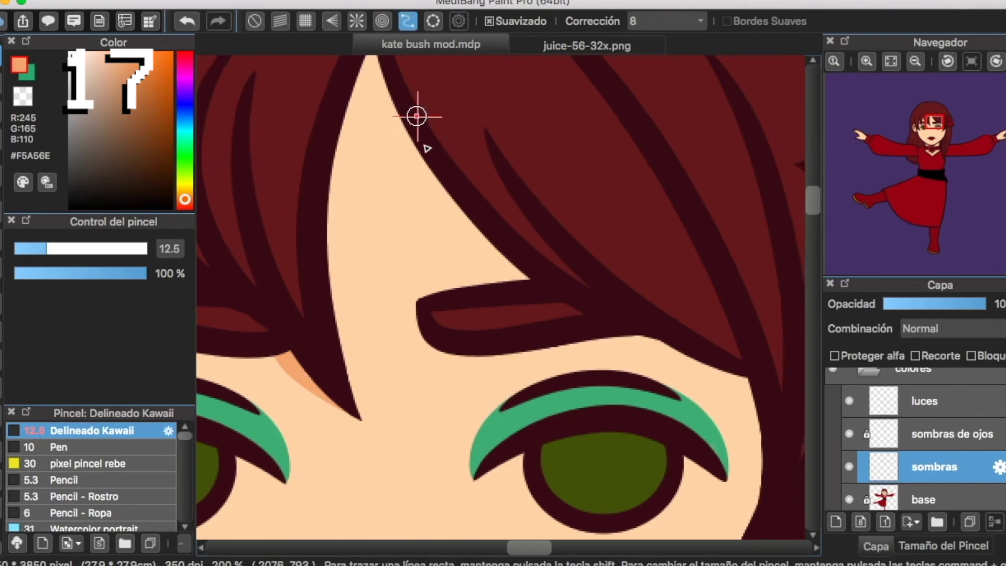
scroll(419, 131, "up", 2)
left_click(344, 107)
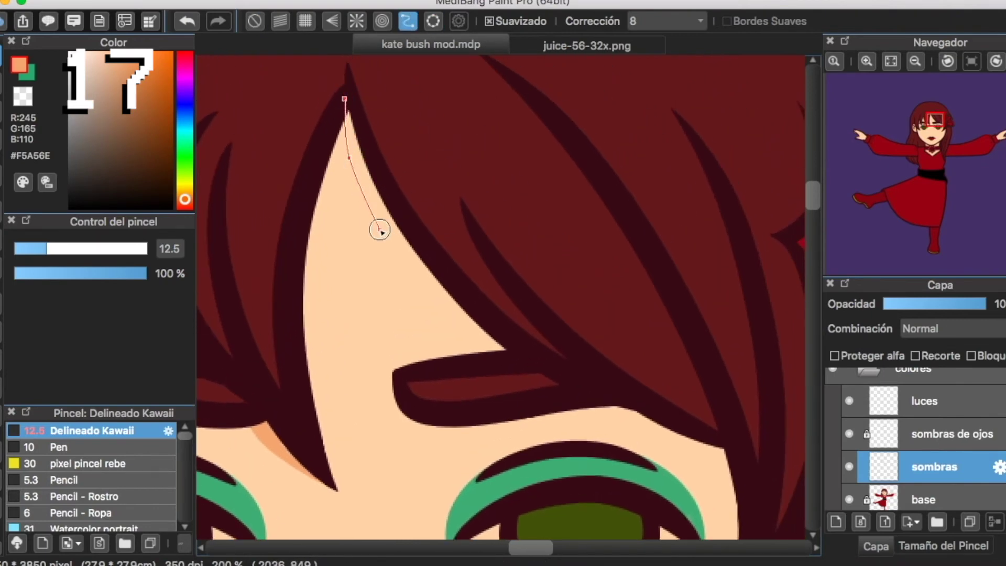
left_click(516, 364)
left_click_drag(457, 81, 462, 79)
mouse_move(344, 96)
left_mouse_down()
mouse_move(398, 242)
mouse_move(503, 339)
left_mouse_up()
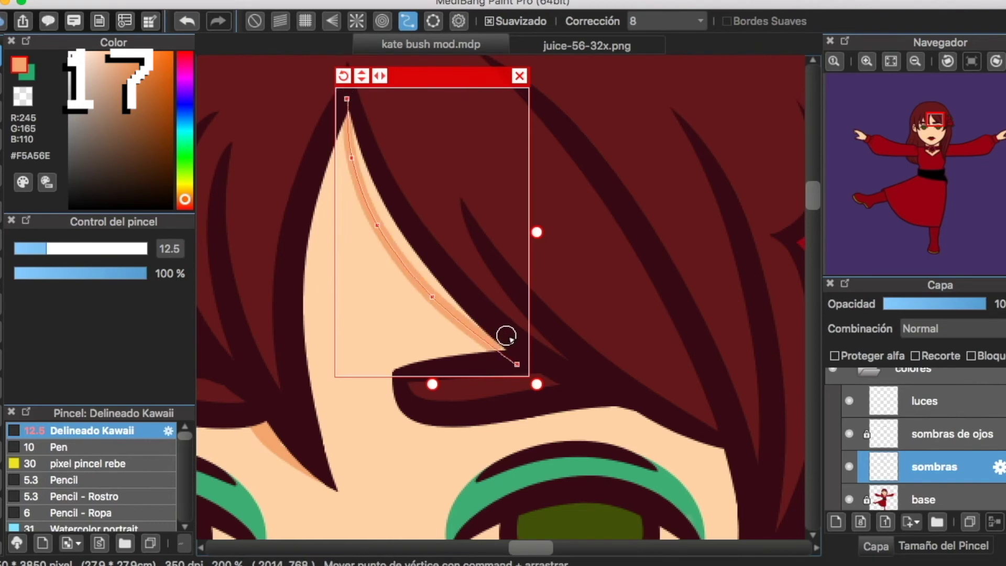
left_click(519, 75)
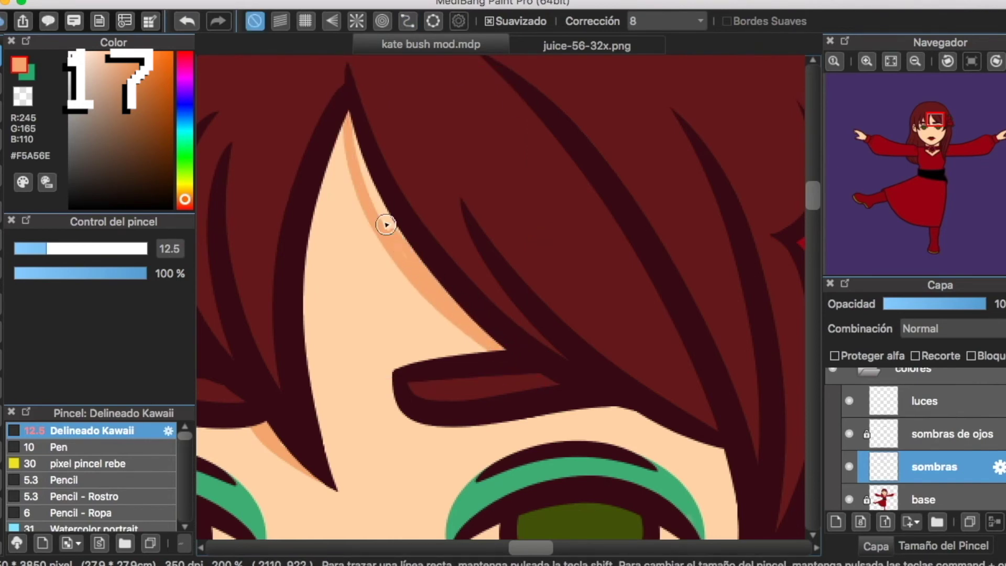
Trace an orange shadow curve on the forehead from the right eyebrow's underside along the bangs to the side hair.
scroll(445, 314, "down", 4)
scroll(445, 315, "right", 4)
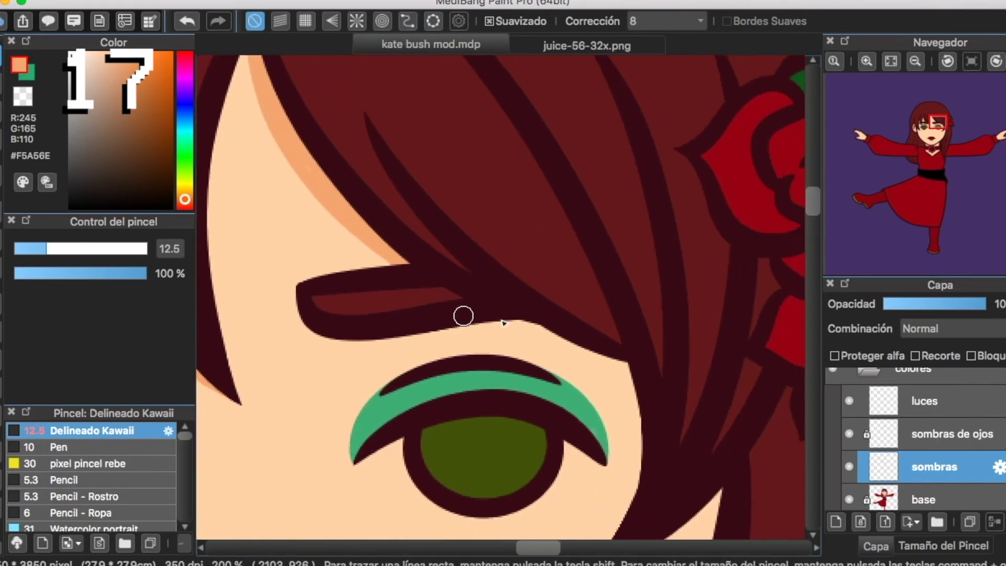
left_click(407, 21)
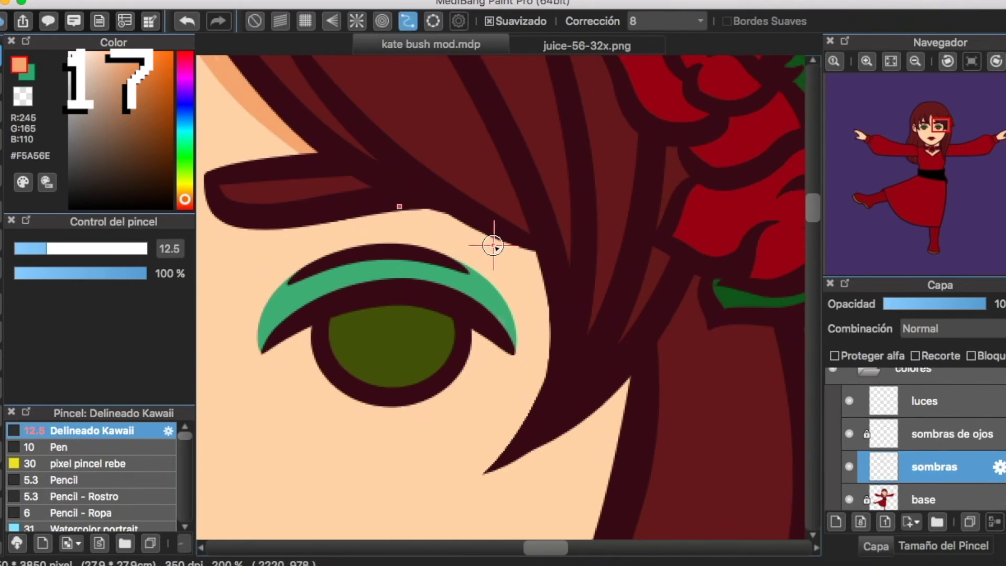
left_click(541, 259)
mouse_move(539, 260)
left_mouse_down()
mouse_move(406, 209)
mouse_move(427, 209)
mouse_move(458, 347)
left_mouse_up()
left_click(544, 182)
Trace an orange shadow curve down the hair edge beside the right eye to the tip of the pointed lock.
scroll(486, 253, "down", 2)
scroll(486, 254, "right", 2)
scroll(486, 254, "down", 1)
key("super+z")
key("7")
scroll(464, 164, "down", 2)
left_click(451, 110)
double_click(449, 314)
mouse_move(449, 315)
left_mouse_down()
mouse_move(472, 183)
mouse_move(454, 129)
left_mouse_up()
key("1")
Trace an orange shadow curve beneath the pointed hair lock on the right cheek and remove the guide.
scroll(472, 209, "down", 2)
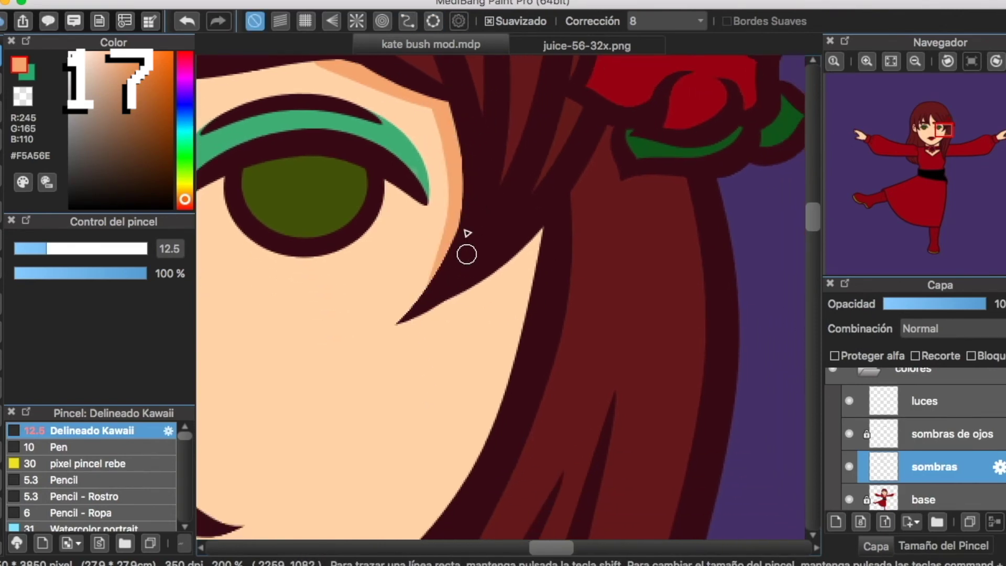
left_click(407, 21)
left_click(416, 272)
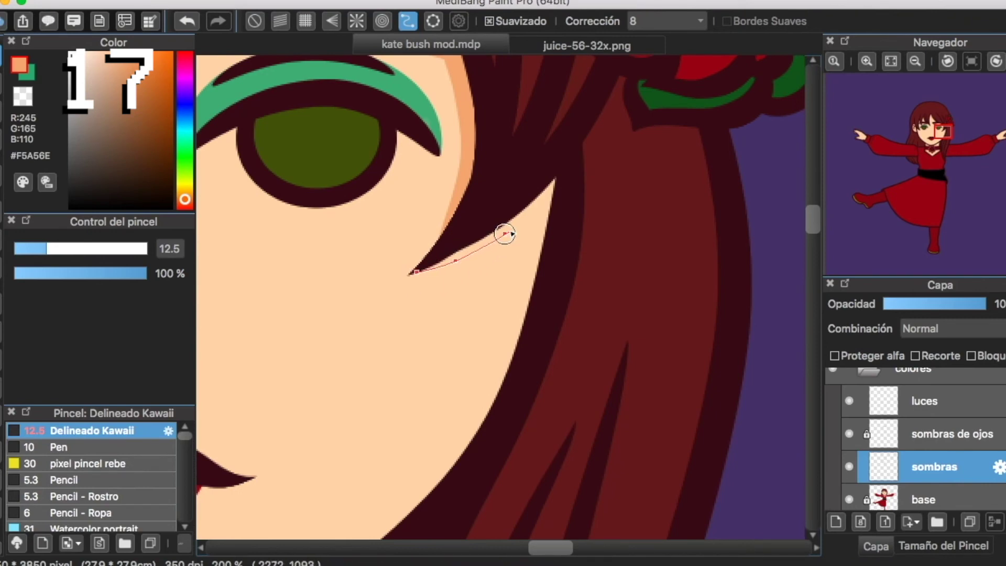
double_click(553, 180)
mouse_move(554, 180)
left_mouse_down()
mouse_move(507, 224)
mouse_move(416, 272)
left_mouse_up()
left_click(555, 164)
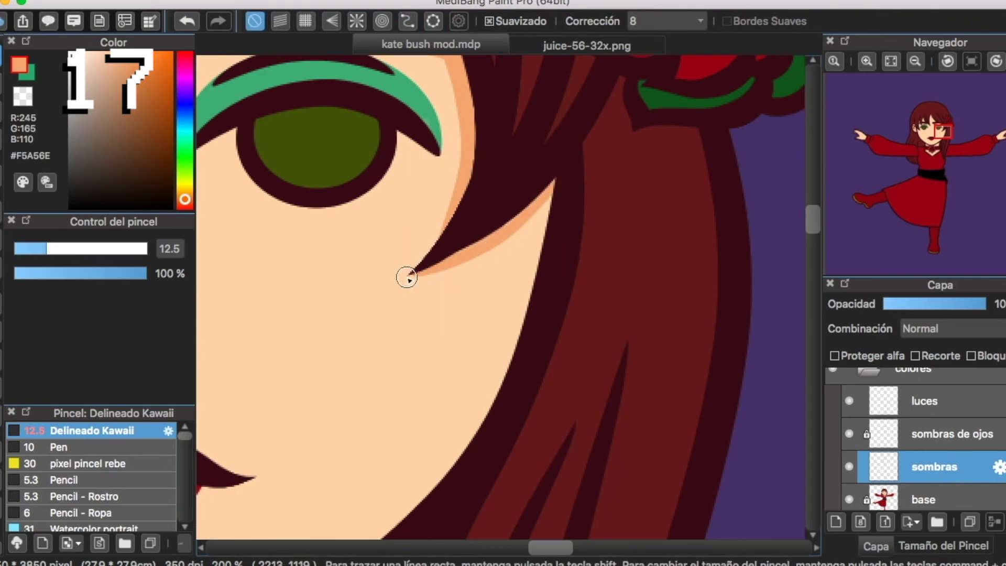
Trace an orange shadow curve along the left jawline from the cheek down to the chin.
scroll(473, 260, "down", 3)
scroll(473, 260, "left", 11)
scroll(461, 210, "up", 4)
left_click(407, 21)
left_click(278, 211)
left_click(300, 339)
scroll(300, 339, "down", 3)
scroll(300, 338, "right", 2)
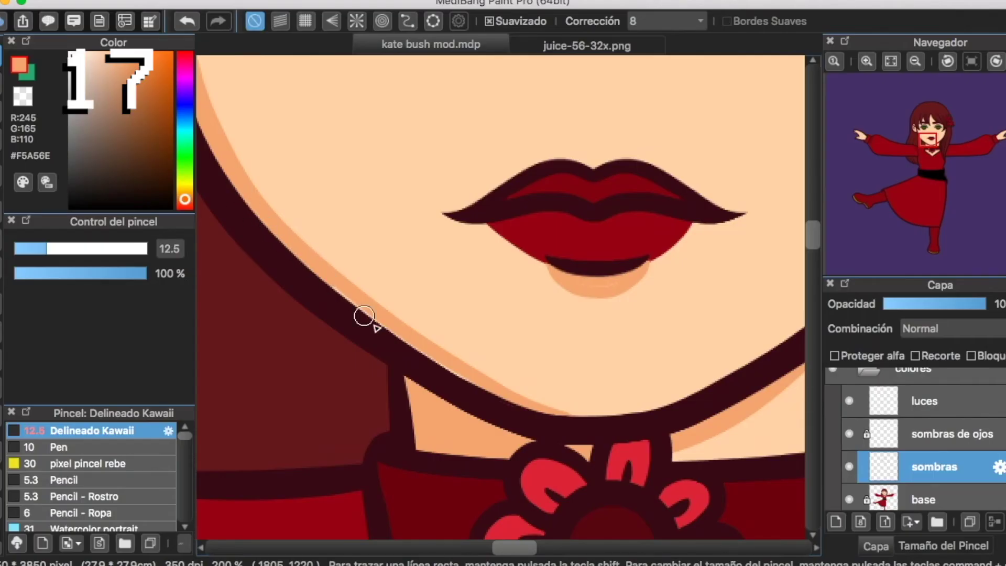
Extend the orange jaw shadow freehand along the bottom of the chin.
scroll(302, 269, "down", 2)
scroll(303, 270, "right", 5)
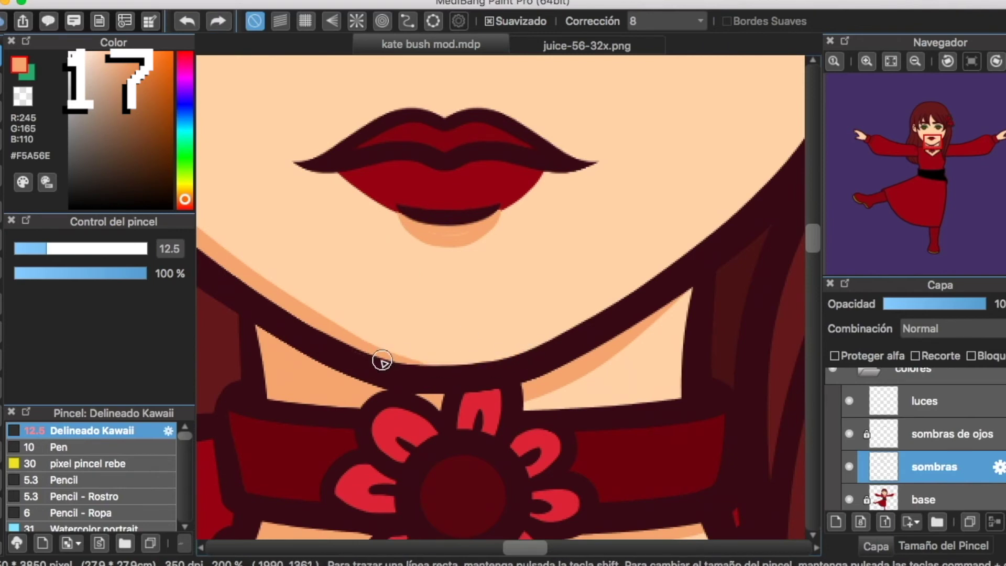
left_click_drag(386, 359, 504, 360)
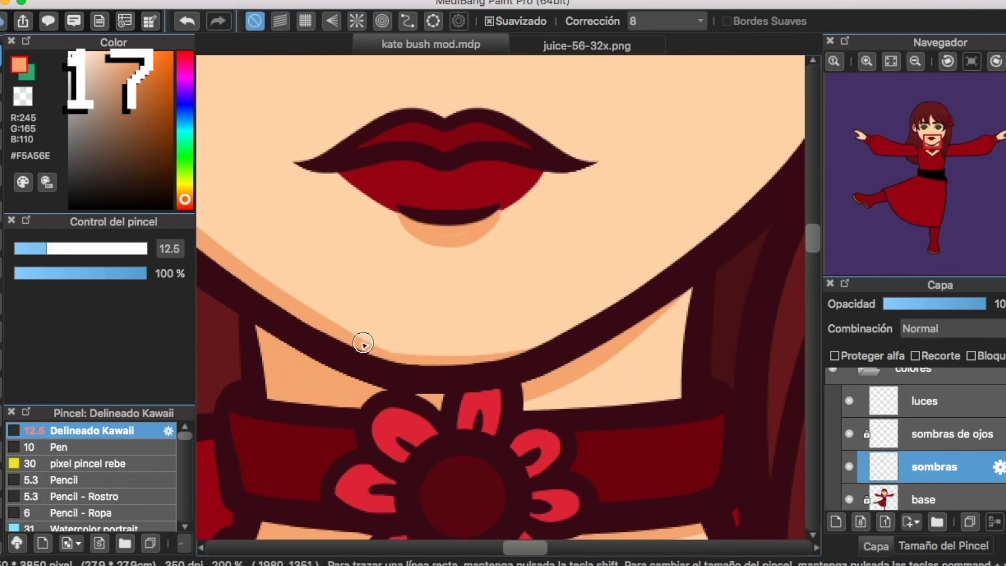
Paint a thin orange shadow down the right edge of the neck, beside the hair.
scroll(451, 361, "right", 4)
scroll(451, 361, "up", 2)
scroll(607, 343, "down", 1)
scroll(606, 343, "right", 1)
mouse_move(558, 309)
left_mouse_down()
mouse_move(562, 331)
mouse_move(551, 417)
left_mouse_up()
Trace an orange shadow curve along the right jawline from the chin up to the pointed hair lock.
scroll(551, 304, "up", 4)
scroll(551, 303, "right", 1)
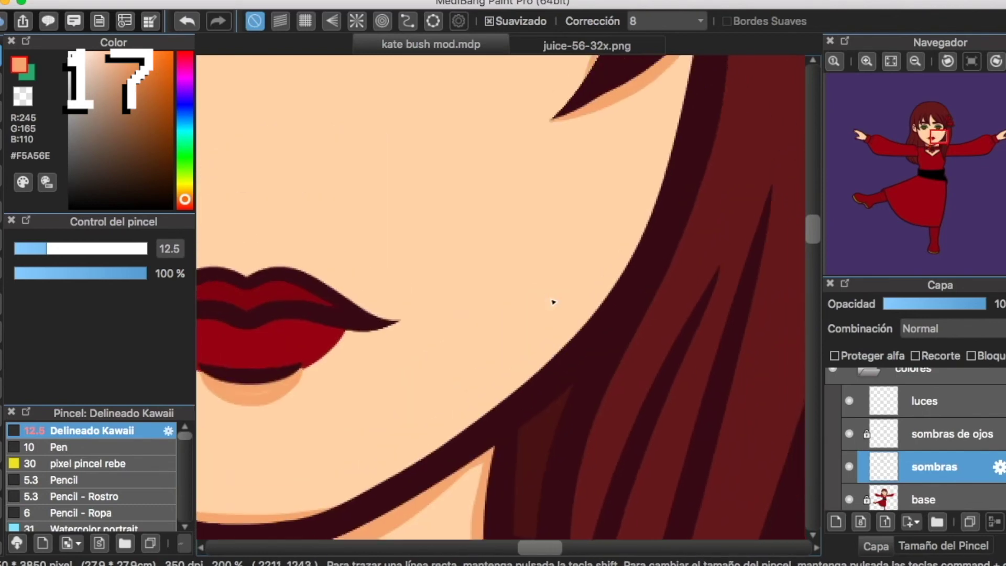
scroll(546, 288, "down", 3)
left_click(408, 21)
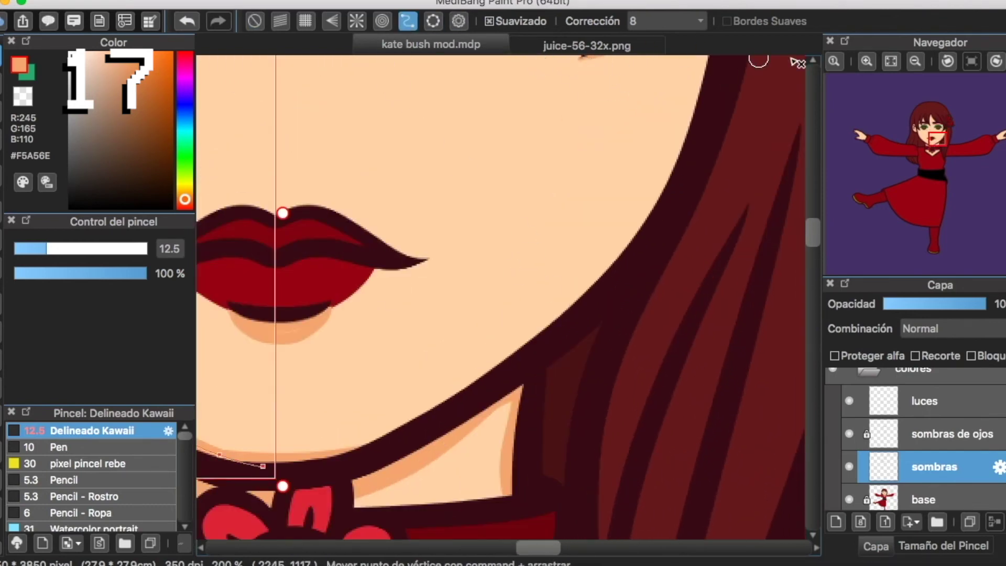
left_click(915, 61)
scroll(685, 175, "left", 4)
scroll(684, 175, "up", 2)
left_click(279, 105)
left_click_drag(480, 107, 676, 112)
scroll(628, 107, "right", 4)
scroll(629, 107, "down", 1)
mouse_move(513, 79)
left_mouse_down()
mouse_move(672, 72)
mouse_move(661, 72)
mouse_move(678, 235)
mouse_move(561, 363)
mouse_move(423, 461)
left_mouse_up()
left_click(709, 66)
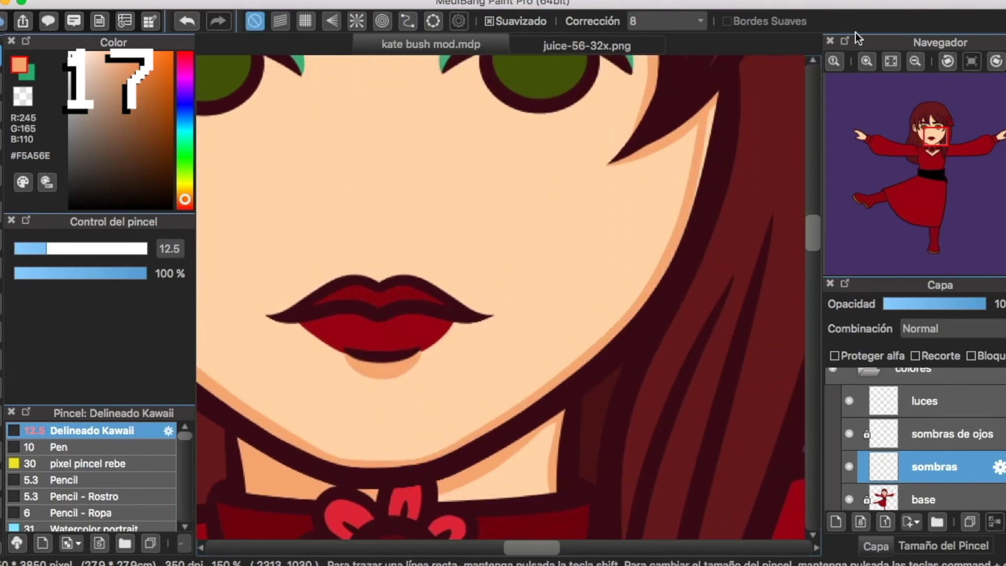
Fill the unshaded sliver between the right cheek's orange shadow and its outline.
scroll(696, 218, "up", 3)
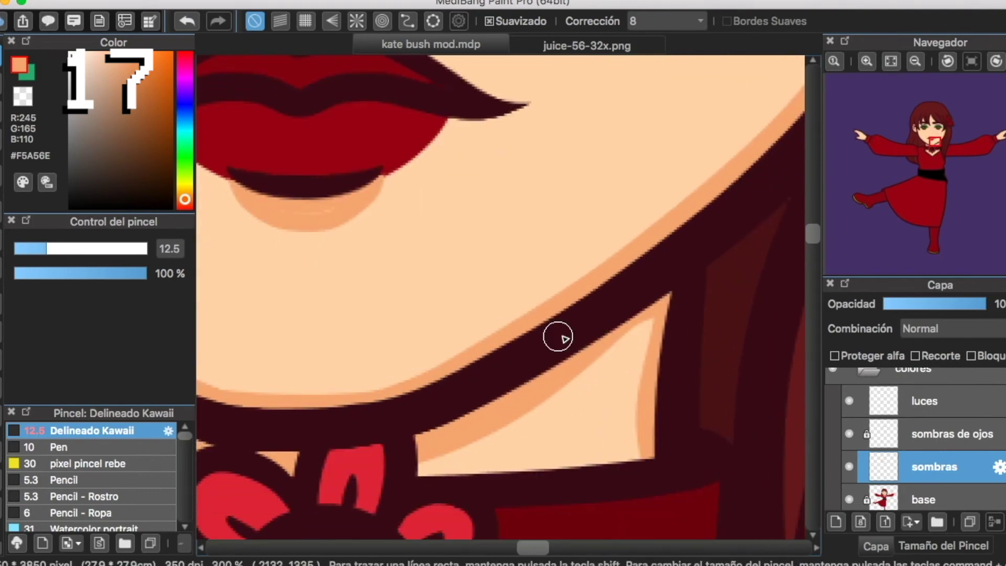
scroll(442, 348, "up", 6)
scroll(442, 347, "right", 3)
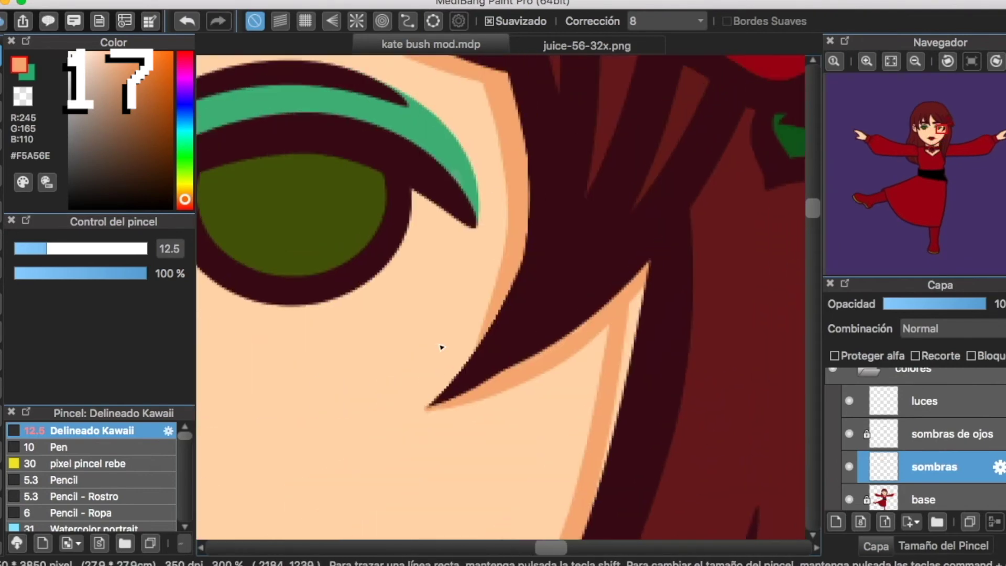
scroll(442, 348, "down", 2)
left_click_drag(581, 304, 615, 153)
Fill the left hand's rear finger with orange and trace a shadow curve along the index finger's underside to the thumb.
left_click(915, 61)
left_click(914, 60)
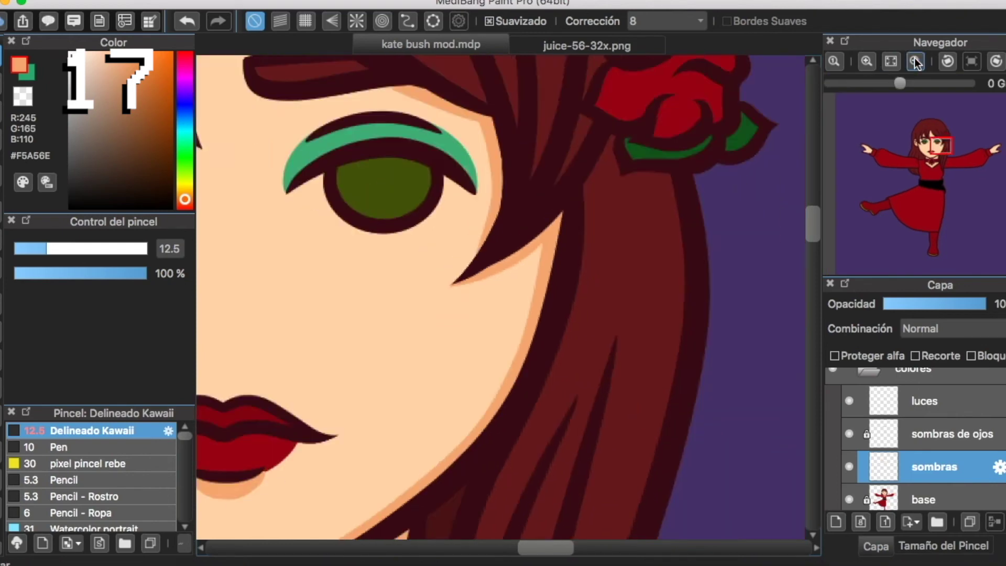
left_click(914, 61)
left_click(914, 61)
scroll(566, 260, "down", 3)
scroll(559, 261, "left", 6)
scroll(559, 261, "up", 1)
scroll(561, 257, "up", 5)
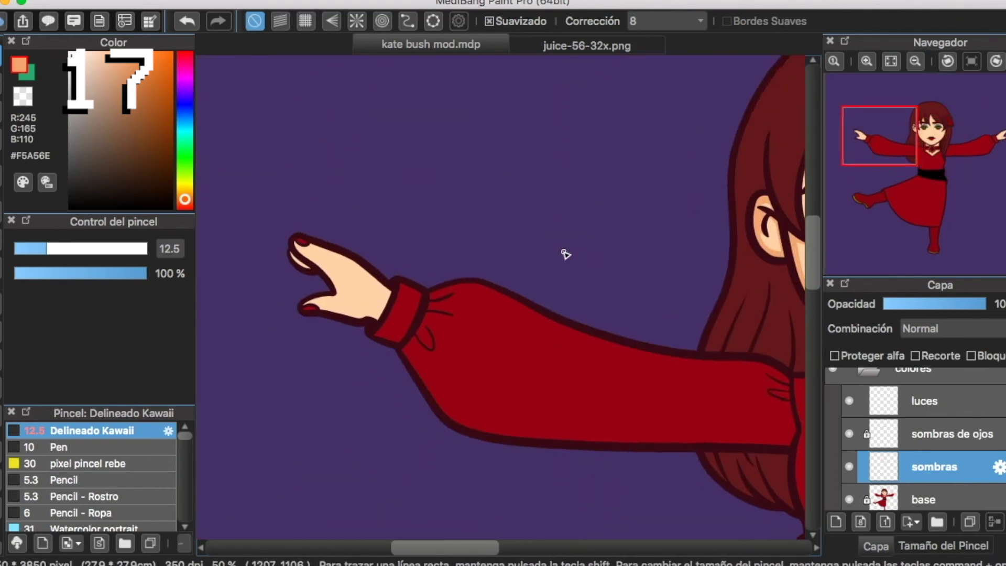
key("g")
left_click(473, 167)
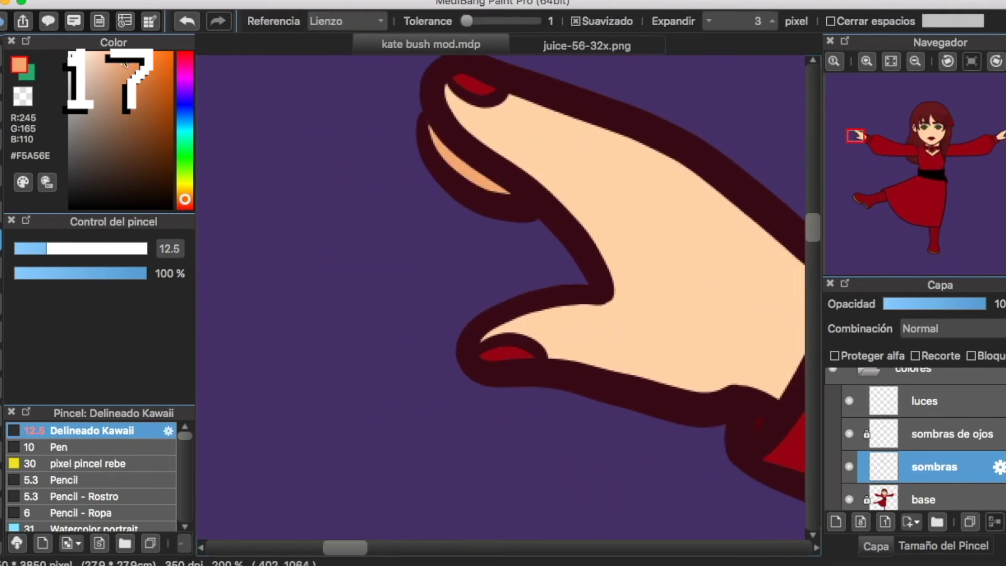
key("b")
scroll(496, 214, "up", 2)
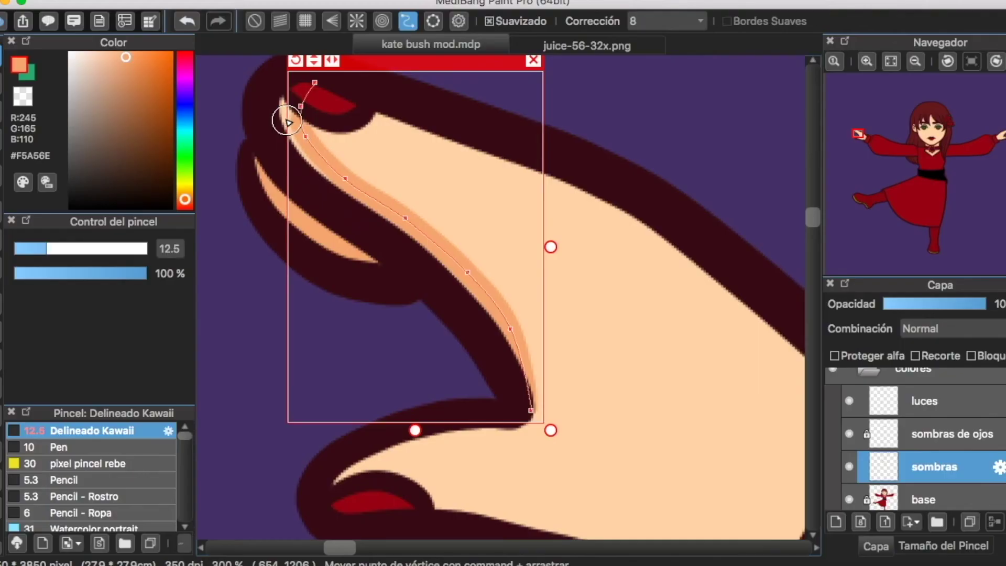
Sample the dark red #830310 from the raised leg and return to the brush.
key("i")
scroll(392, 430, "down", 5)
scroll(391, 431, "down", 10)
scroll(391, 430, "right", 10)
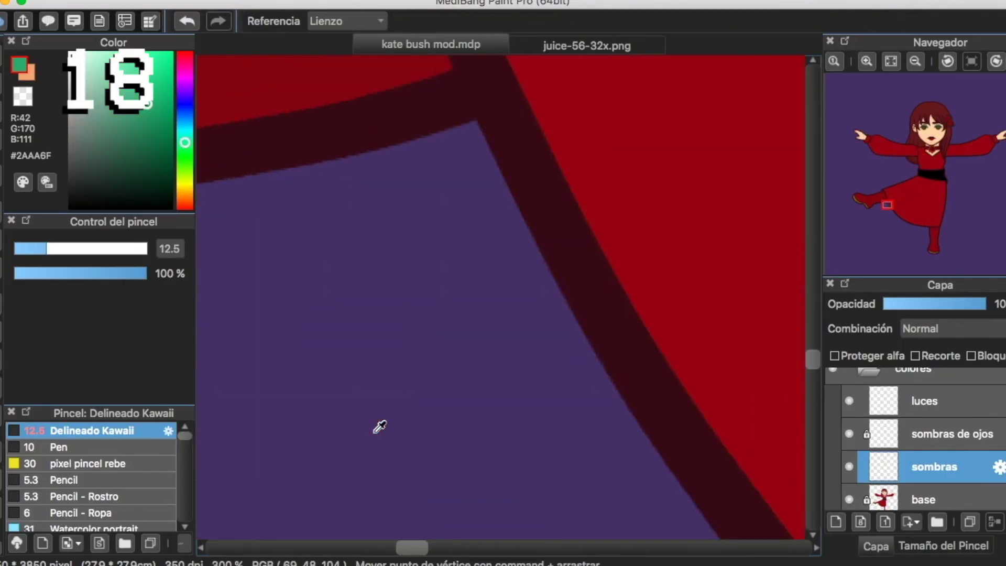
scroll(379, 427, "up", 5)
left_click(447, 253)
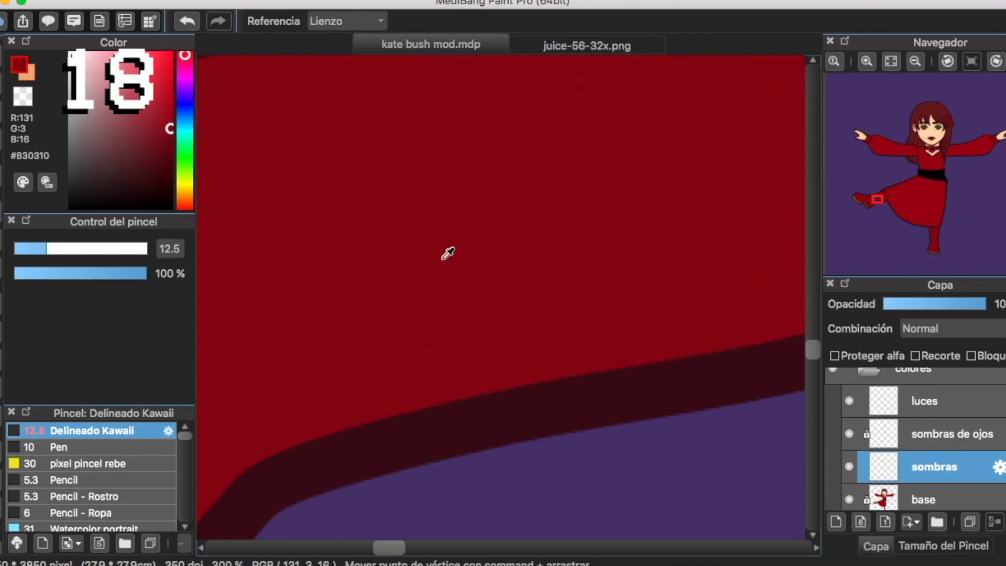
key("b")
scroll(480, 220, "down", 5)
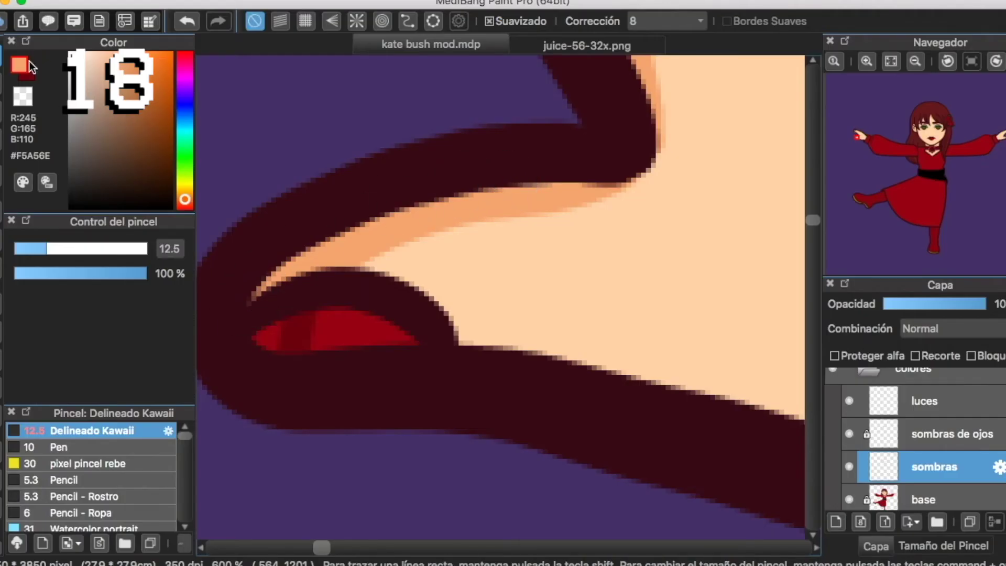
Shade the left hand's thumb and index fingernails with the dark red #6C020D sampled from the thumbnail.
left_click(274, 347, "alt")
left_click_drag(335, 345, 435, 353)
scroll(354, 261, "up", 8)
scroll(361, 260, "left", 3)
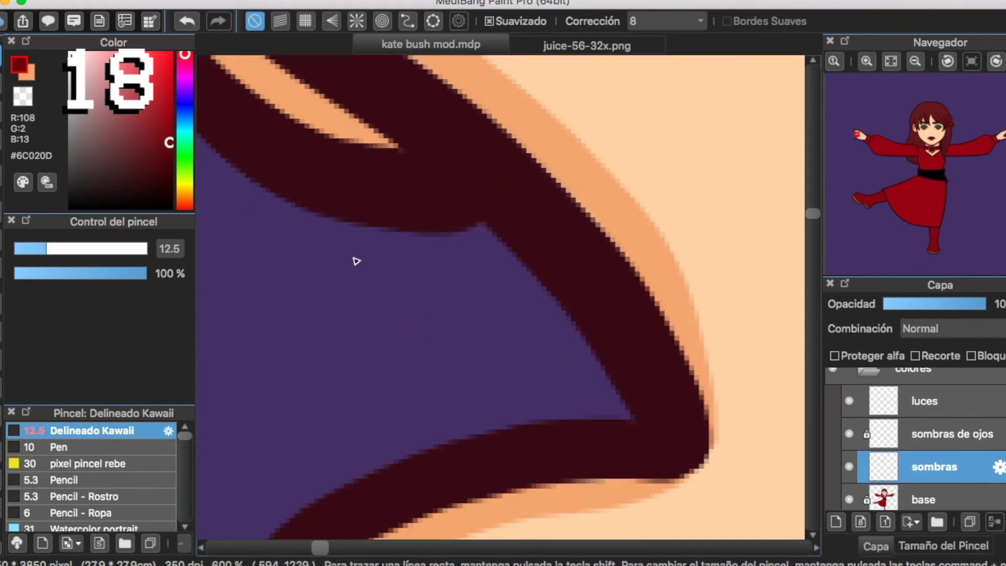
mouse_move(376, 224)
left_mouse_down()
mouse_move(421, 275)
mouse_move(493, 264)
mouse_move(364, 244)
mouse_move(395, 240)
left_mouse_up()
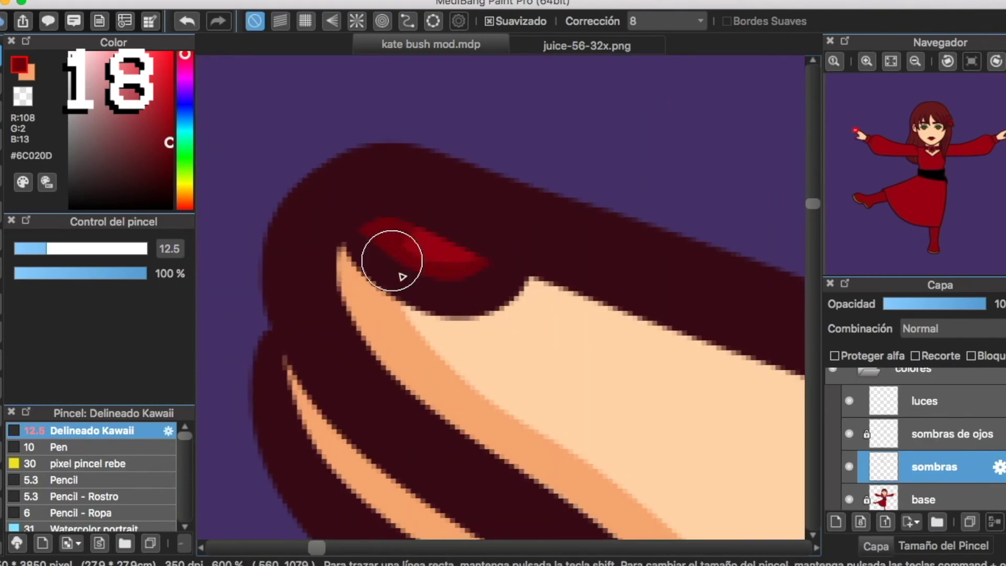
Trace an orange shadow curve along the left hand's lower edge from the thumbnail to the wrist, using #F5A56E.
left_click(915, 60)
left_click(915, 60)
left_click(915, 60)
scroll(629, 238, "down", 5)
scroll(628, 238, "right", 3)
key("x")
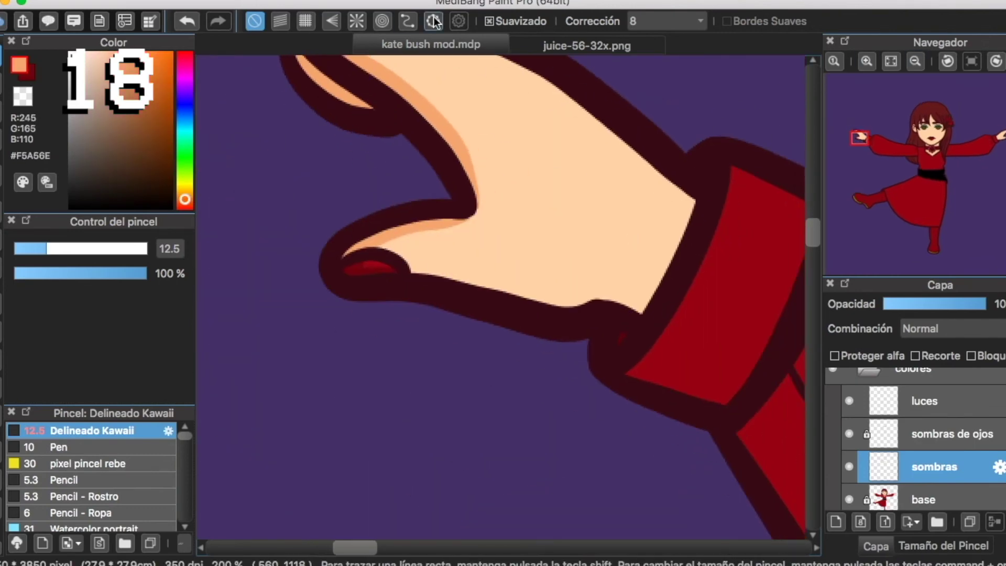
left_click(407, 21)
left_click(406, 264)
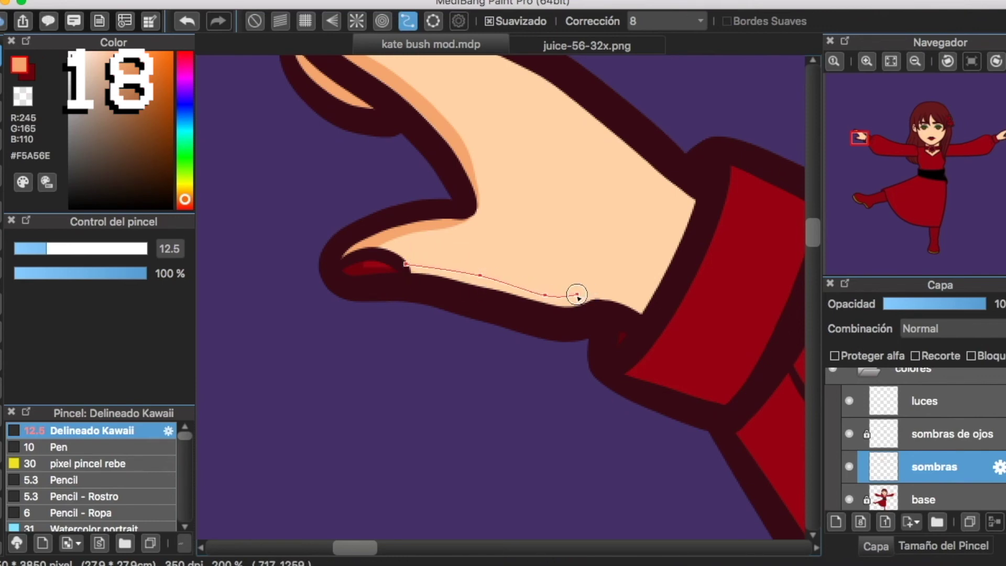
double_click(652, 299)
mouse_move(653, 301)
left_mouse_down()
mouse_move(587, 283)
mouse_move(484, 290)
mouse_move(404, 266)
left_mouse_up()
left_click(654, 240)
Shade the left wrist along the cuff in orange and erase the excess so the shadow tapers upward.
scroll(629, 237, "up", 3)
scroll(628, 237, "right", 3)
scroll(628, 237, "up", 2)
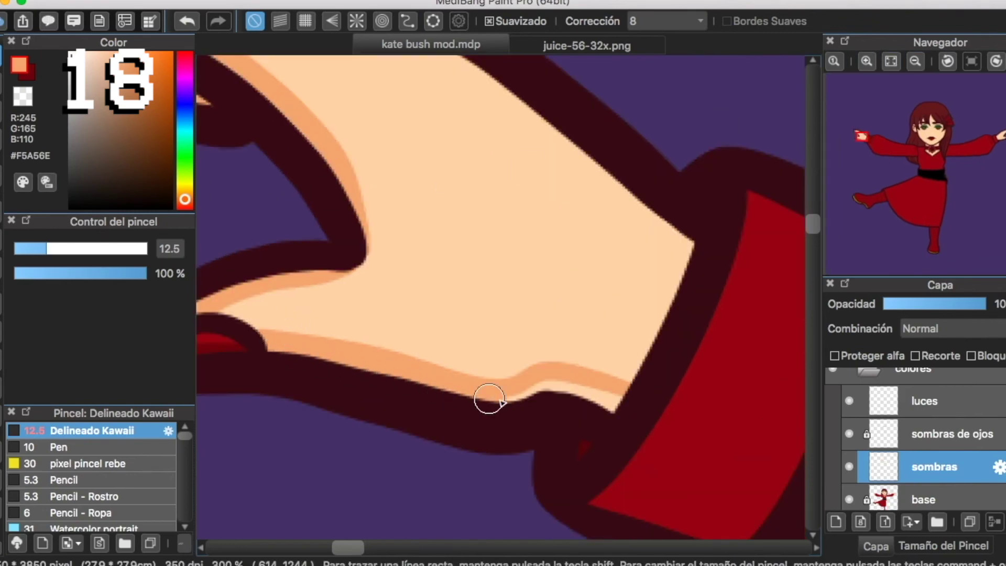
mouse_move(691, 231)
left_mouse_down()
mouse_move(616, 396)
mouse_move(661, 316)
mouse_move(689, 226)
left_mouse_up()
left_click(2, 84)
mouse_move(605, 369)
left_mouse_down()
mouse_move(653, 317)
mouse_move(685, 229)
left_mouse_up()
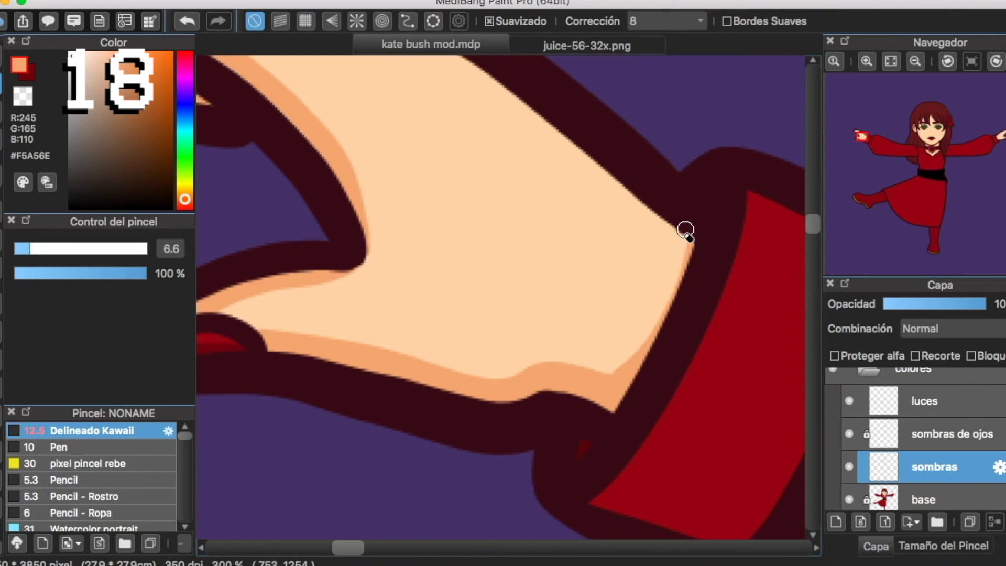
key("super+z")
mouse_move(621, 350)
left_mouse_down()
mouse_move(641, 338)
mouse_move(693, 223)
left_mouse_up()
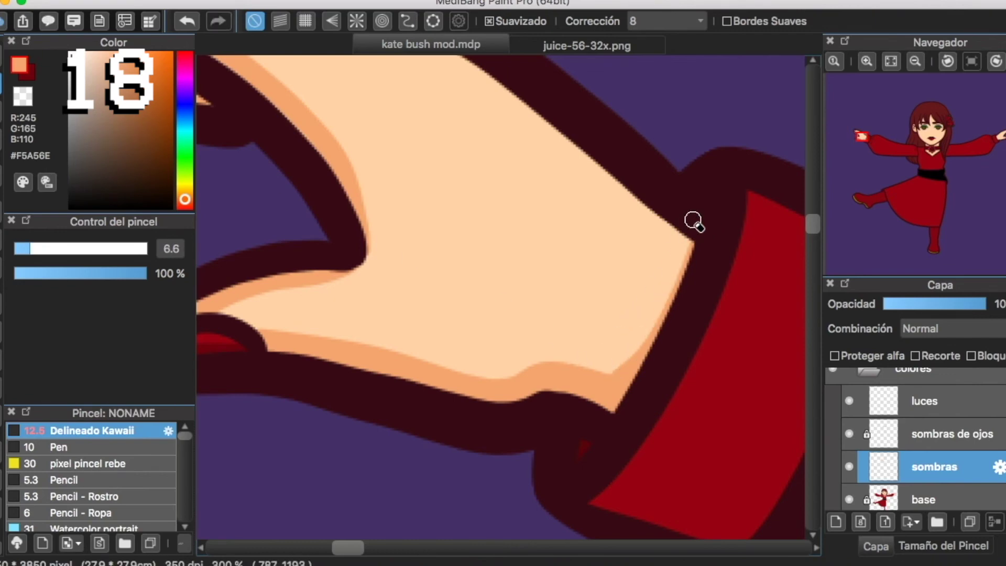
Shade the underside of the right hand's index finger and fill the finger behind it with orange.
left_click(914, 62)
left_click(915, 63)
left_click(891, 61)
left_click(867, 62)
left_click(867, 62)
left_click(867, 61)
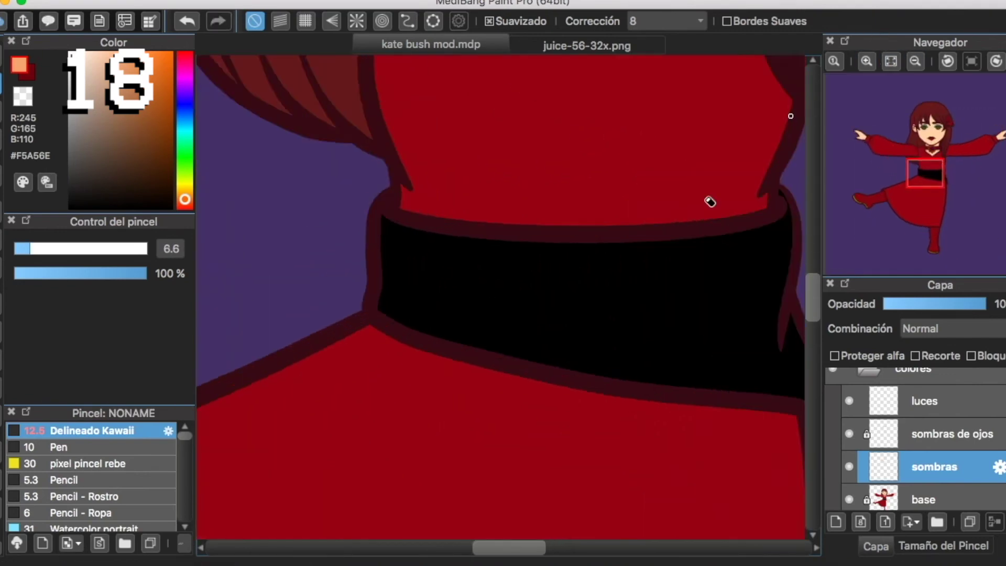
left_click_drag(710, 202, 314, 471)
left_click_drag(651, 211, 220, 294)
left_click(864, 61)
left_click(865, 61)
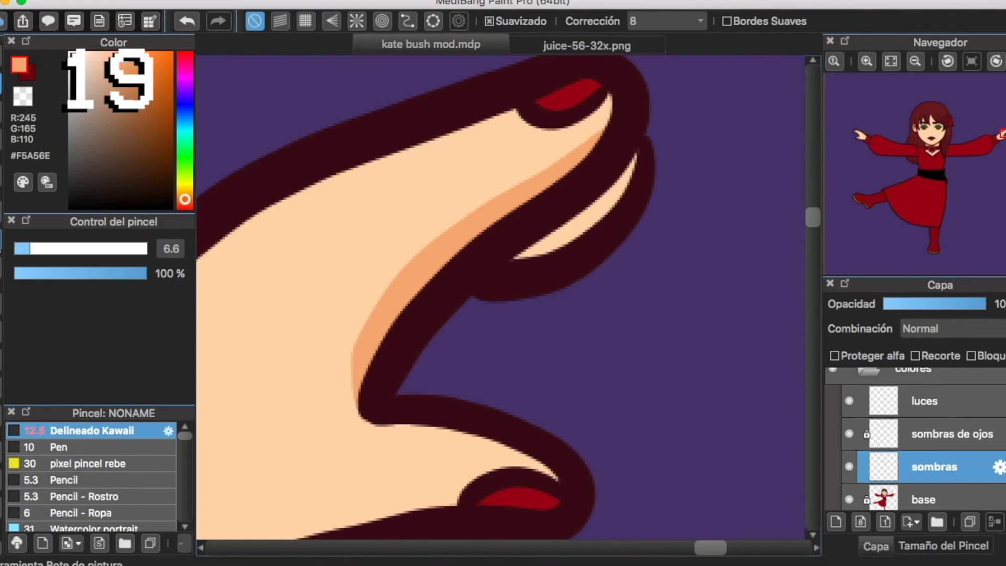
left_click(1, 242)
left_click(596, 207)
left_click(1, 55)
Trace an orange shadow curve along the right wrist where it meets the cuff.
scroll(588, 144, "left", 2)
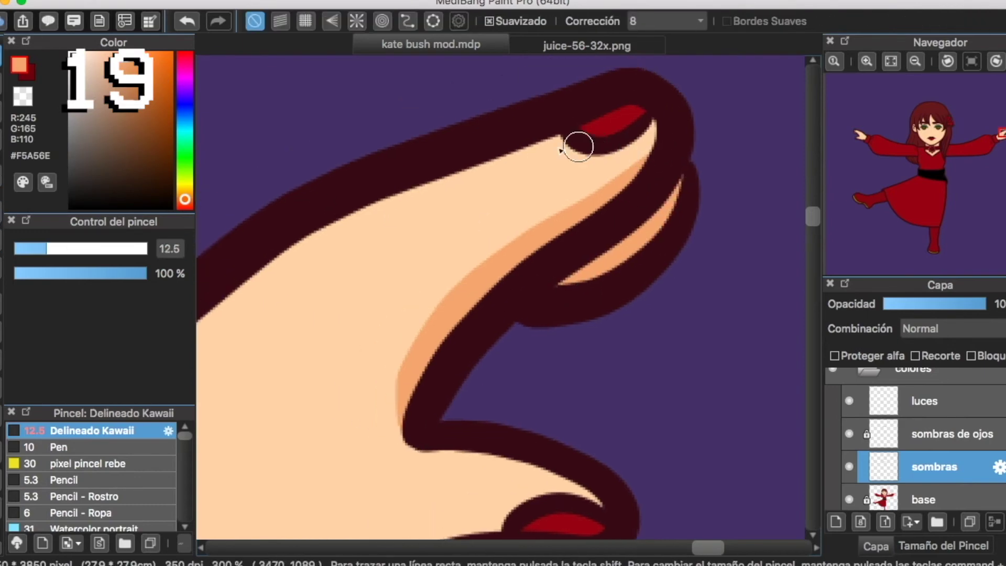
scroll(379, 220, "down", 4)
scroll(378, 253, "left", 3)
left_click(408, 21)
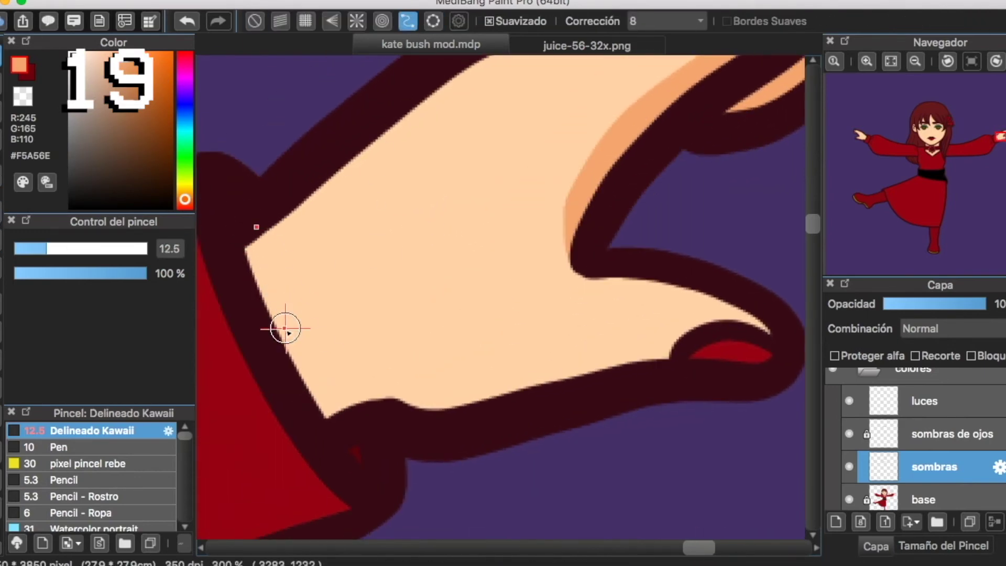
left_click(377, 461)
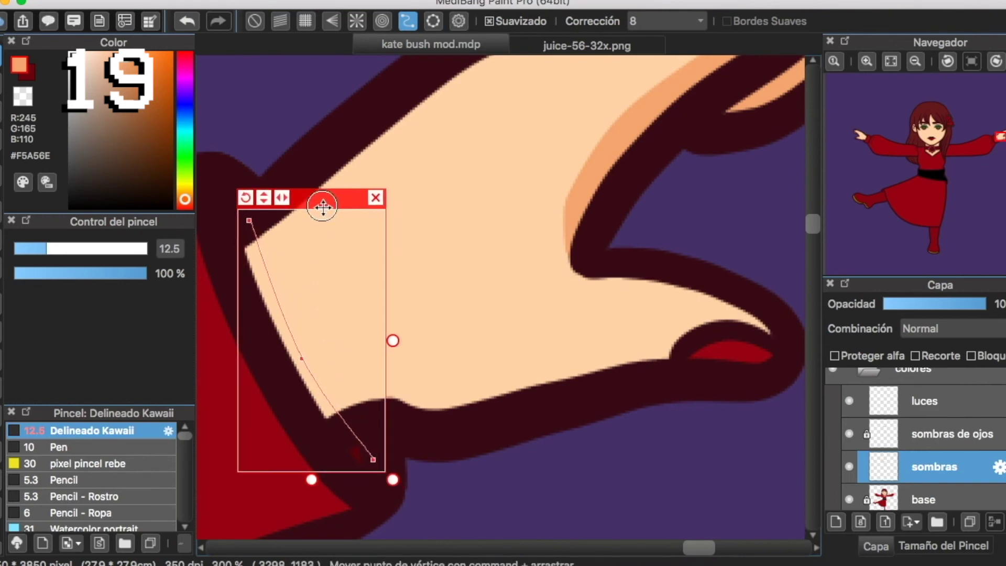
left_click_drag(344, 364, 346, 218)
left_click(373, 192)
left_click_drag(247, 246, 255, 266)
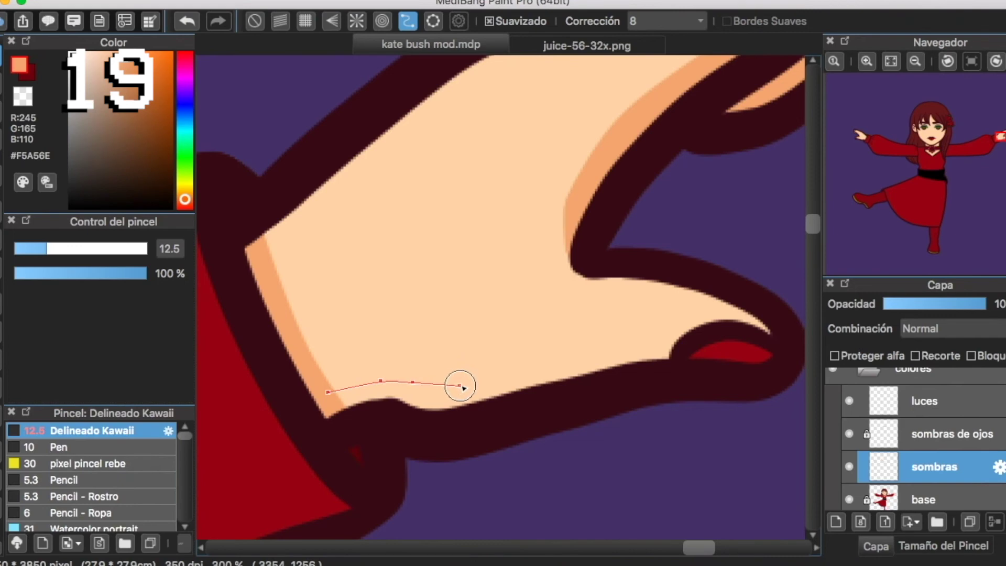
Trace an orange shadow curve along the right hand's lower edge from wrist to thumb and shade the thumbnail with dark red #6C020D.
left_click(770, 355)
left_click_drag(687, 348, 316, 384)
key("x")
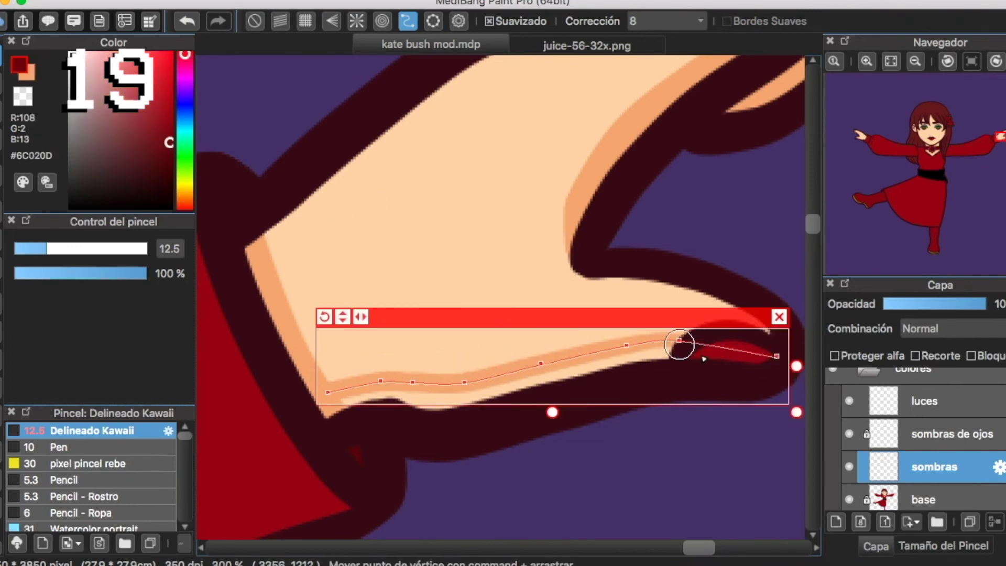
key("c")
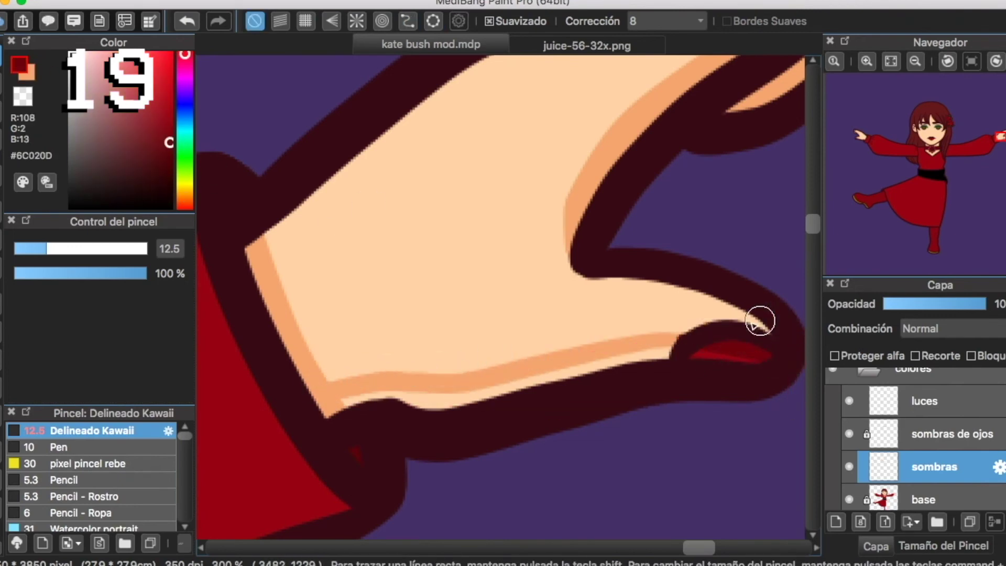
Fill the strip along the right hand's lower edge with orange #F5A56E and shade the thumb's upper edge with the same orange.
left_click(30, 80)
key("g")
left_click(436, 397)
key("b")
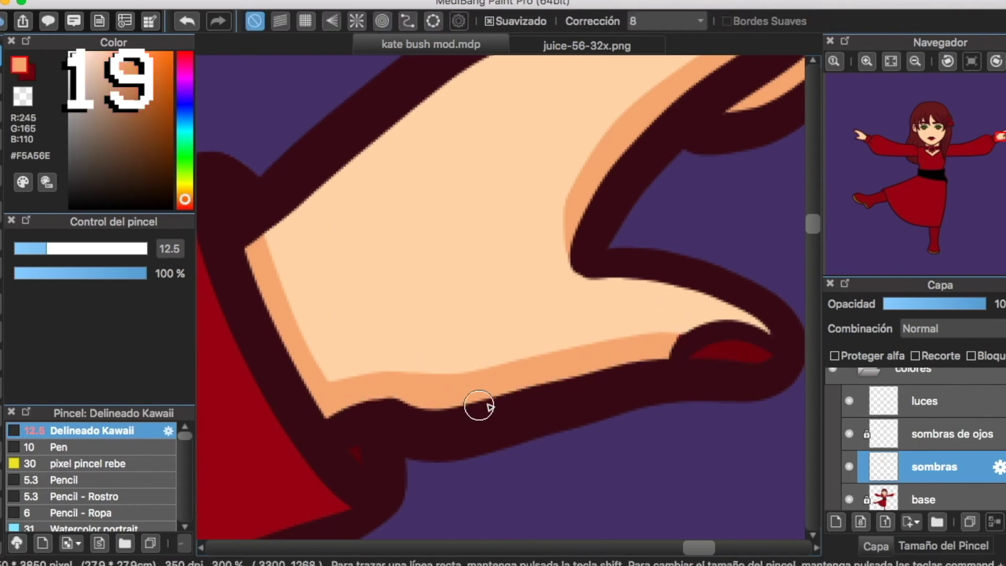
scroll(602, 372, "up", 3)
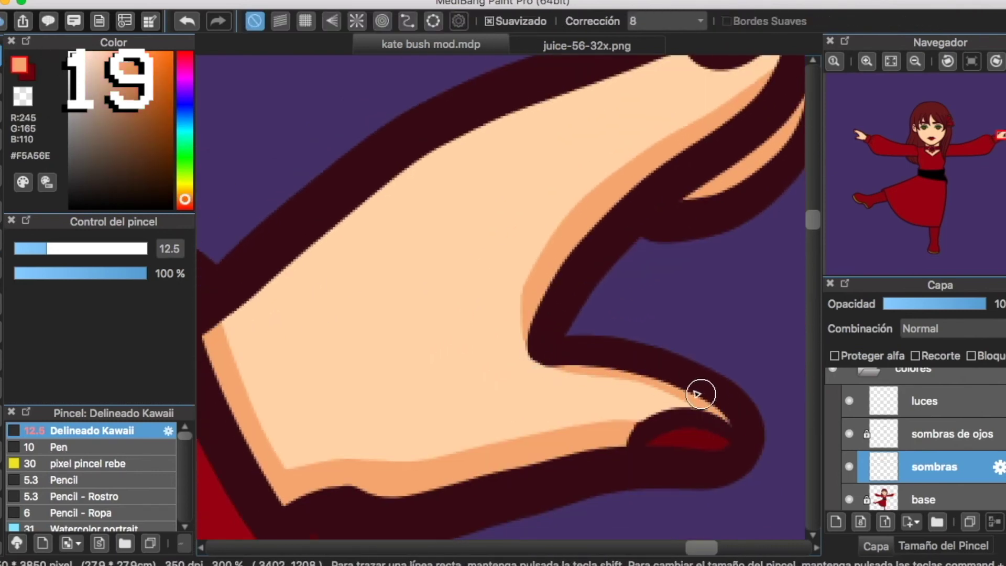
scroll(507, 313, "up", 3)
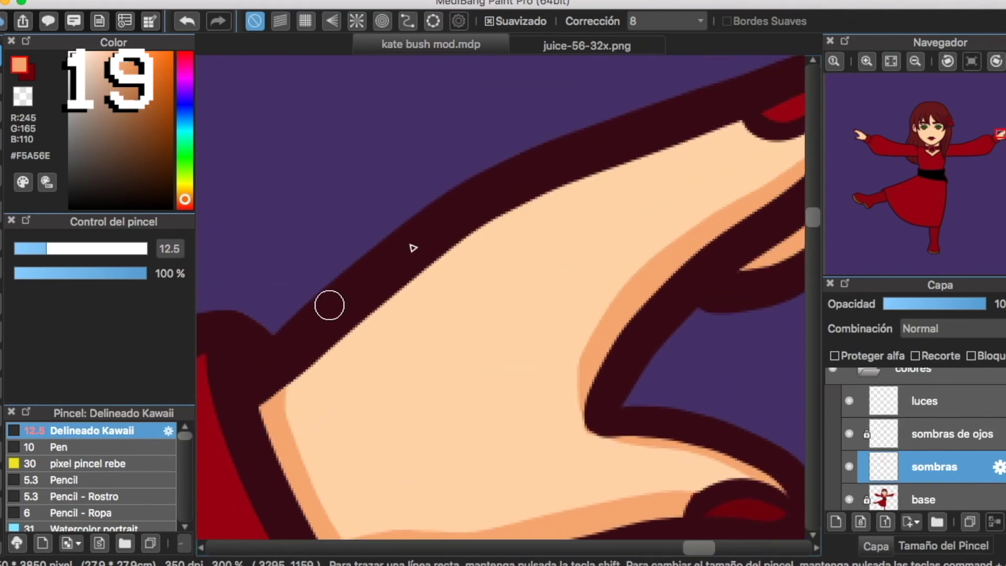
Sample the red of the left sleeve and choose the darker red #5E020B as the dress's shadow colour.
left_click(916, 62)
left_click(915, 62)
left_click(915, 62)
scroll(541, 266, "left", 10)
scroll(545, 262, "up", 3)
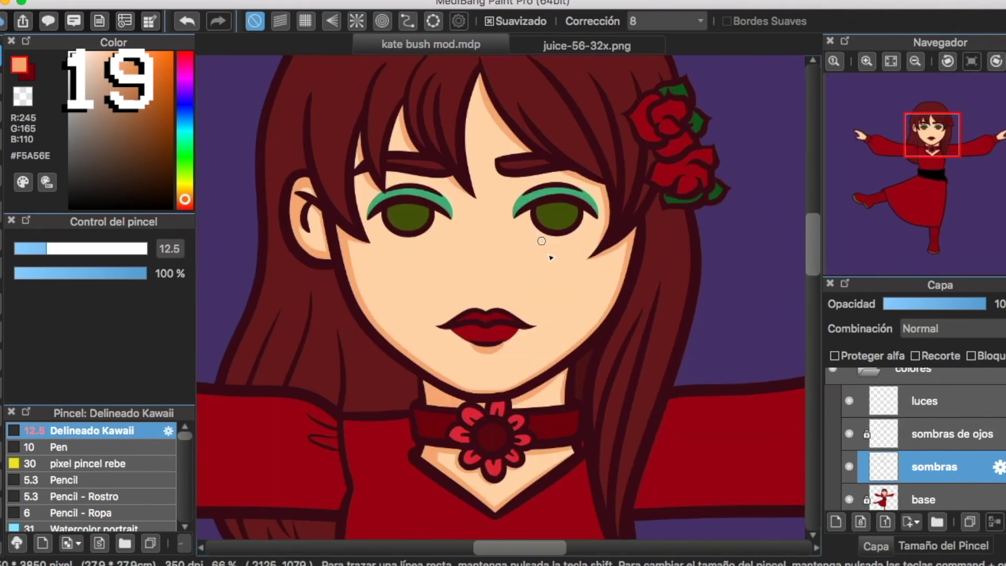
left_click(952, 434)
left_click(986, 475)
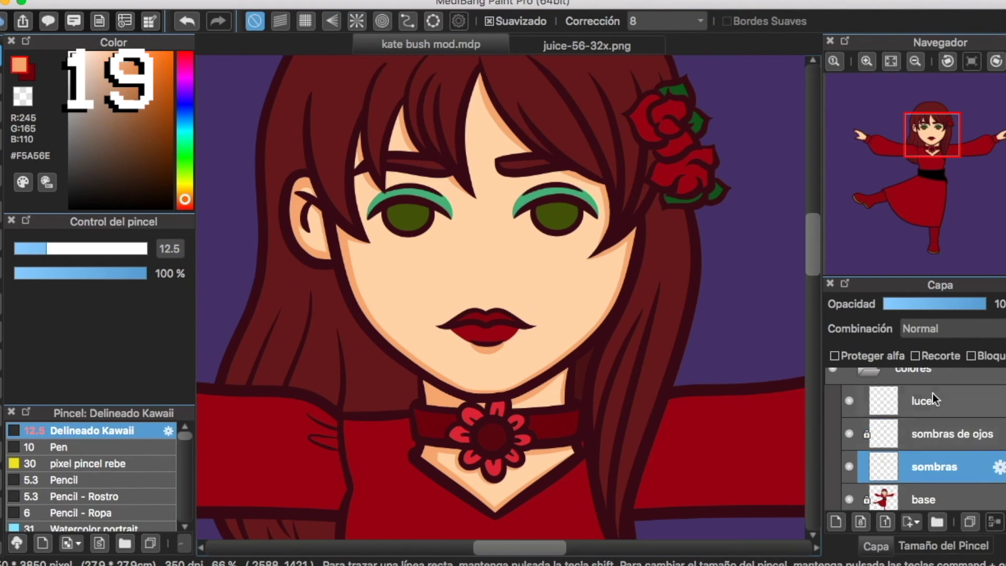
scroll(451, 283, "down", 3)
scroll(451, 282, "left", 8)
left_click(28, 76)
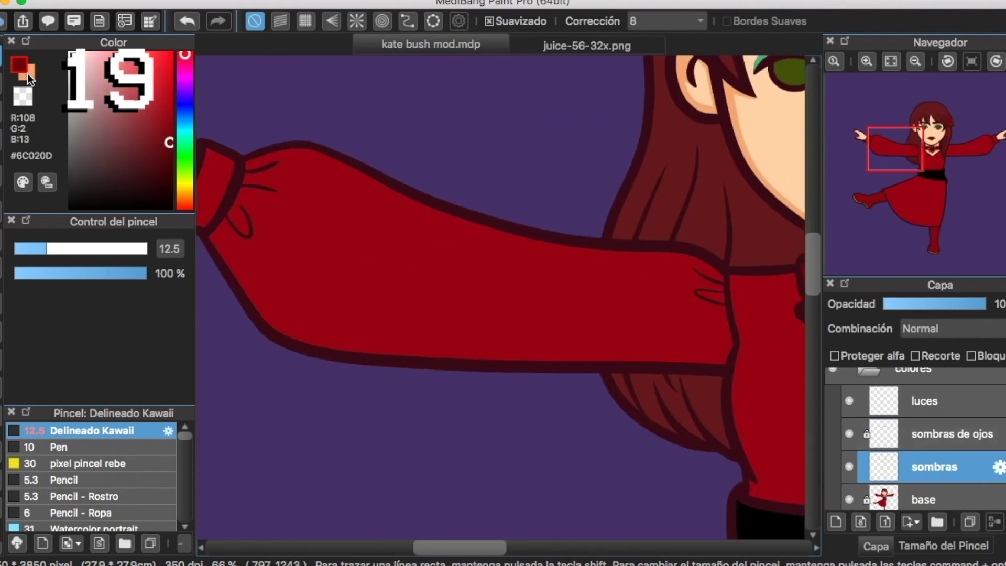
key("i")
left_click(345, 263)
left_click(22, 182)
left_click_drag(646, 345, 658, 347)
left_click(683, 409)
Set the brush colour to dark red #61020B and shade the small fold opening at the skirt's hem by the raised leg.
scroll(496, 359, "up", 6)
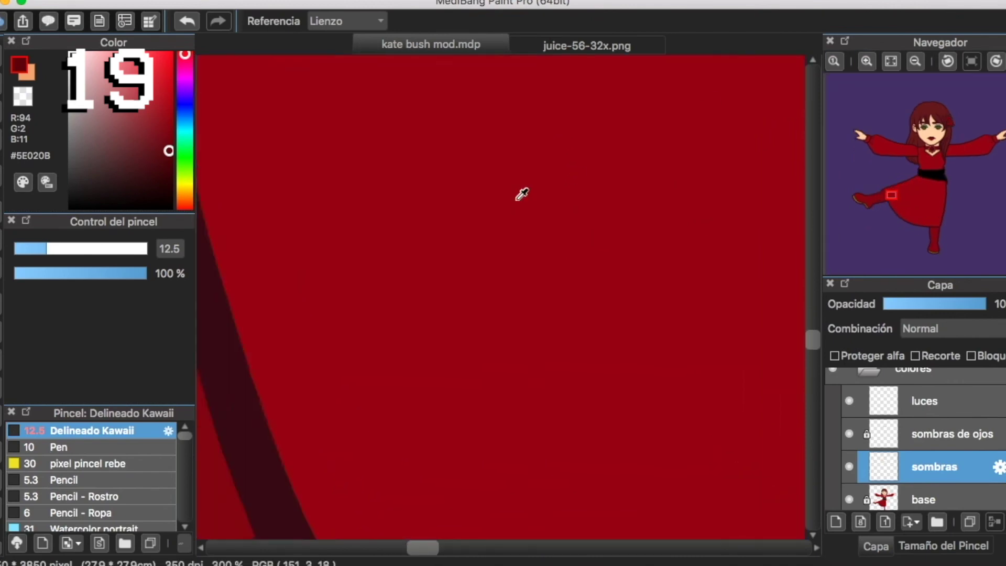
left_click(476, 152, "alt")
left_click(3, 56)
left_click_drag(474, 156, 476, 155)
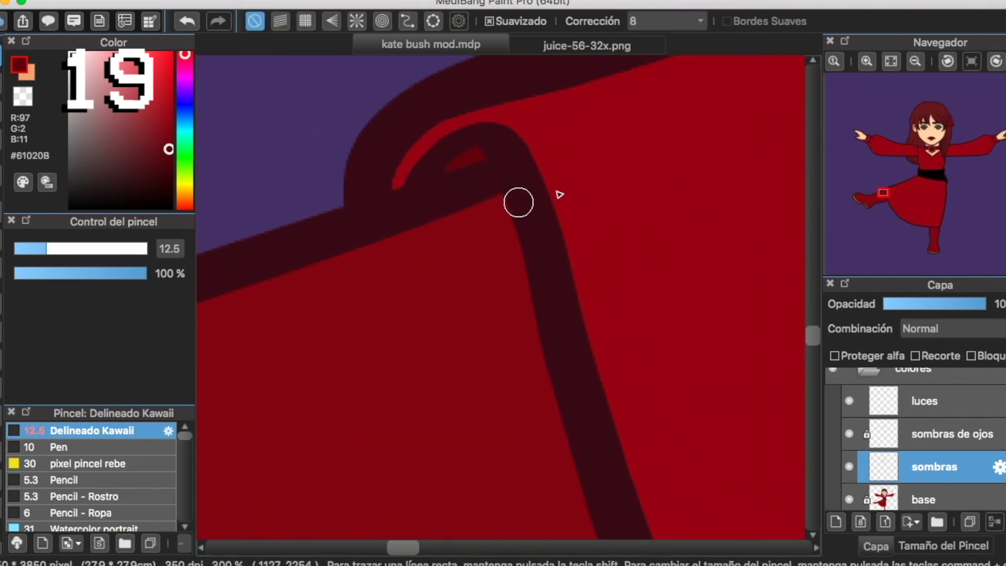
Turn on the curve snap to prepare a shadow curve on the left sleeve.
left_click(915, 62)
left_click(915, 61)
left_click(915, 61)
left_click(915, 61)
left_click_drag(910, 172, 879, 154)
left_click(409, 21)
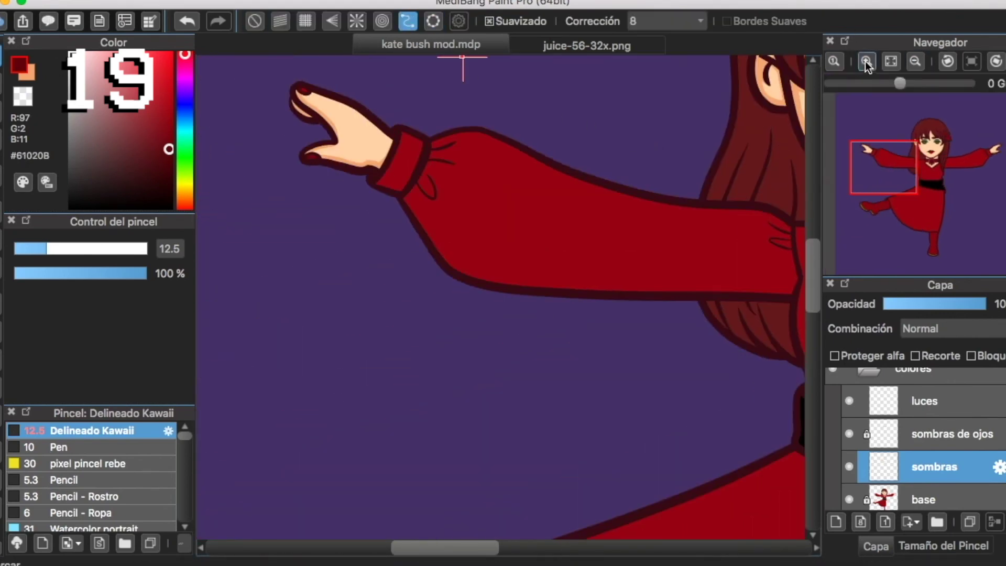
left_click(866, 62)
scroll(370, 218, "up", 2)
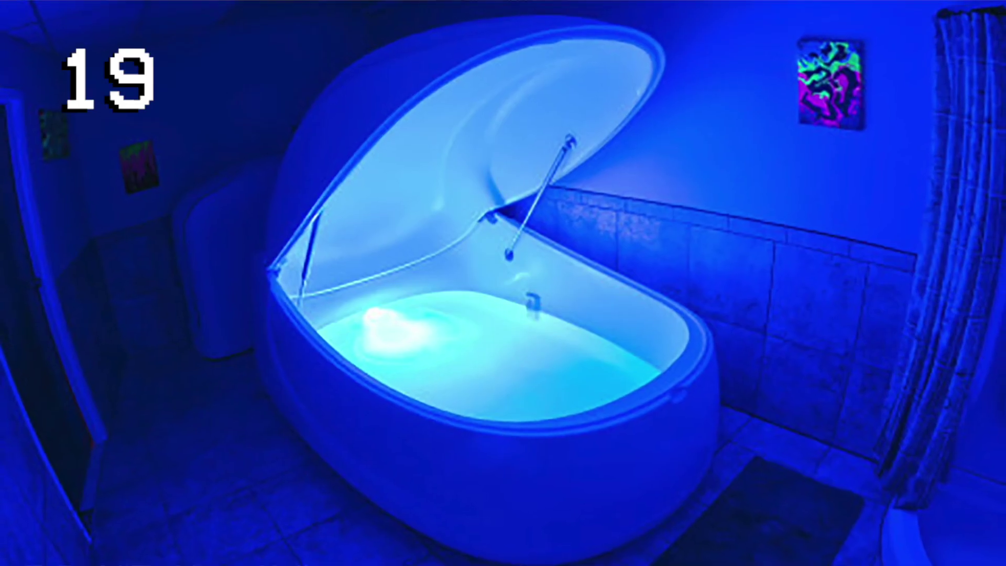